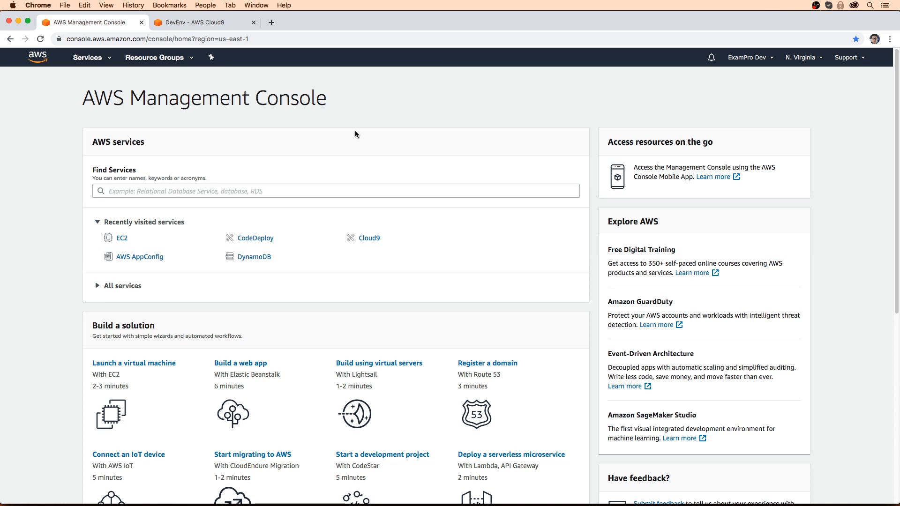
Step: Go to the EC2 service's instance list and start launching a new instance
left_click(89, 57)
type("ec2")
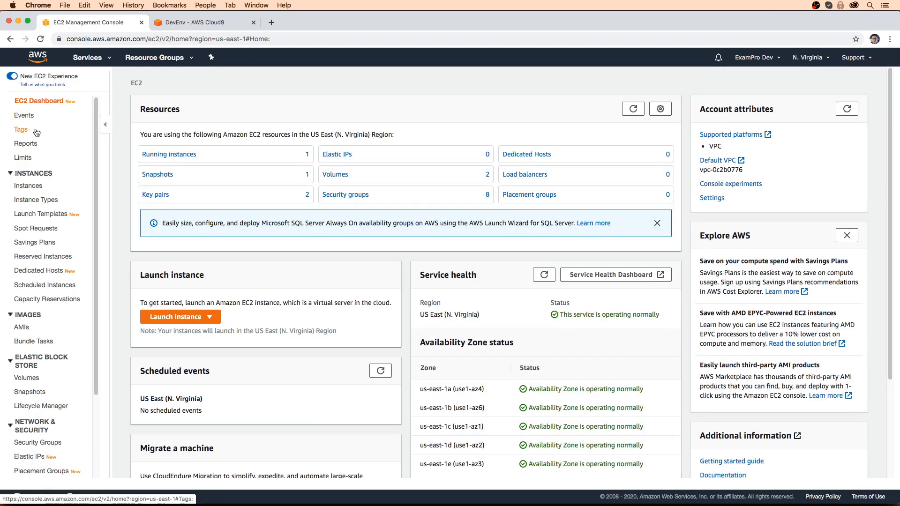
left_click(29, 186)
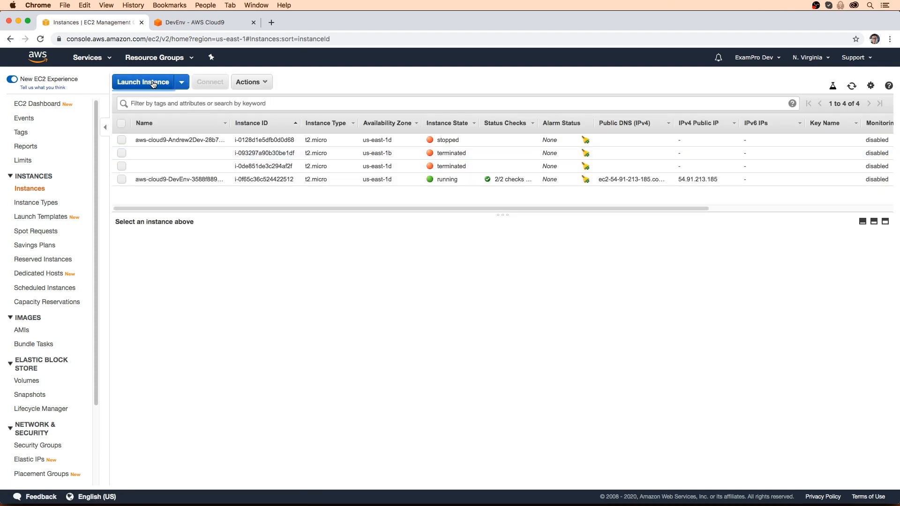
left_click(158, 82)
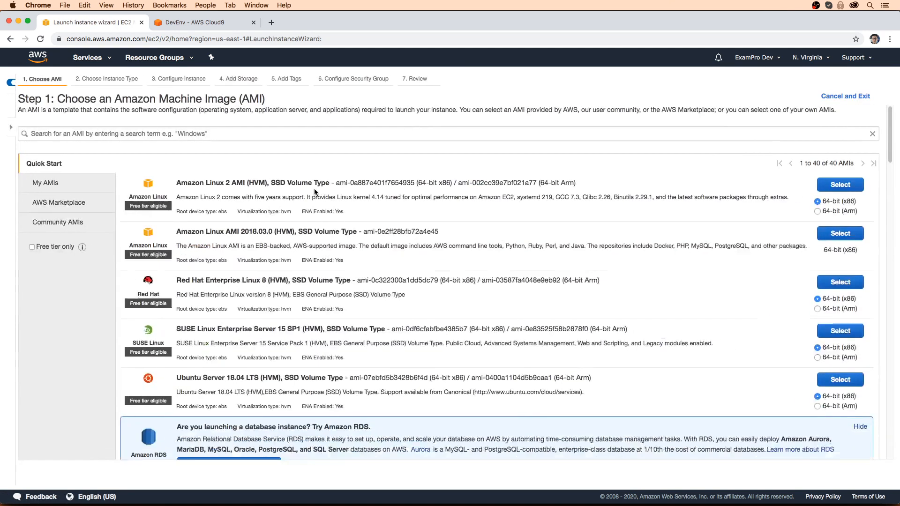
Step: Choose the 64-bit (x86) Amazon Linux 2 AMI, keep the t2.micro instance type, and proceed to the instance details
left_click_drag(168, 183, 224, 184)
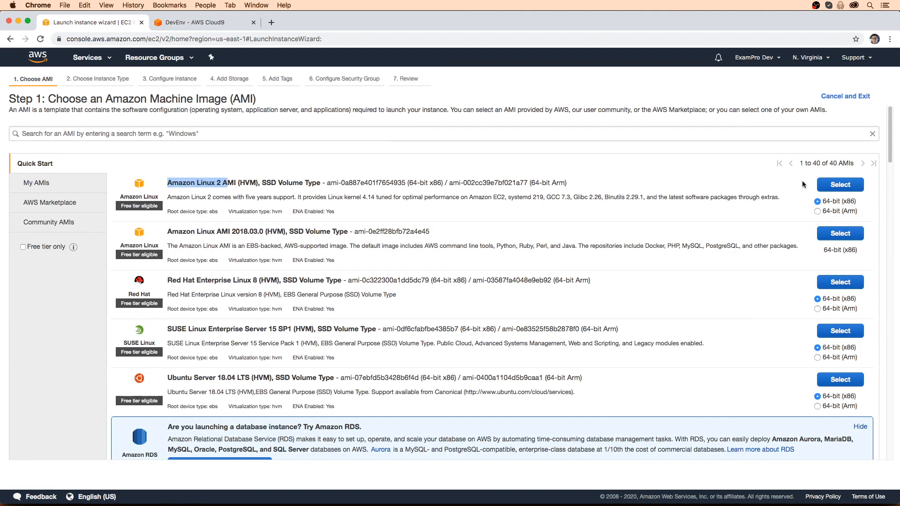
left_click(820, 185)
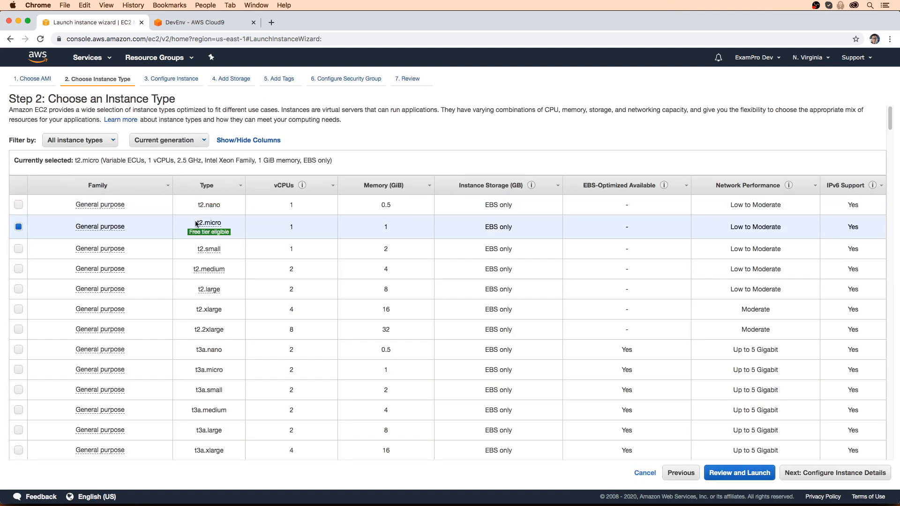
left_click(835, 472)
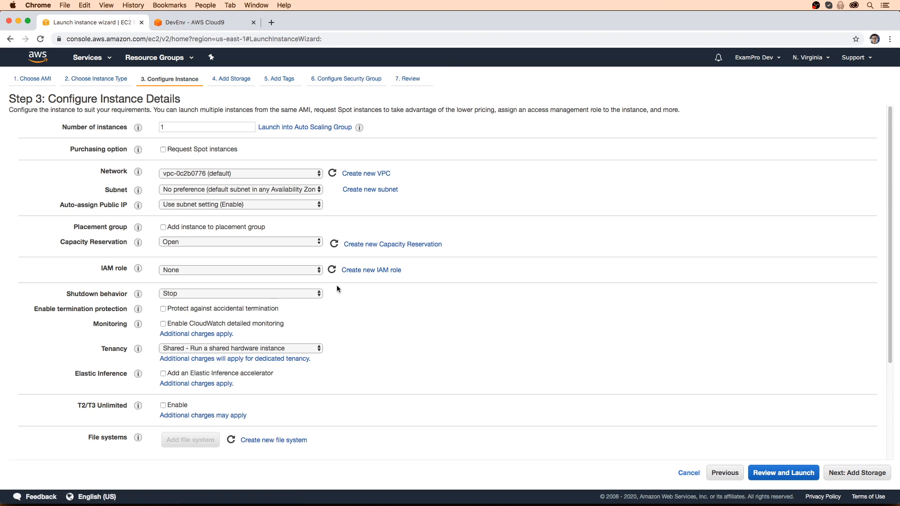
Step: Set the new instance's IAM role to SSMEC2ServiceRole
left_click(304, 269)
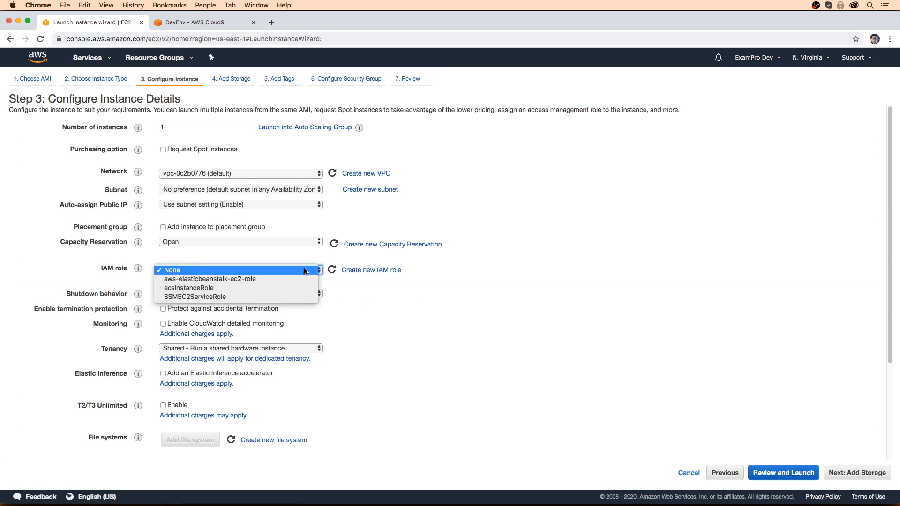
left_click(277, 297)
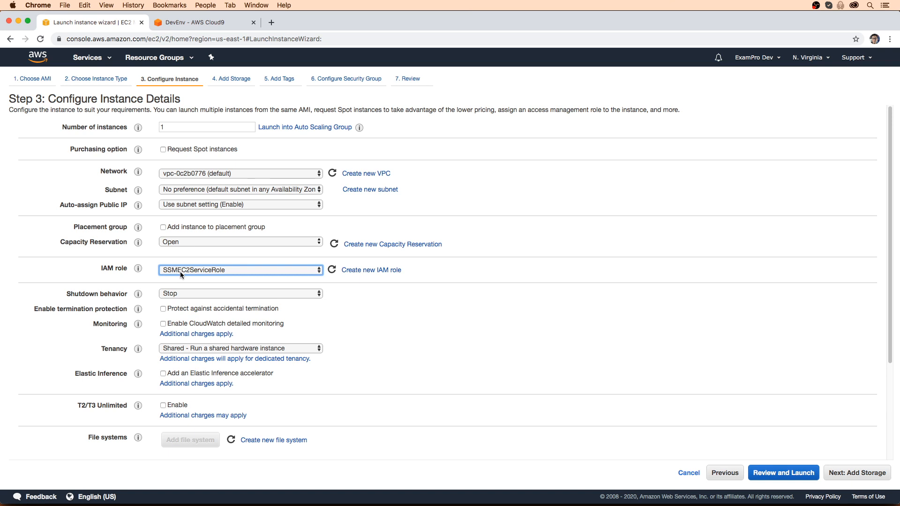
Step: Open the IAM roles from the instance details, search for "ssm", and delete the existing SSMEC2ServiceRole role
left_click(355, 269)
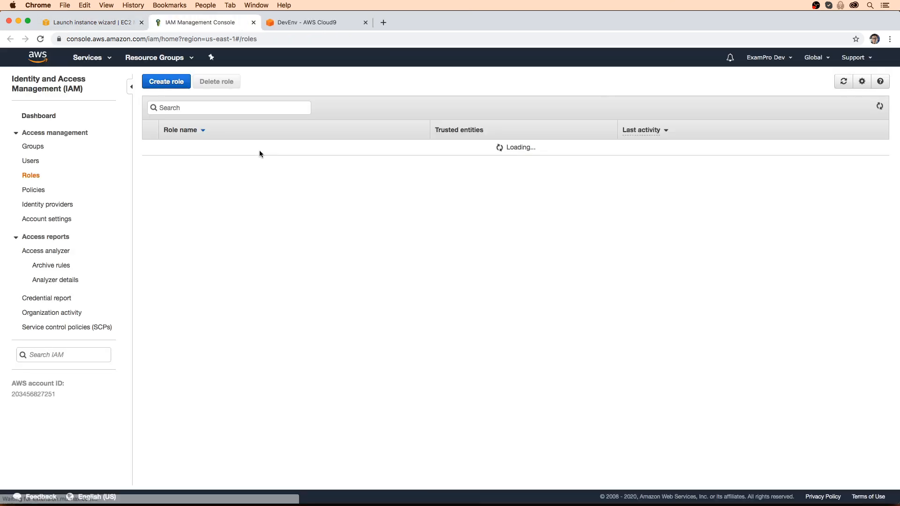
left_click(186, 104)
type("ssm")
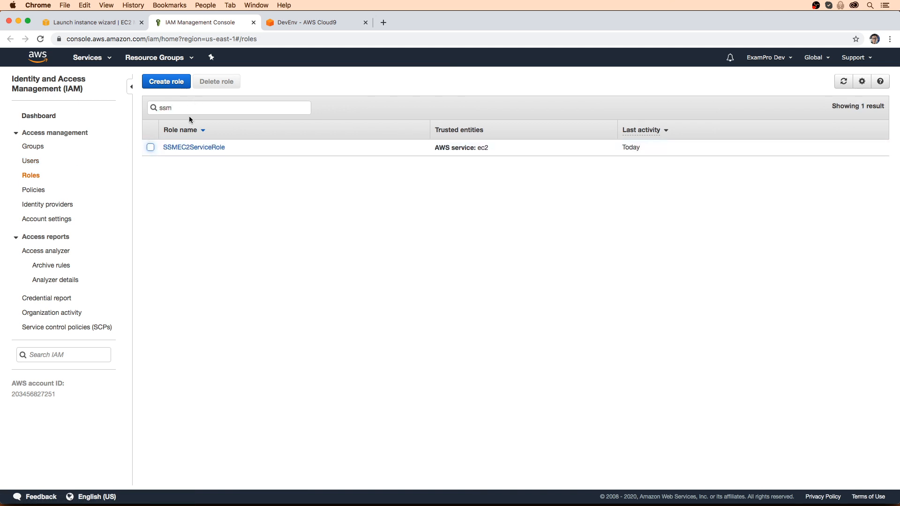
left_click(150, 147)
left_click(230, 83)
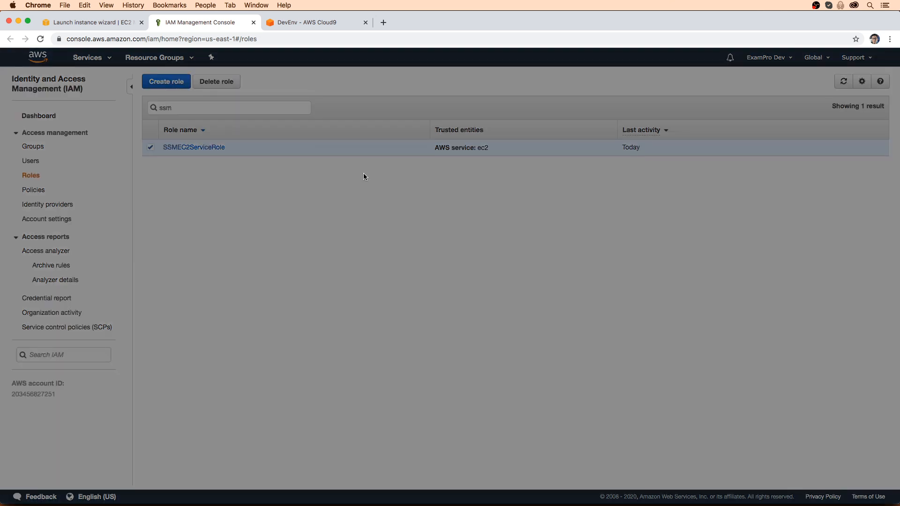
left_click(596, 234)
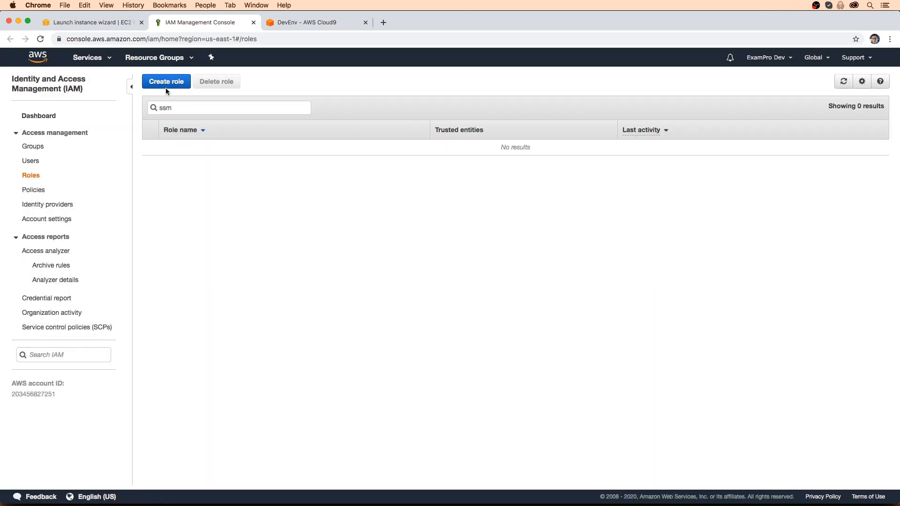
Step: Start creating an IAM role for the EC2 use case and proceed to its permissions
left_click(167, 81)
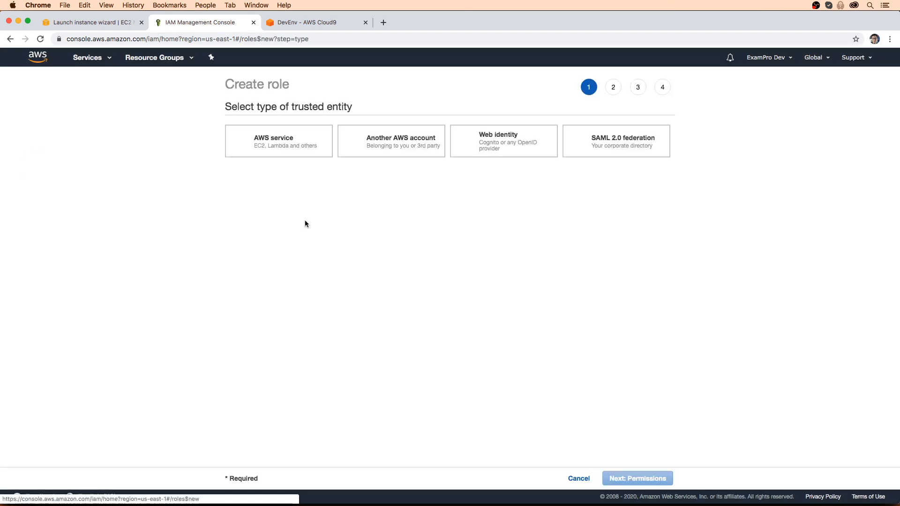
left_click(235, 226)
scroll(311, 282, "down", 5)
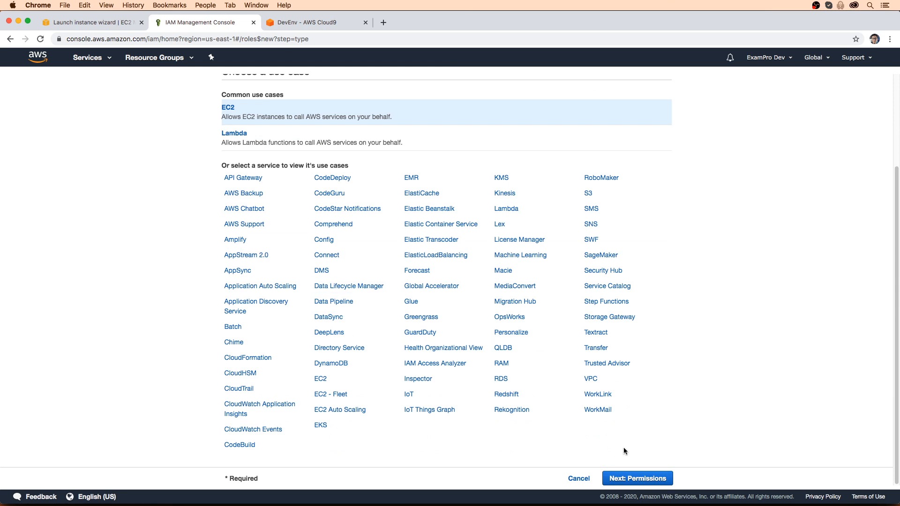
left_click(637, 478)
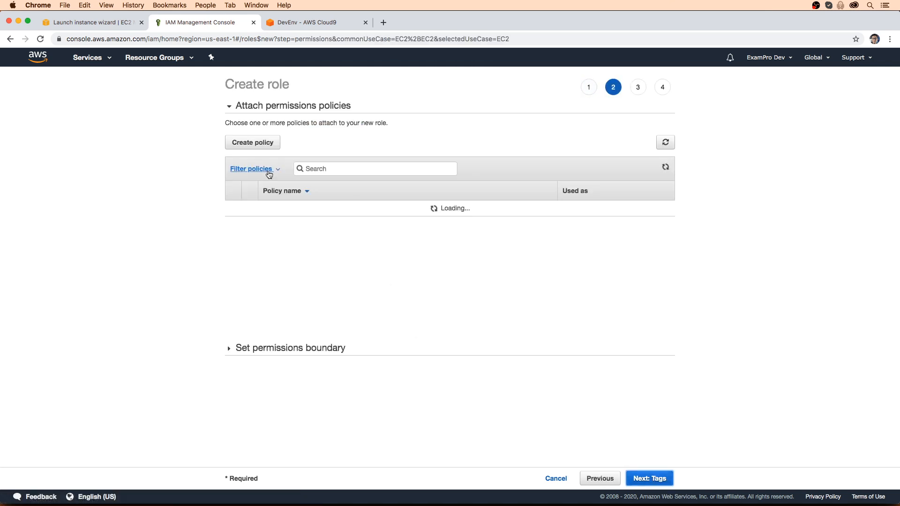
Step: Search the policies for "ssm", attach AmazonEC2RoleforSSM to the role, and proceed to the review without adding tags
left_click(321, 168)
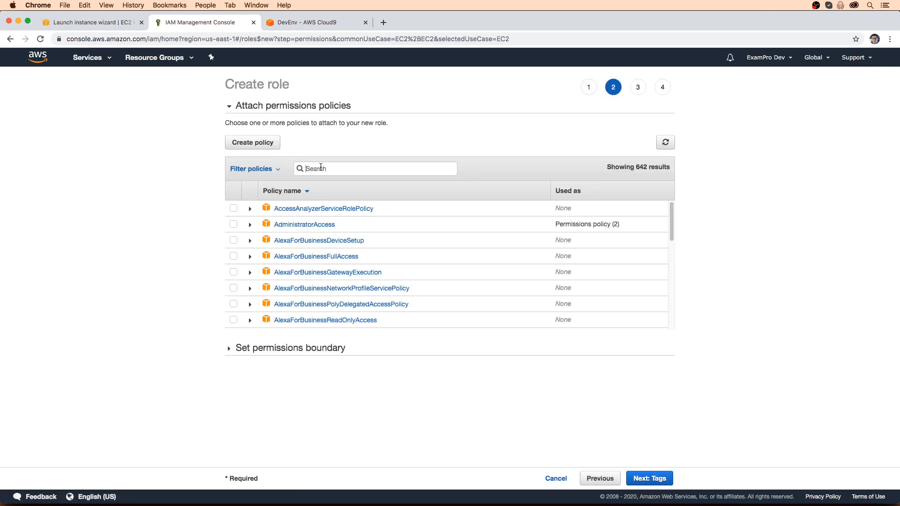
type("ssm")
left_click(233, 209)
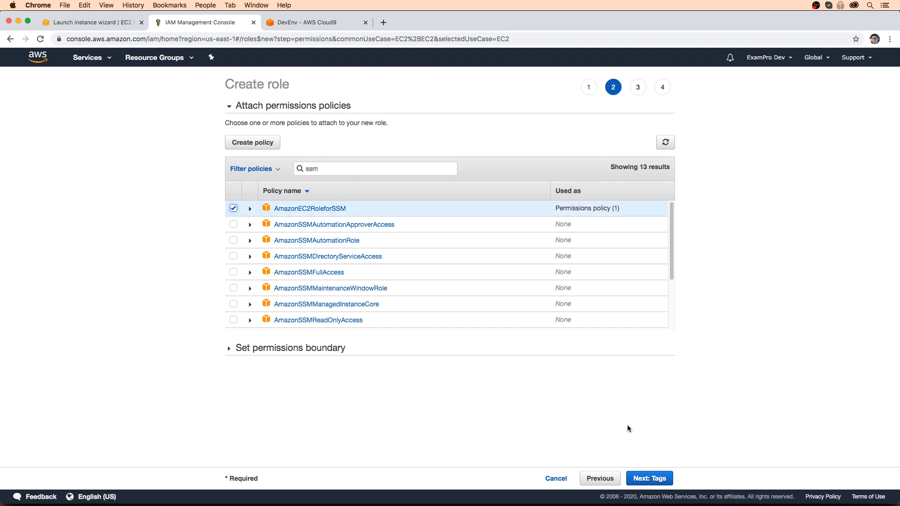
left_click(649, 478)
left_click(646, 478)
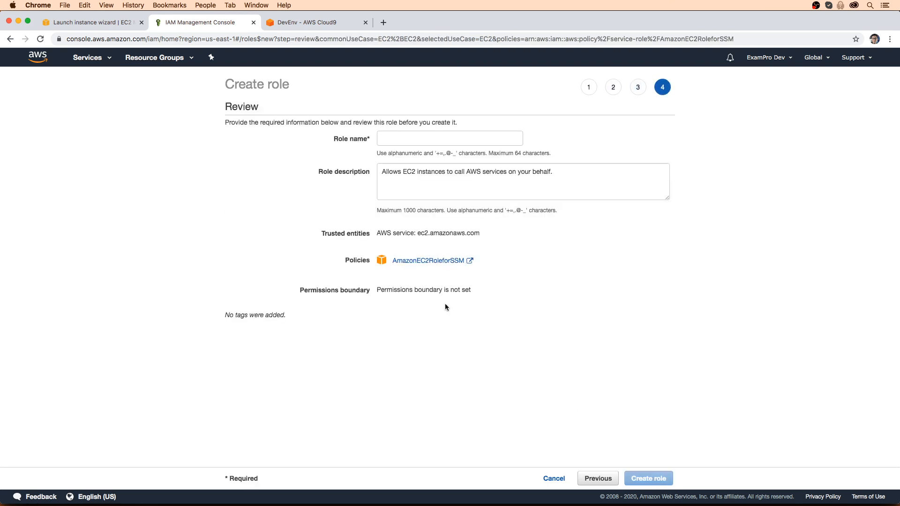
Step: Name the role SSMEC2ServiceRole and create it
left_click(448, 137)
type("SSM")
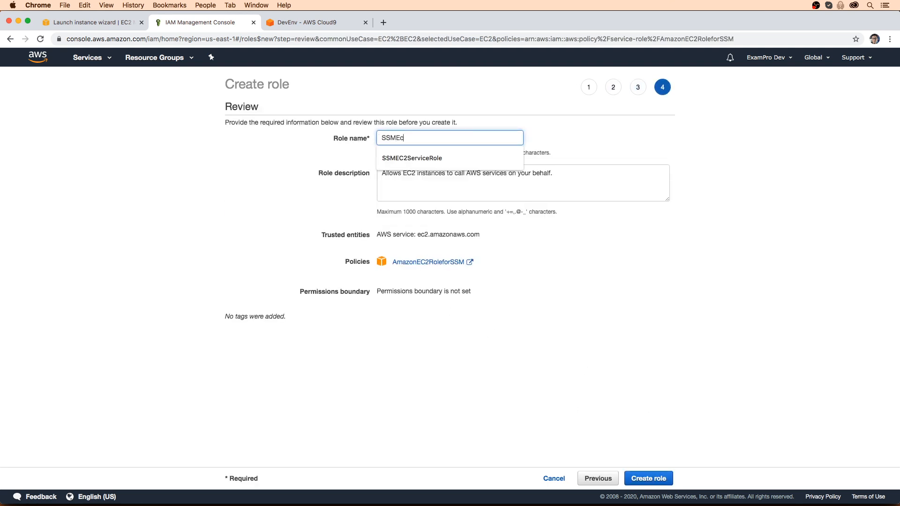
type("Ec")
key("Down")
key("Return")
left_click(654, 477)
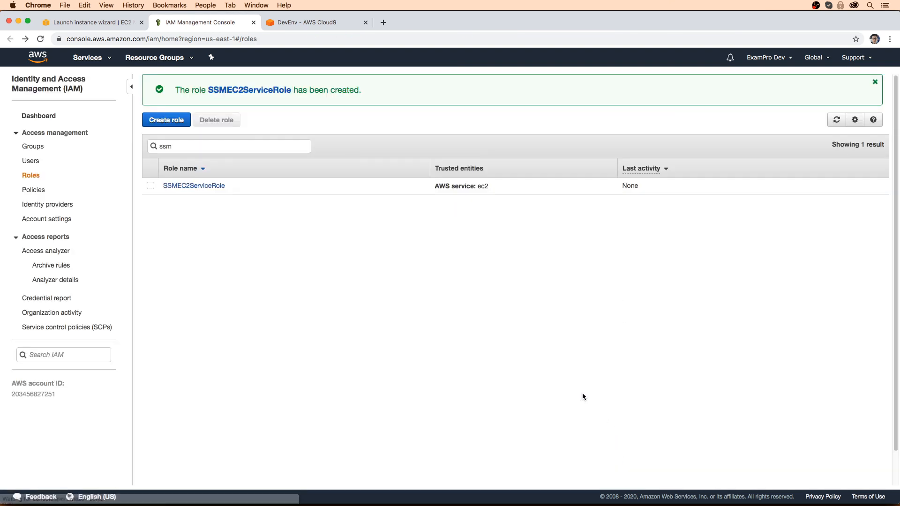
Step: Close the IAM page, refresh the instance's available IAM roles, and assign the recreated SSMEC2ServiceRole
left_click(254, 22)
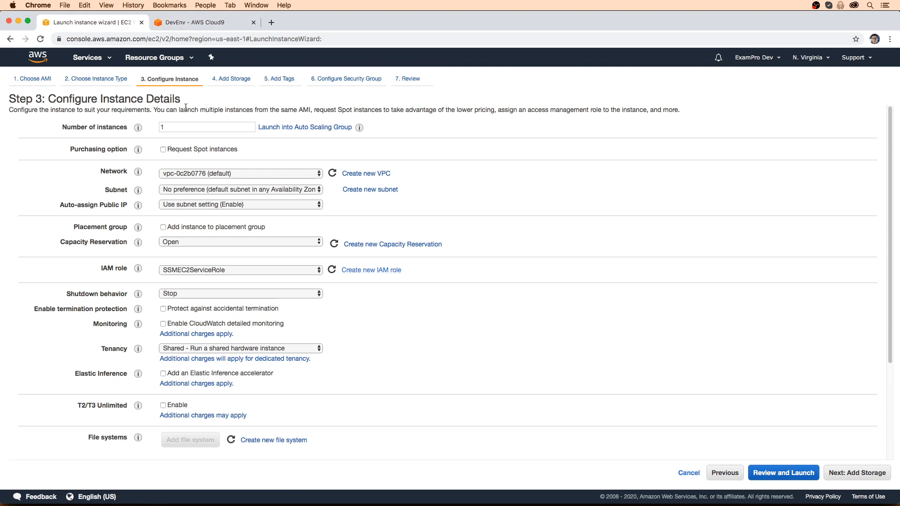
left_click(332, 269)
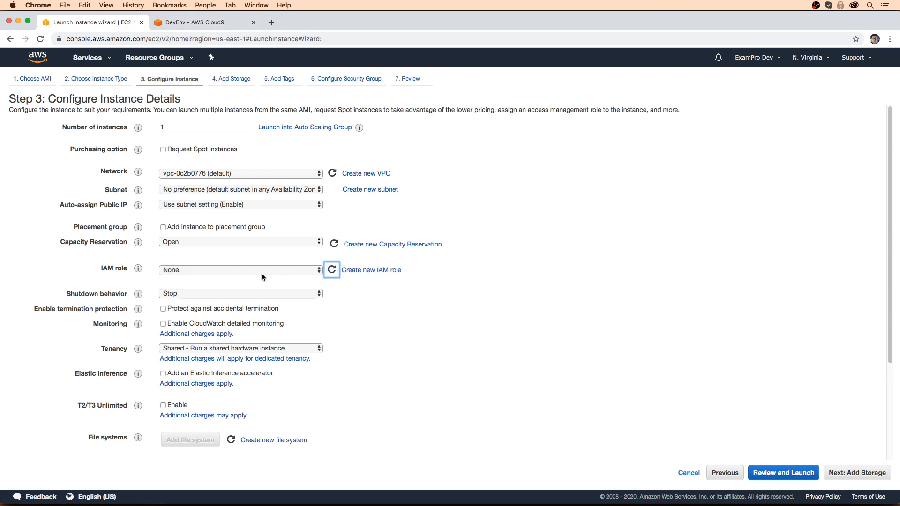
left_click(300, 271)
left_click(270, 295)
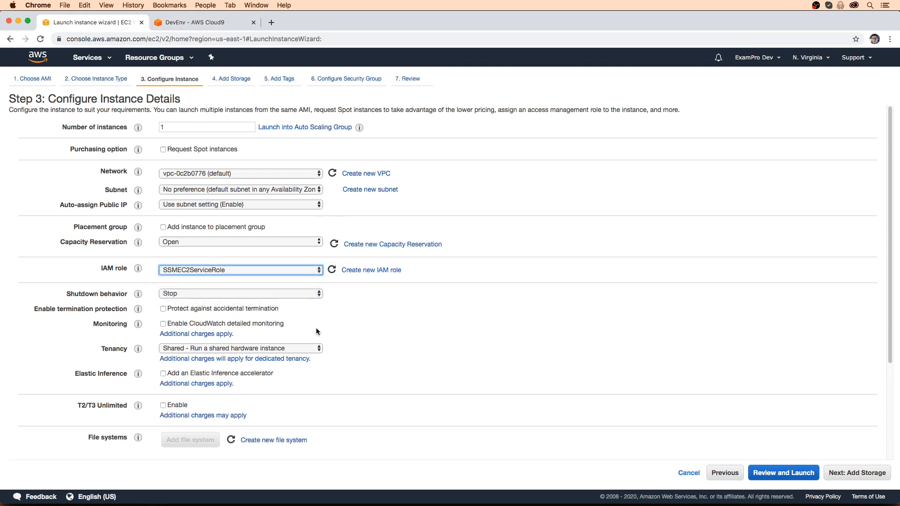
Step: Find the user data text field in the instance's Advanced Details and place the cursor in it
scroll(336, 302, "down", 1)
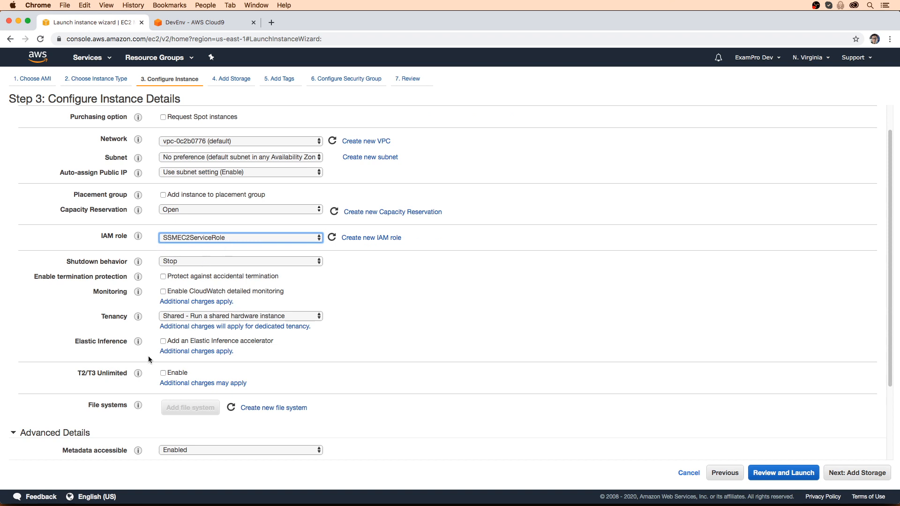
scroll(148, 355, "down", 3)
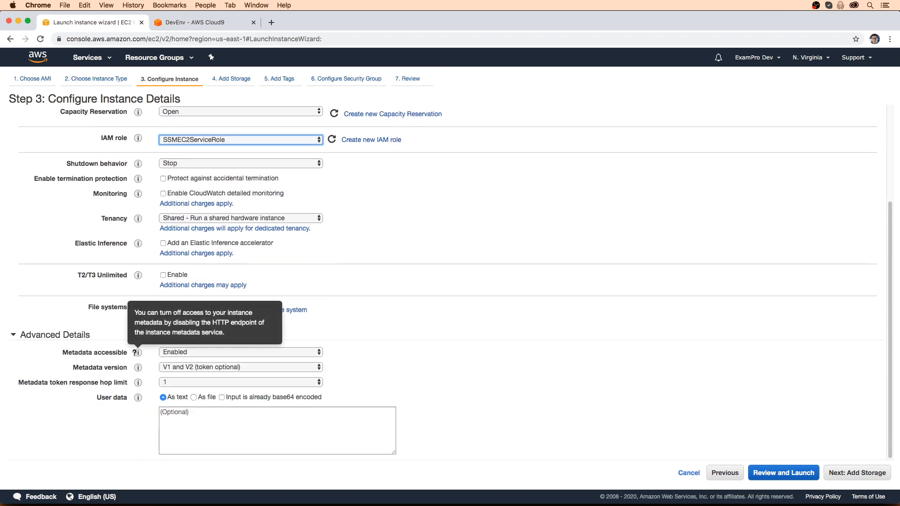
left_click(196, 423)
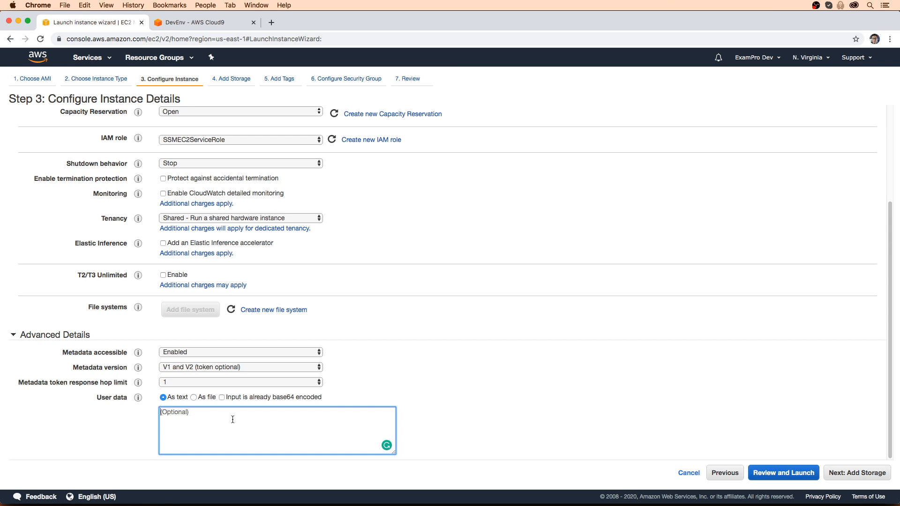
Step: Switch to the AWS Cloud9 DevEnv environment and create a folder named codedeploy_project in its root
left_click(189, 22)
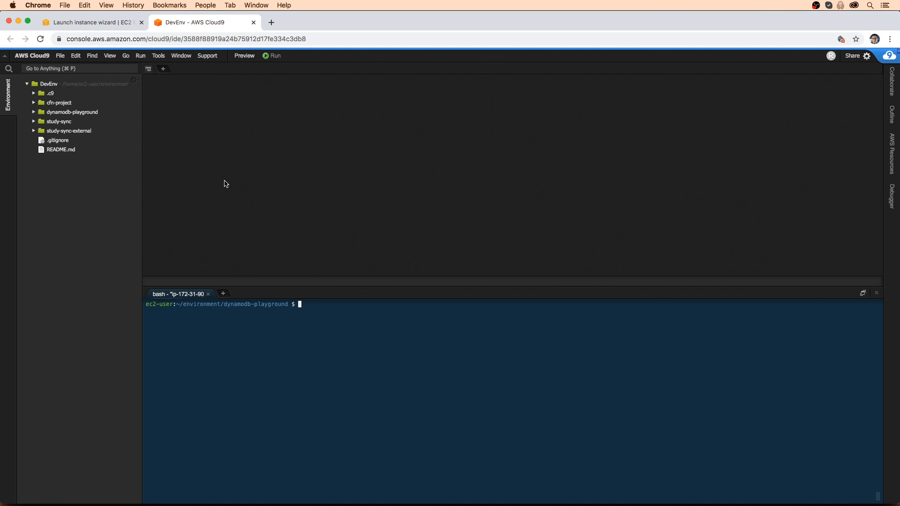
right_click(51, 85)
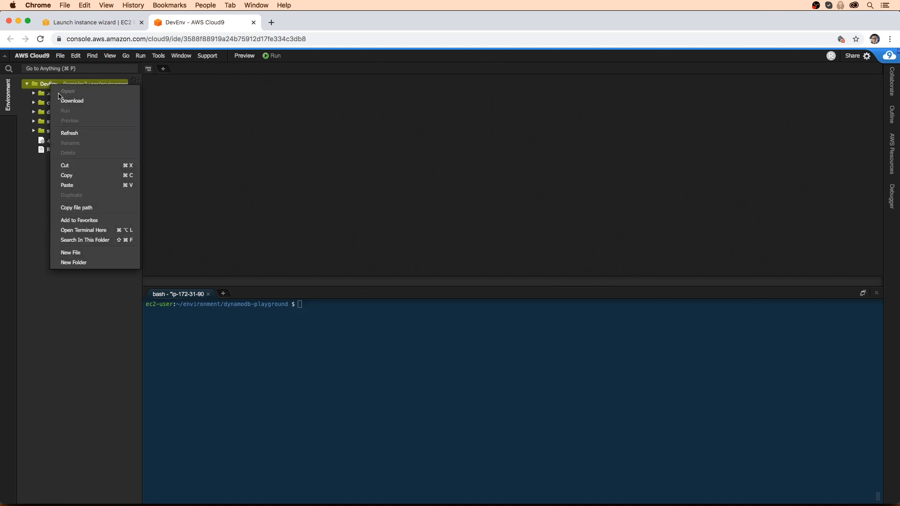
left_click(112, 263)
type("code")
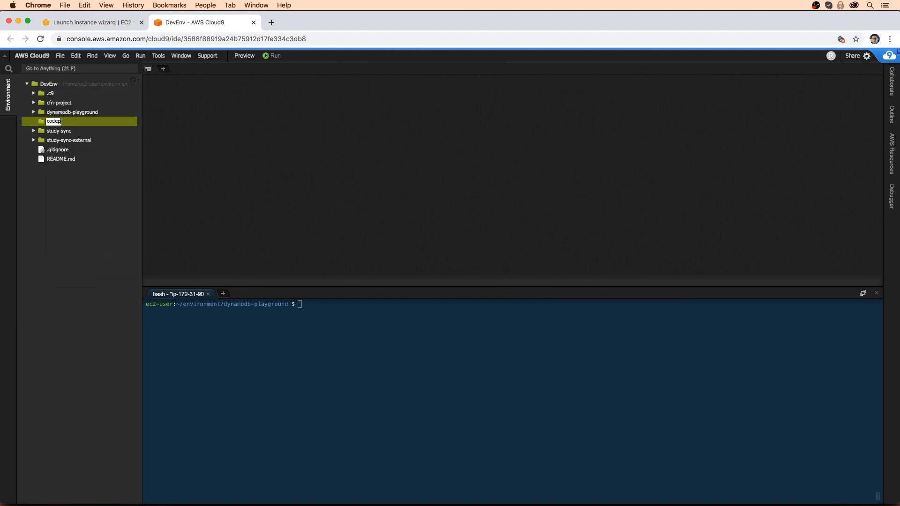
type("deploy_project")
key("Return")
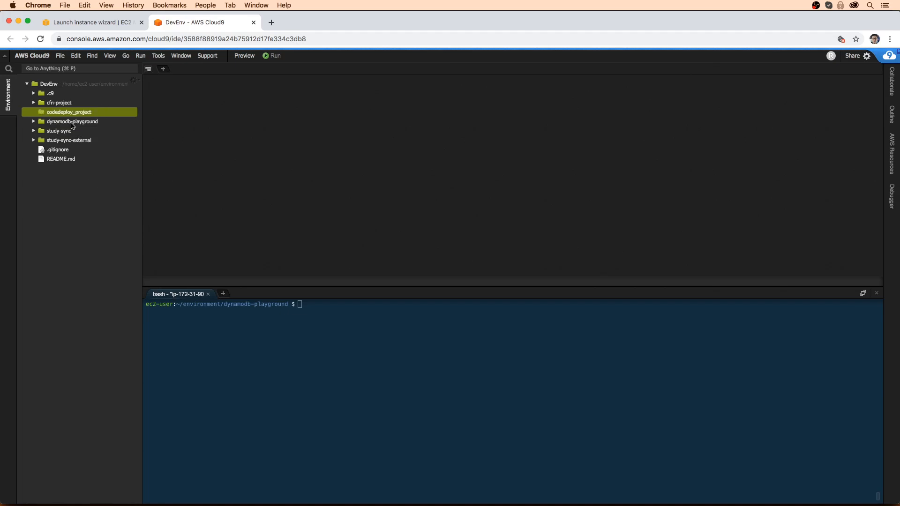
Step: Create a file named user_data.sh inside the codedeploy_project folder and open it for editing
right_click(83, 114)
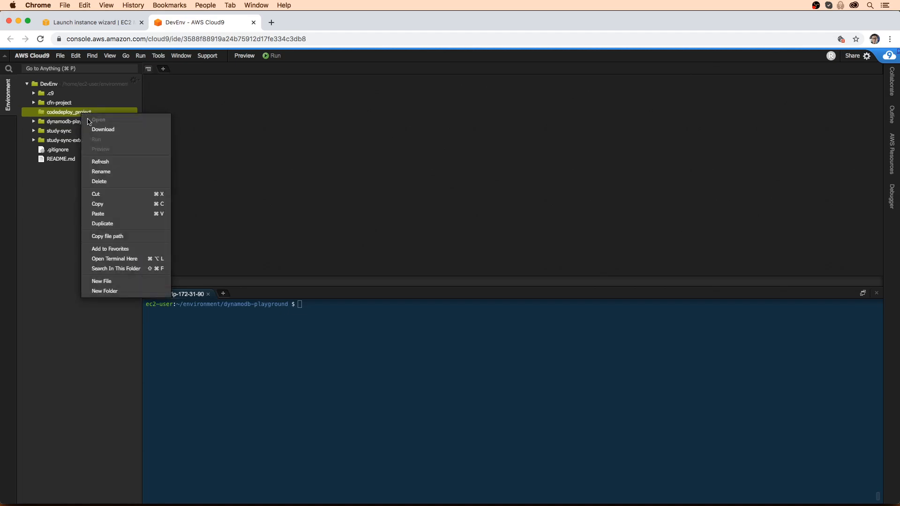
left_click(136, 281)
type("user_data.sh")
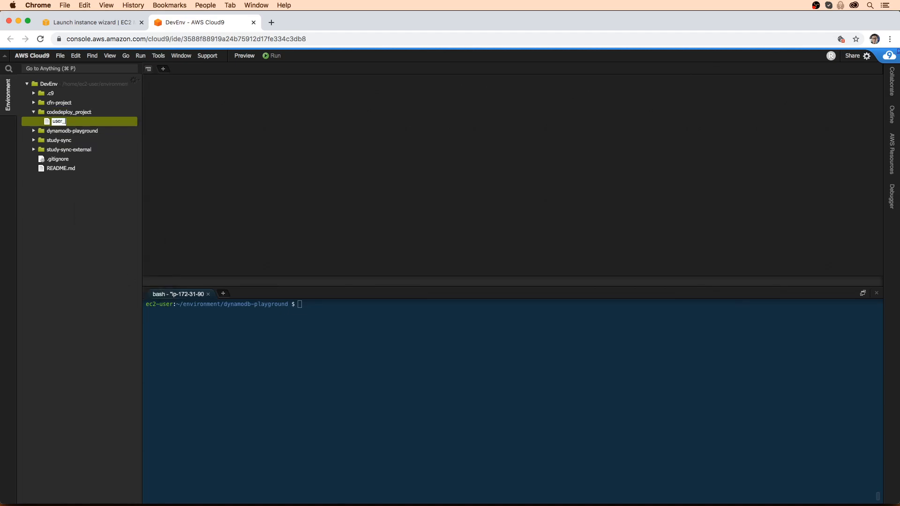
key("Return")
double_click(81, 123)
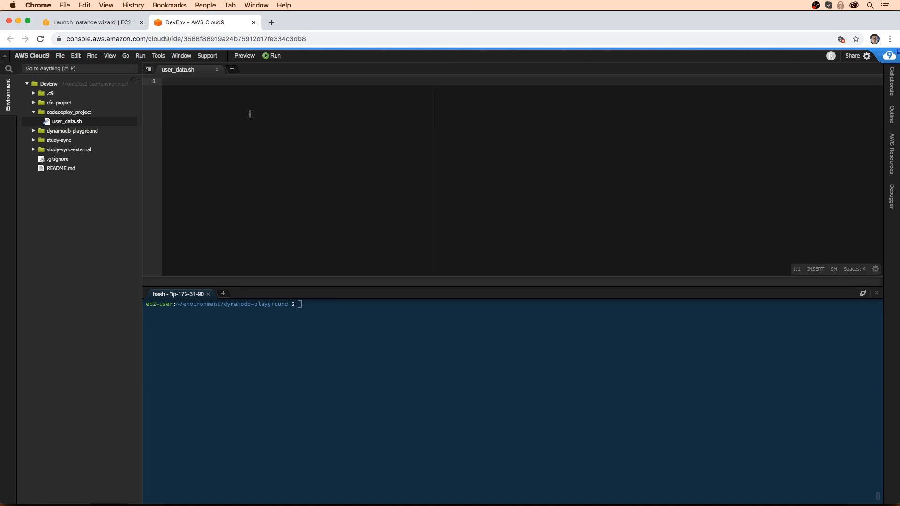
Step: Begin user_data.sh with the line "#!/usr/bin/env bash" followed by the line "su ec2-user"
type("#!/user/bin/env bash")
key("Return")
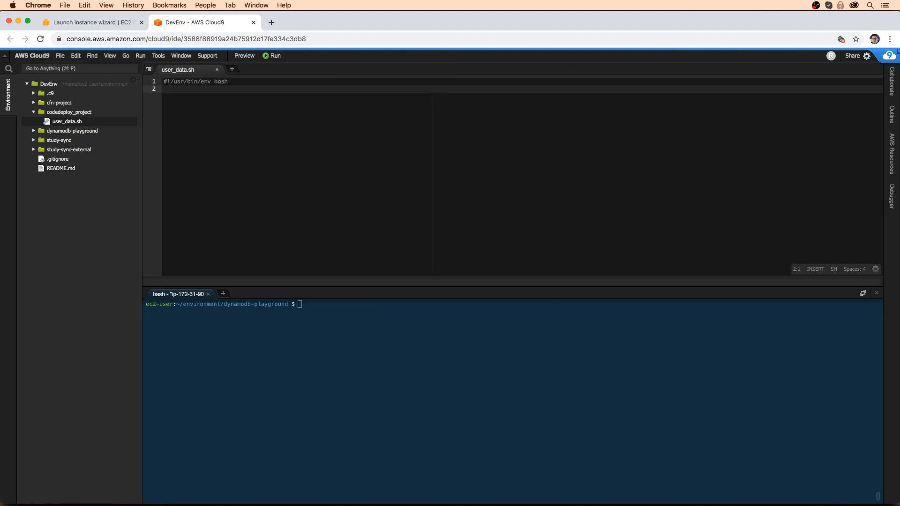
type("su ec2-user")
key("Return")
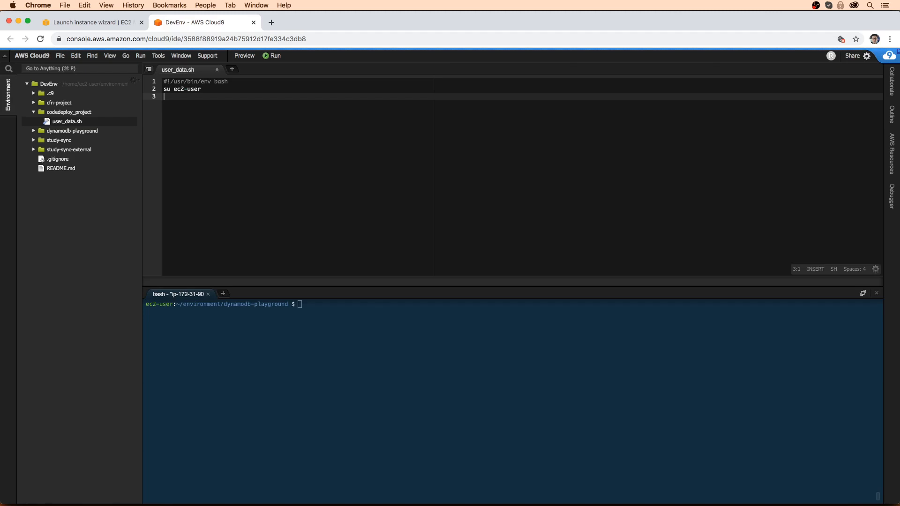
Step: Add the lines "sudo yum install httpd -y" and "sudo chown ec2-user:ec2-user -R /var/www" to user_data.sh
type("sudo yum install httpd -y")
key("Return")
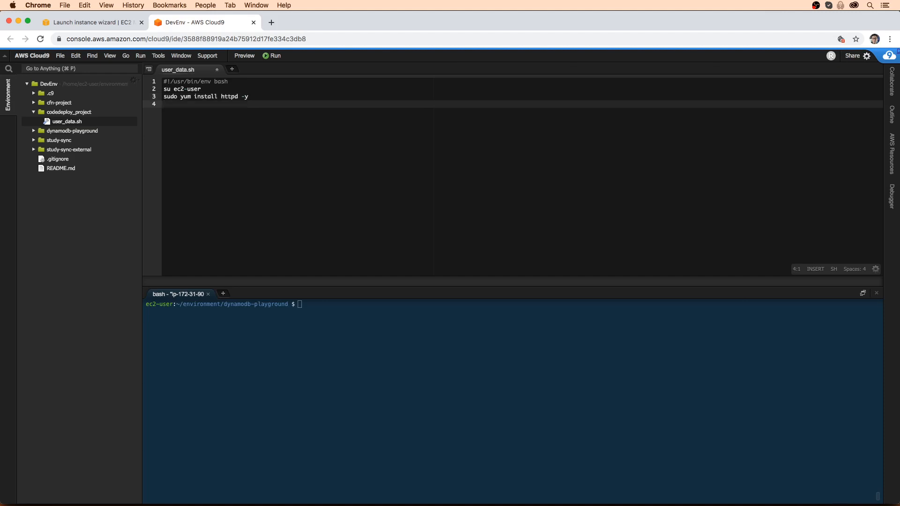
type("sudo chown ec2-user:ec2-user -R /var")
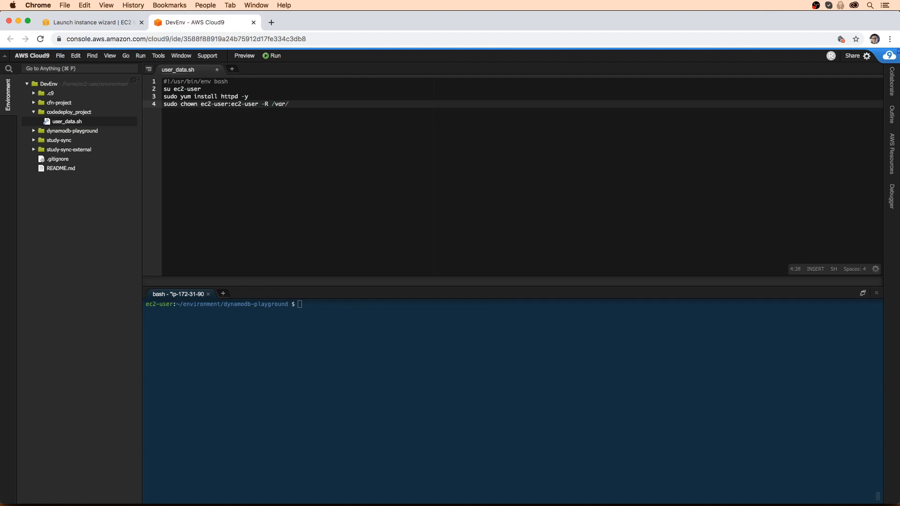
type("/www")
key("Return")
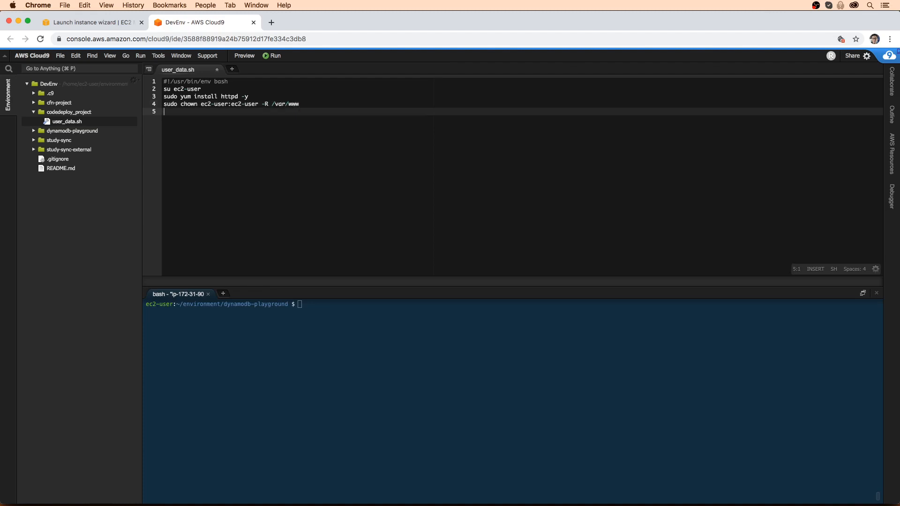
Step: Add the here-document opening line "cat > /var/www/html/index.html <<EOL" below the chown command
type("cat > /var/www/html.index.ht")
key("BackSpace")
key("BackSpace")
key("BackSpace")
key("BackSpace")
key("BackSpace")
key("BackSpace")
key("BackSpace")
type("index.hml")
key("BackSpace")
key("BackSpace")
key("BackSpace")
type("html <")
key("BackSpace")
type("EOL")
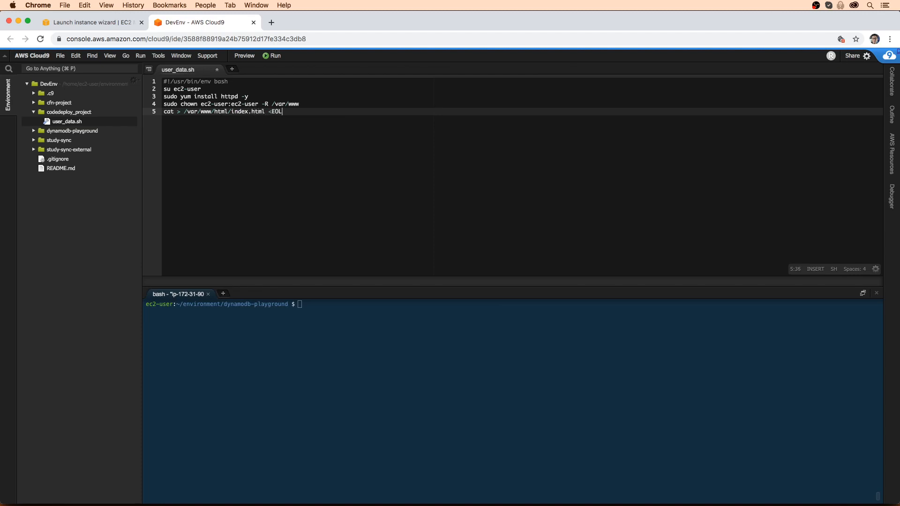
key("BackSpace")
key("BackSpace")
key("BackSpace")
type("<EOL")
Step: Close the here-document with a line reading "EOL", leaving an empty line above it for the page content
key("Return")
key("Return")
type("E")
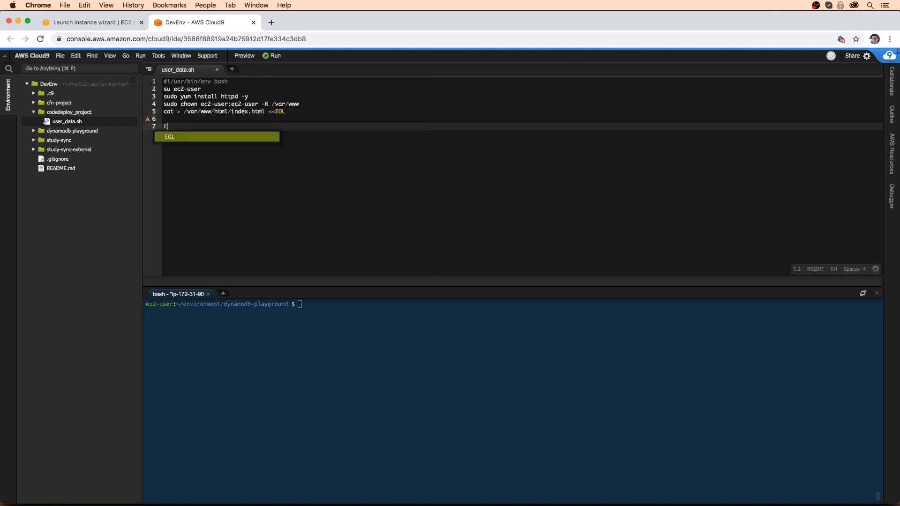
type("OL")
key("Up")
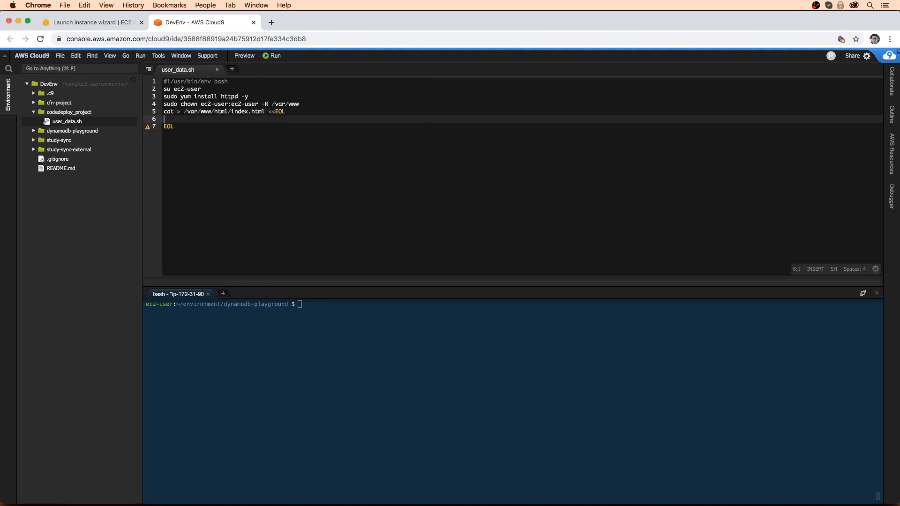
Step: Enter the page's "<html>" and "</html>" tags on two lines inside the here-document
type("<html>")
key("super+shift+d")
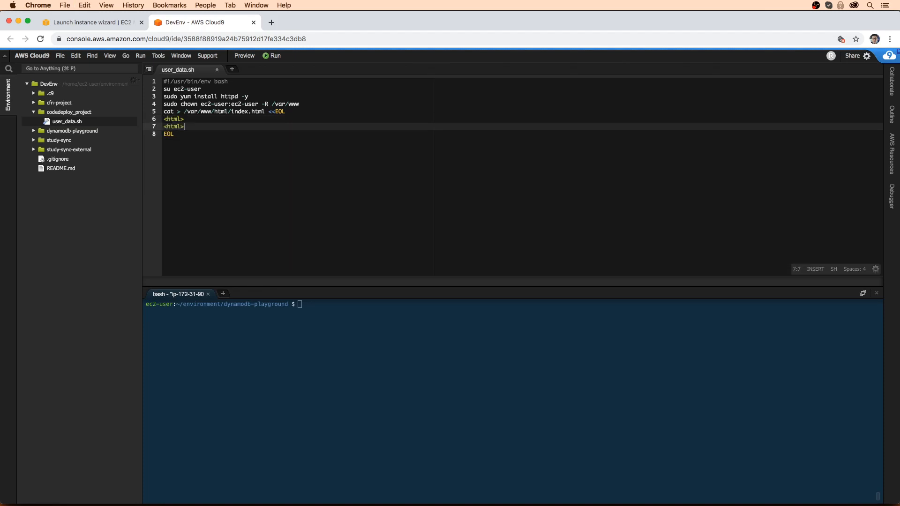
type("/")
Step: Insert a "<head></head>" line between the opening and closing html tags
key("Up")
key("End")
key("Return")
type("<head>")
key("shift+Home")
key("super+c")
key("End")
key("super+v")
key("Left")
key("Left")
key("Left")
key("Left")
type("/")
Step: Duplicate the head line directly below it and change the copy's tags to "<body></body>"
key("shift+Home")
key("super+c")
key("End")
key("Return")
key("super+v")
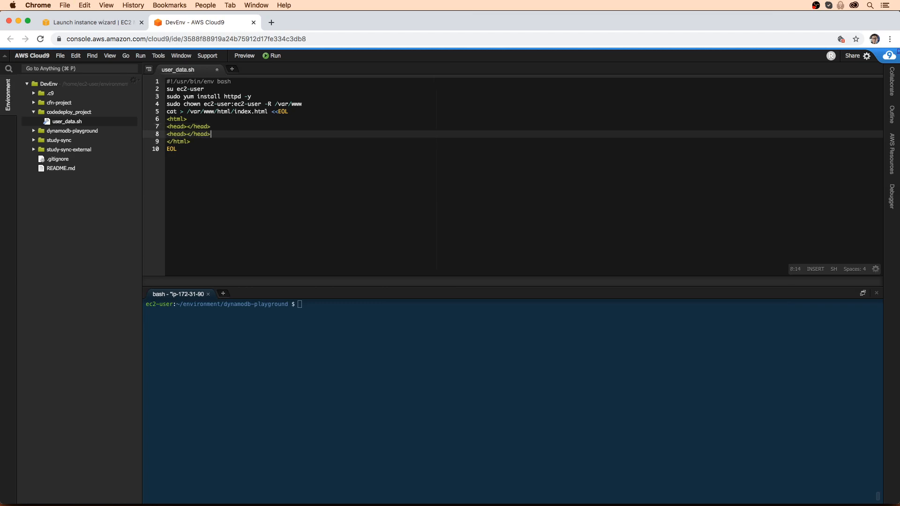
double_click(180, 135)
type("boy")
key("BackSpace")
type("dy")
double_click(200, 134)
type("body")
Step: Insert "<title>My CodeDeploy App</title>" inside the head element
left_click(189, 127)
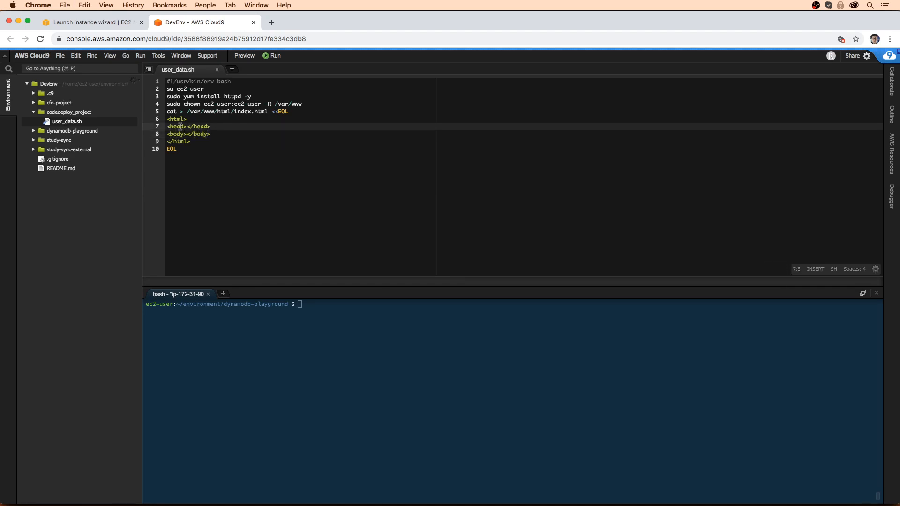
type("<title>")
type("</title>")
type("My CodeDepl")
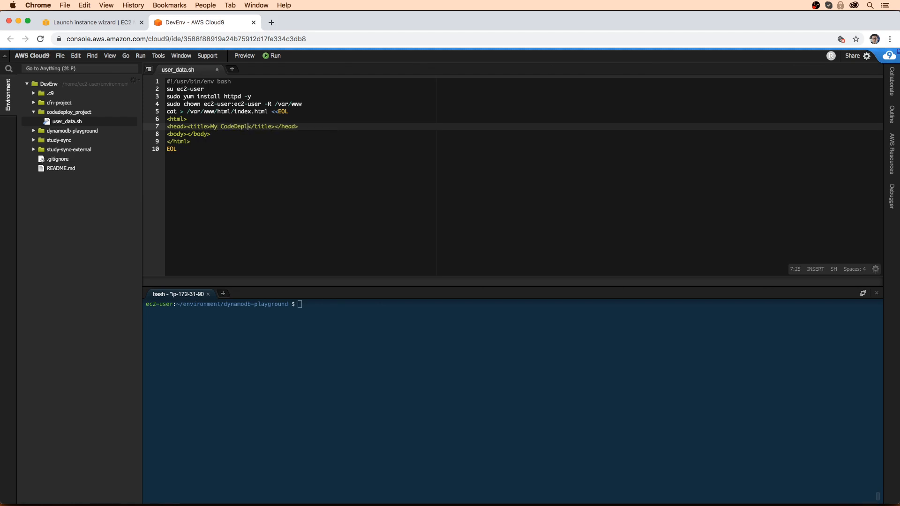
type("oy App")
Step: Copy the title element into the body and change its tags to h1, giving "<h1>My CodeDeploy App</h1>"
left_click(297, 126)
left_click_drag(297, 126, 189, 127)
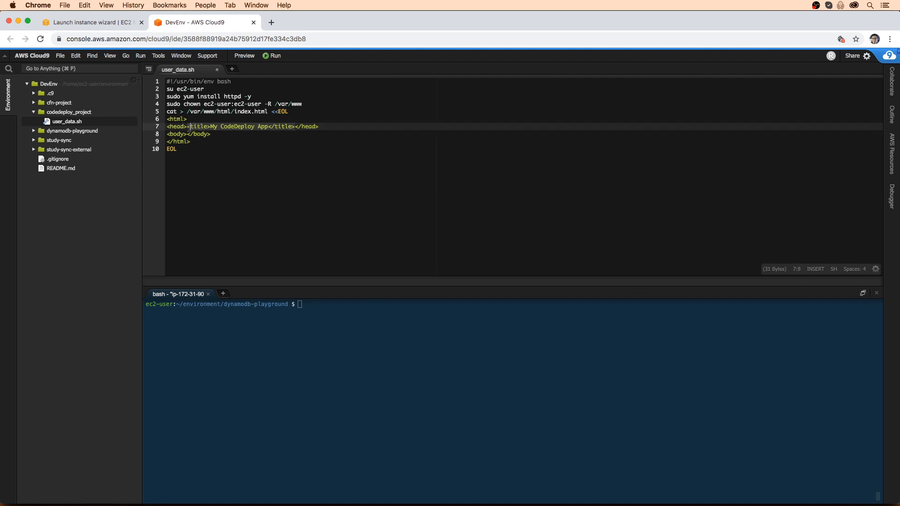
left_click(187, 134)
key("super+v")
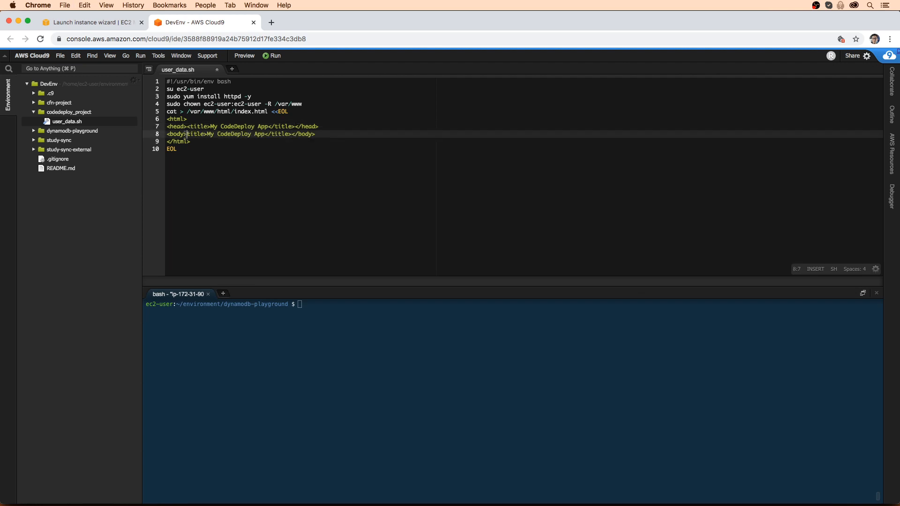
type("<")
key("alt+Delete")
type("h1")
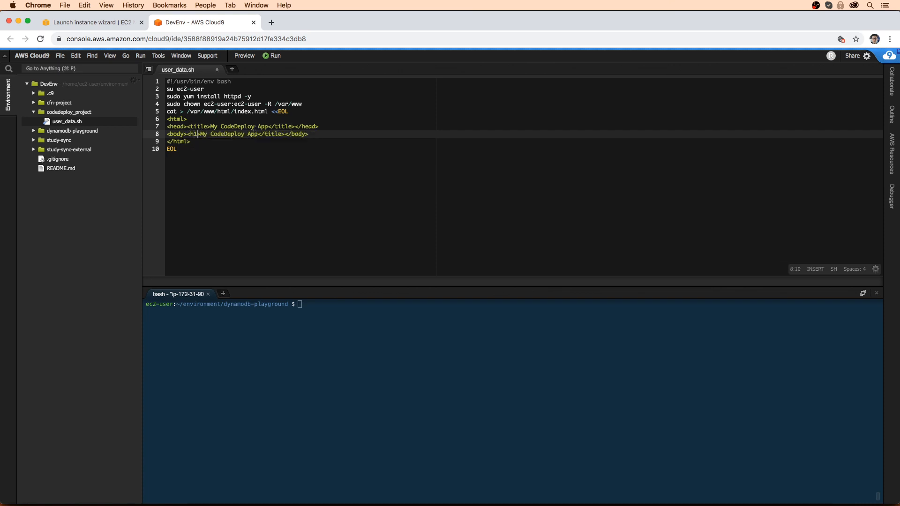
double_click(273, 134)
type("h1")
Step: Add the command "sudo systemctl start httpd" on a new line after the closing EOL
left_click(220, 149)
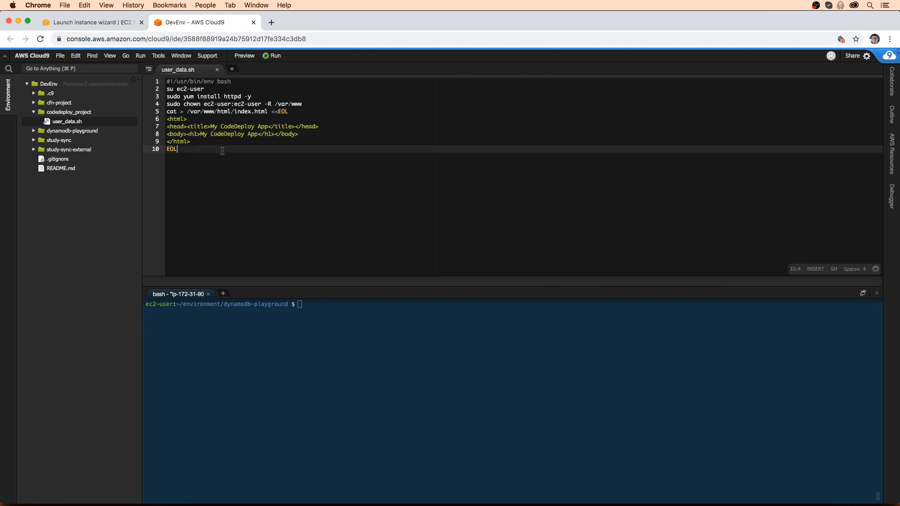
key("Return")
type("sudo ")
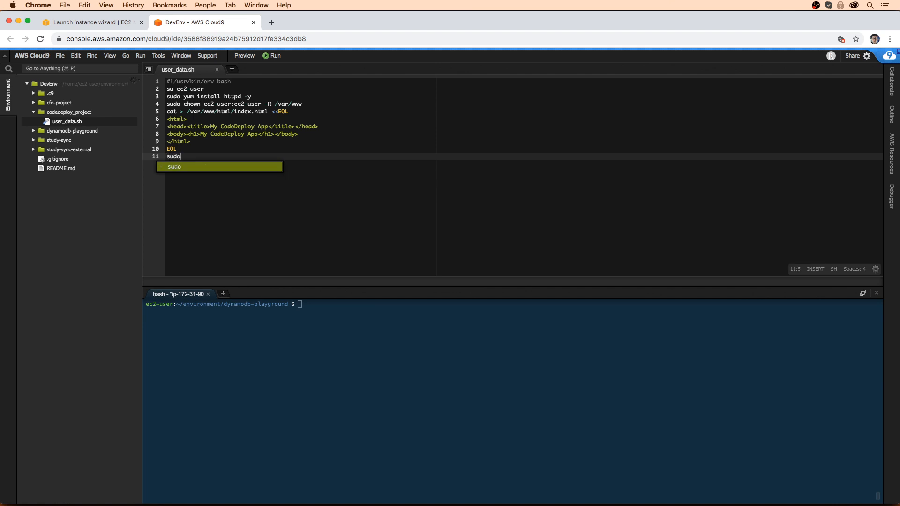
type("system")
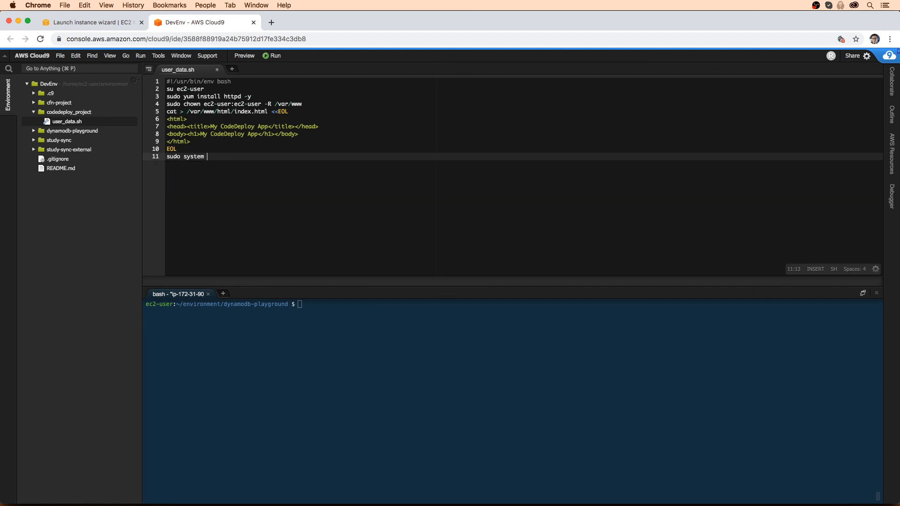
type("ctl start httpd")
Step: Duplicate the systemctl line below itself and change the copy to "sudo systemctl enable httpd"
key("super+shift+Left")
key("super+c")
key("Right")
key("Return")
key("super+v")
double_click(232, 163)
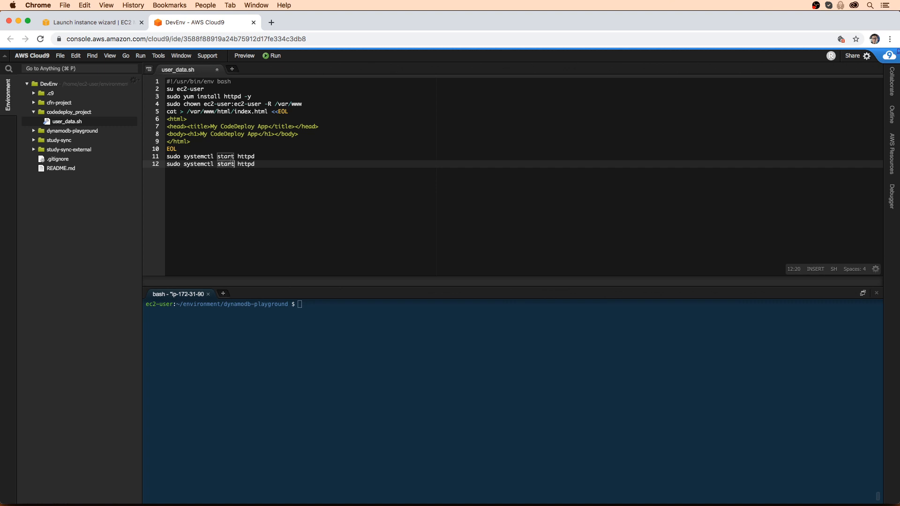
type("enable")
Step: Review the finished script, checking the user switch, httpd installation, ownership change, here-document and service commands
key("Up")
key("Up")
key("Up")
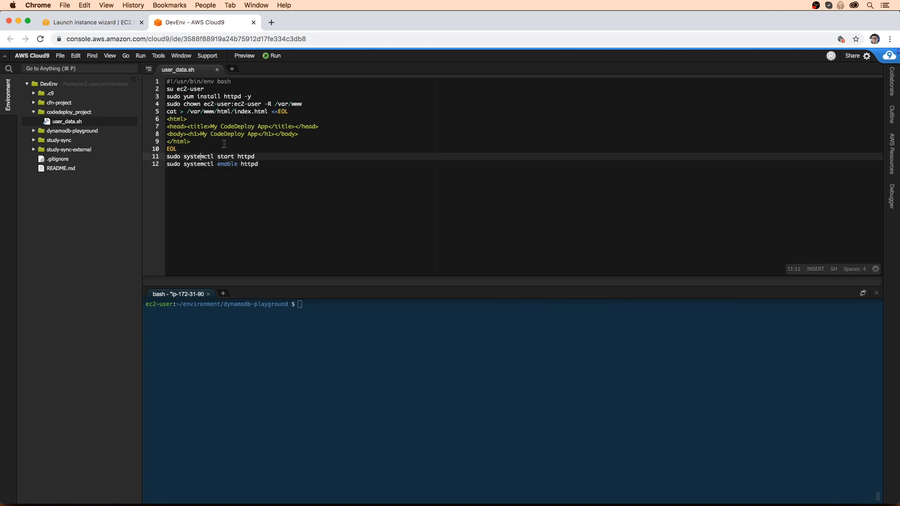
left_click(242, 164)
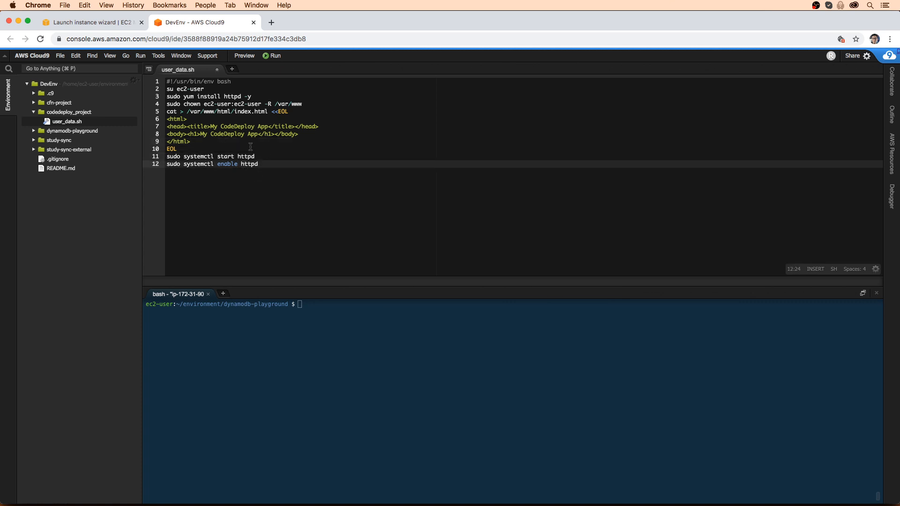
left_click(250, 149)
left_click(211, 88)
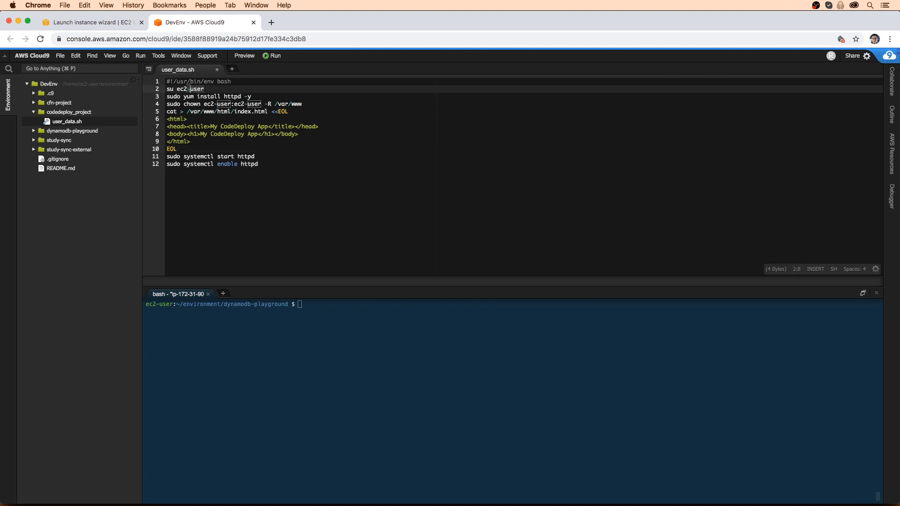
left_click(255, 96)
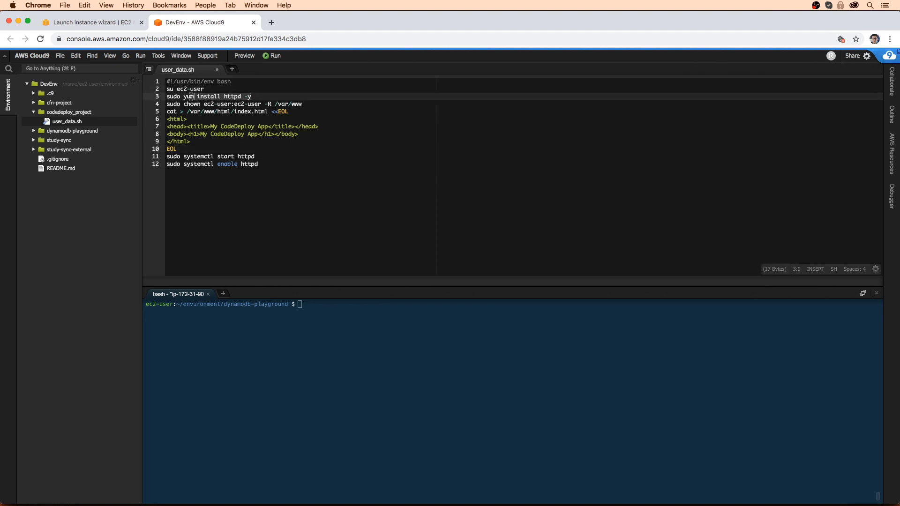
left_click_drag(309, 104, 260, 104)
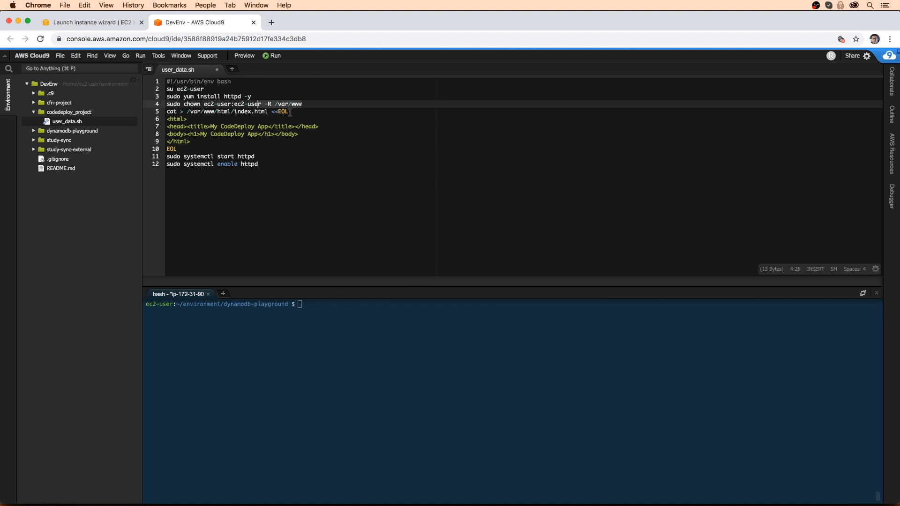
left_click(195, 146)
Step: Save user_data.sh, copy the entire script, and paste it as text into the EC2 launch wizard's User data field
key("super+s")
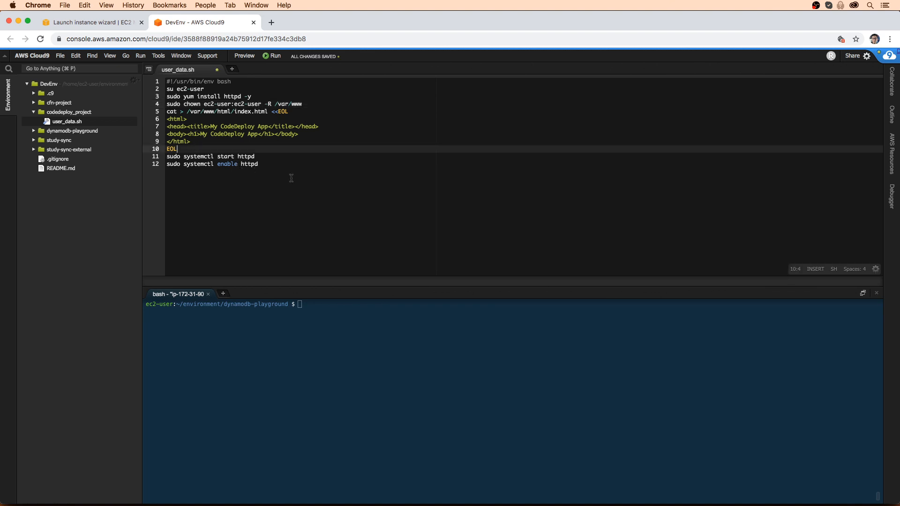
left_click_drag(277, 164, 169, 80)
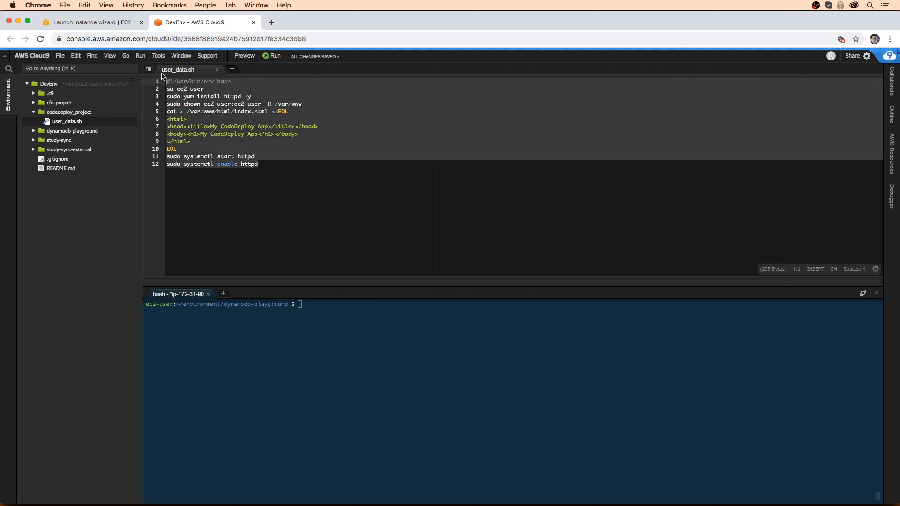
left_click(92, 22)
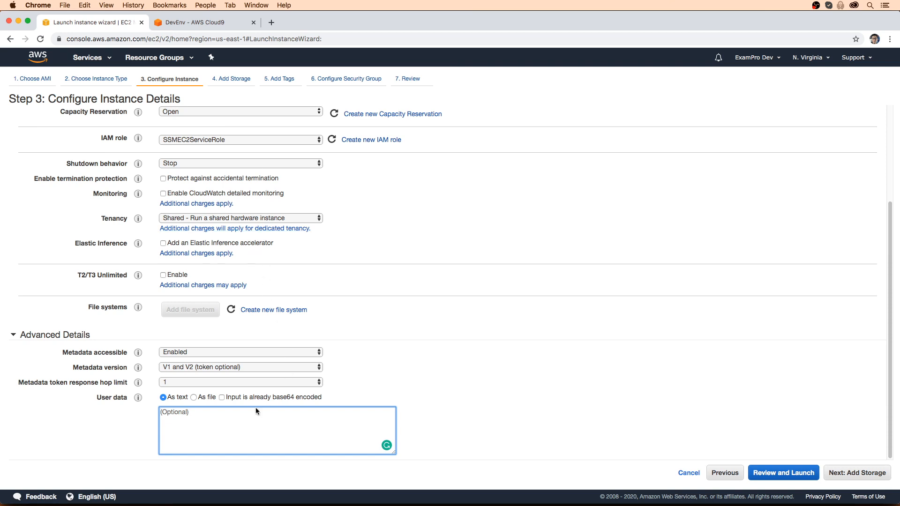
left_click(194, 397)
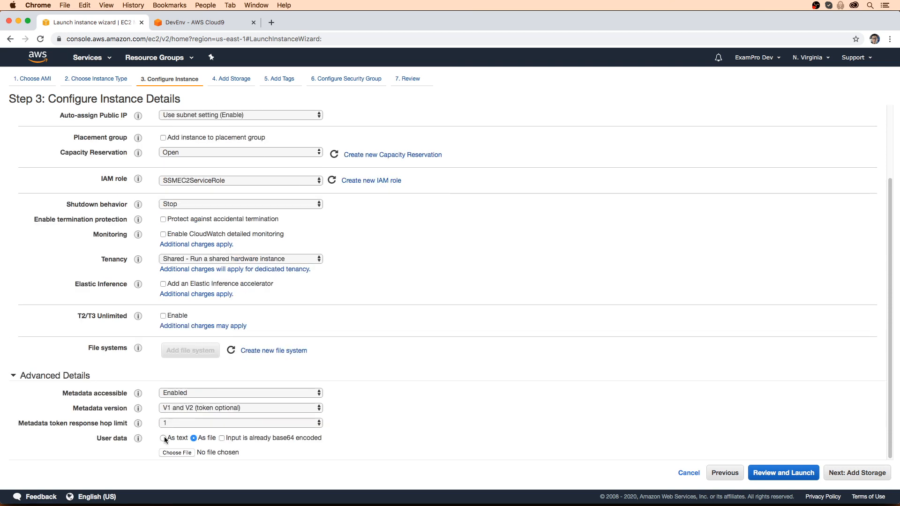
left_click(164, 439)
left_click(207, 429)
key("cmd+v")
Step: Check the pasted user data and instance details, and continue past storage and tags to the security group configuration
scroll(288, 435, "up", 5)
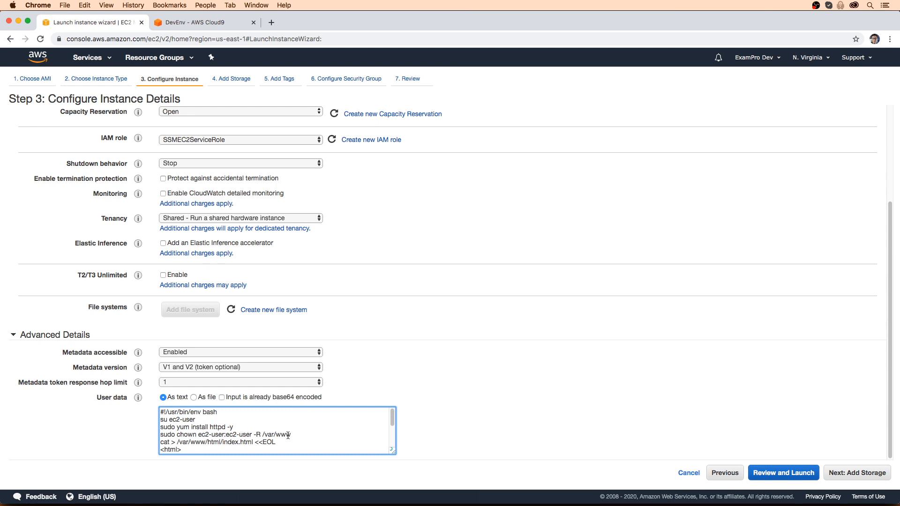
scroll(276, 431, "down", 5)
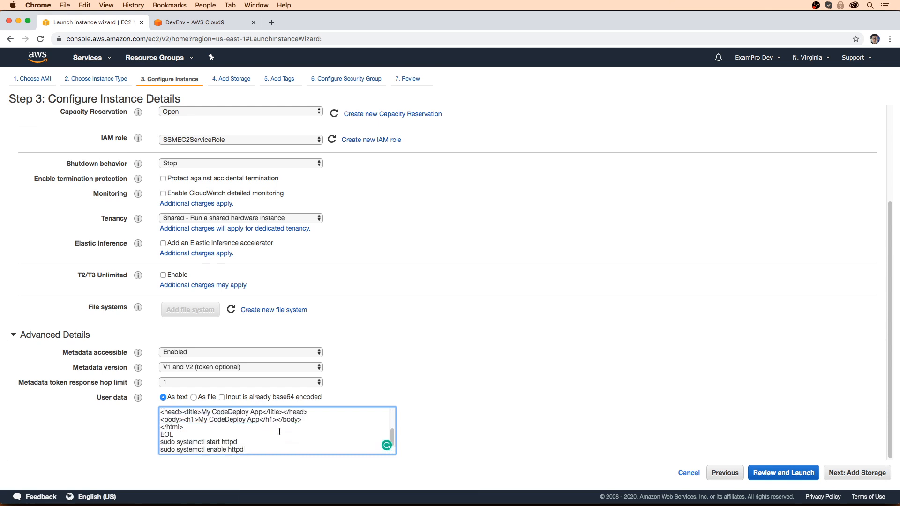
scroll(280, 431, "up", 4)
scroll(277, 428, "down", 3)
scroll(431, 187, "up", 5)
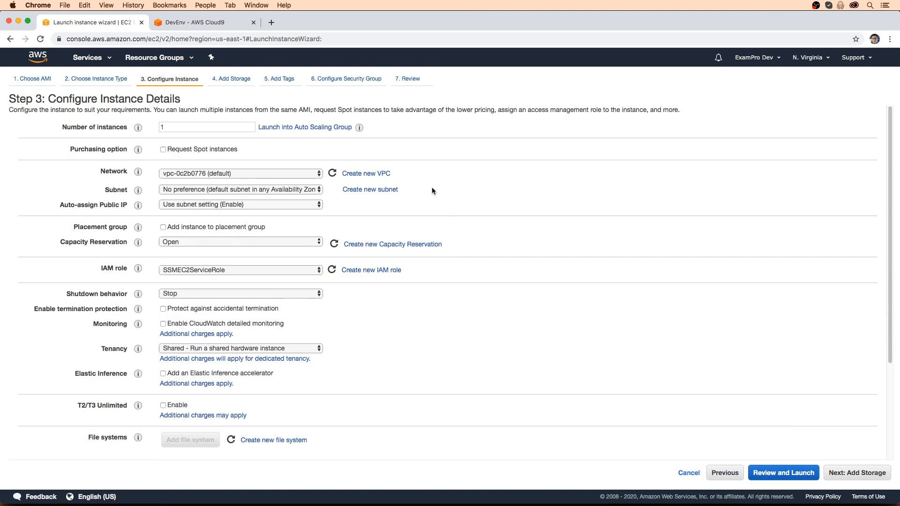
scroll(667, 401, "down", 5)
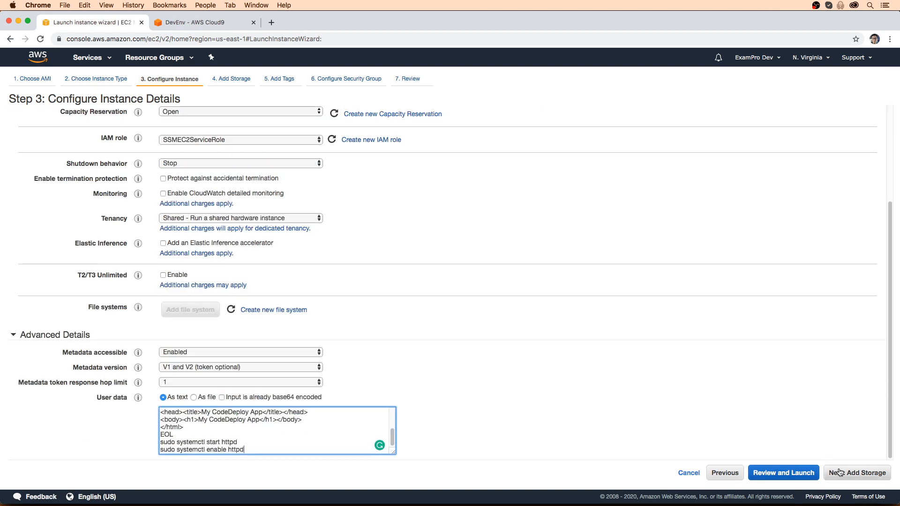
left_click(845, 473)
left_click(844, 472)
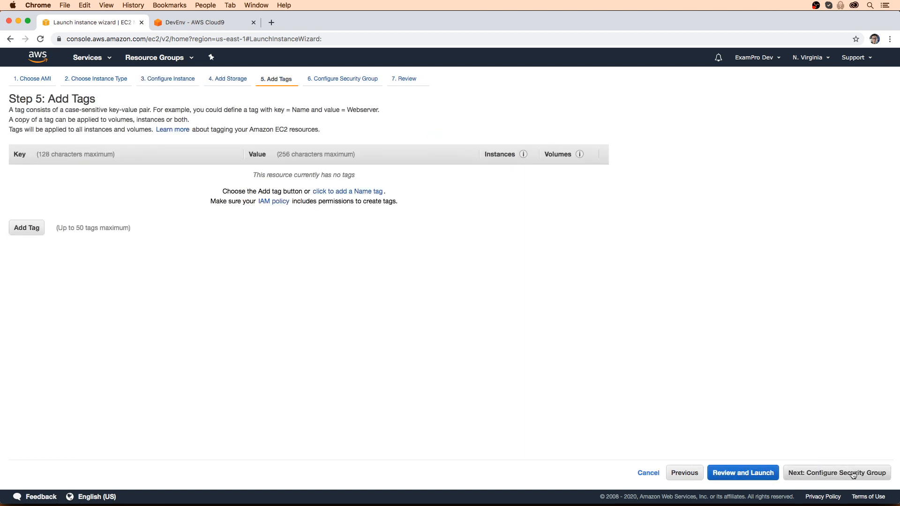
left_click(852, 474)
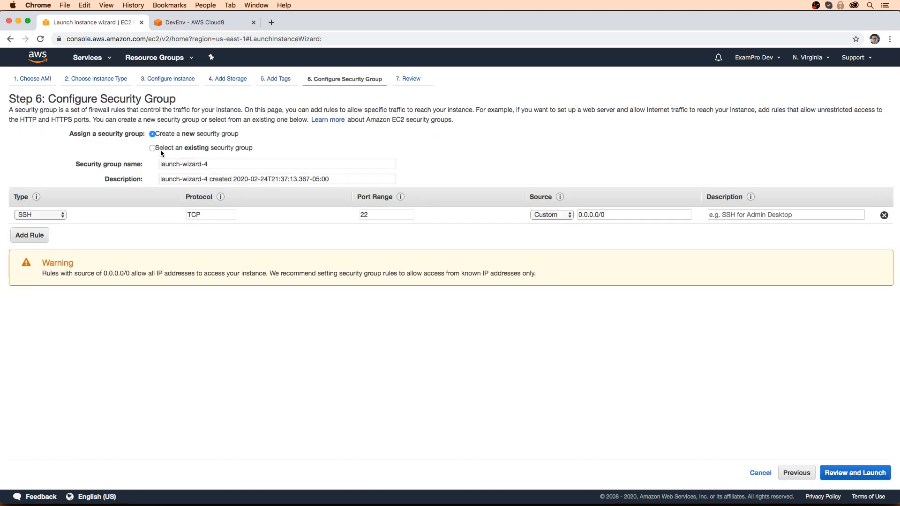
Step: Return to the tags step and add a tag with the key Name and the value MyCodeDeployApp
left_click(266, 81)
left_click(27, 228)
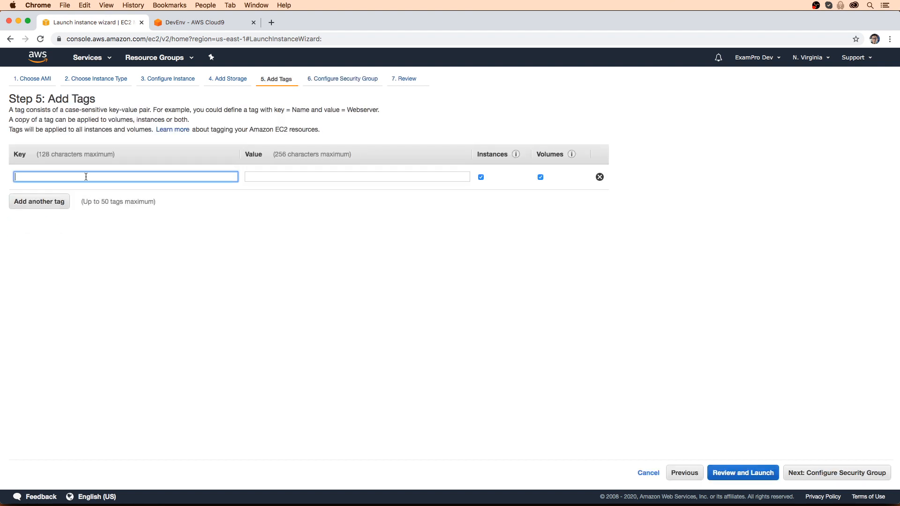
type("Name")
key("Tab")
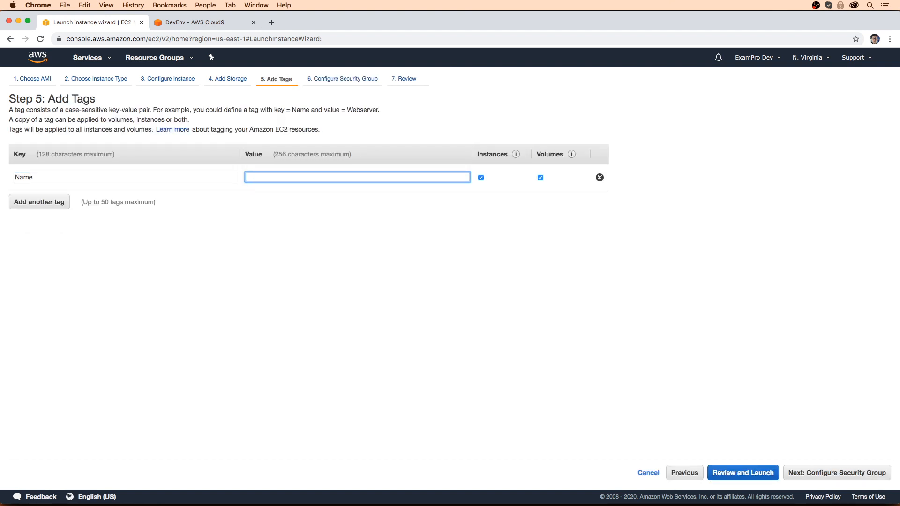
type("MyE")
key("BackSpace")
key("BackSpace")
key("BackSpace")
type("My")
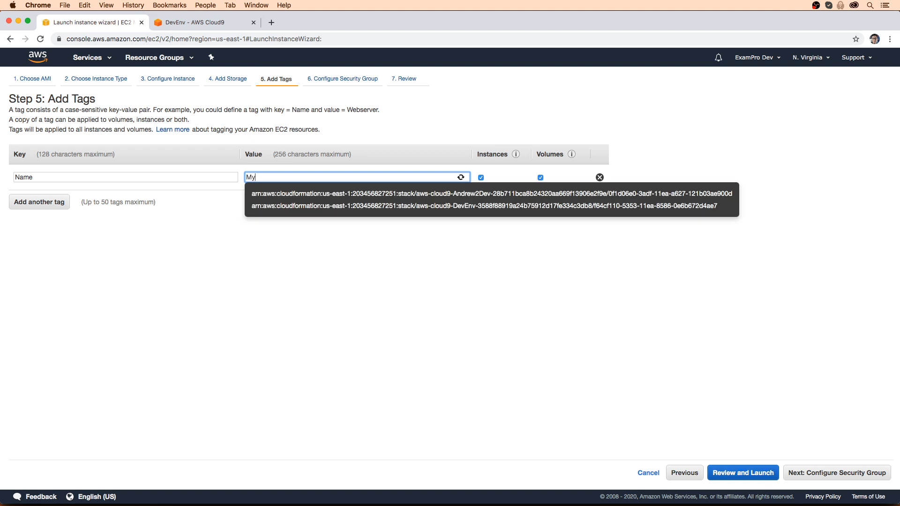
type("CodeDeploy")
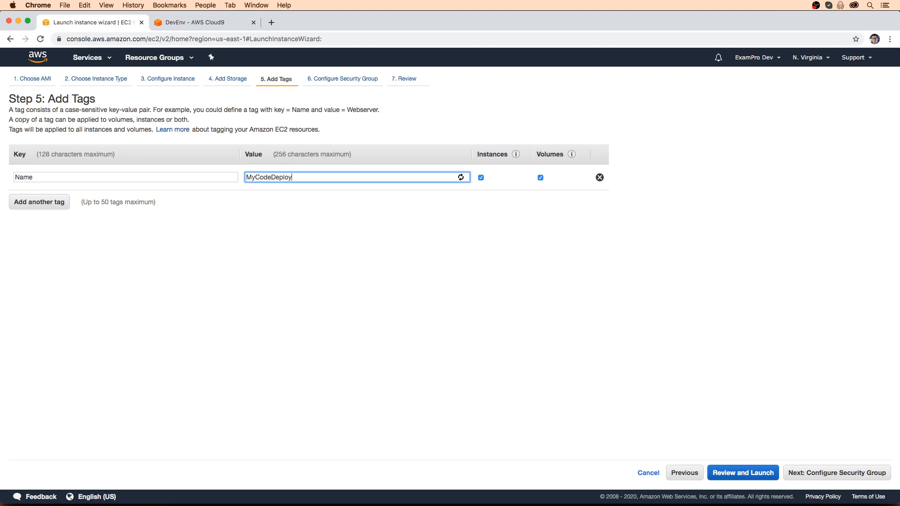
type("App")
left_click(121, 230)
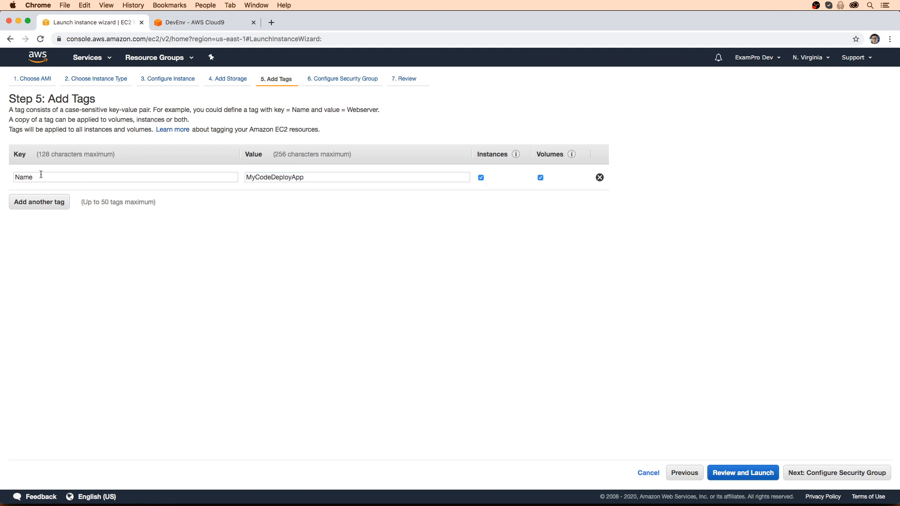
Step: Create a new security group for the instance and name it myCodeDeploySG
left_click(305, 80)
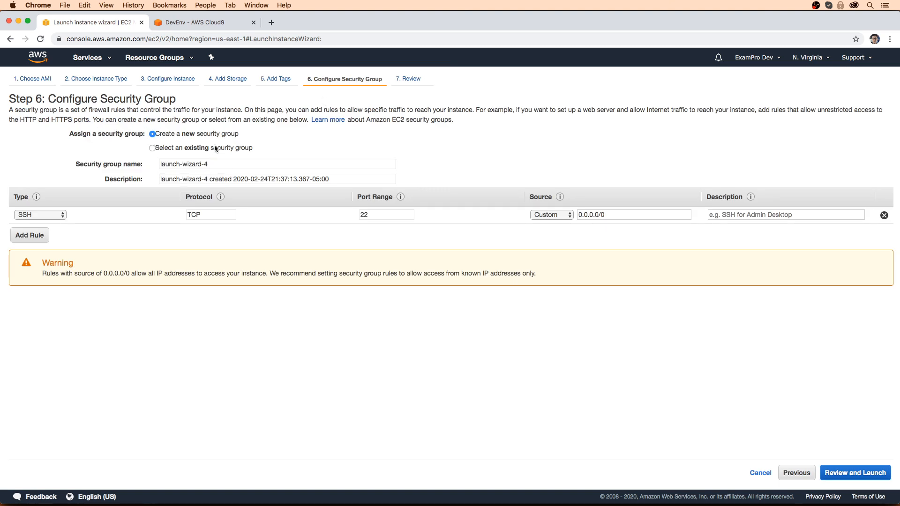
left_click(181, 154)
left_click(152, 134)
triple_click(276, 164)
type("my")
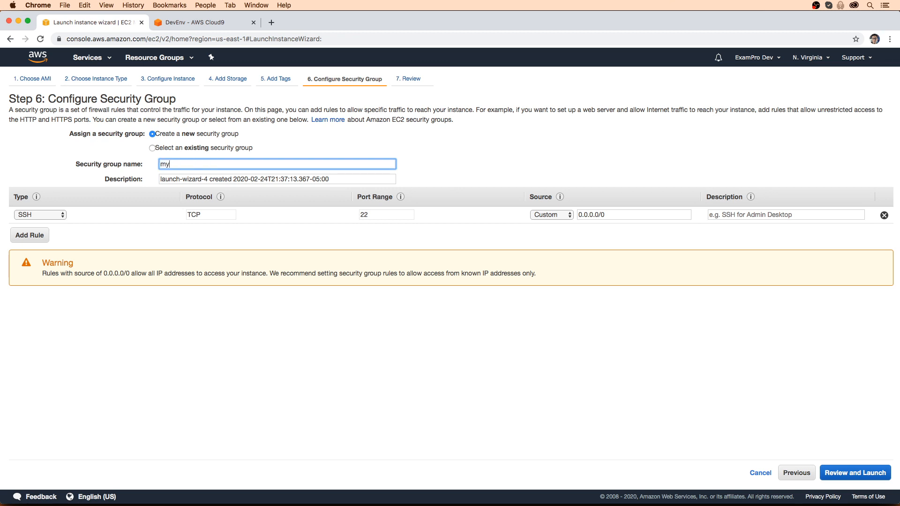
type("CodeDeploySG")
Step: Change the security group's SSH rule to HTTP and continue to the launch review
left_click(58, 209)
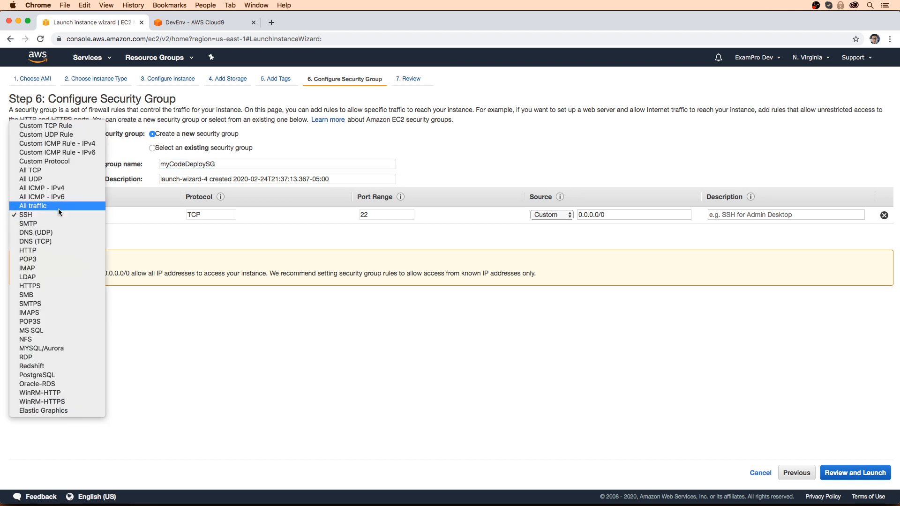
left_click(71, 251)
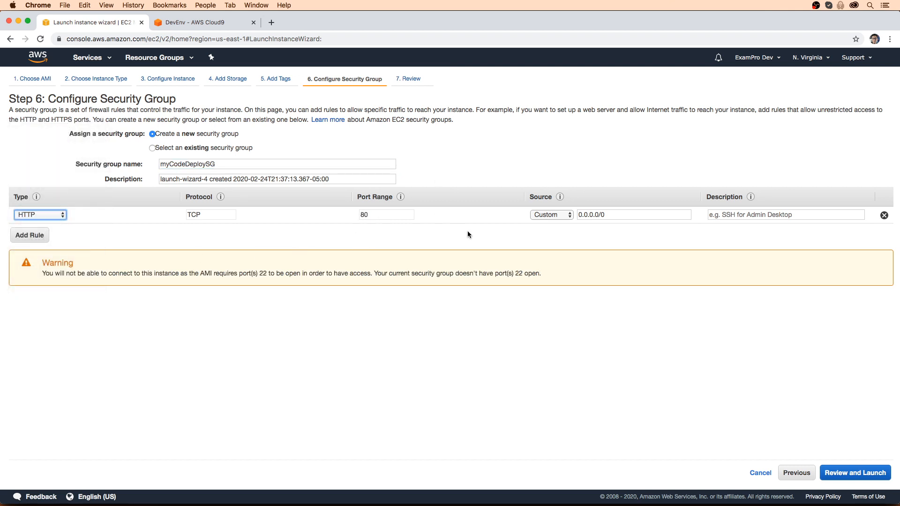
left_click(858, 473)
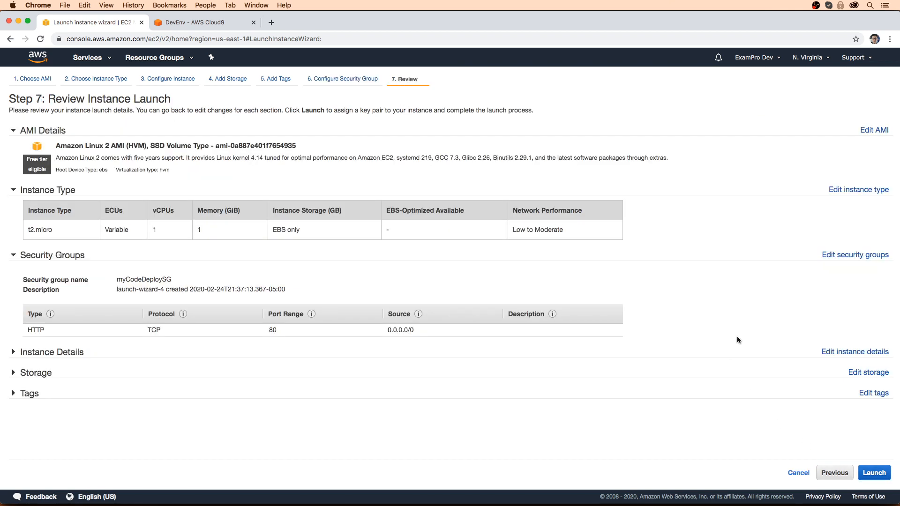
Step: Launch the instance without a key pair, acknowledging that it will not be possible to connect with one
left_click(874, 473)
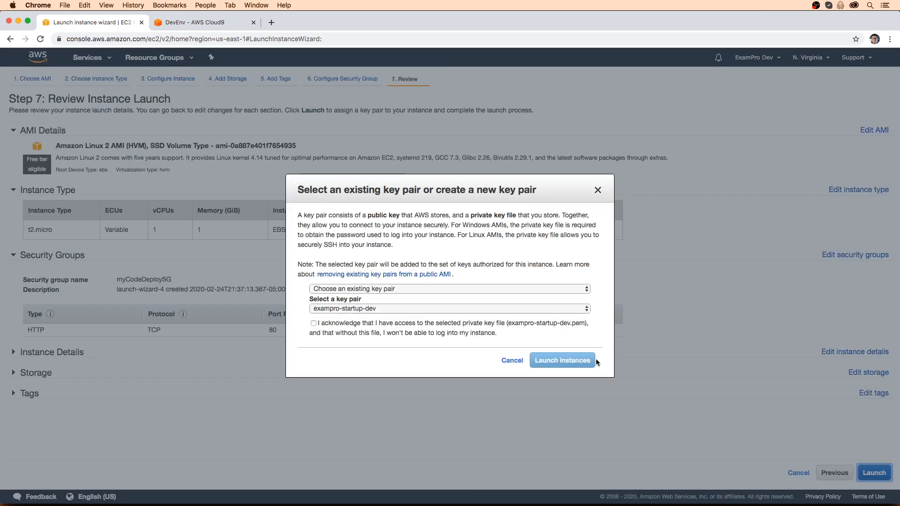
left_click(369, 289)
left_click(361, 306)
left_click(313, 299)
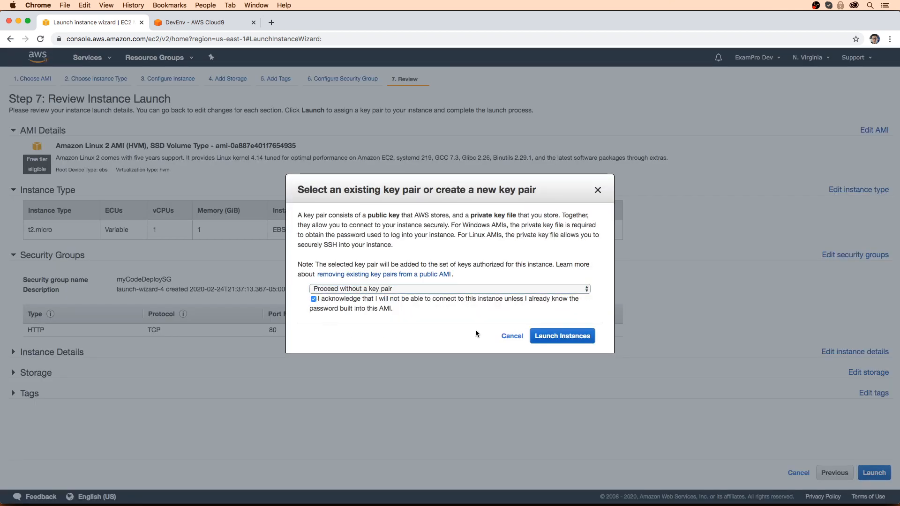
left_click(567, 343)
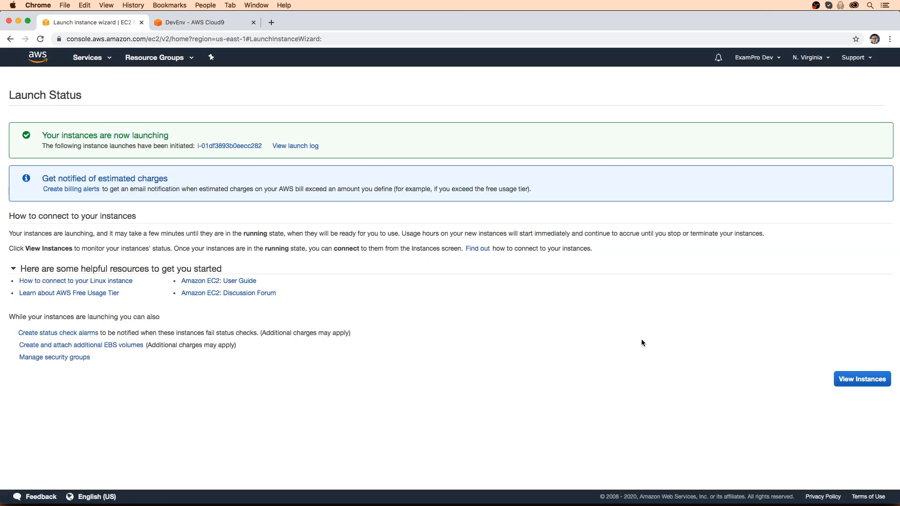
Step: Open the new instance's details, copy its public IP, and load it in a new tab to check the served page
left_click(207, 145)
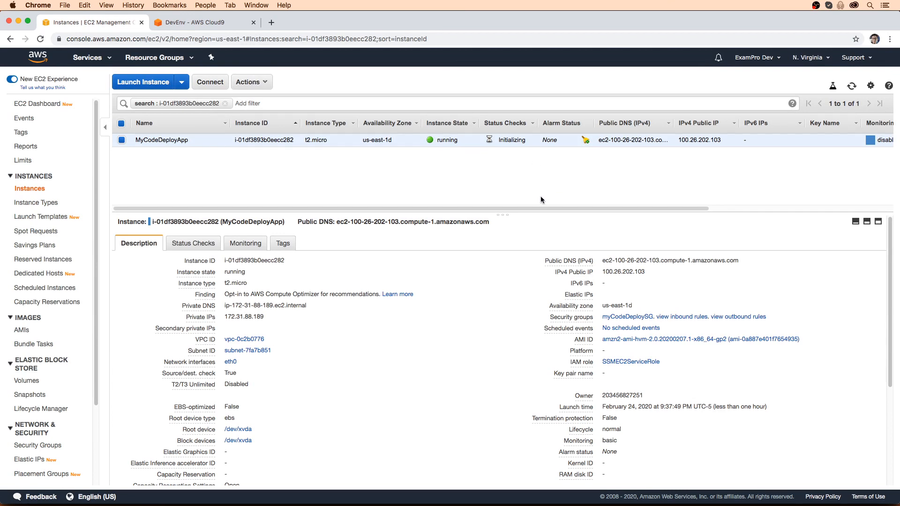
left_click(652, 272)
key("ctrl+t")
key("ctrl+v")
key("Return")
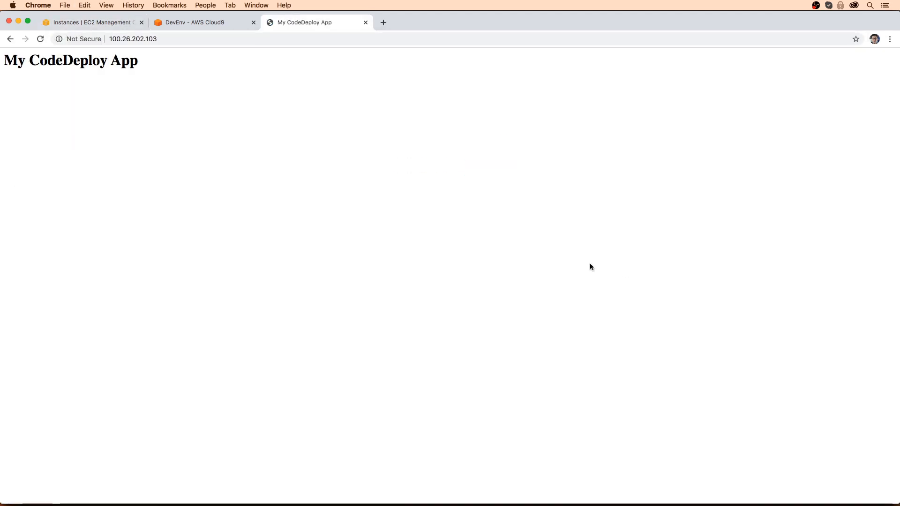
left_click_drag(139, 62, 28, 64)
left_click(71, 64)
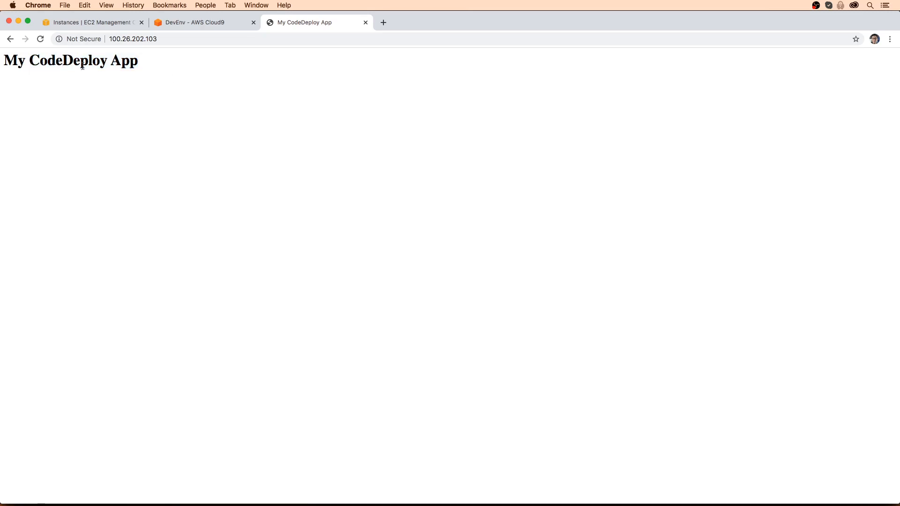
Step: Stop the MyCodeDeployApp instance and refresh the instance list until it has stopped
left_click(83, 23)
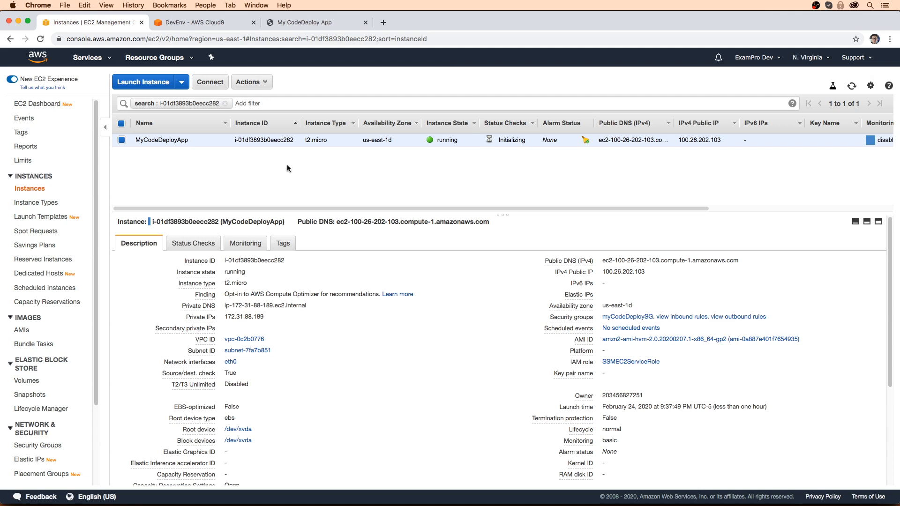
left_click(249, 82)
mouse_move(281, 144)
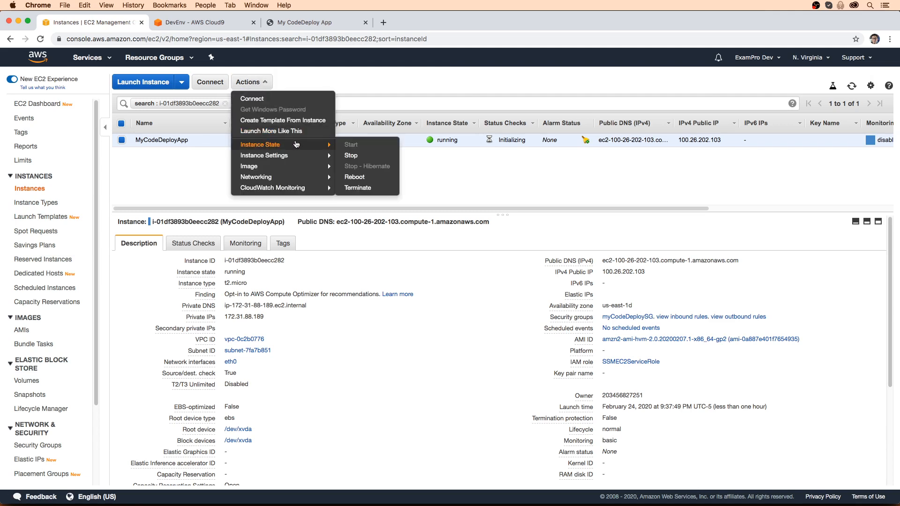
left_click(387, 159)
key("Return")
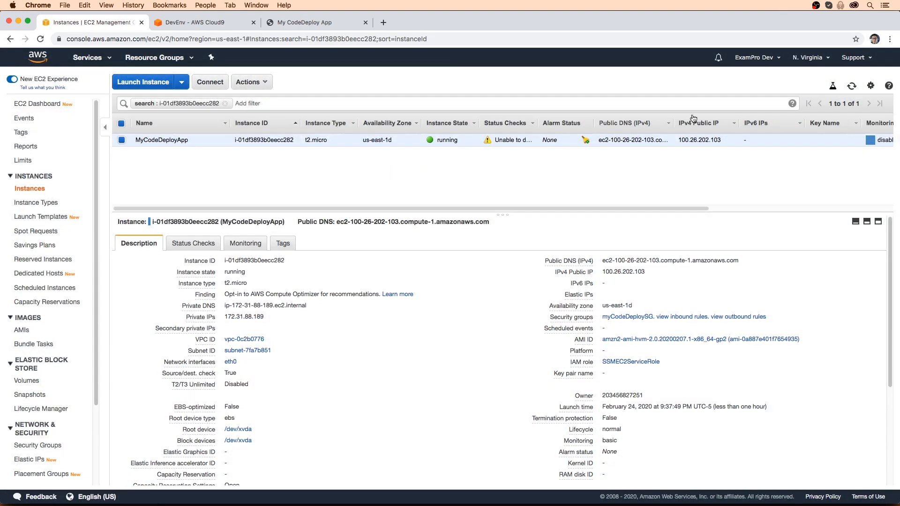
left_click(851, 86)
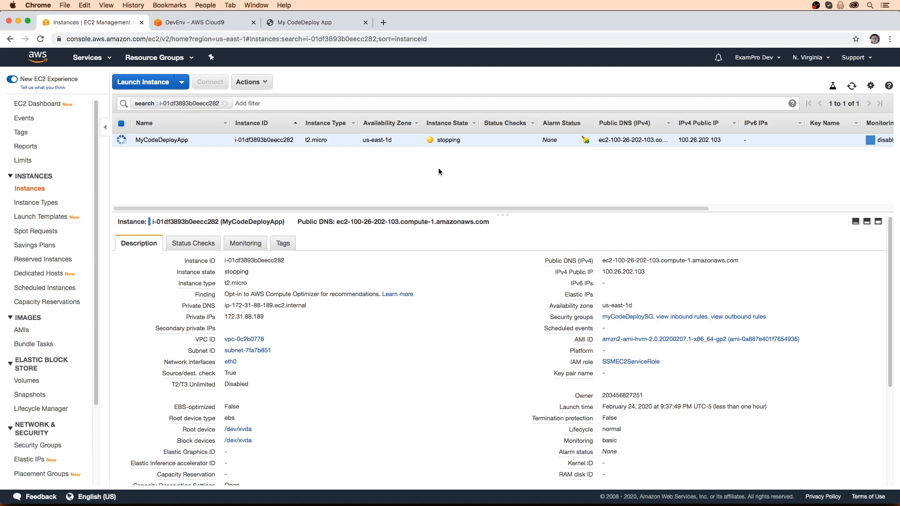
left_click(852, 86)
left_click(853, 85)
left_click(853, 85)
Step: Start the MyCodeDeployApp instance again and refresh the instance list until it is running
left_click(247, 82)
mouse_move(311, 146)
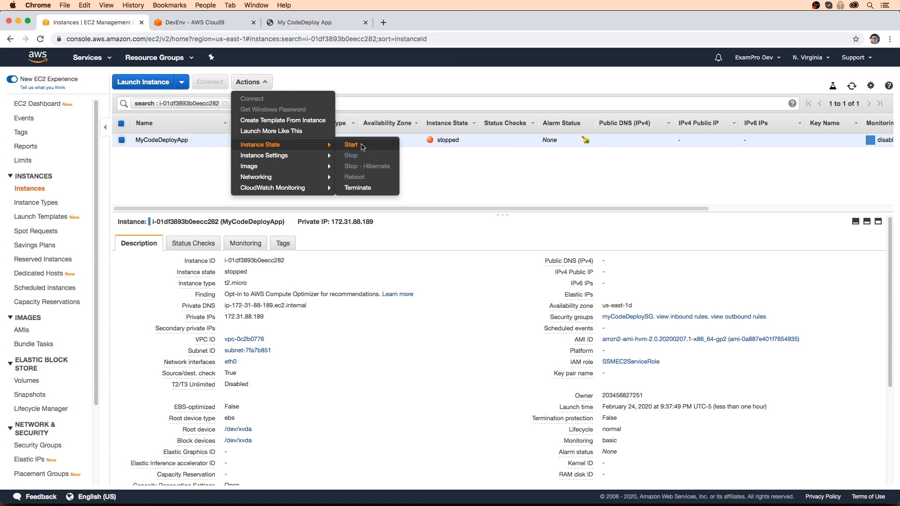
left_click(363, 146)
left_click(525, 304)
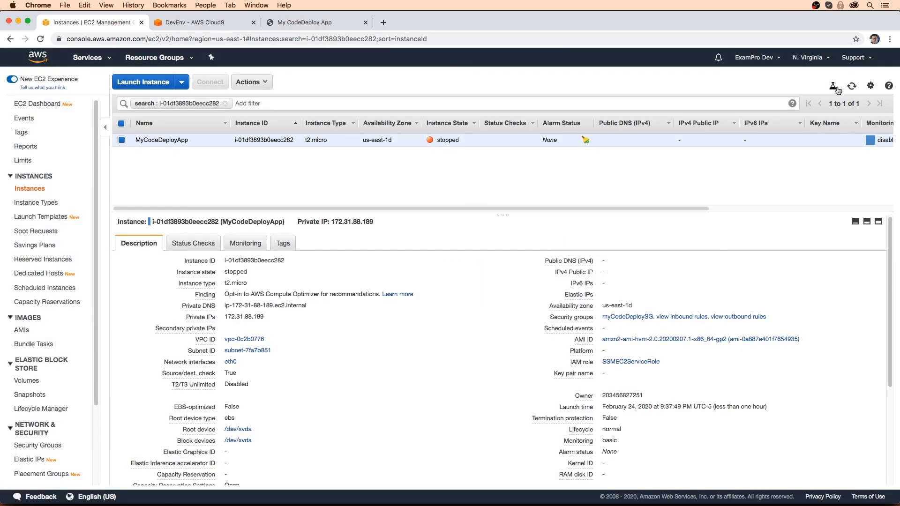
left_click(850, 87)
left_click(851, 87)
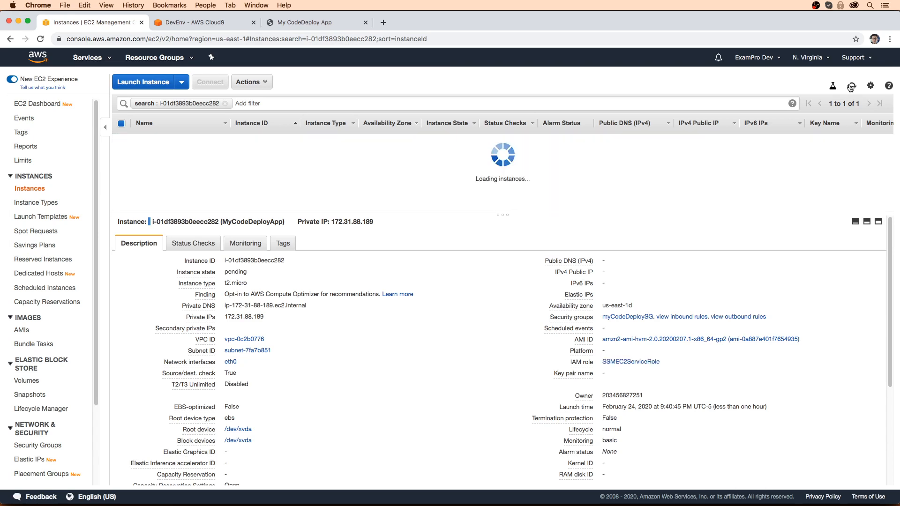
left_click(851, 88)
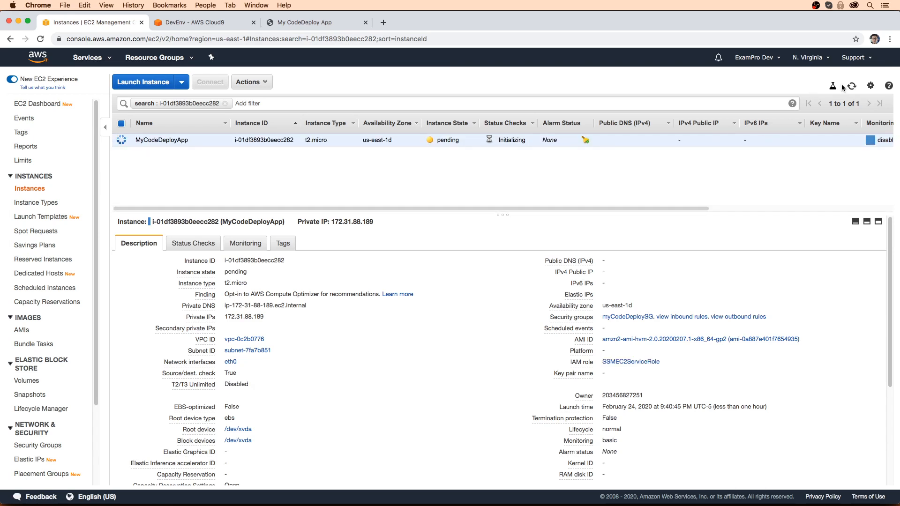
left_click(850, 87)
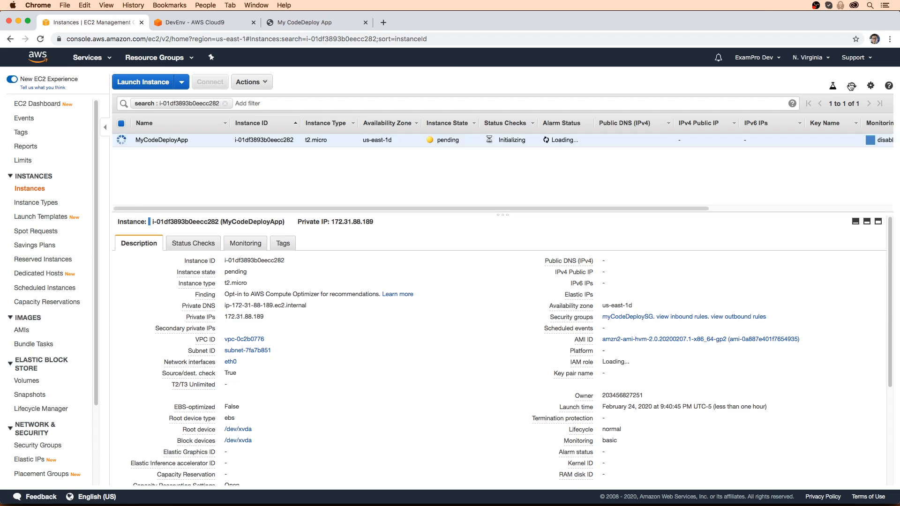
left_click(851, 87)
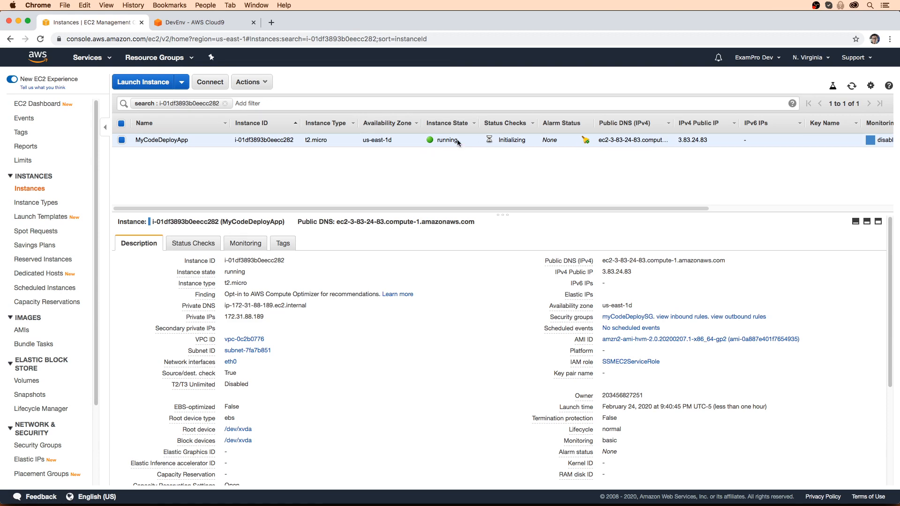
Step: Load the restarted instance's new public IP in a separate tab, check the page, and close that tab
left_click(639, 272)
key("super+t")
key("super+v")
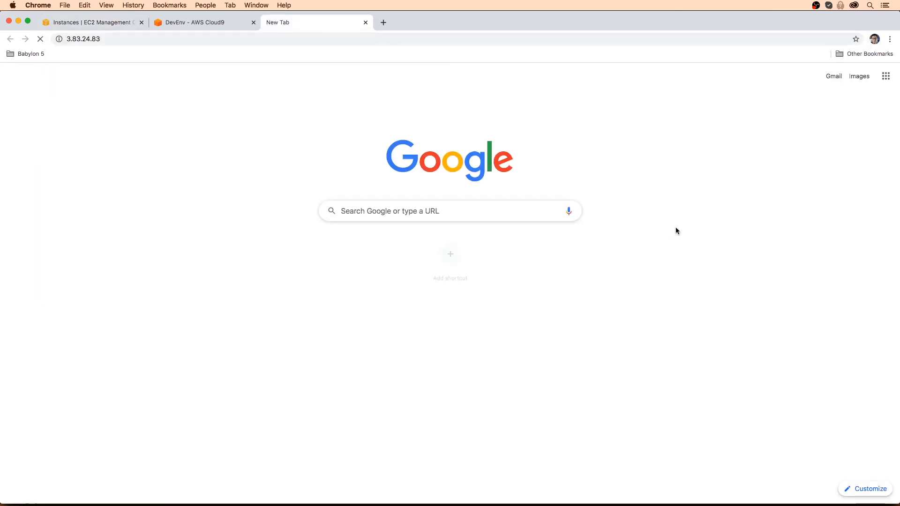
key("Return")
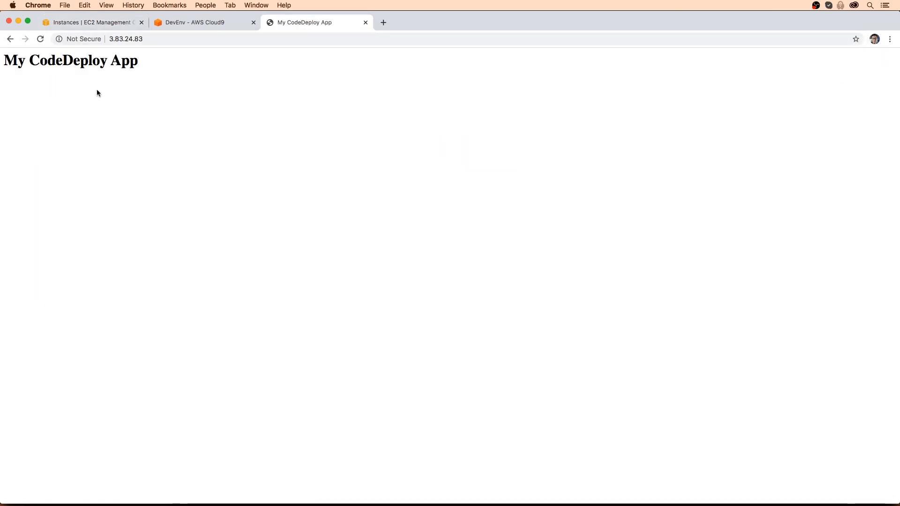
key("super+w")
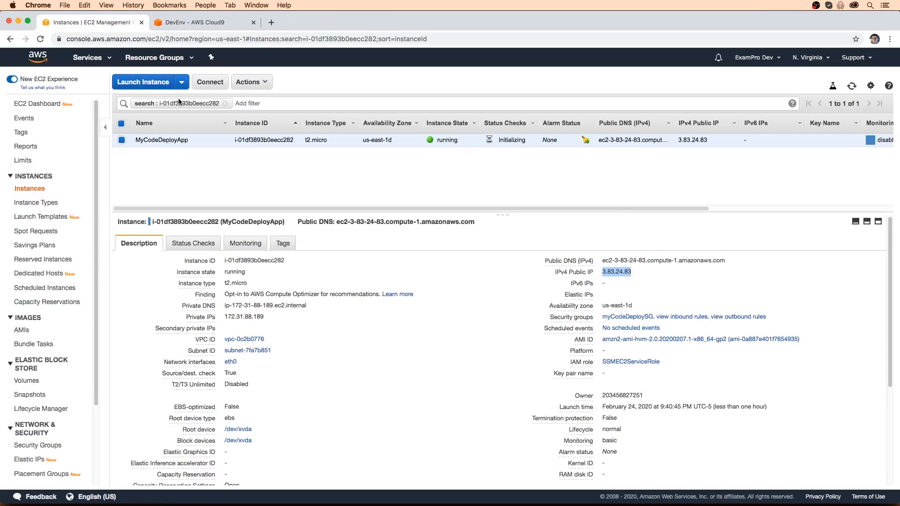
Step: Connect to the instance through Session Manager and switch to ec2-user with "sudo su - ec2-user"
left_click(282, 172)
left_click(214, 88)
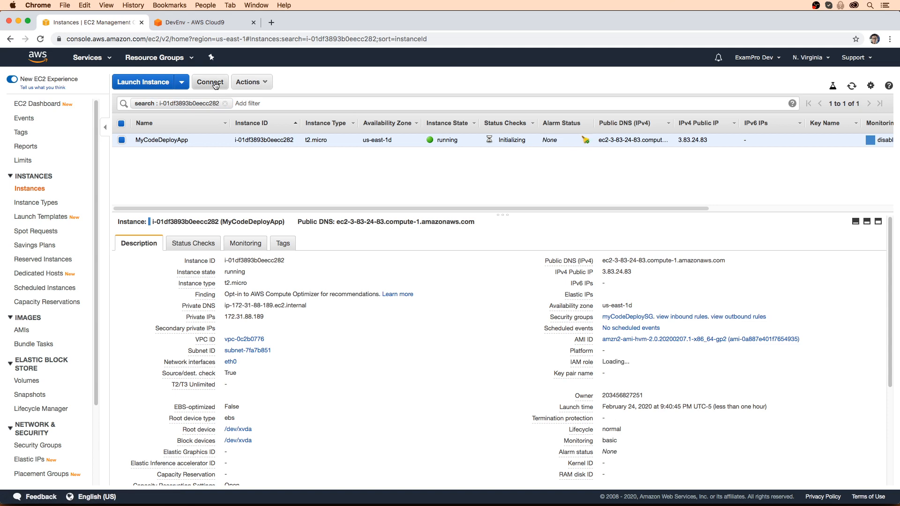
left_click(368, 127)
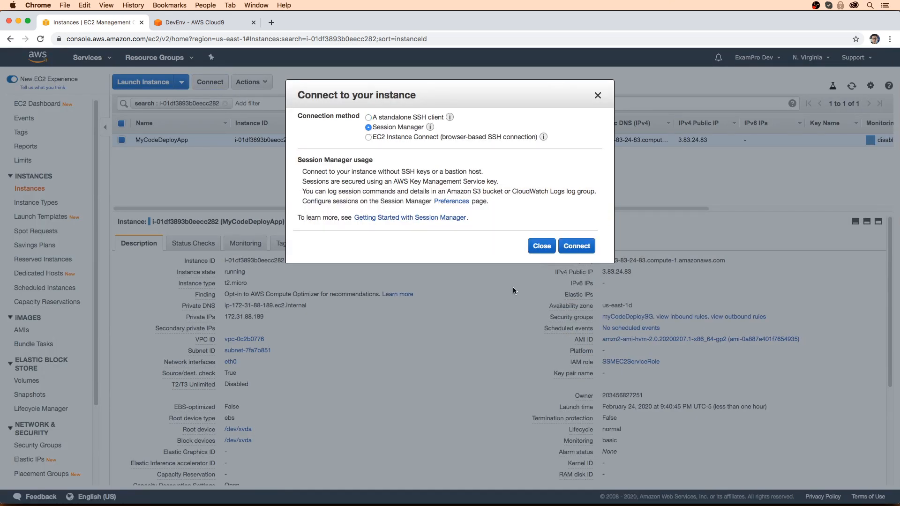
left_click(578, 246)
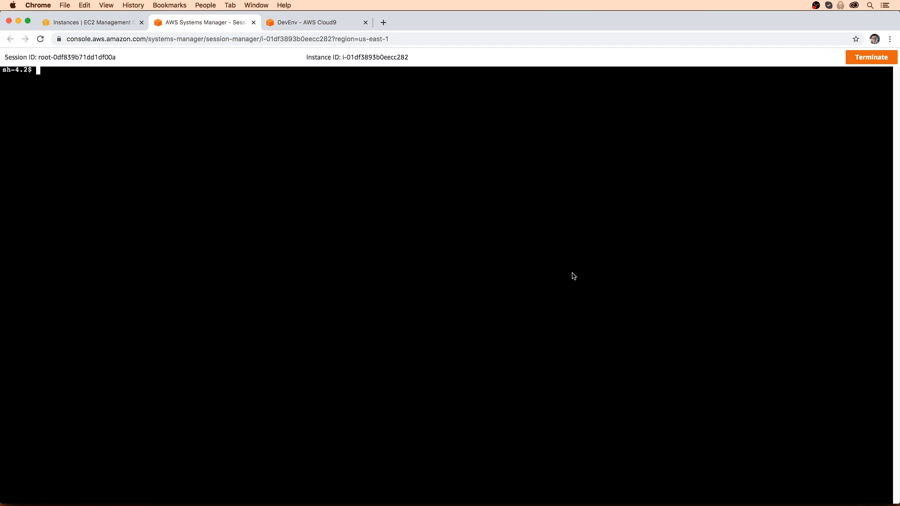
type("sudo su - ec2-user")
key("Return")
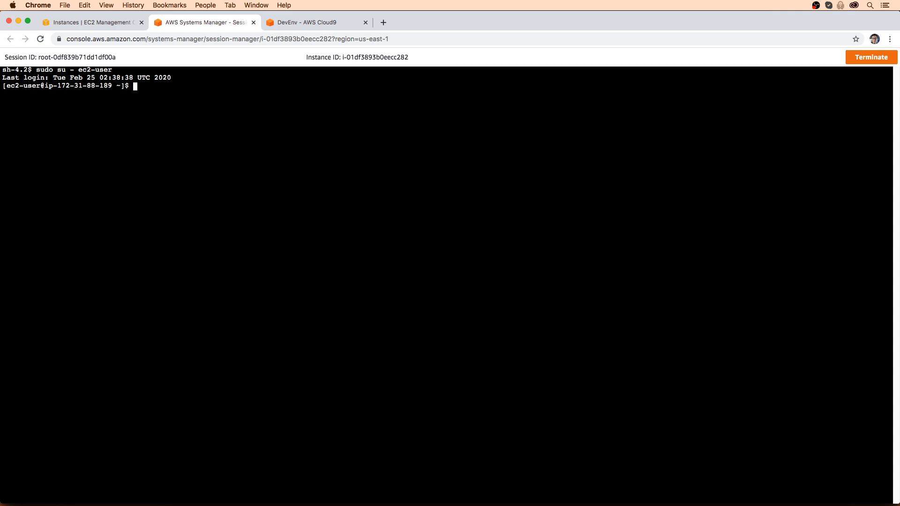
Step: Go to /var/www/html/ and list all files in long format to inspect the ownership of index.html
type("cd /var/www/html/")
key("Return")
type("ls -la")
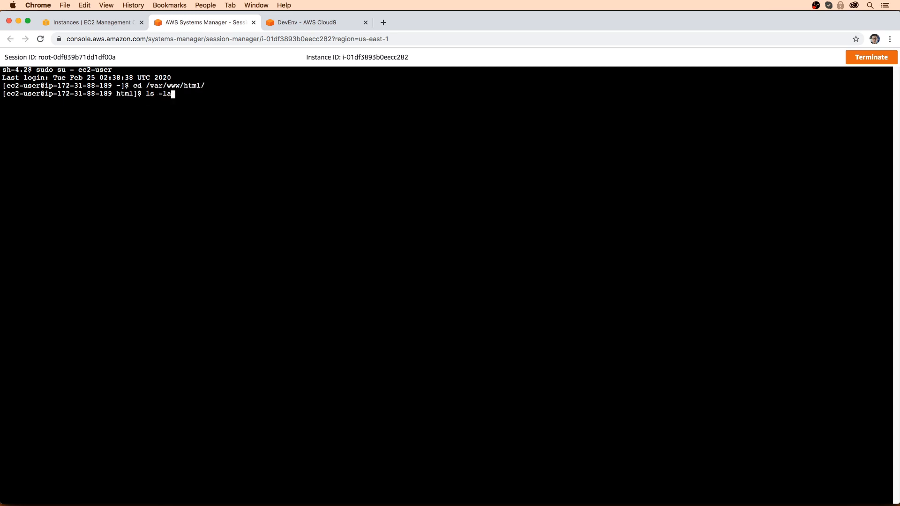
key("Return")
left_click_drag(251, 126, 201, 121)
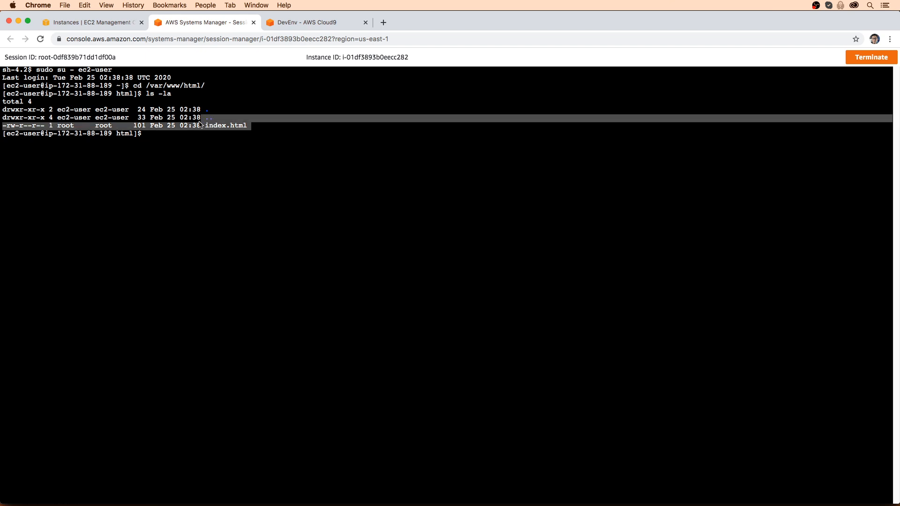
Step: Terminate the Session Manager session on the instance and confirm the termination
left_click(273, 136)
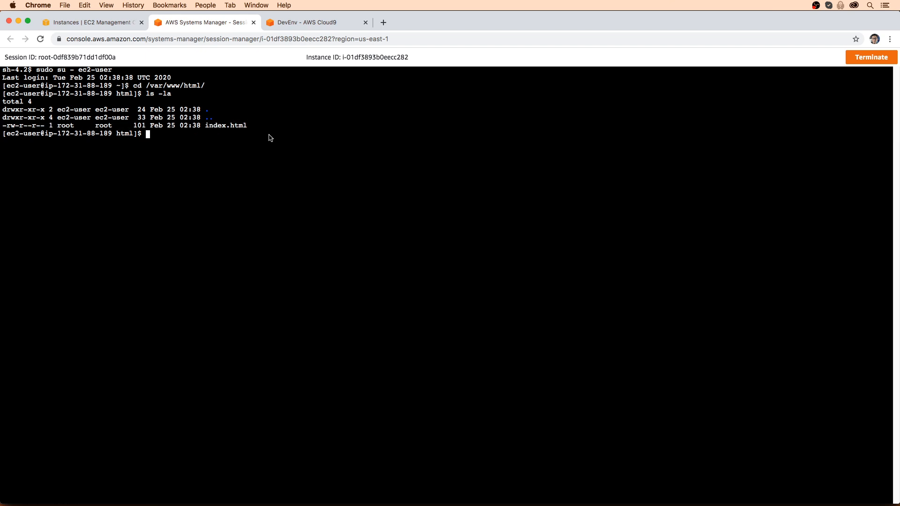
left_click(870, 58)
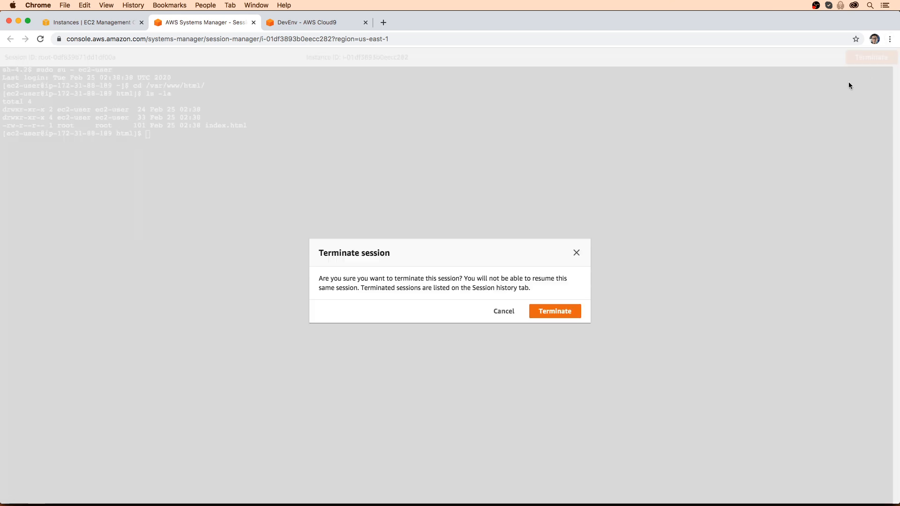
left_click(572, 312)
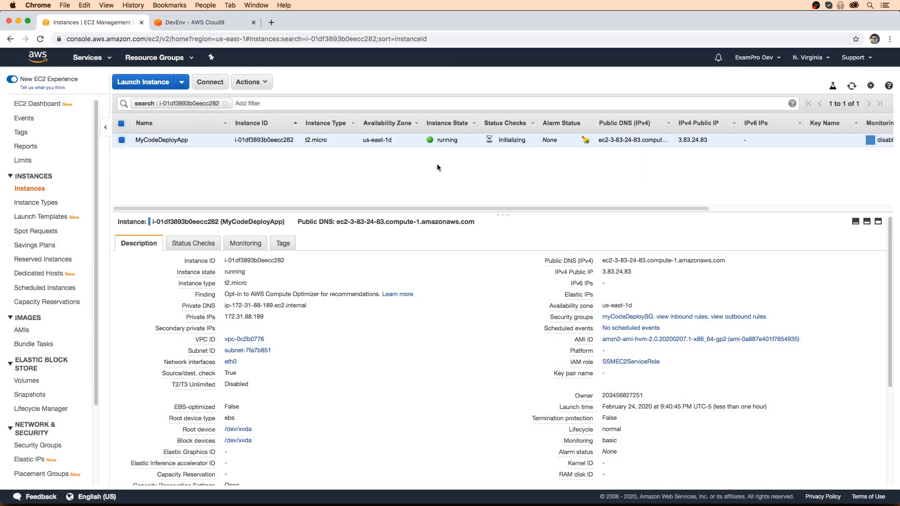
Step: Create an image of the MyCodeDeployApp instance named myCodeDeployApp-000, leaving the description empty
left_click(249, 82)
mouse_move(308, 153)
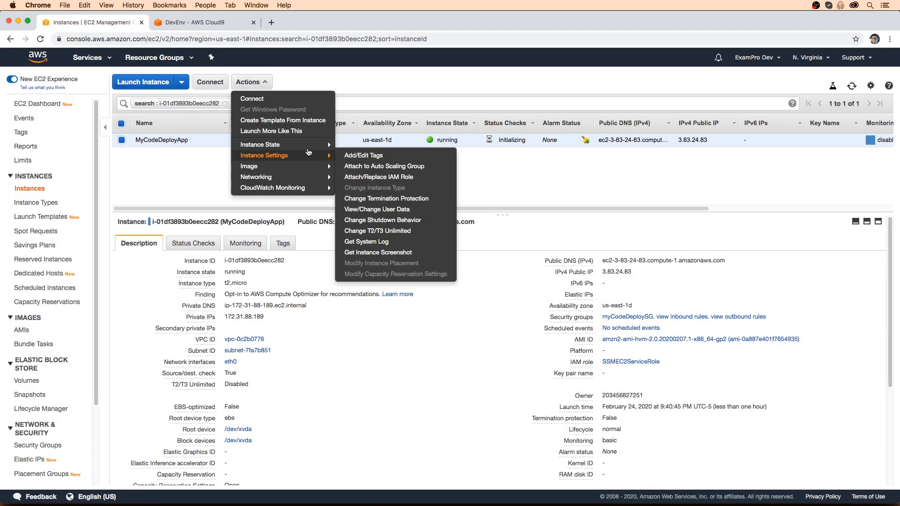
mouse_move(312, 168)
left_click(356, 166)
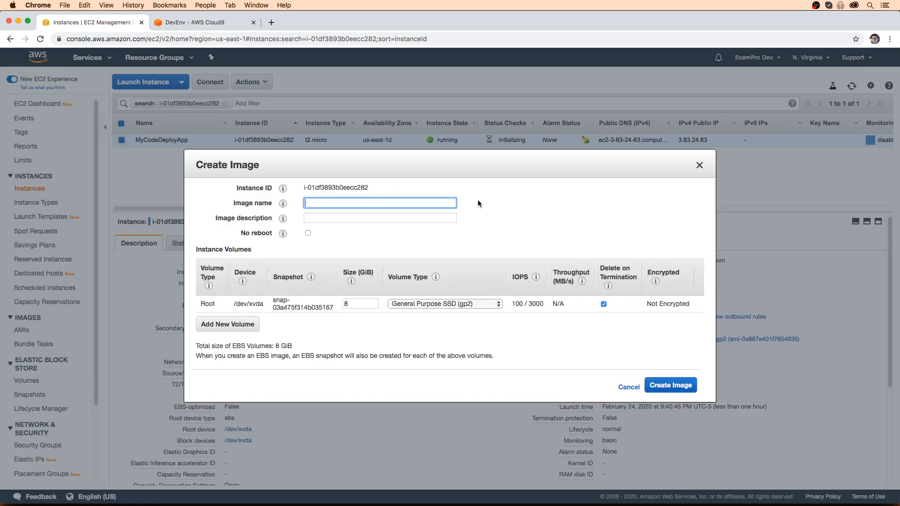
type("myCodeDeployApp-000")
left_click_drag(362, 203, 382, 203)
left_click(414, 225)
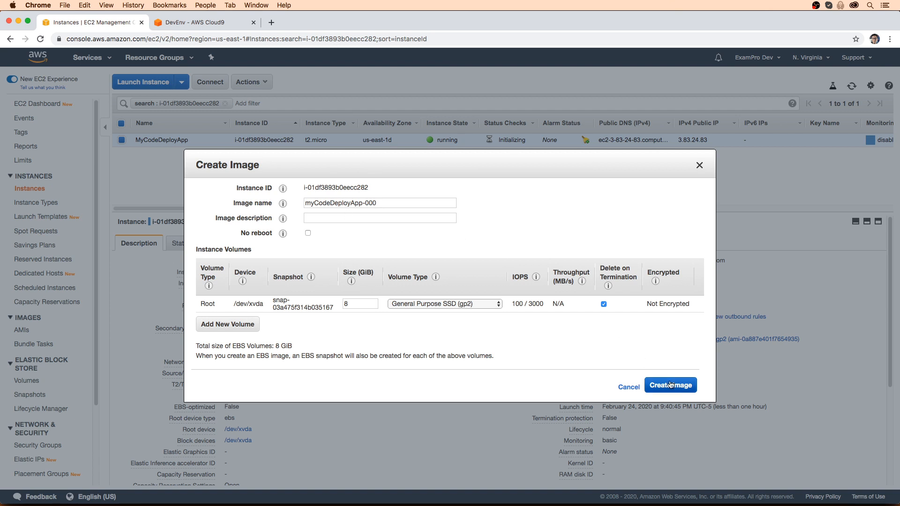
left_click(341, 217)
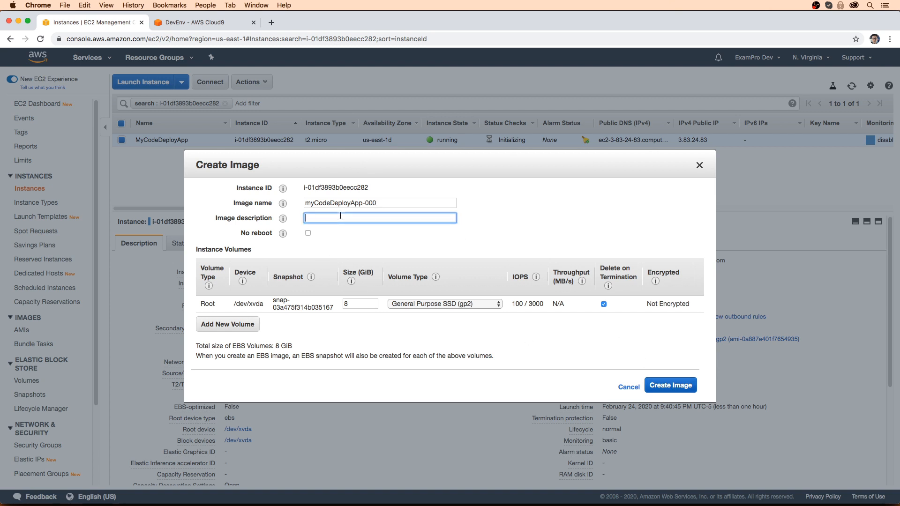
left_click(670, 385)
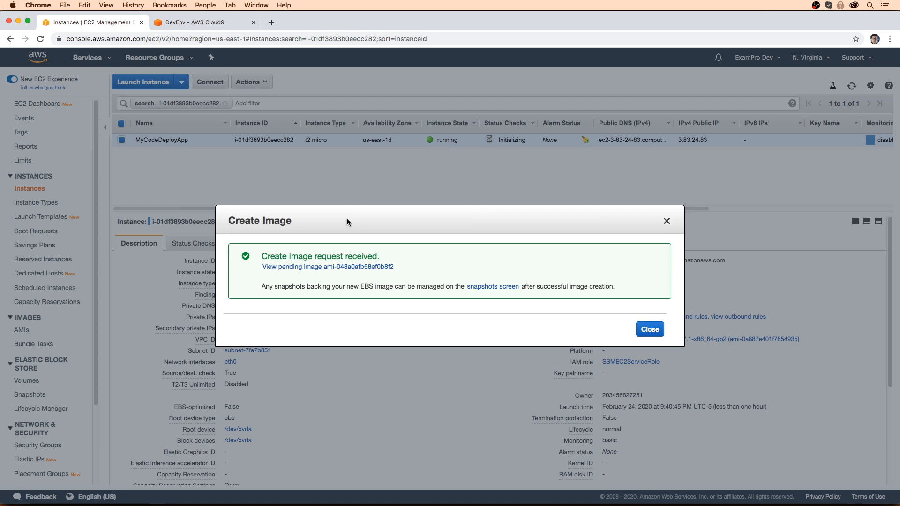
Step: View the pending myCodeDeployApp-000 image among the AMIs and refresh its status
left_click(328, 266)
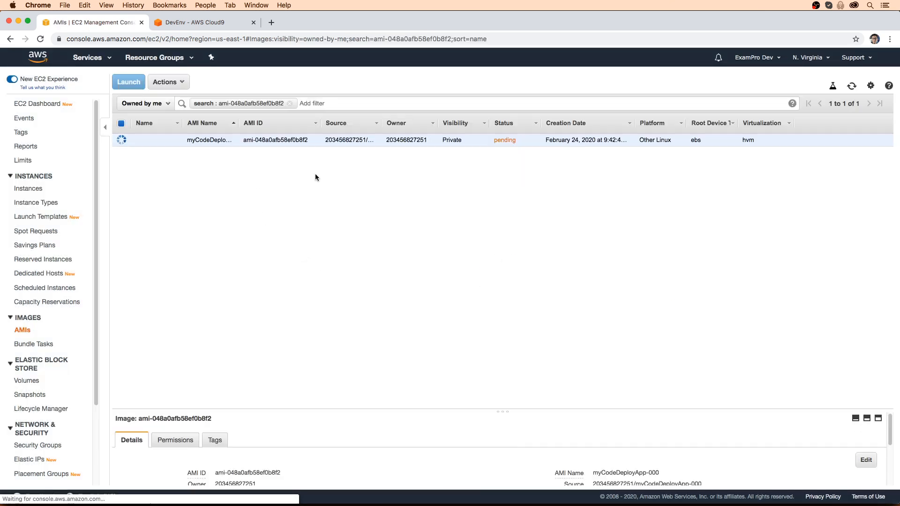
left_click(852, 87)
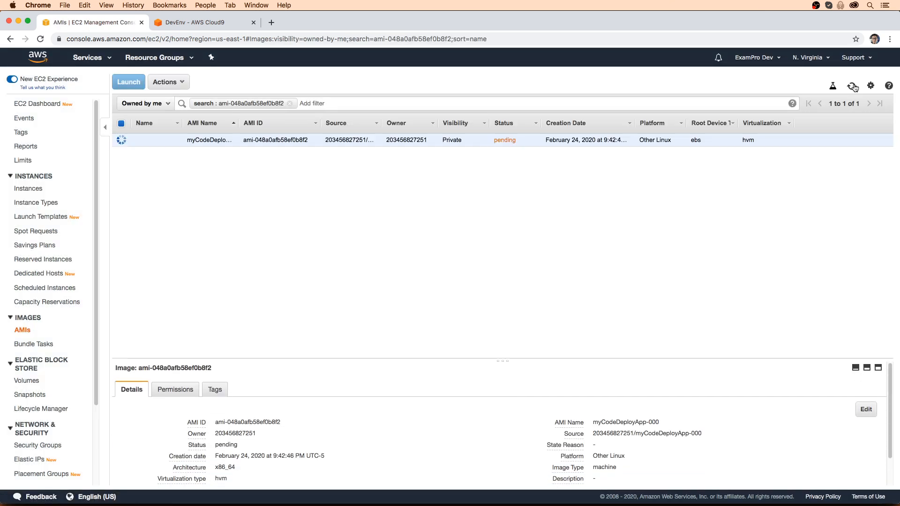
left_click(853, 87)
Step: Search the AWS services for codecommit and open the CodeCommit repository list
left_click(88, 58)
type("code")
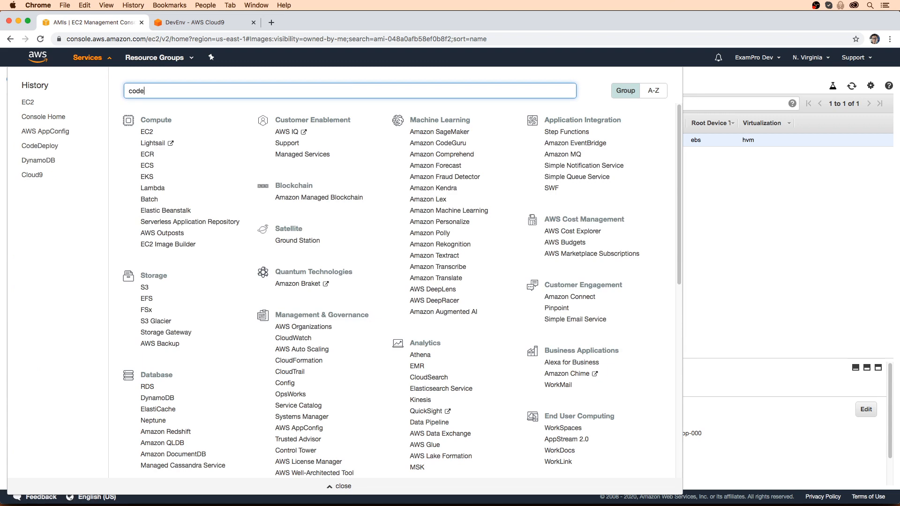
type("commit")
key("Return")
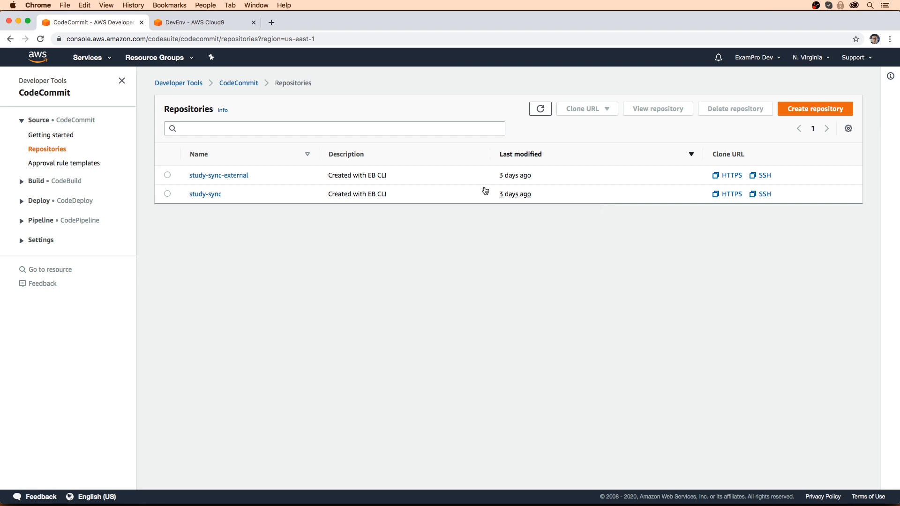
Step: Switch to the Cloud9 environment, create a file named appspec.yml in the codedeploy_project folder, and open it
left_click(199, 26)
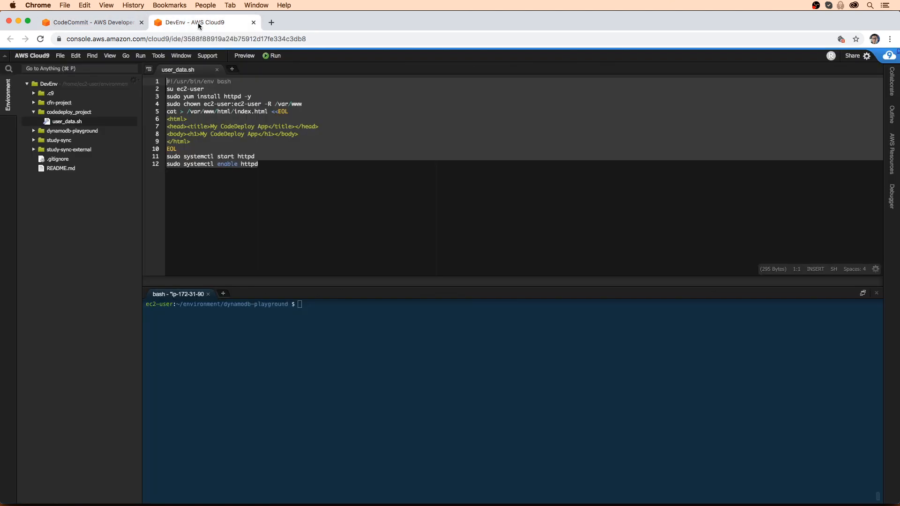
left_click(111, 25)
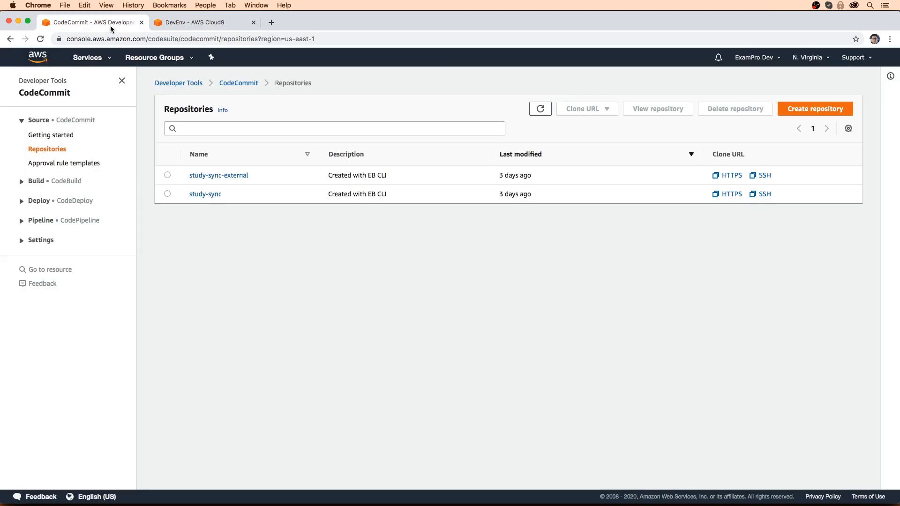
left_click(201, 26)
left_click(305, 165)
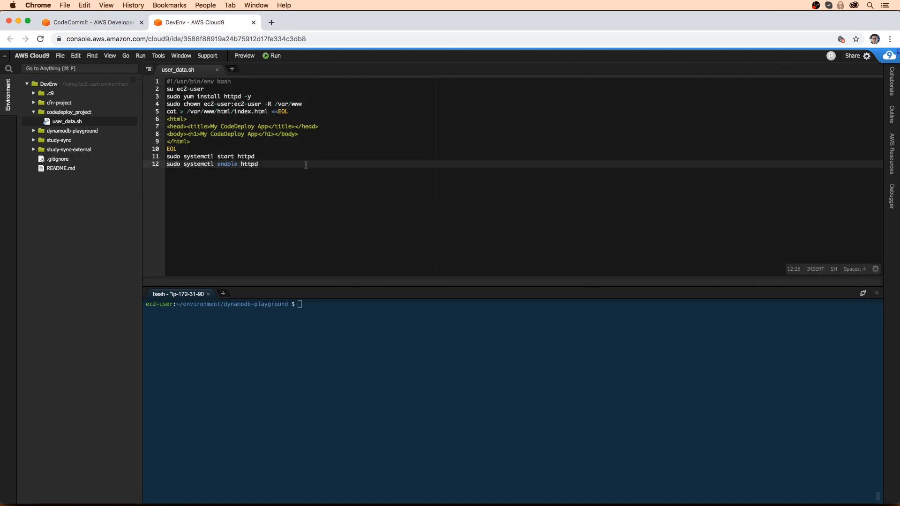
right_click(89, 114)
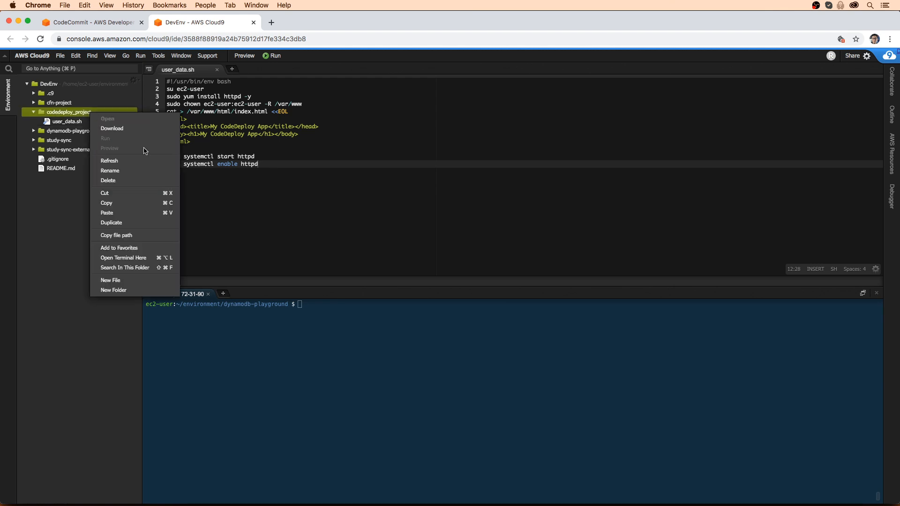
left_click(149, 286)
type("appspec.yml")
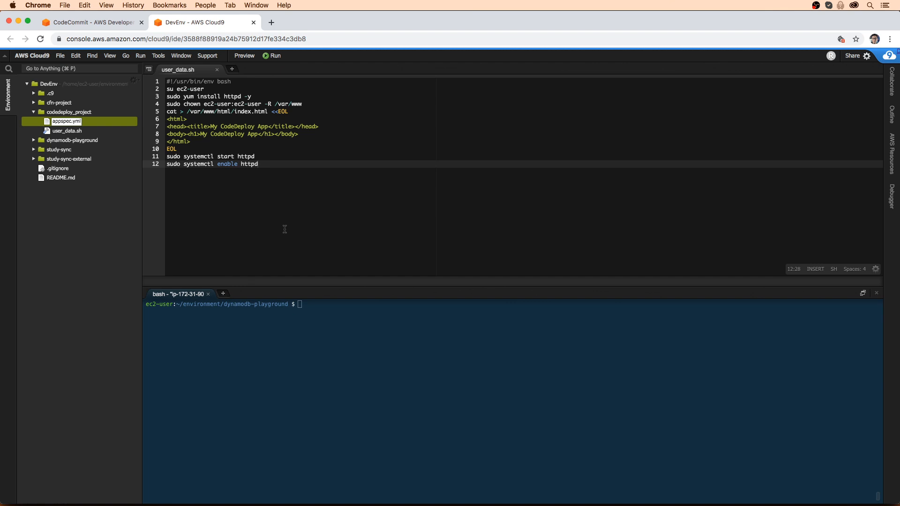
key("Return")
double_click(78, 123)
Step: Return to the AWS console, find the CodeDeploy service, and open its list of applications
left_click(117, 23)
left_click(91, 57)
type("coded")
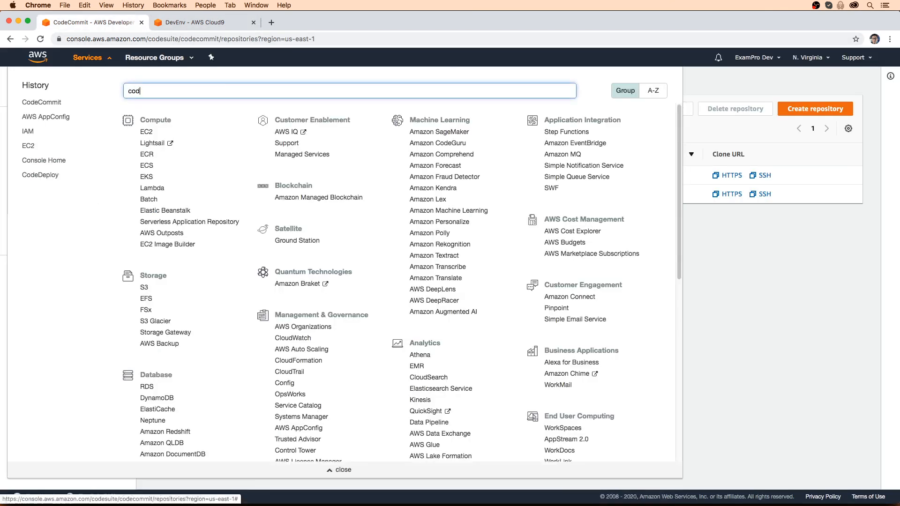
key("BackSpace")
key("BackSpace")
type("deploy")
key("alt+BackSpace")
type("codedeploy")
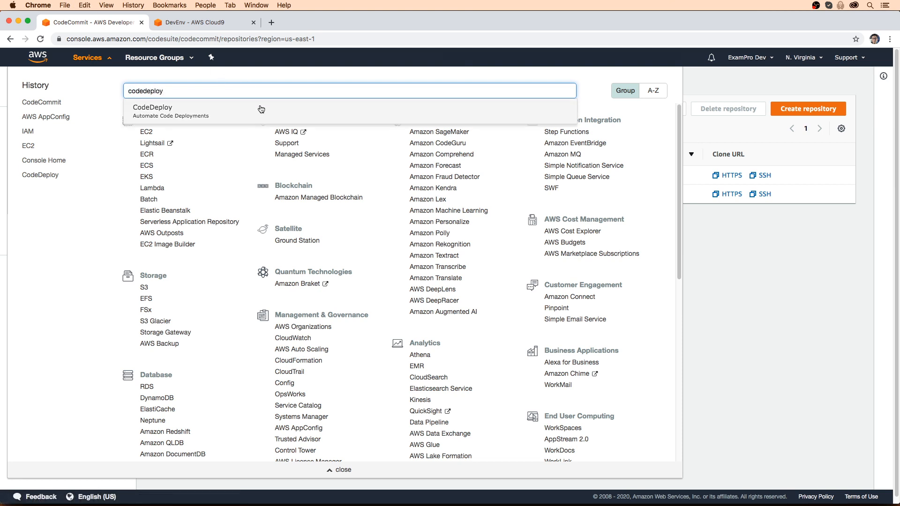
left_click(261, 110)
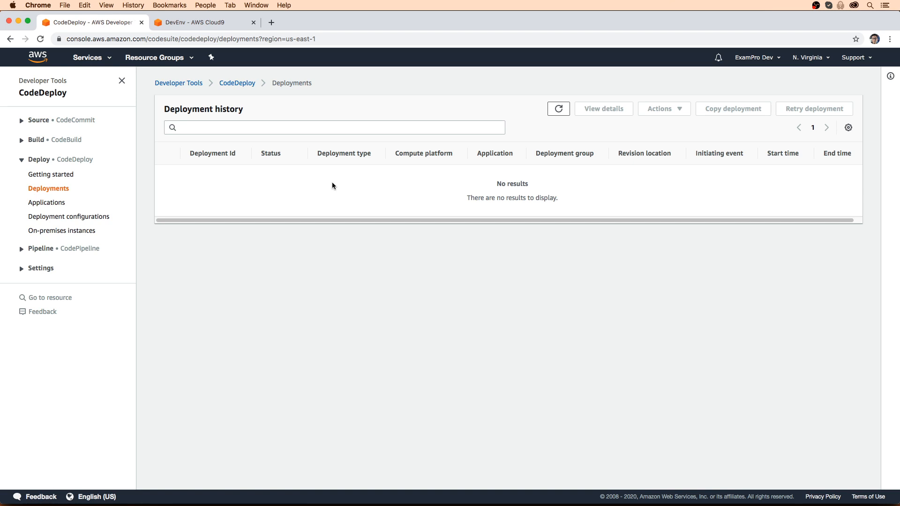
left_click(49, 202)
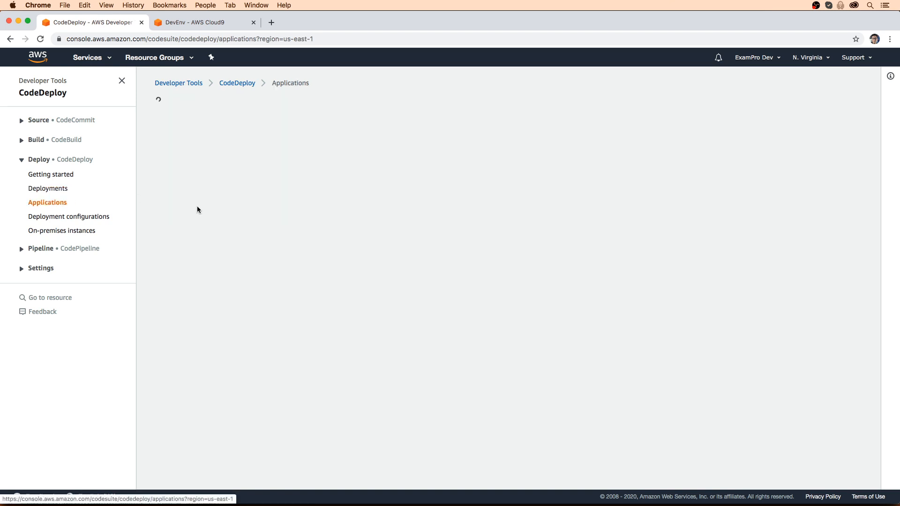
left_click(789, 110)
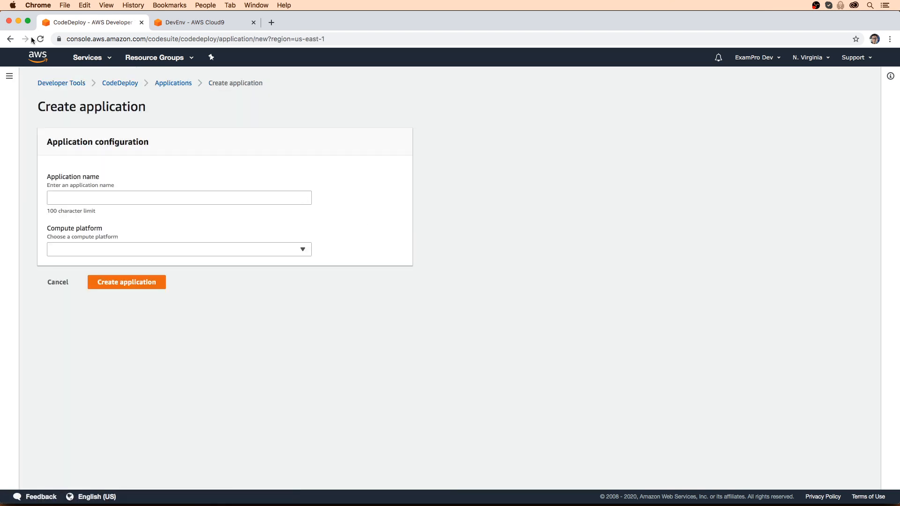
left_click(10, 39)
Step: Open the TestDeploy application and delete it, confirming the deletion with "delete"
left_click(207, 173)
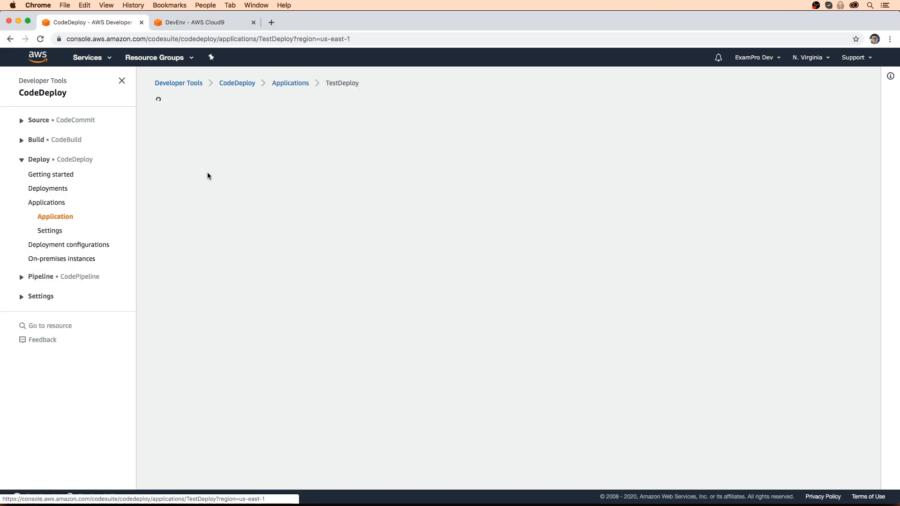
left_click(801, 106)
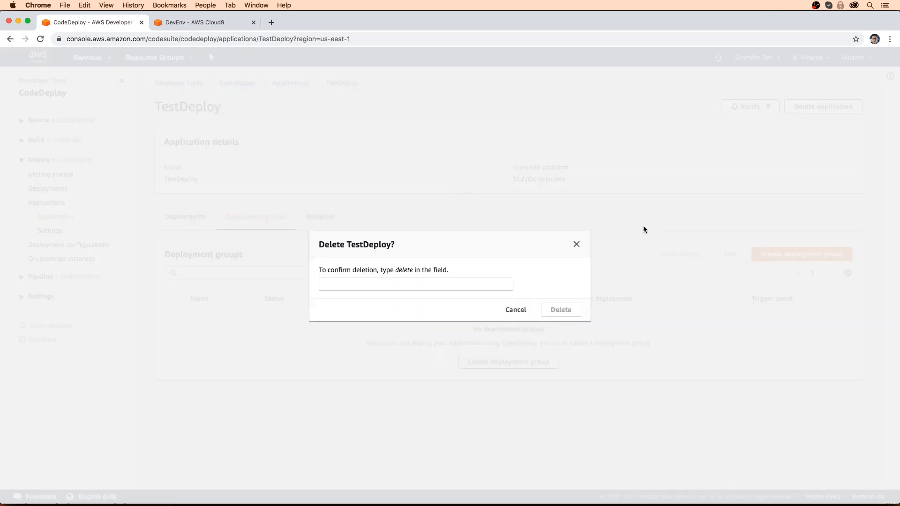
left_click(466, 283)
type("TestDeploy")
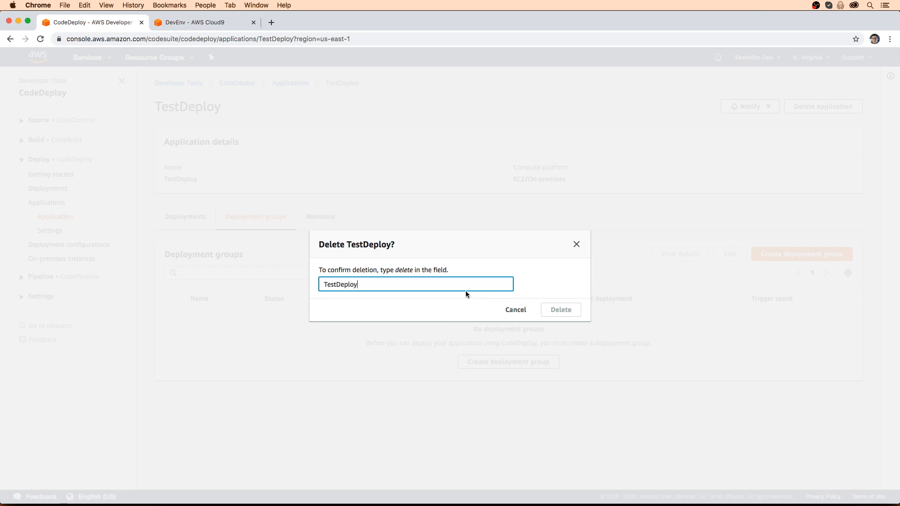
double_click(410, 270)
key("ctrl+c")
left_click(410, 283)
key("ctrl+a")
key("ctrl+v")
left_click(547, 306)
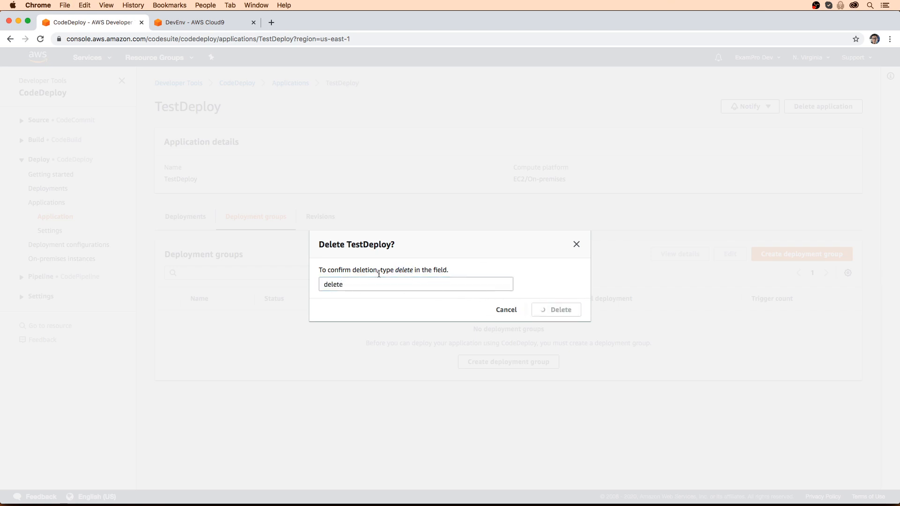
Step: Create a CodeDeploy application named myCodeDeployApp with EC2/On-premises as the compute platform
left_click(814, 108)
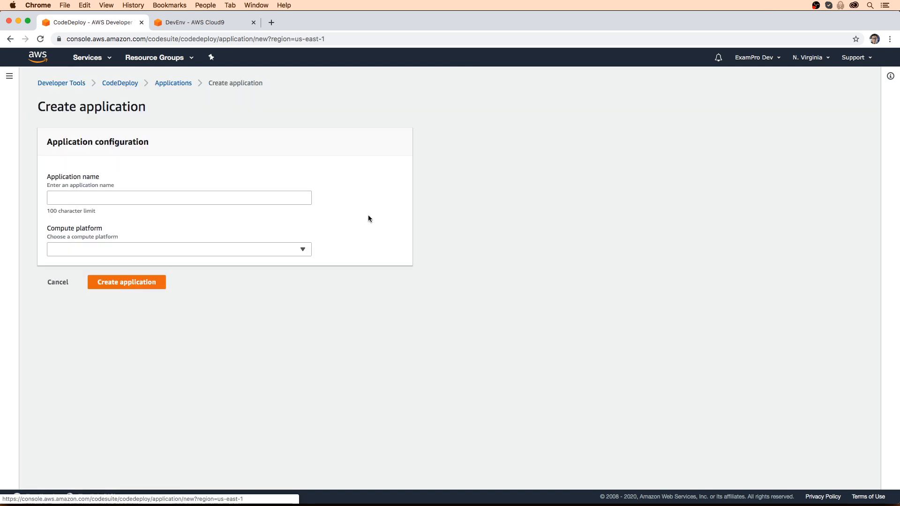
left_click(187, 197)
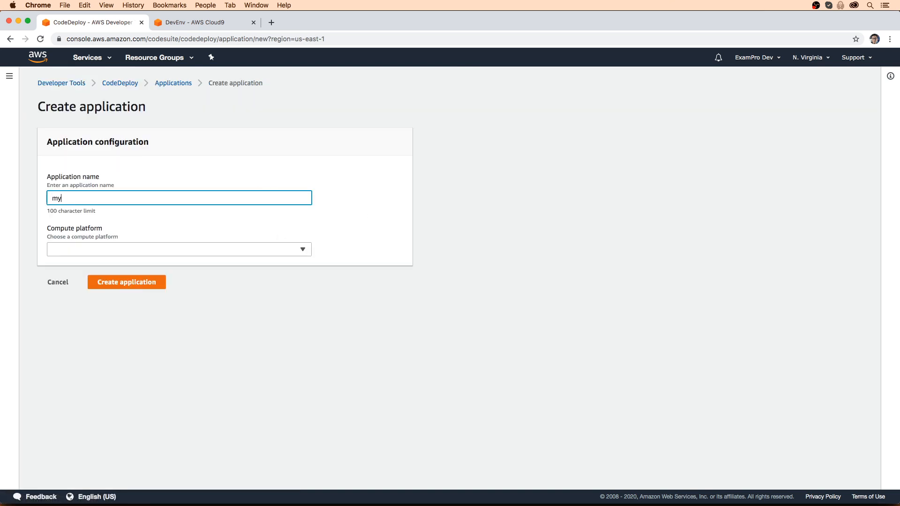
type("myCodeDeployApp")
left_click(138, 254)
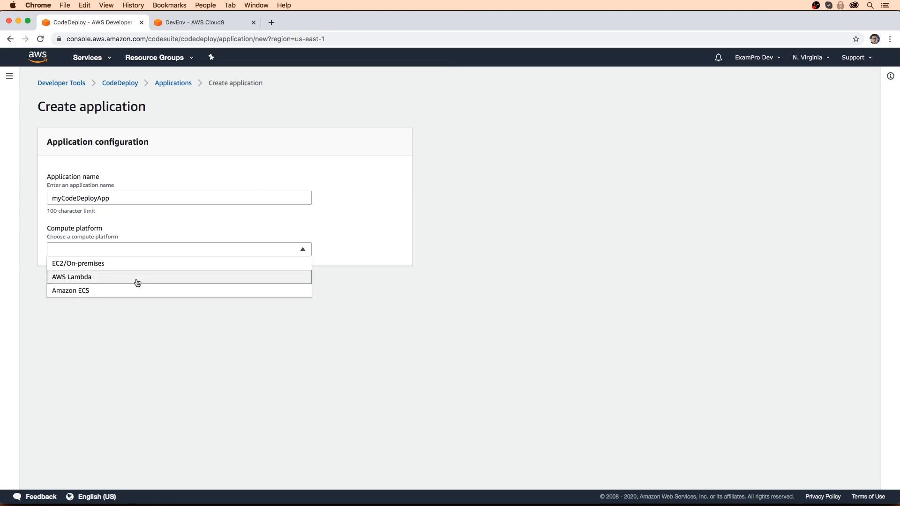
left_click(122, 266)
left_click(160, 287)
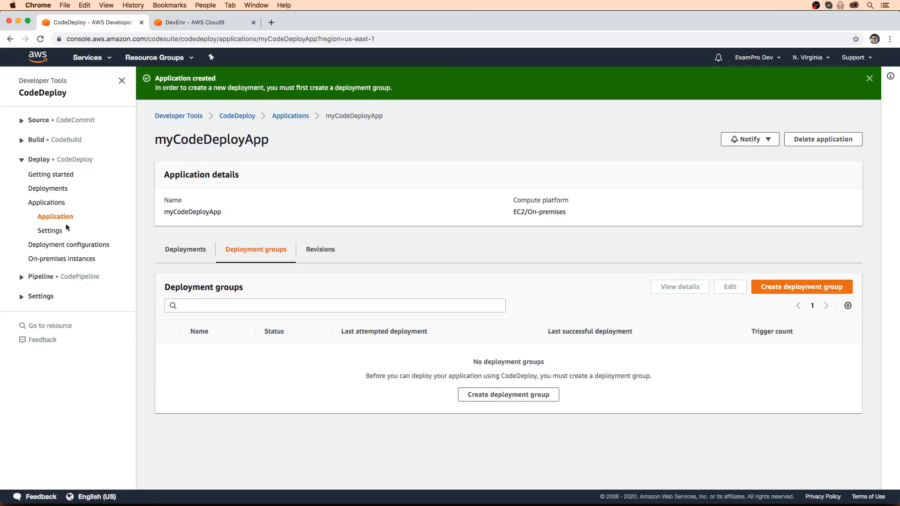
Step: Start a deployment group for myCodeDeployApp and name it myCodeDeployDeploymentGroup
left_click(773, 292)
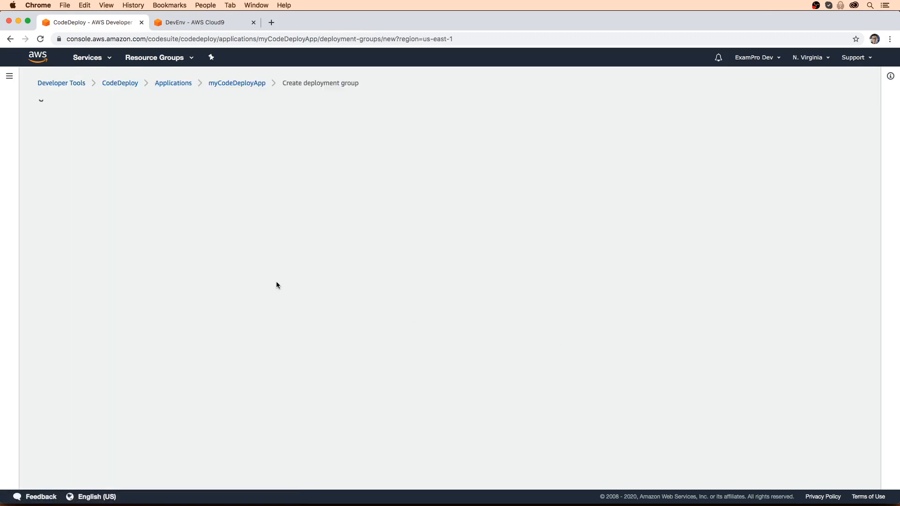
scroll(172, 303, "down", 3)
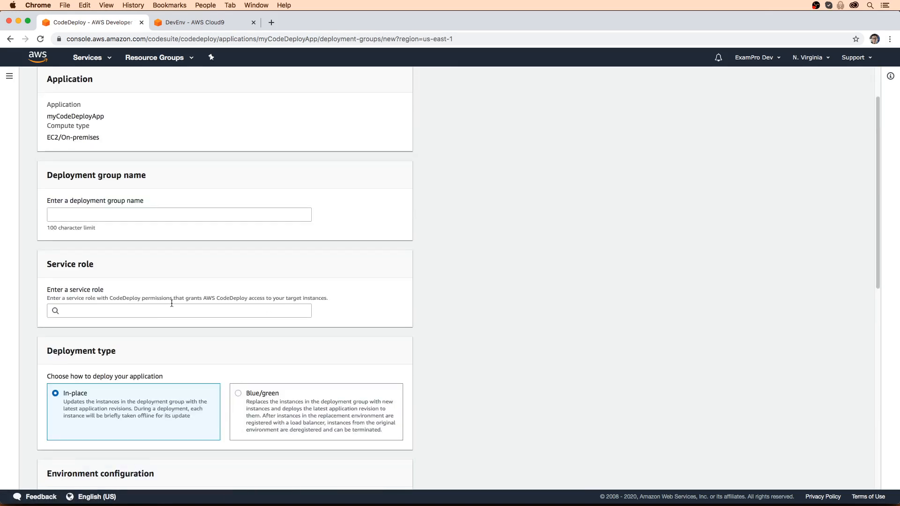
left_click(139, 218)
type("myDep")
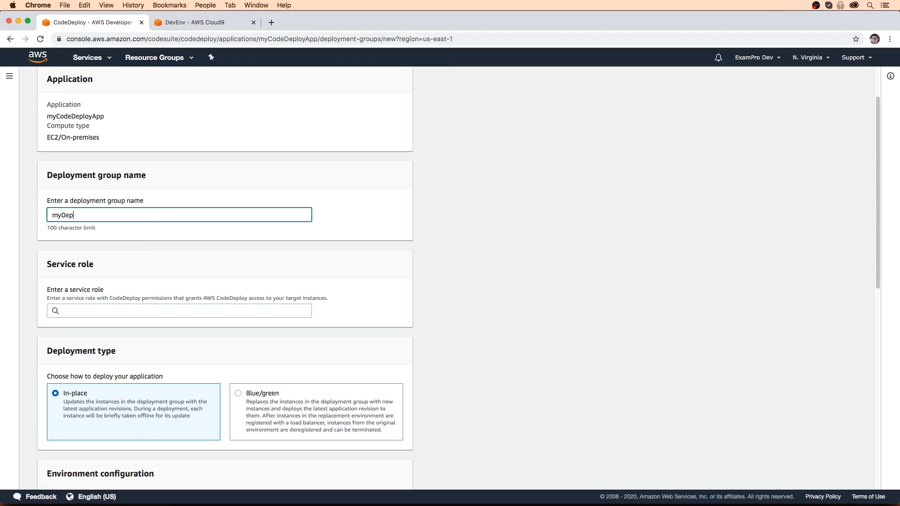
type("loy")
key("super+a")
type("my CodeDeployDeploy")
left_click(200, 311)
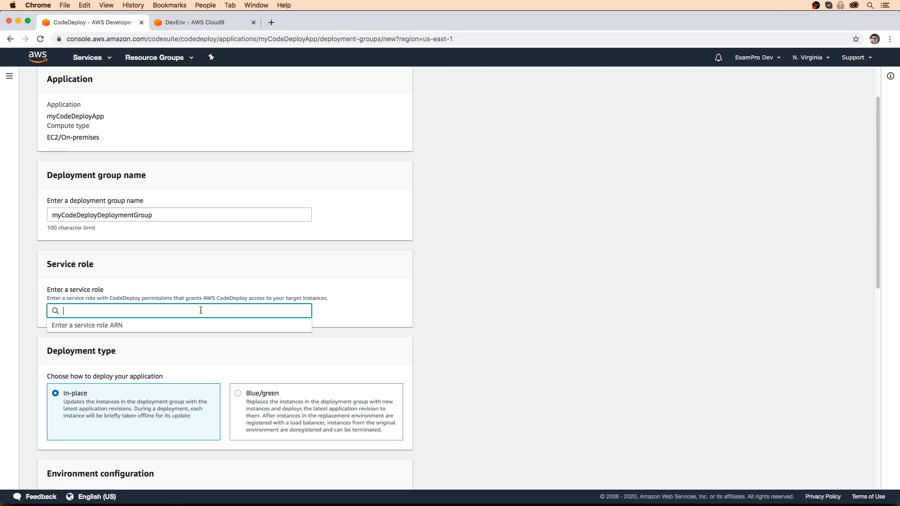
left_click(195, 289)
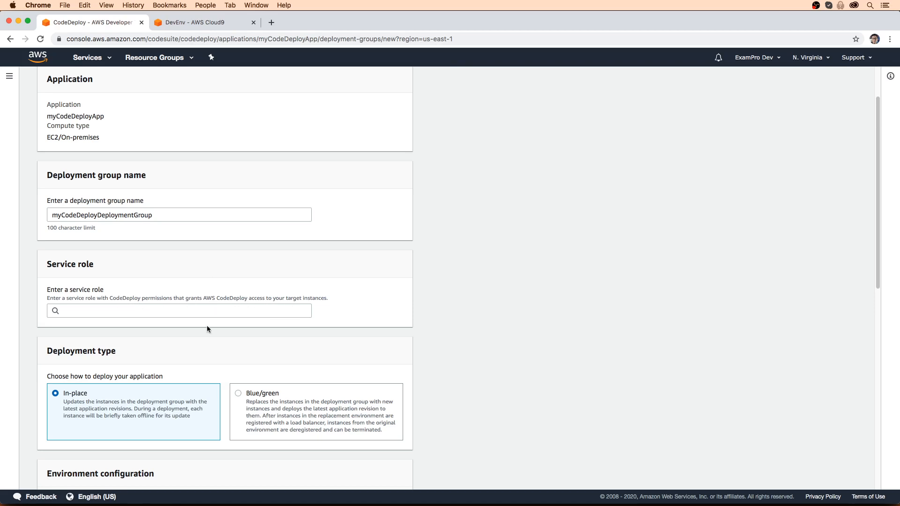
Step: Review the deployment group form's service role, deployment type and environment configuration options
scroll(206, 325, "down", 3)
scroll(128, 311, "down", 2)
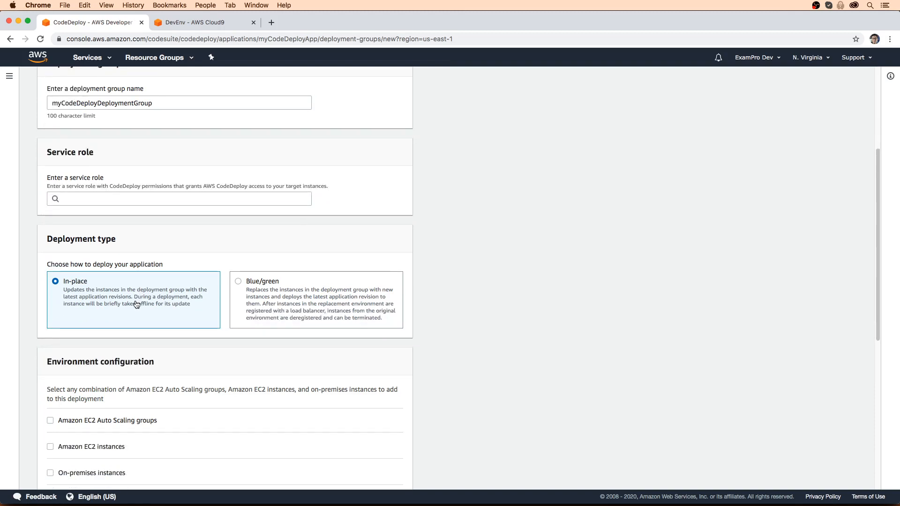
left_click(102, 171)
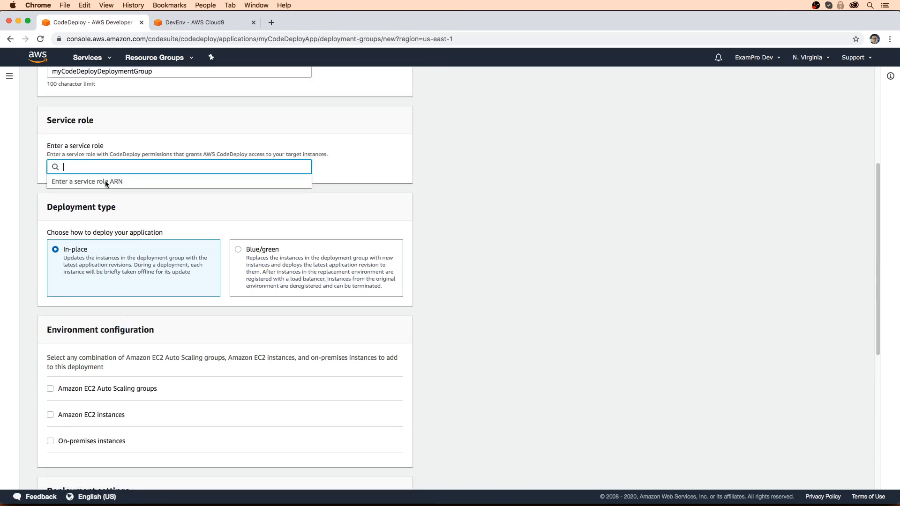
left_click(160, 217)
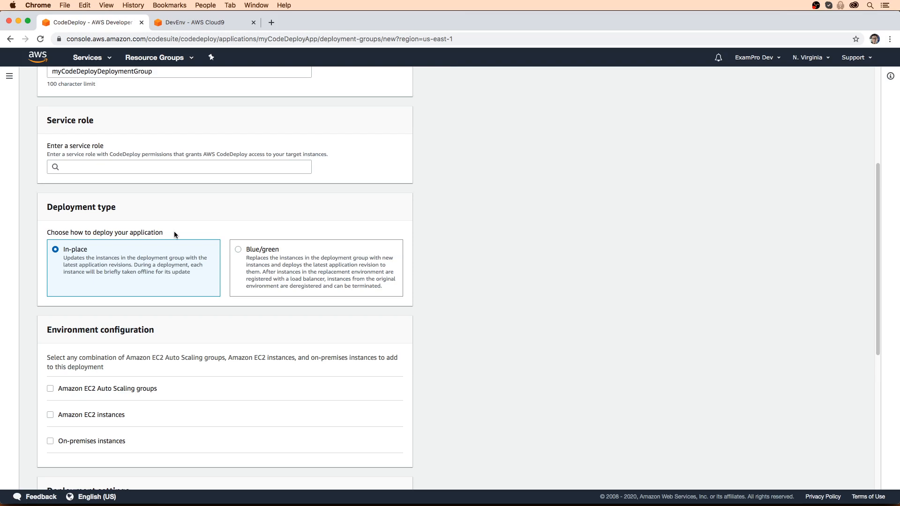
scroll(161, 257, "down", 4)
scroll(161, 258, "up", 6)
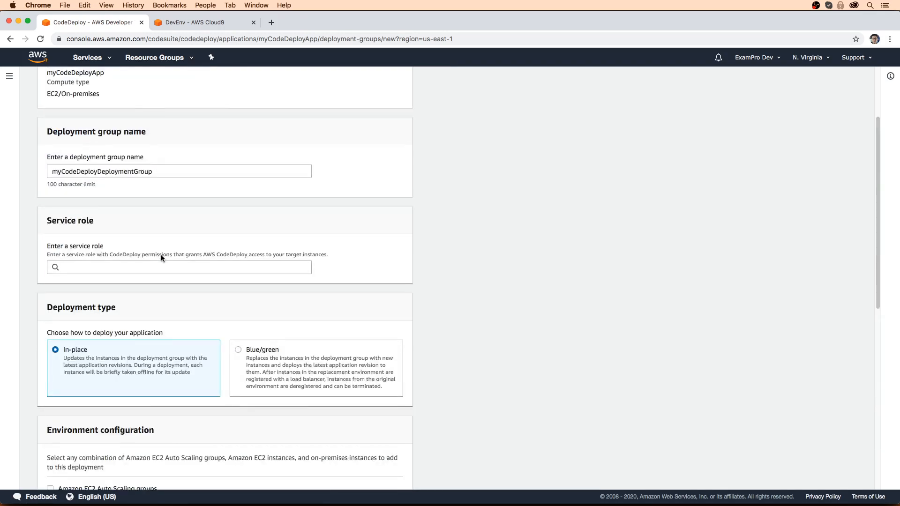
scroll(161, 255, "down", 3)
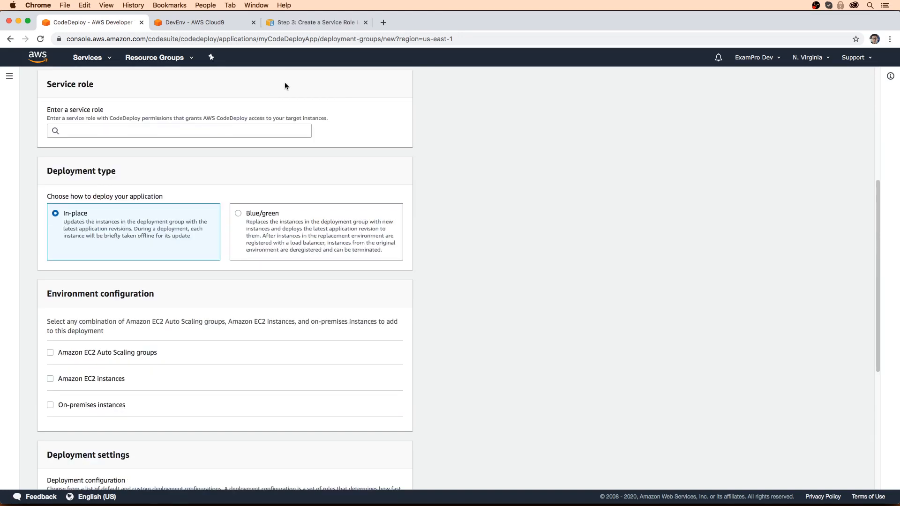
Step: Read the CodeDeploy user guide's console instructions for creating a service role
left_click(316, 22)
scroll(384, 252, "up", 1)
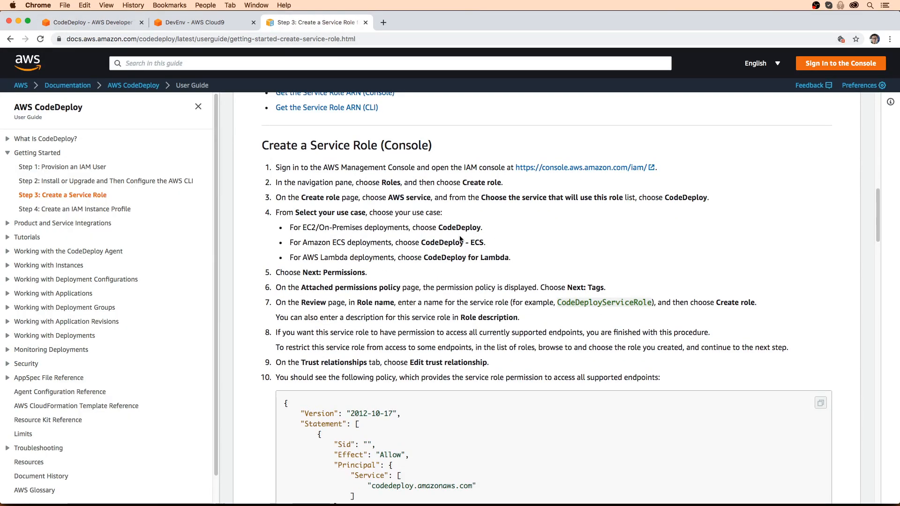
scroll(460, 250, "up", 3)
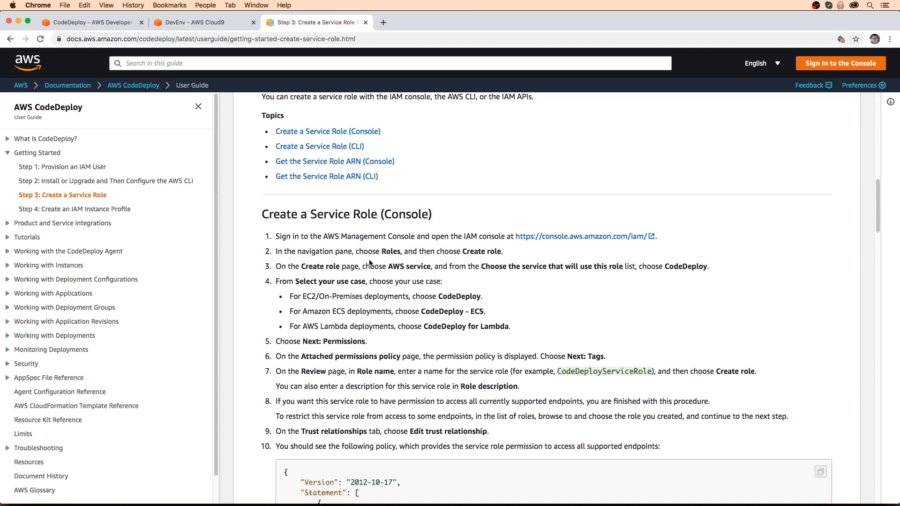
Step: From the CodeDeploy console, open IAM in a new browser tab and start creating a role
left_click(193, 23)
left_click(117, 22)
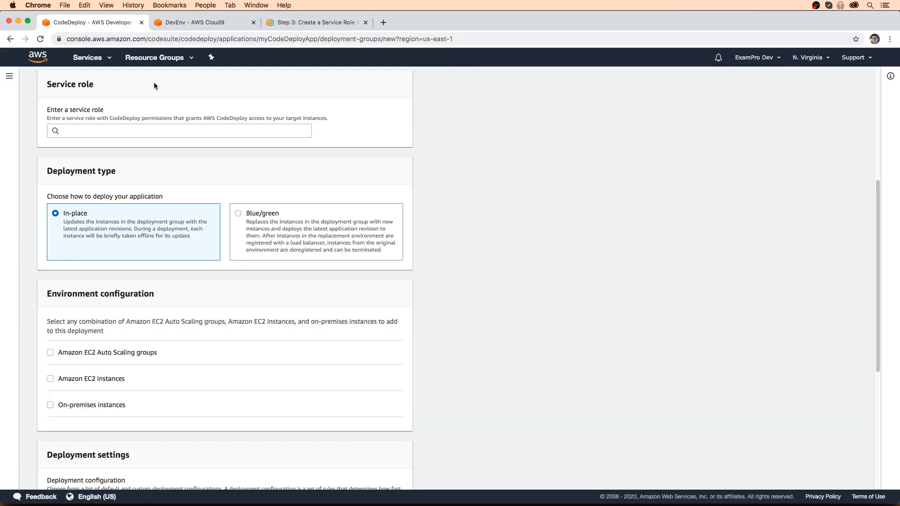
left_click(87, 58)
right_click(32, 148)
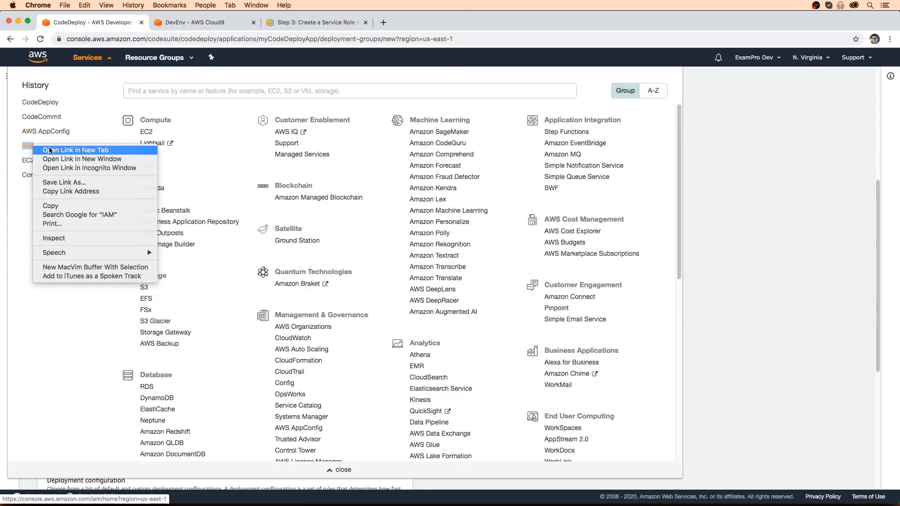
left_click(59, 149)
left_click(206, 25)
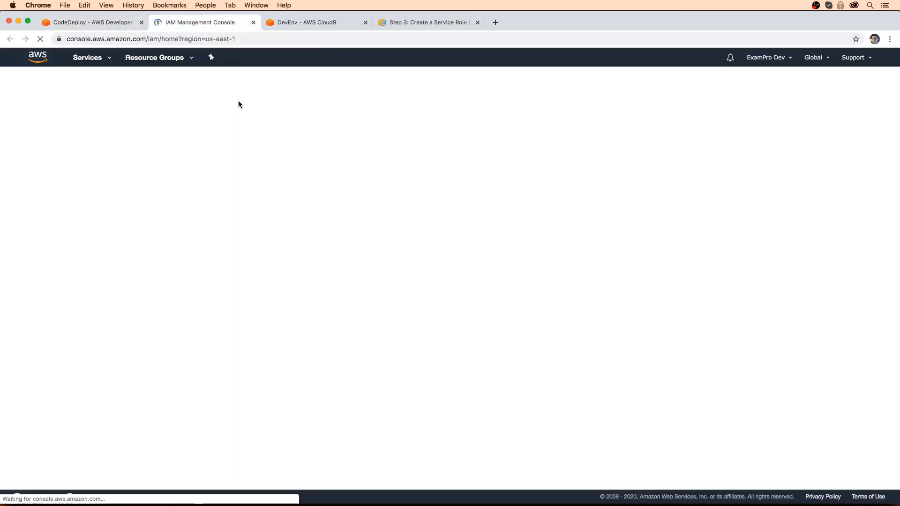
left_click(33, 174)
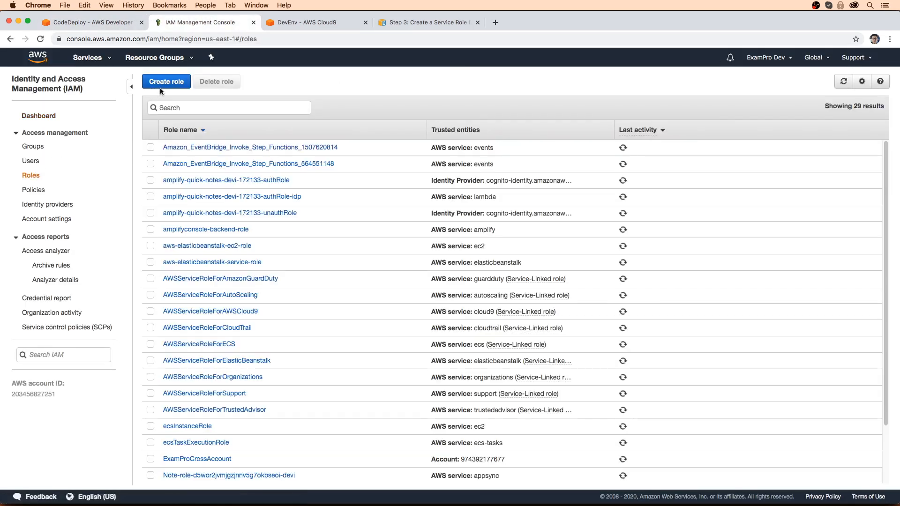
left_click(162, 82)
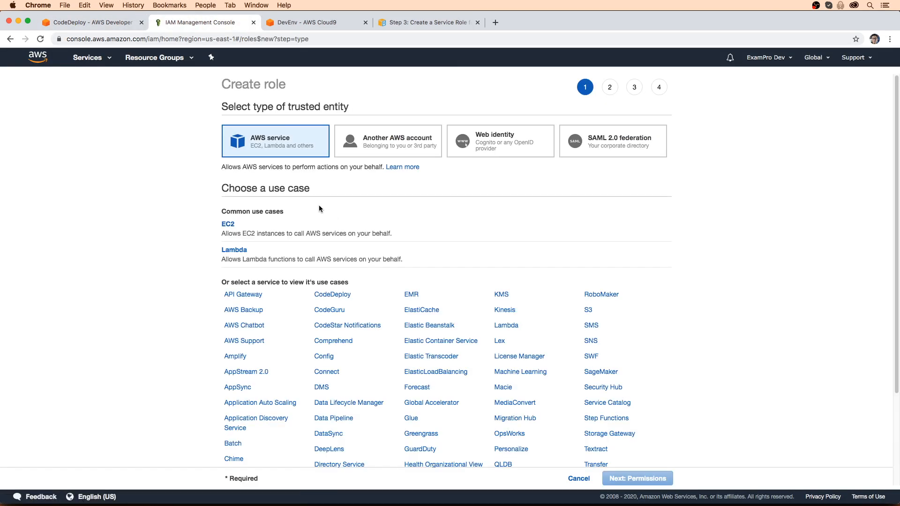
Step: Copy the service name CodeDeploy from the user guide and find it on IAM's Create role page
left_click(425, 23)
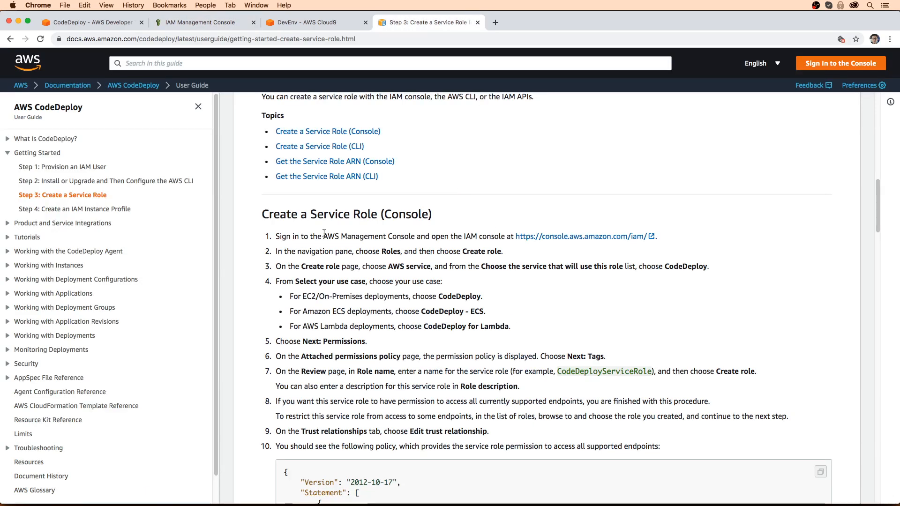
left_click_drag(480, 266, 628, 265)
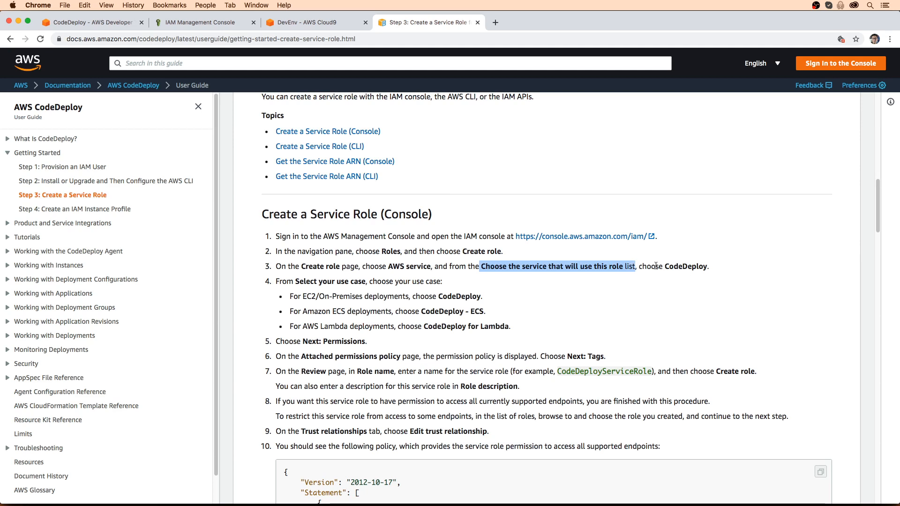
double_click(685, 266)
key("super+c")
left_click(277, 22)
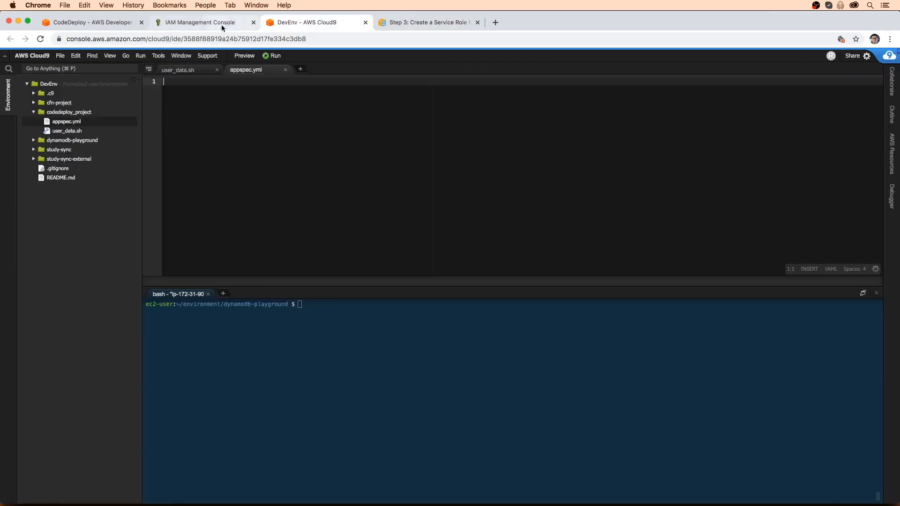
left_click(202, 23)
left_click(91, 23)
left_click(201, 25)
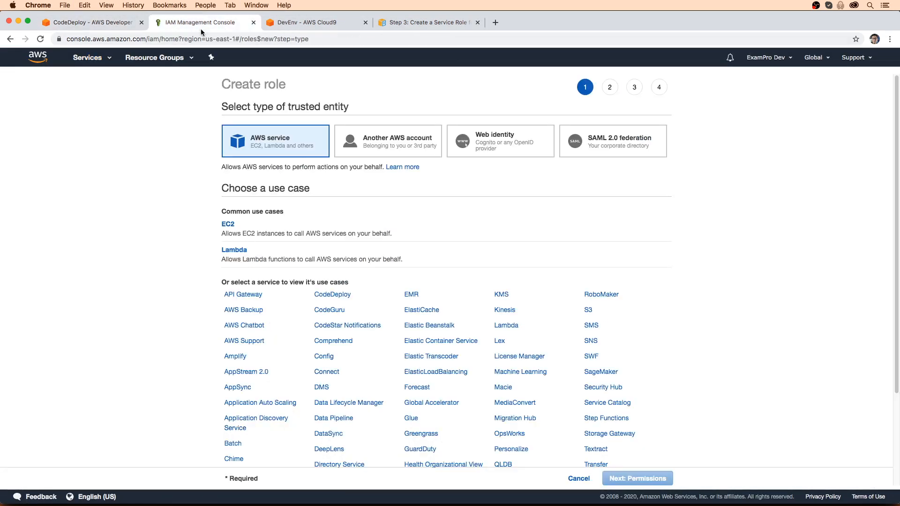
key("super+f")
key("super+v")
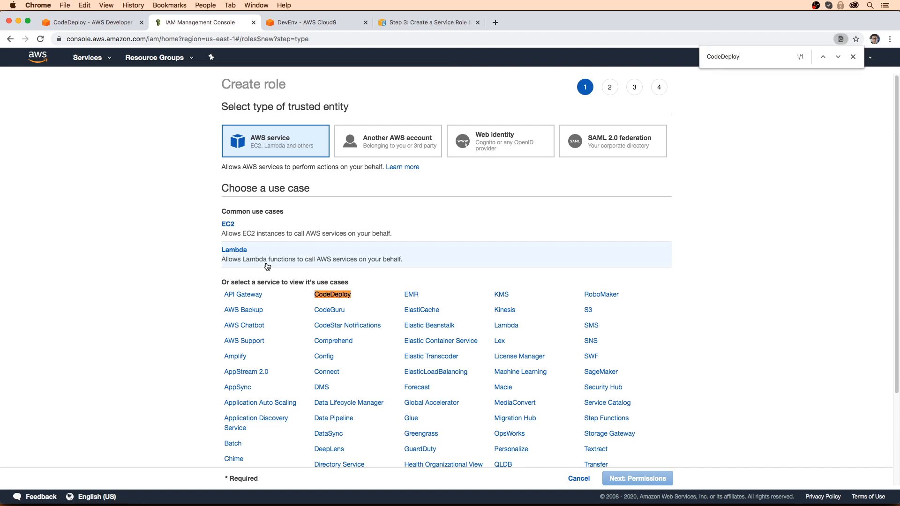
Step: Choose CodeDeploy as the role's service and use case, and continue to permissions
left_click(334, 294)
scroll(339, 291, "down", 5)
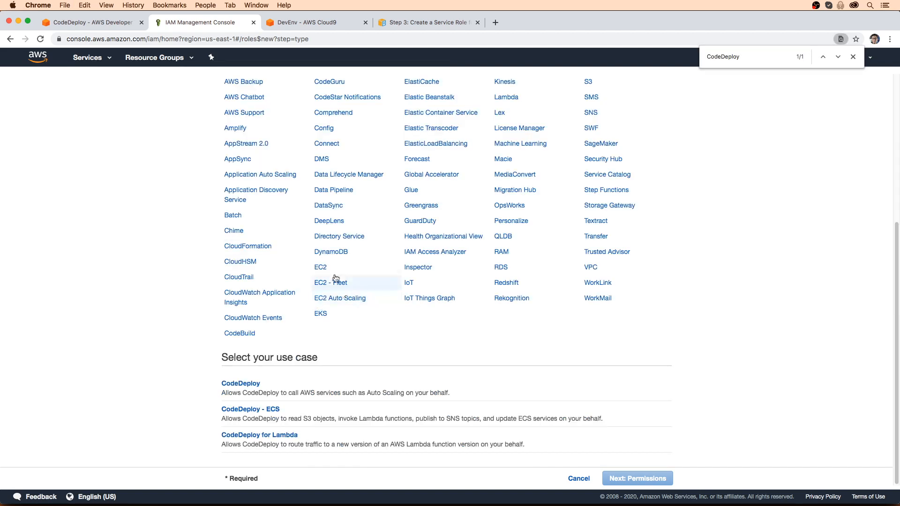
left_click(242, 386)
left_click(637, 478)
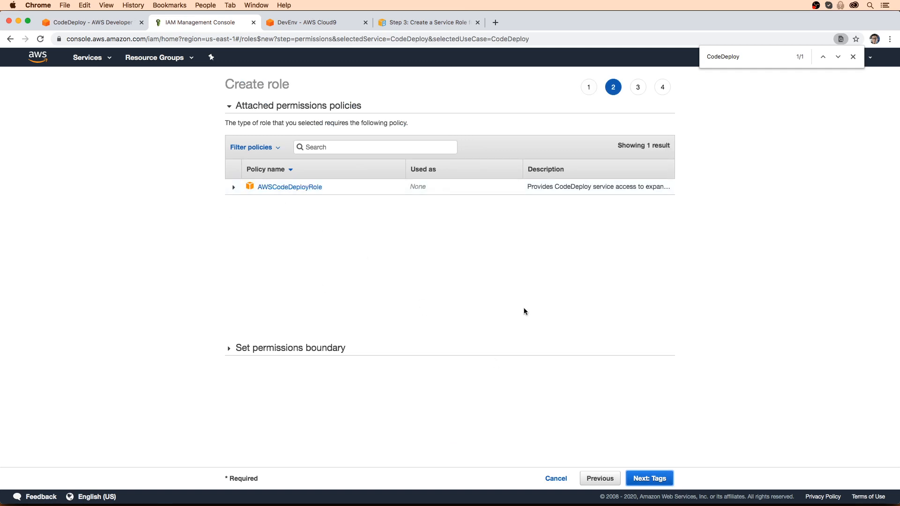
Step: Expand the attached AWSCodeDeployRole policy, keep it, and continue without tags to the role review
left_click(233, 187)
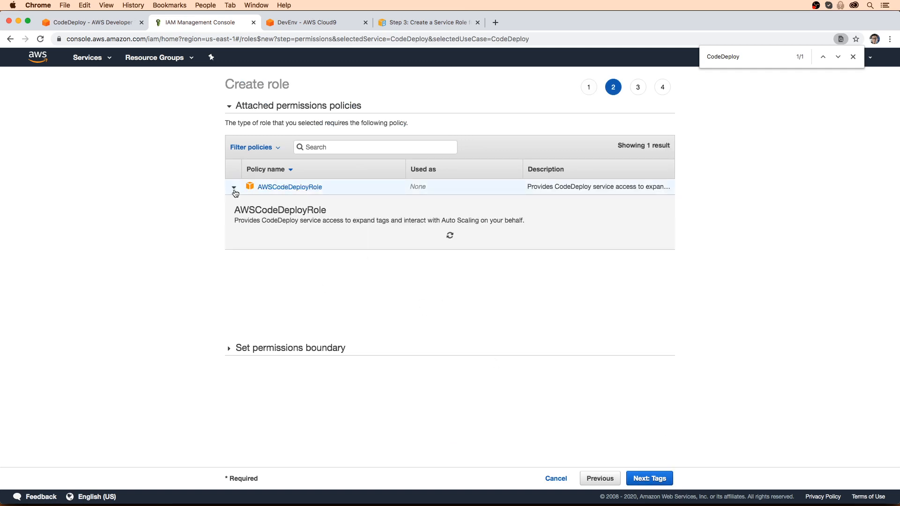
left_click(656, 478)
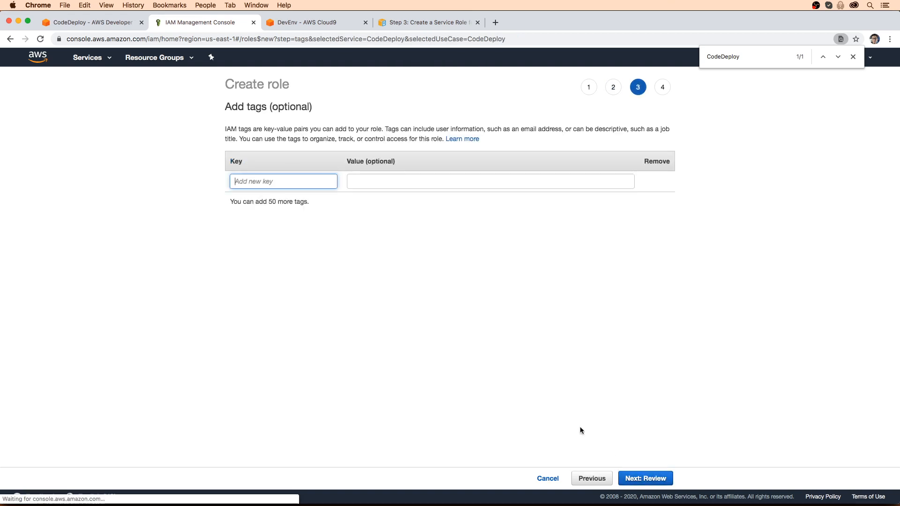
left_click(670, 478)
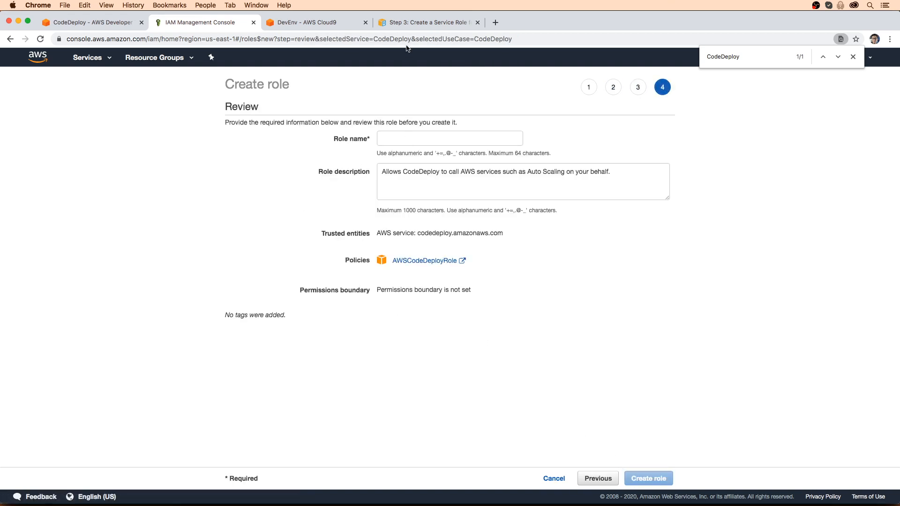
Step: Copy the policy name AWSCodeDeployRole for EC2/On-Premises deployments from the service role guide
left_click(424, 22)
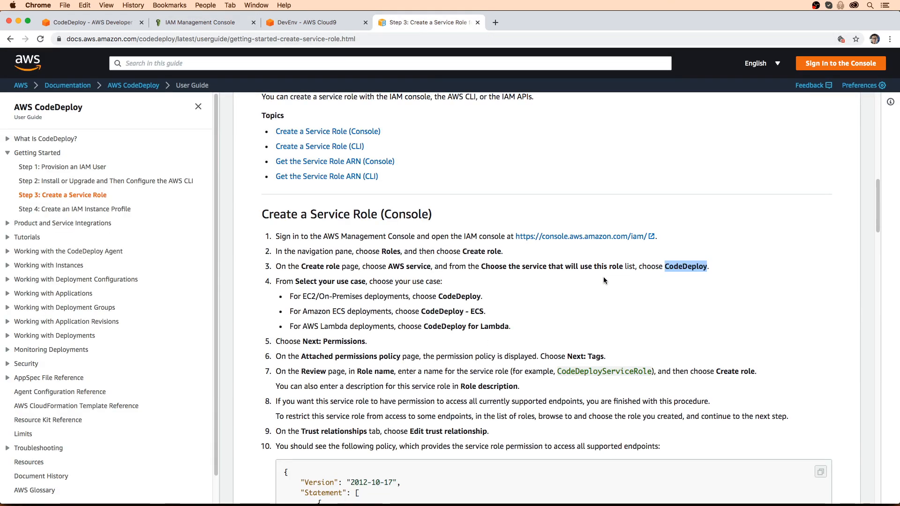
scroll(593, 283, "up", 5)
scroll(593, 285, "up", 3)
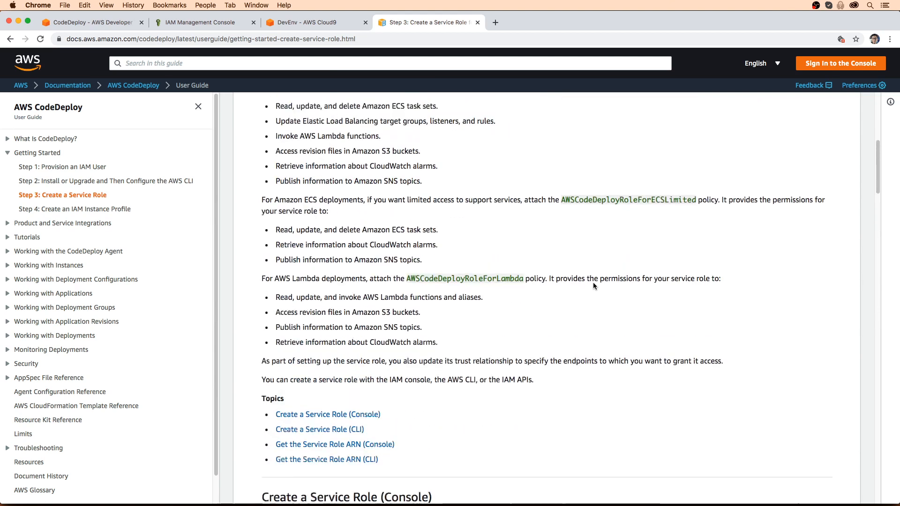
scroll(593, 286, "up", 5)
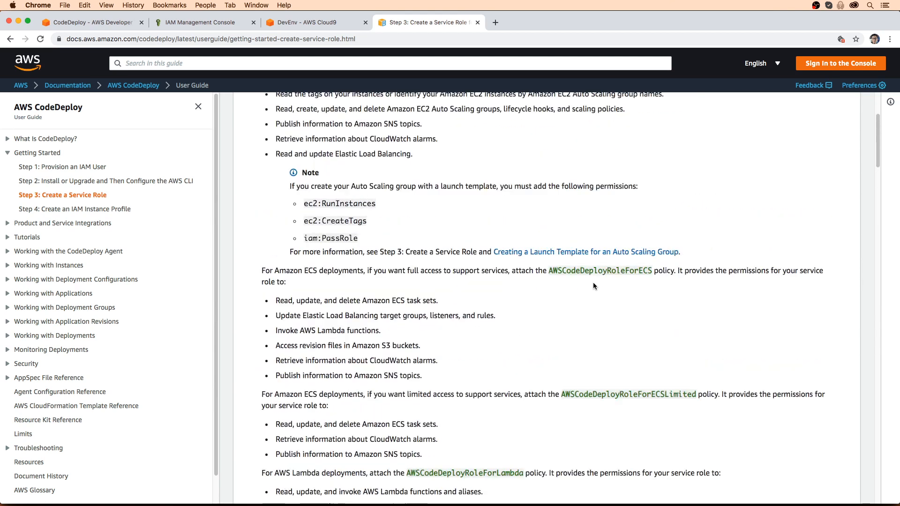
double_click(478, 223)
key("super+c")
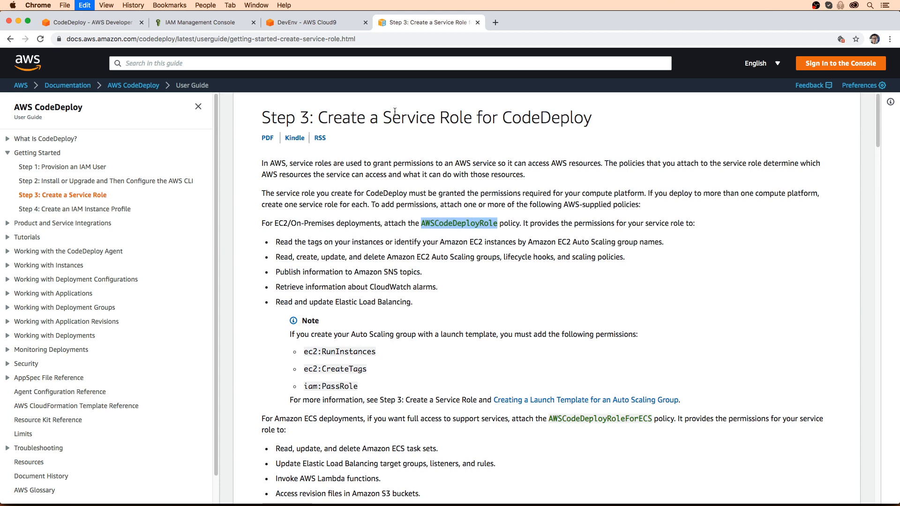
Step: Name the new IAM role AWSCodeDeployRole and create it
left_click(322, 21)
left_click(241, 22)
key("super+v")
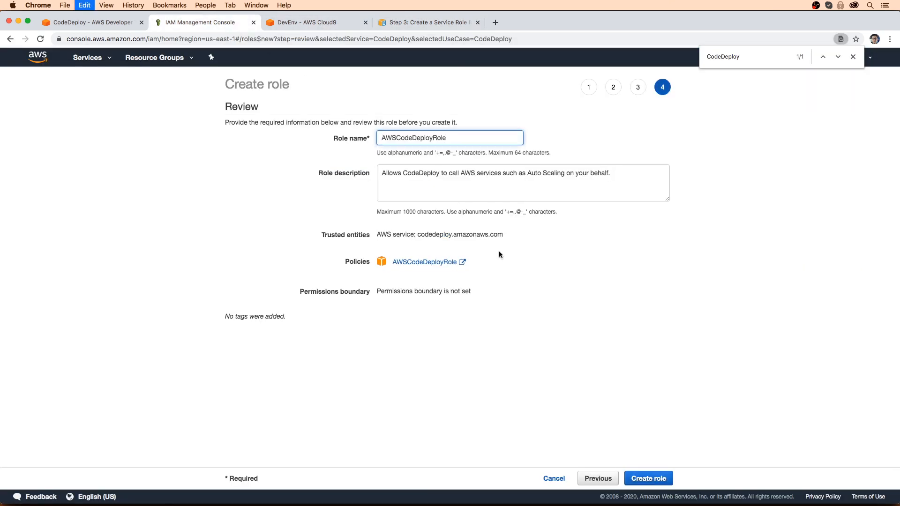
left_click(649, 477)
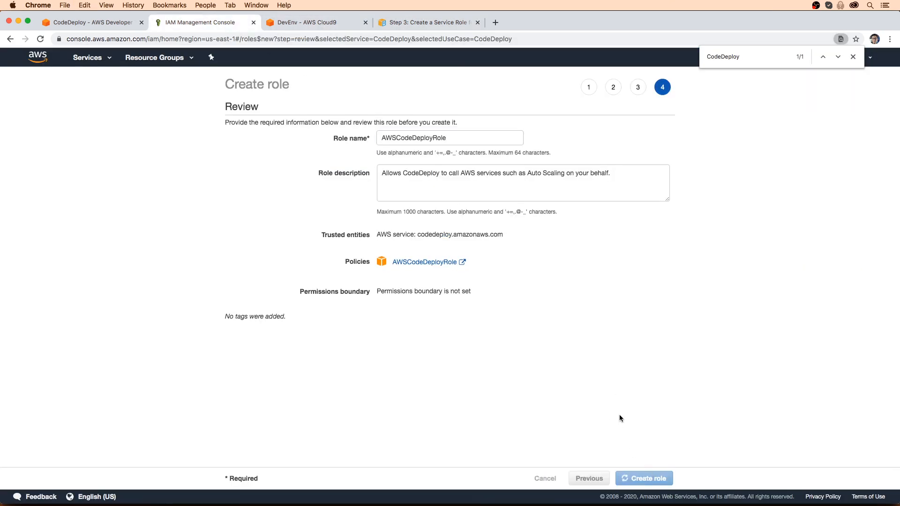
Step: Return to the CodeDeploy deployment group form, dismiss the services list, and open the service role choices
left_click(102, 24)
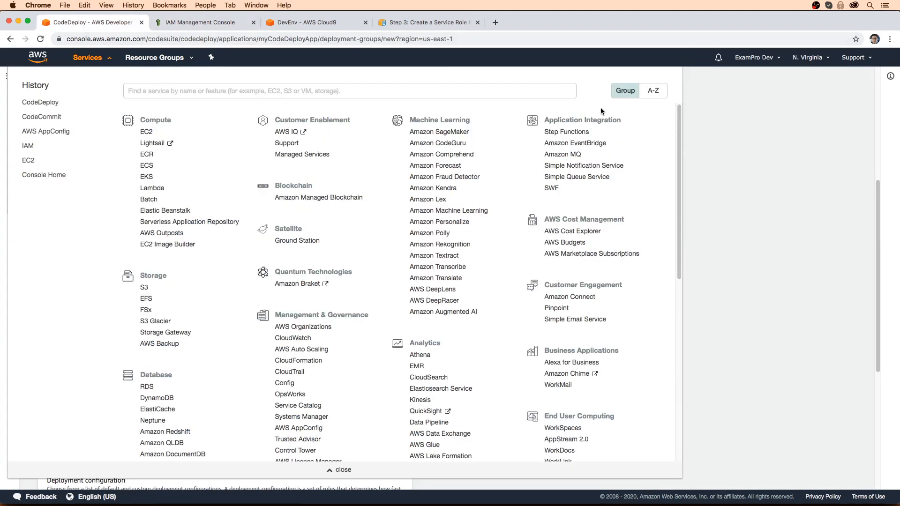
left_click(733, 102)
scroll(339, 196, "up", 4)
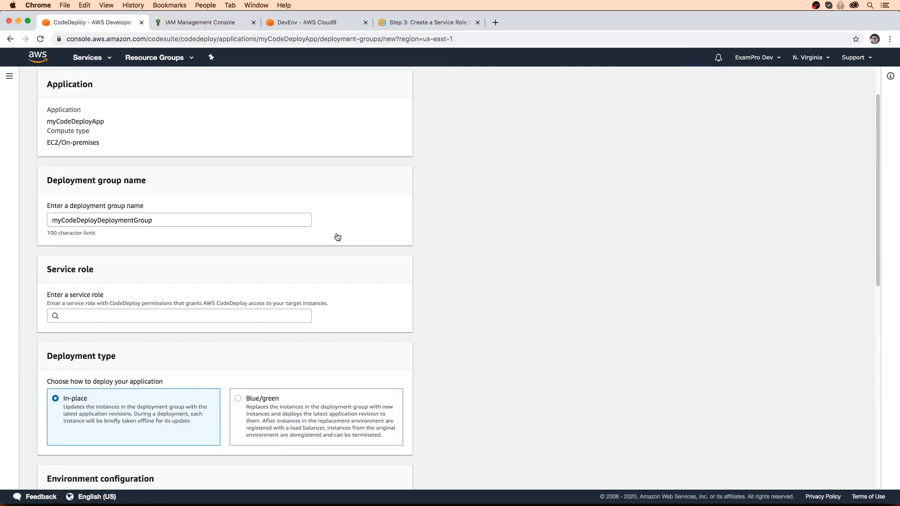
left_click(213, 322)
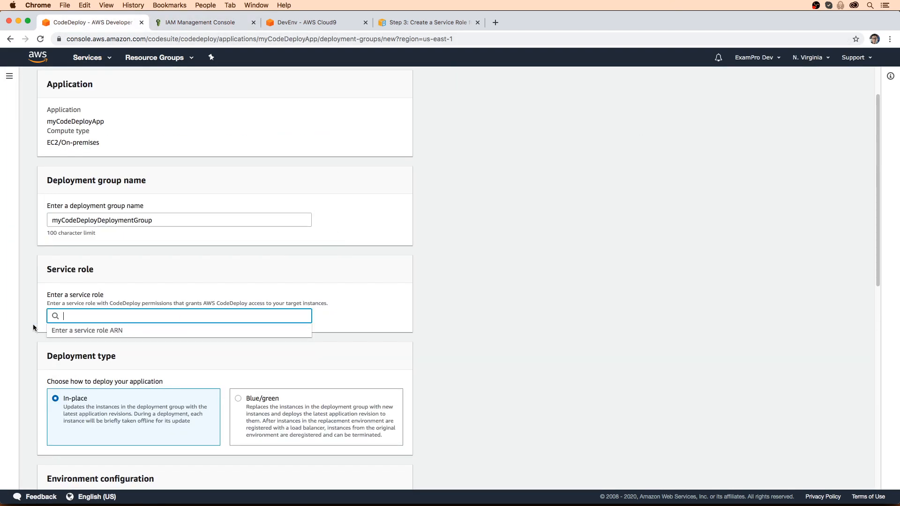
Step: Copy the ARN of the AWSCodeDeployRole role from IAM and enter it as the deployment group's service role
left_click(215, 24)
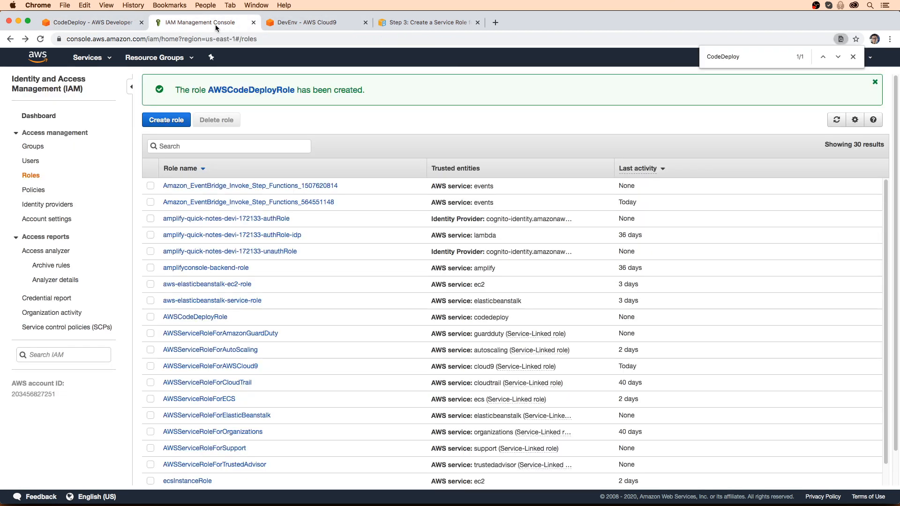
left_click(243, 94)
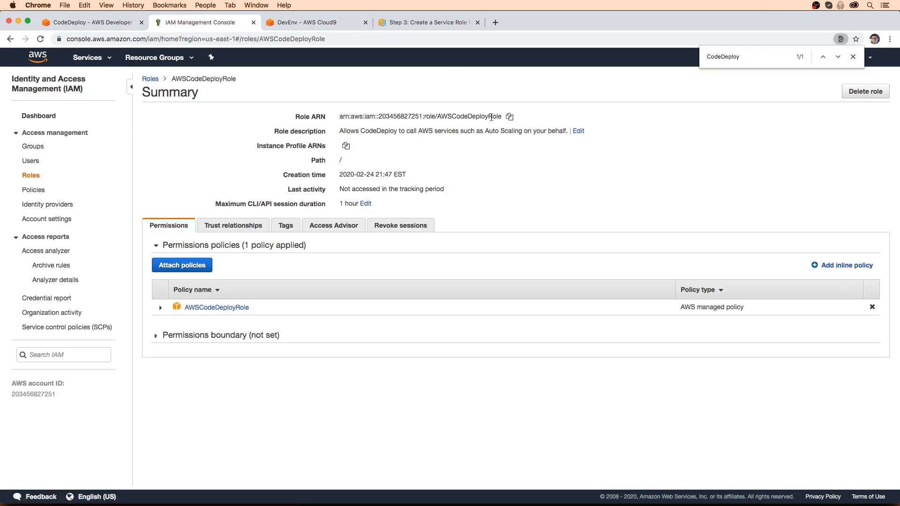
left_click(510, 117)
left_click(94, 23)
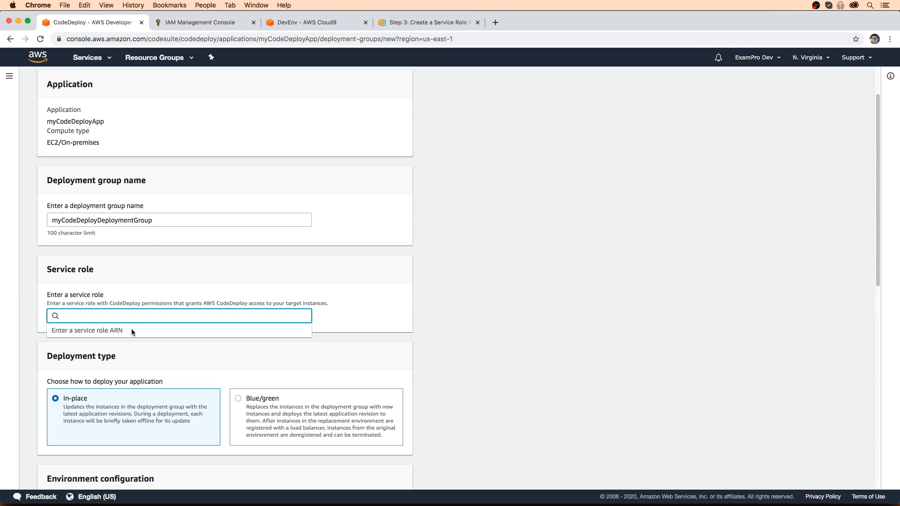
key("super+v")
left_click(271, 285)
scroll(281, 282, "down", 3)
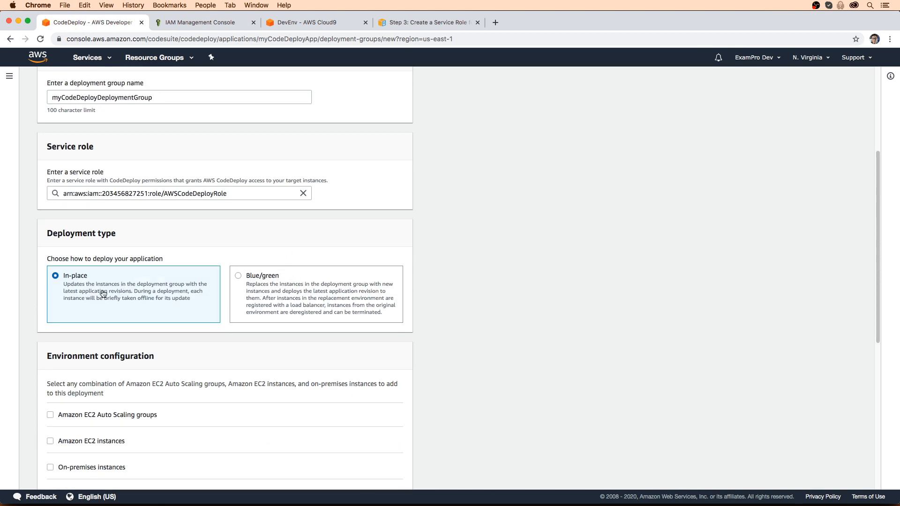
Step: Include Amazon EC2 instances in the deployment group's environment configuration, with the deployment type left as In-place
scroll(103, 294, "down", 3)
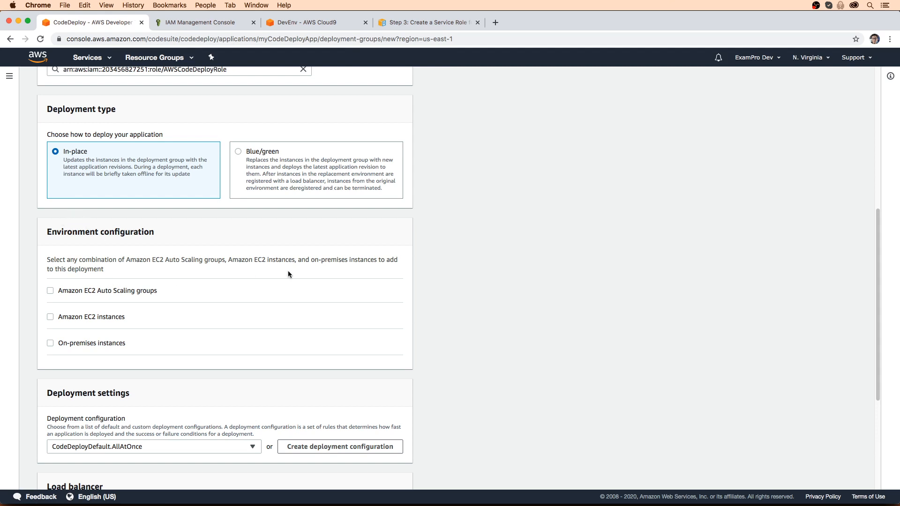
left_click(50, 317)
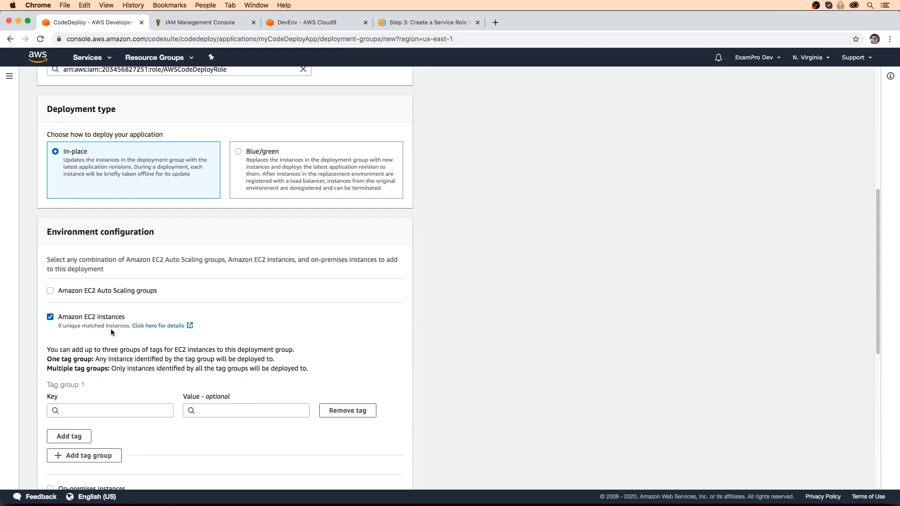
scroll(129, 334, "down", 1)
scroll(129, 333, "down", 2)
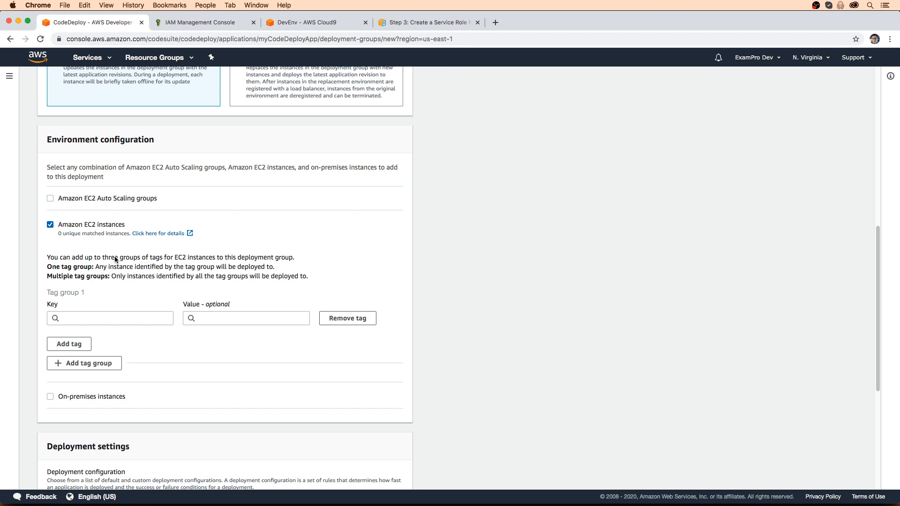
Step: Switch to the EC2 console and select the MyCodeDeployApp instance in the instances list
key("super+f")
left_click(211, 25)
left_click(88, 58)
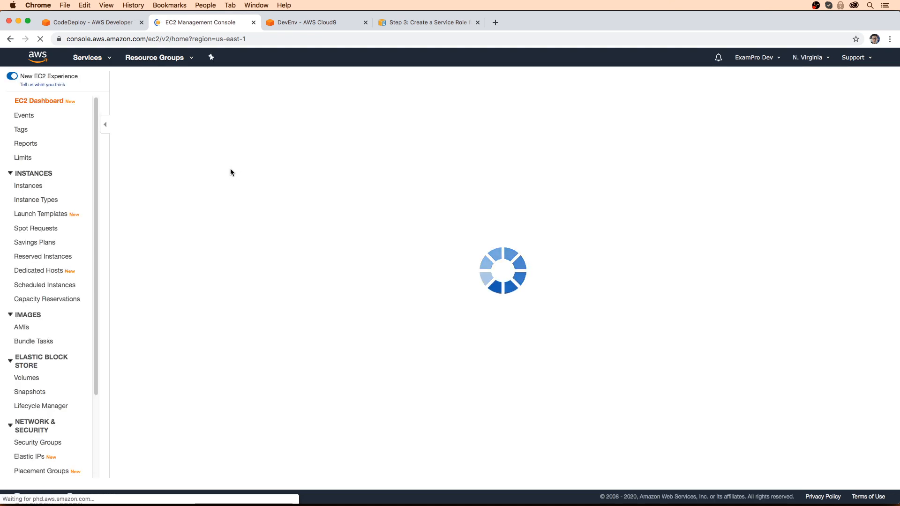
left_click(41, 184)
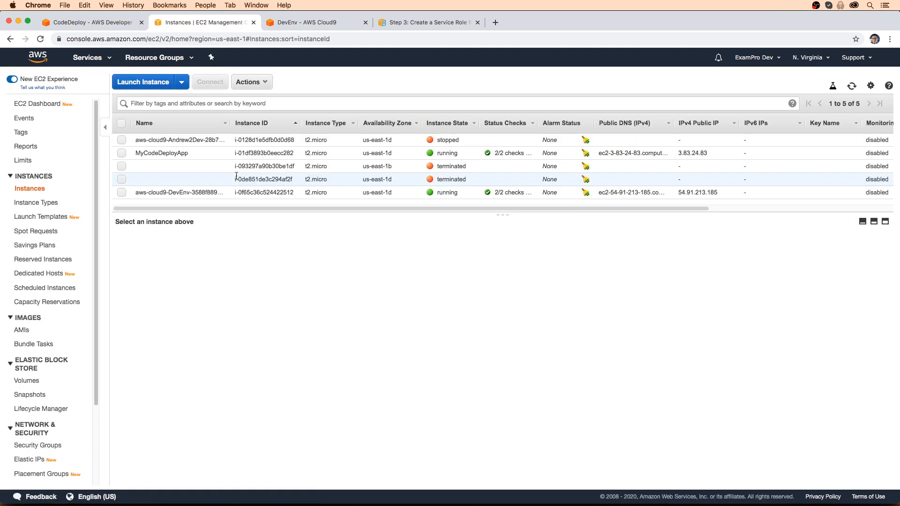
left_click(121, 154)
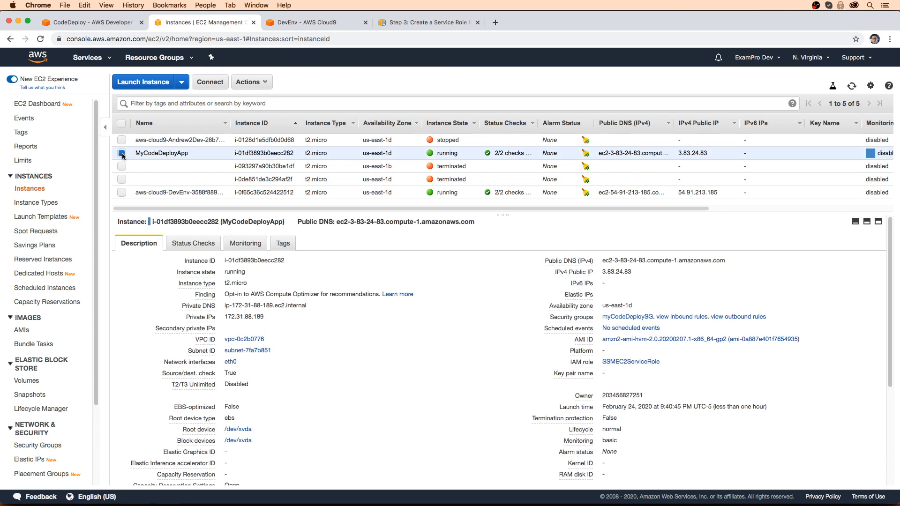
Step: Add a tag with key App and value CD to the MyCodeDeployApp instance and save it
left_click(248, 82)
mouse_move(306, 170)
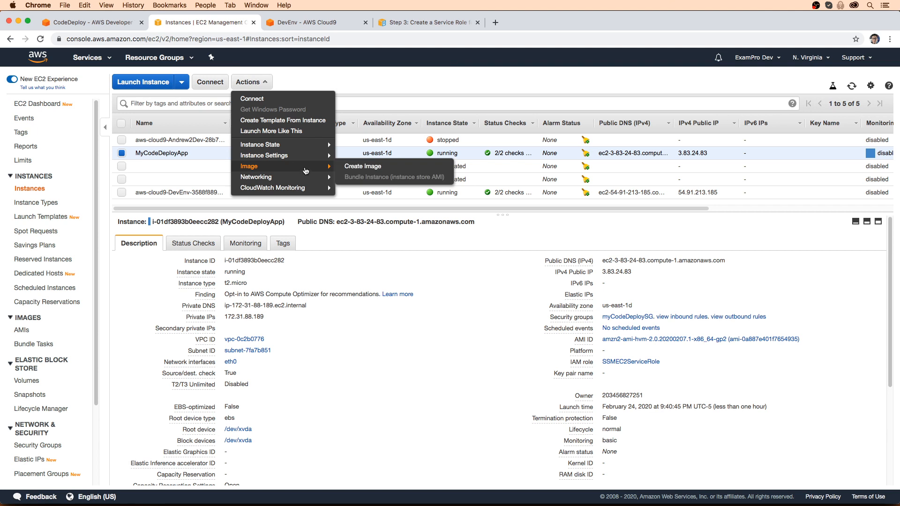
mouse_move(281, 155)
left_click(361, 157)
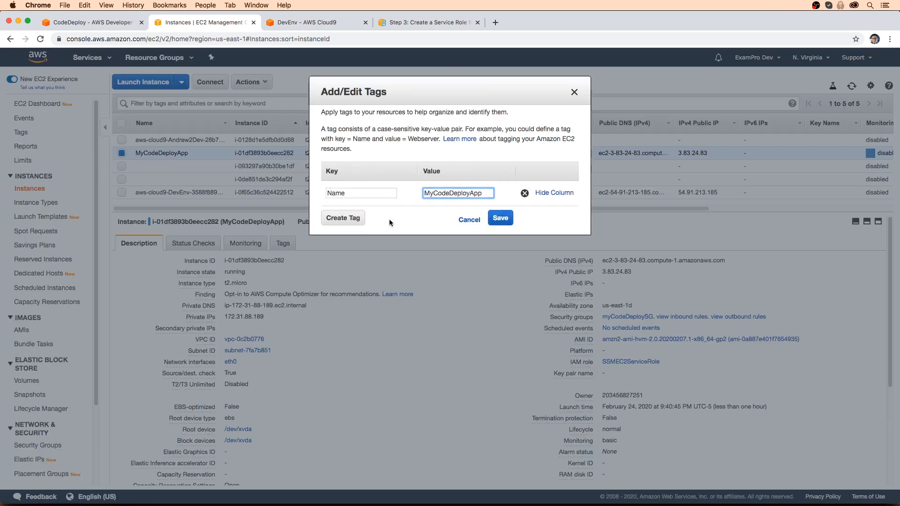
left_click(347, 218)
left_click(372, 216)
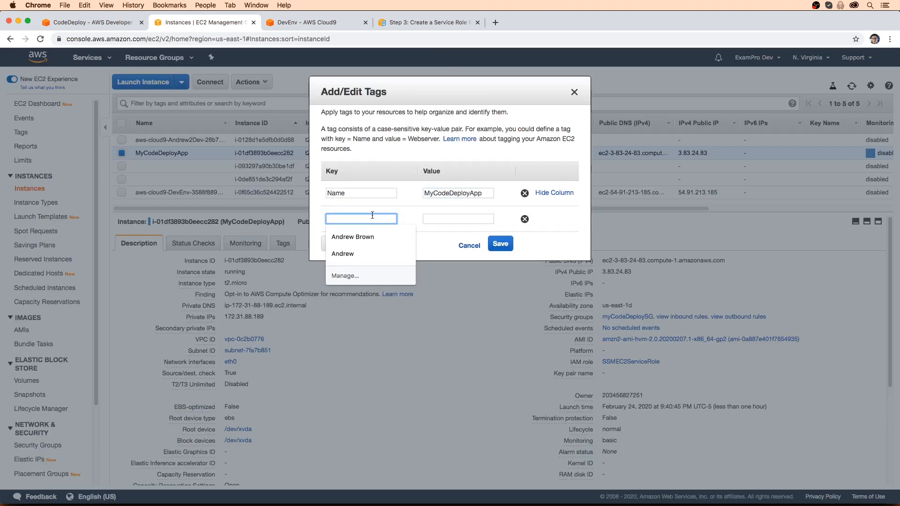
type("App")
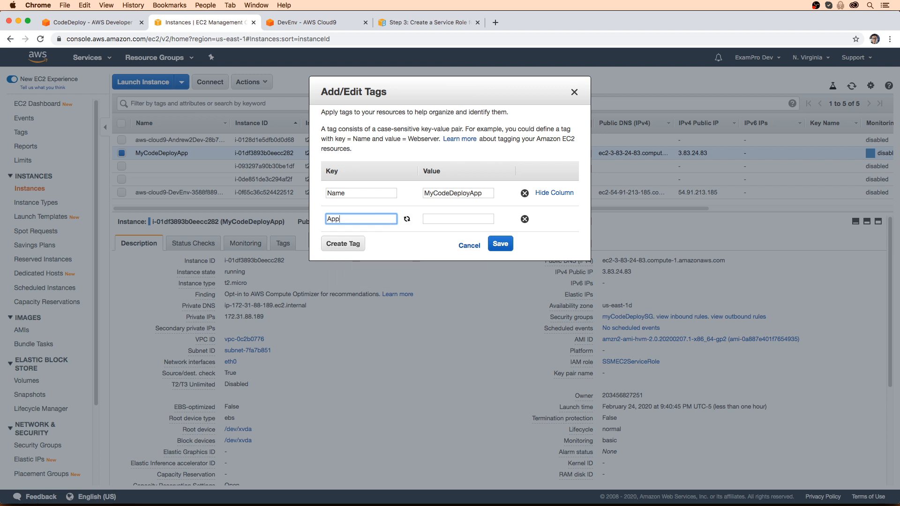
key("Tab")
type("CD")
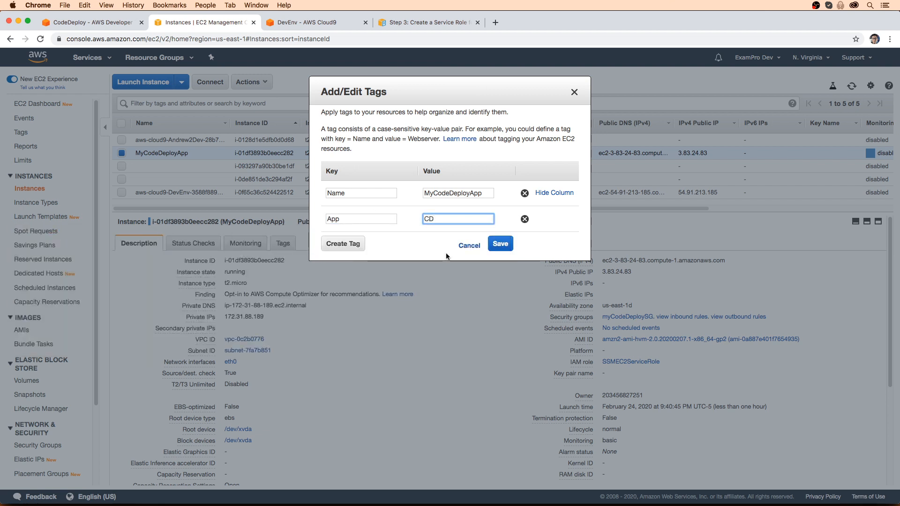
left_click(500, 243)
Step: Return to the CodeDeploy deployment group form, enter key App with value CD in tag group 1, and add another blank tag row
left_click(108, 23)
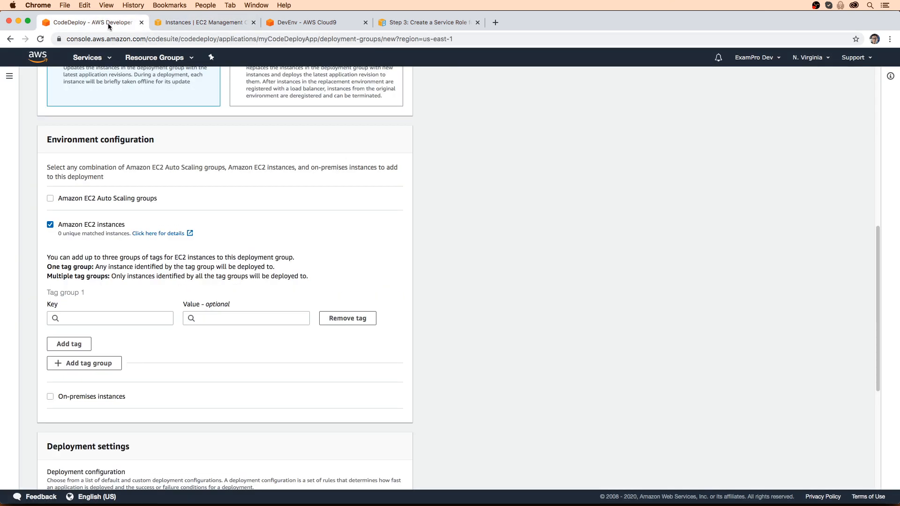
left_click(119, 318)
type("App")
left_click(238, 318)
type("CD")
left_click(205, 307)
left_click(70, 344)
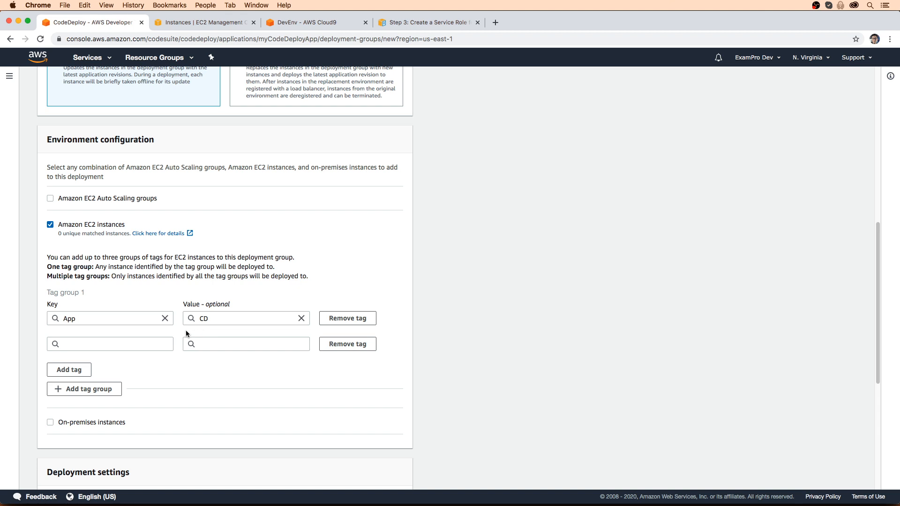
Step: Check the deployment configuration choices, keep CodeDeployDefault.AllAtOnce, and disable load balancing for the deployment group
scroll(164, 359, "down", 5)
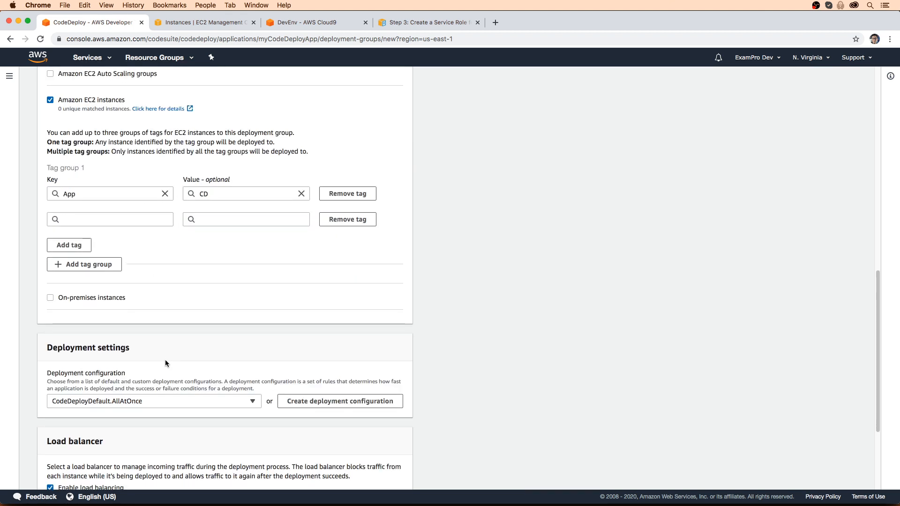
scroll(165, 363, "down", 1)
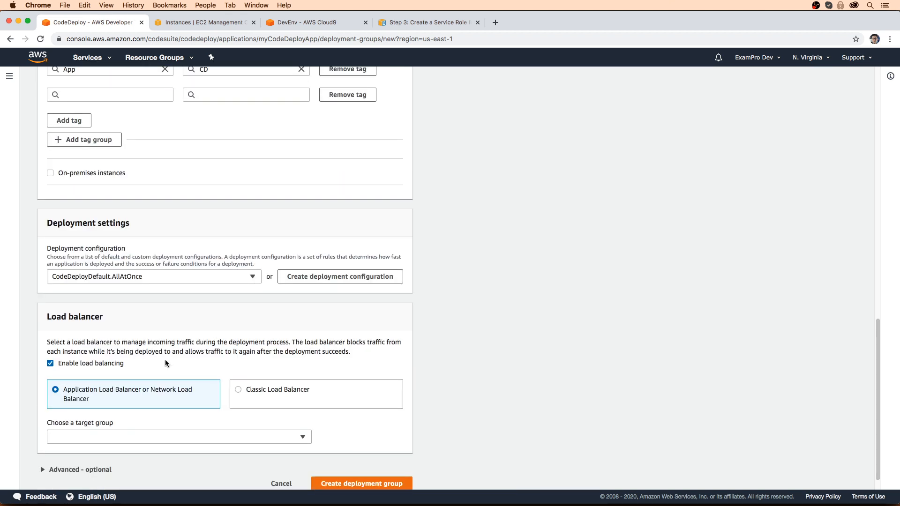
left_click(112, 277)
left_click(112, 278)
left_click(50, 363)
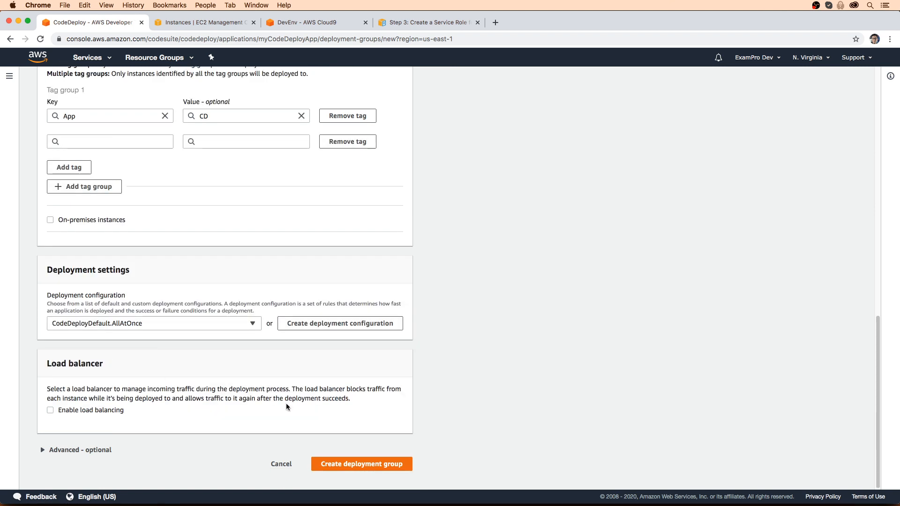
Step: Review the advanced trigger, alarm and rollback options, and create the deployment group with rollbacks left disabled
left_click(87, 449)
scroll(99, 420, "down", 5)
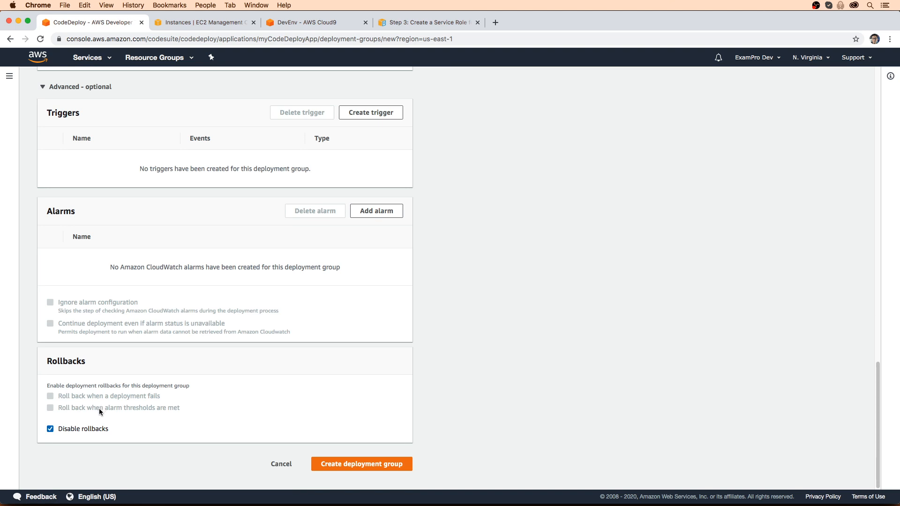
left_click(354, 465)
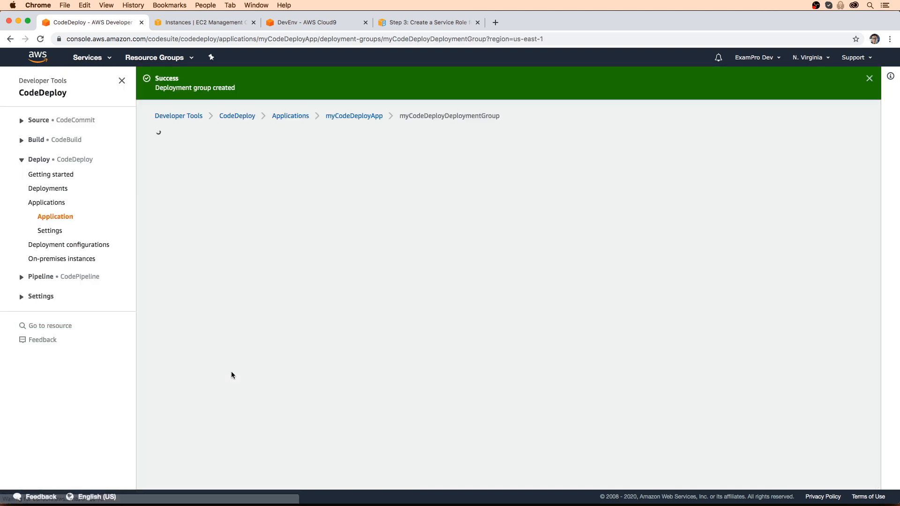
Step: Review the new deployment group's details and start creating a deployment for it
scroll(356, 329, "down", 2)
scroll(356, 329, "down", 4)
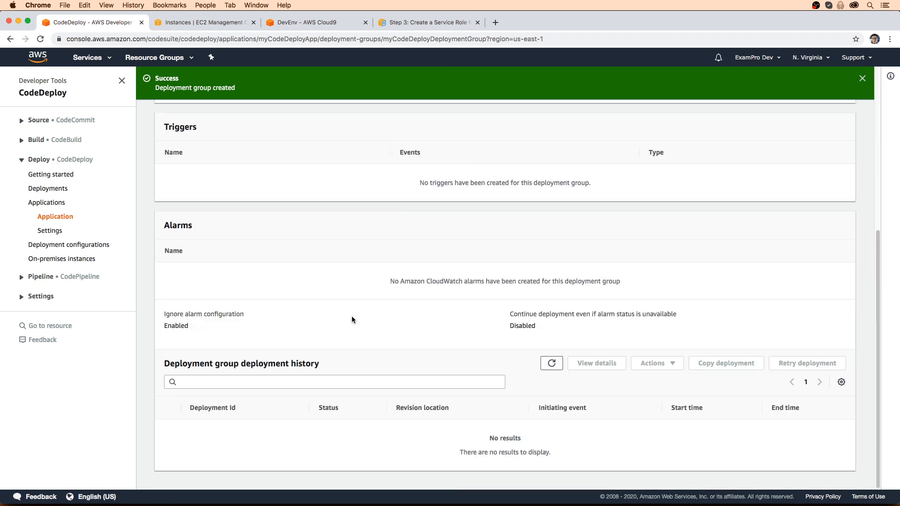
scroll(352, 316, "up", 6)
scroll(366, 286, "down", 6)
scroll(412, 323, "up", 6)
left_click(814, 139)
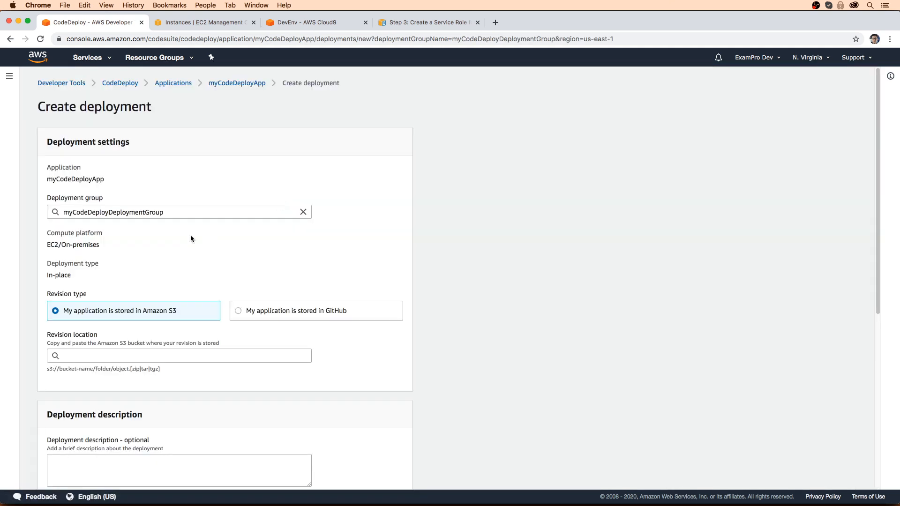
Step: View the GitHub revision options, return the revision type to Amazon S3, and look through the rest of the deployment form
scroll(190, 238, "down", 2)
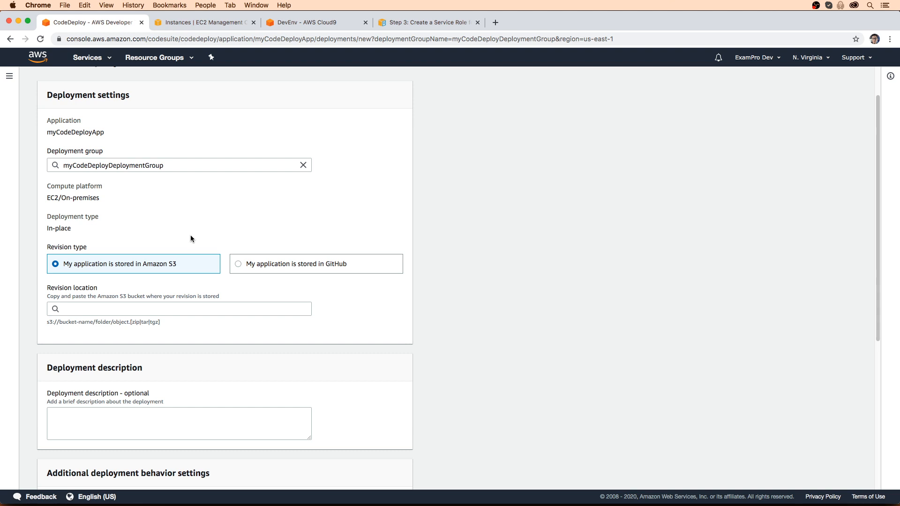
left_click(238, 264)
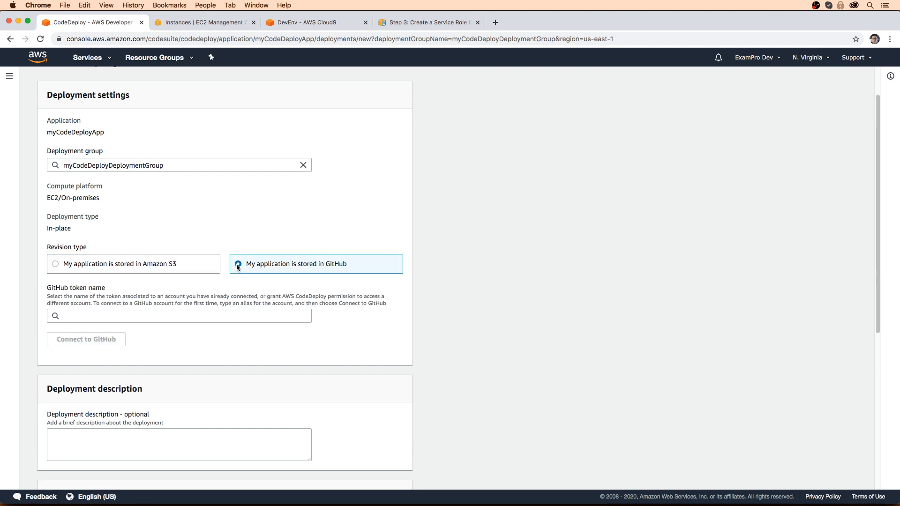
left_click(67, 270)
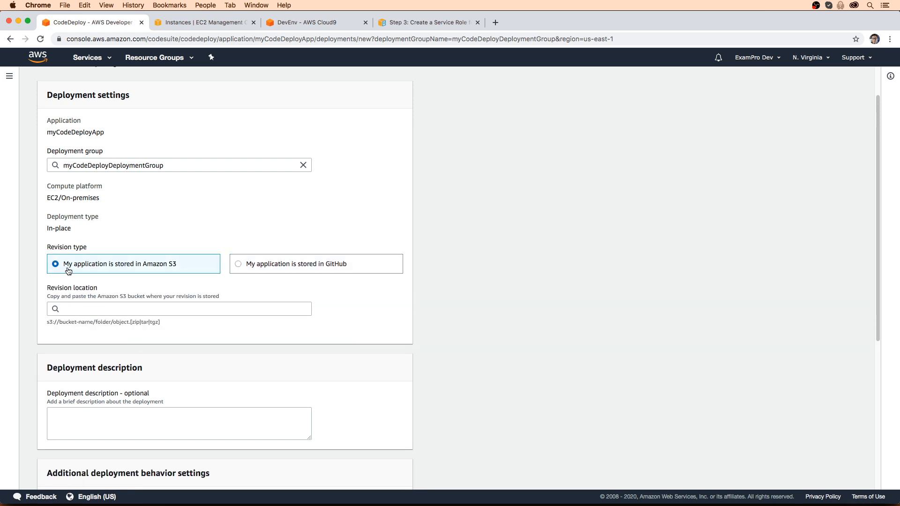
scroll(68, 272, "up", 2)
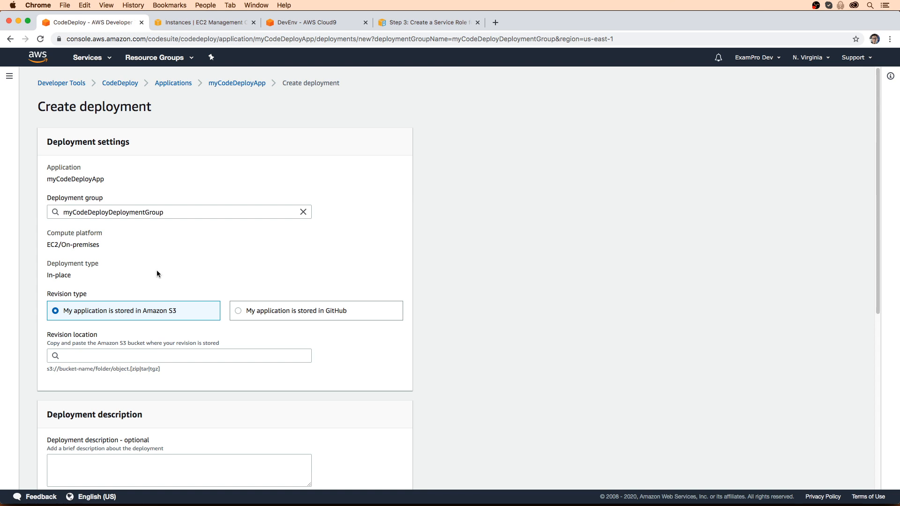
scroll(154, 270, "down", 5)
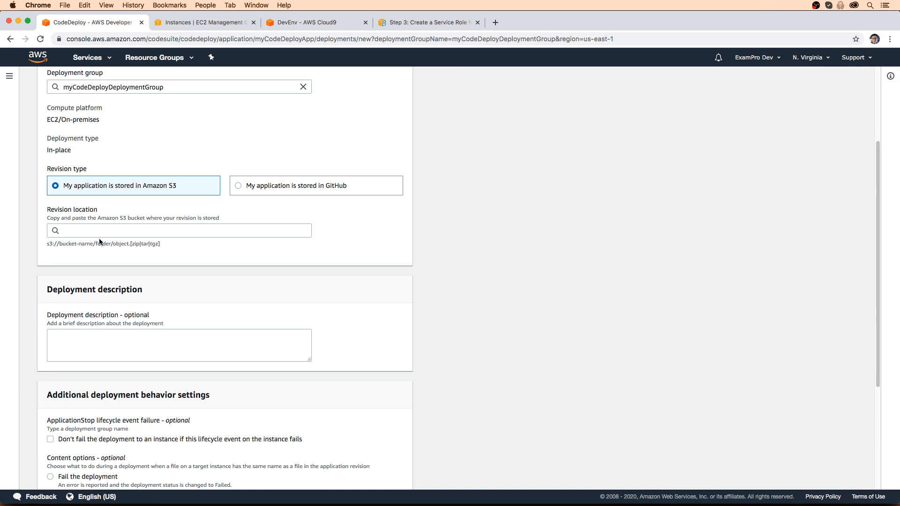
scroll(116, 243, "down", 3)
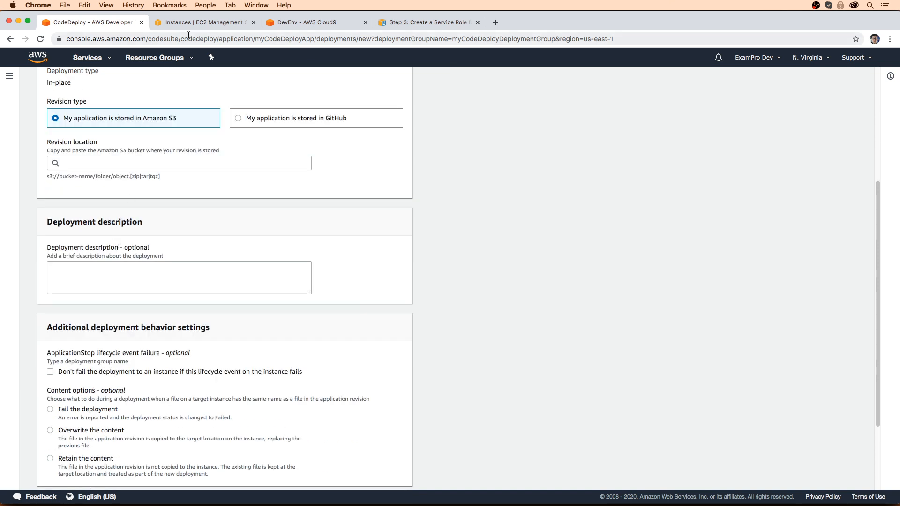
Step: Switch to the Cloud9 environment and create a file named index.html in the codedeploy_project folder
left_click(292, 19)
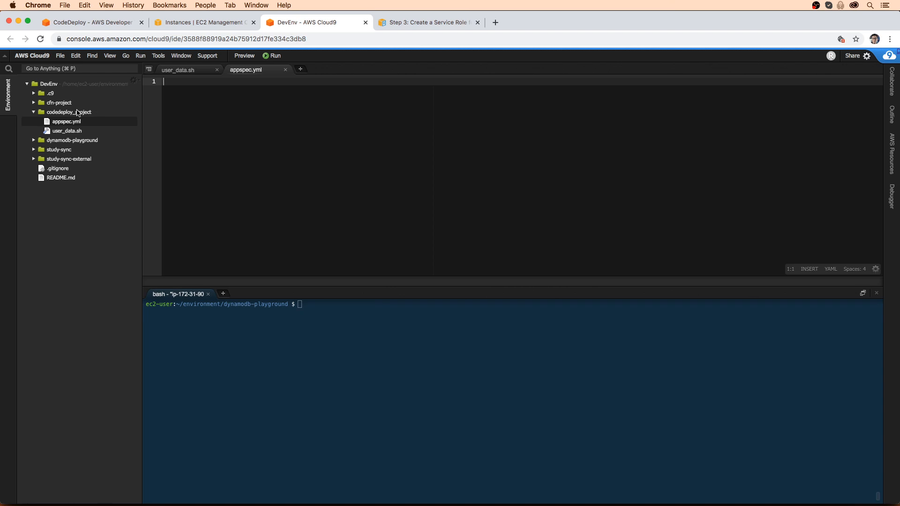
right_click(79, 113)
left_click(136, 282)
type("index.html")
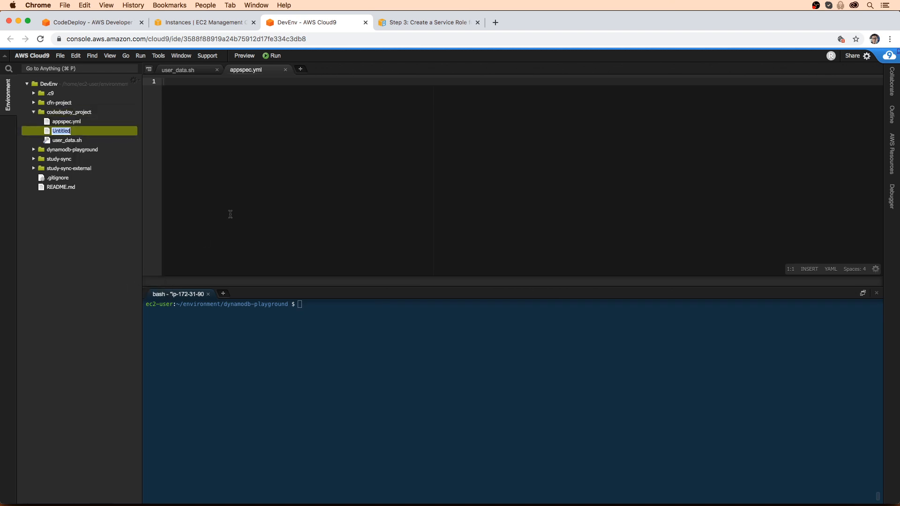
key("Return")
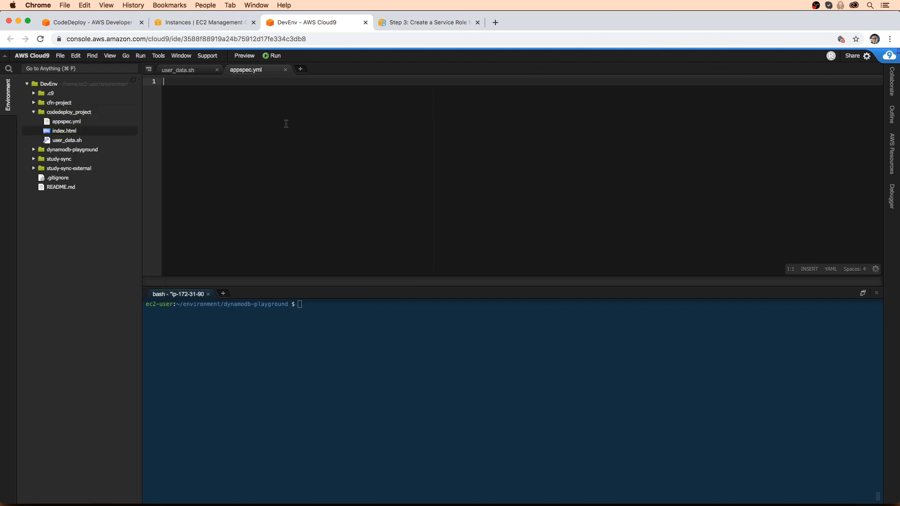
Step: Copy the HTML page markup from user_data.sh into index.html
left_click(63, 140)
left_click(210, 141)
left_click_drag(210, 141, 165, 119)
key("cmd+c")
left_click(65, 130)
key("cmd+v")
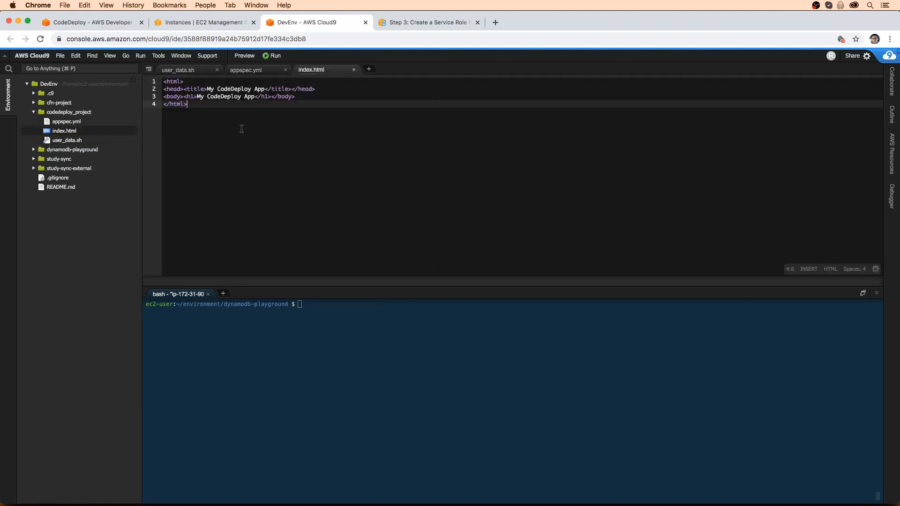
Step: Append V2 to the title and the h1 heading in index.html and save the file
left_click(265, 88)
type("V2")
left_click(254, 96)
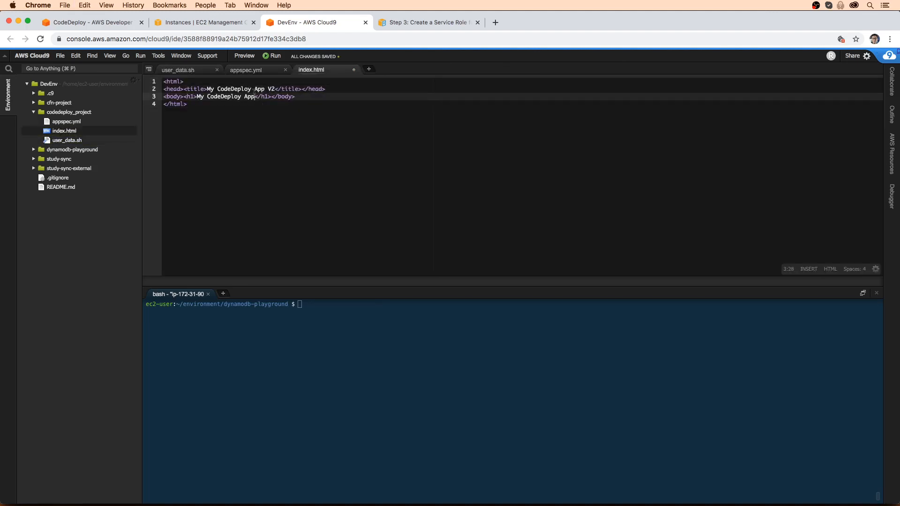
type("V2")
left_click(240, 159)
key("cmd+s")
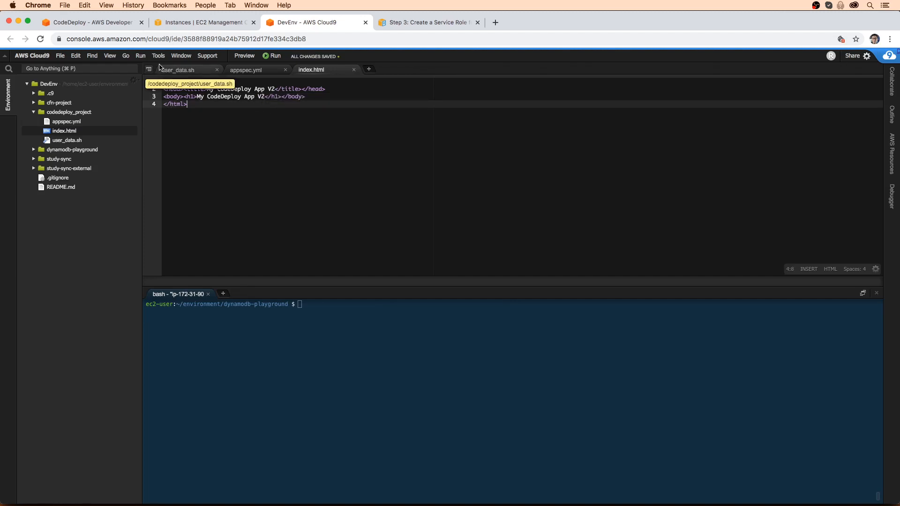
Step: Return to the CodeDeploy deployment form and review its Amazon S3 revision location settings
left_click(117, 24)
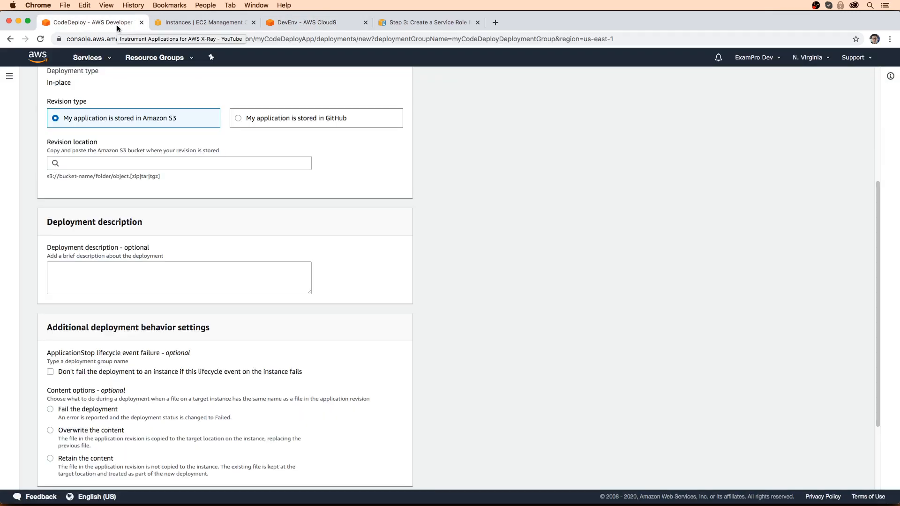
scroll(174, 226, "up", 5)
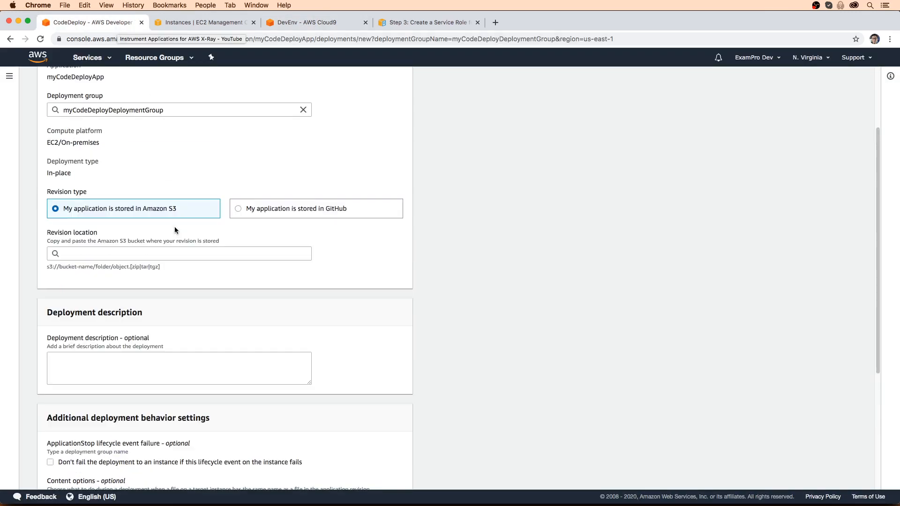
scroll(175, 230, "down", 5)
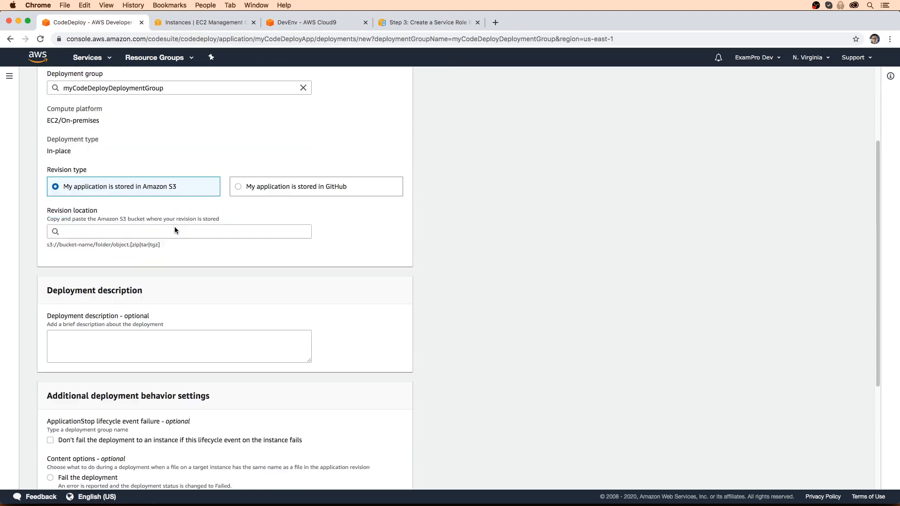
Step: Open the CodeCommit repositories list in a separate browser tab, keeping the deployment form open
scroll(175, 228, "down", 7)
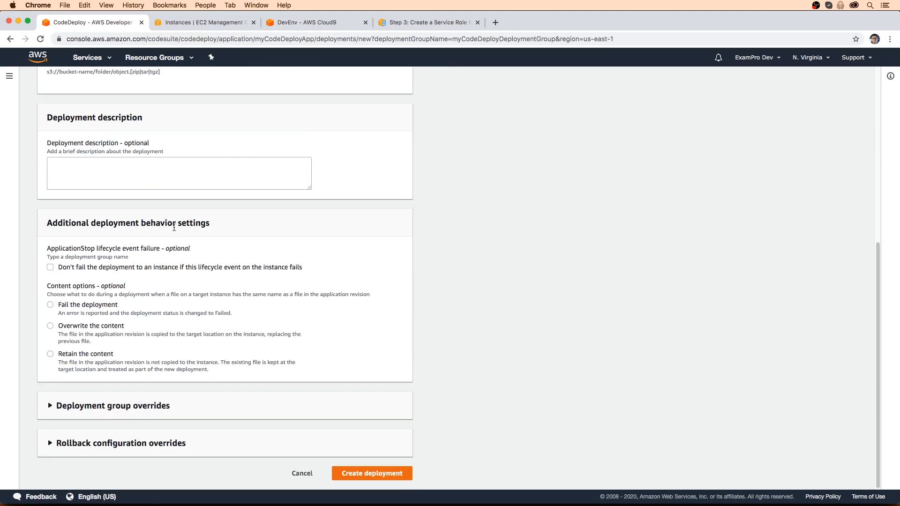
scroll(196, 255, "up", 10)
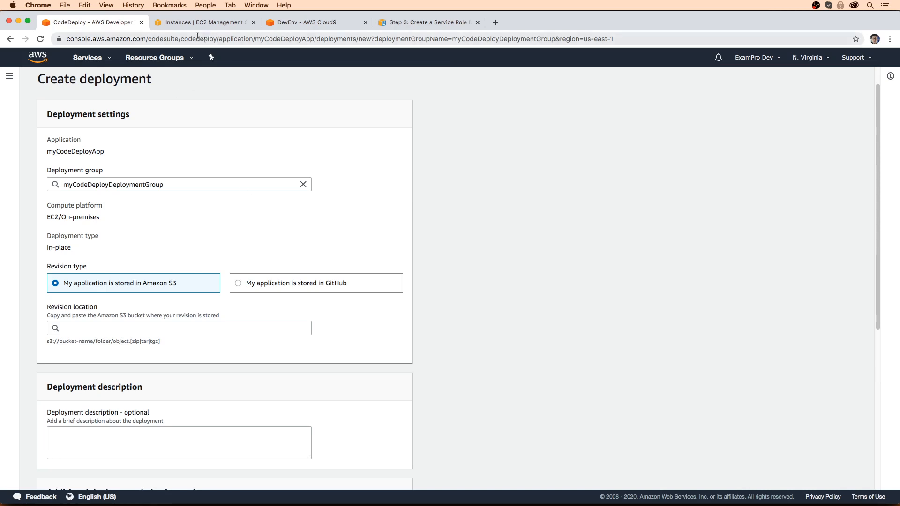
left_click(87, 57)
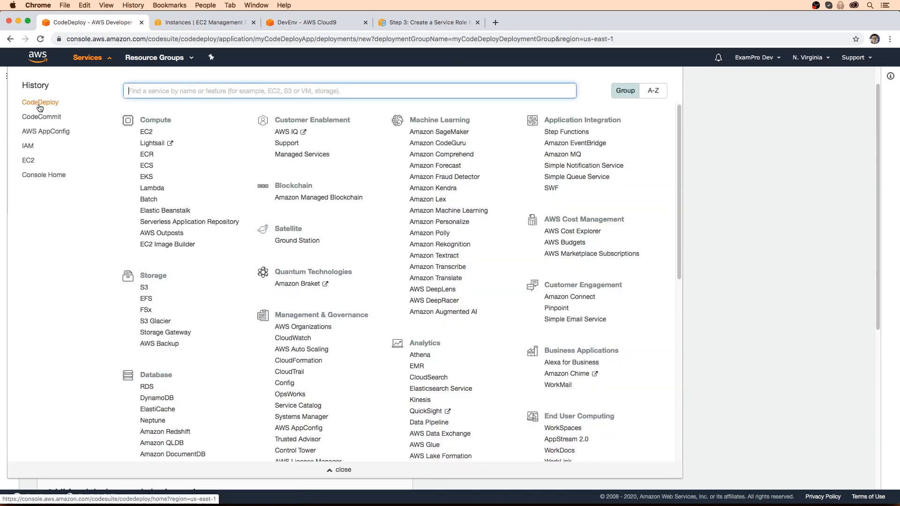
right_click(41, 117)
left_click(223, 61)
left_click(207, 24)
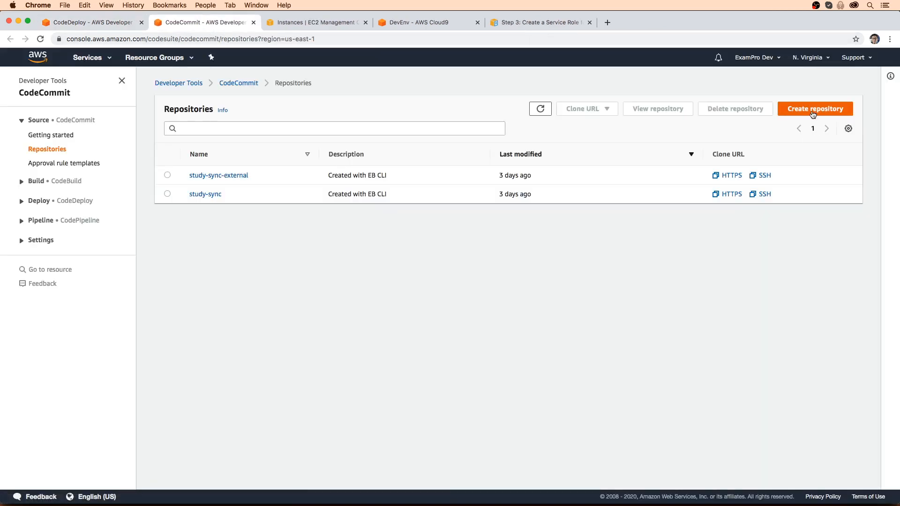
Step: Create a CodeCommit repository named my-code-deploy-app and copy its HTTPS clone URL
left_click(813, 111)
left_click(160, 206)
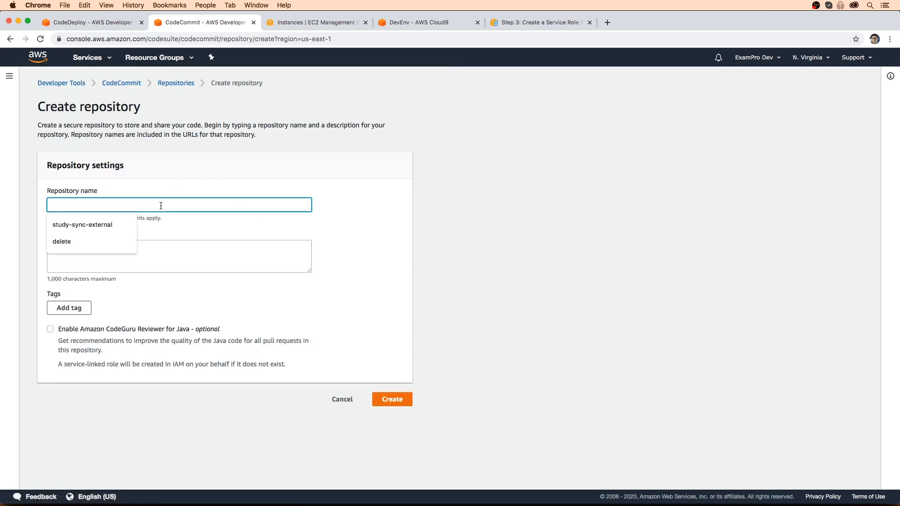
type("my-code-deploy")
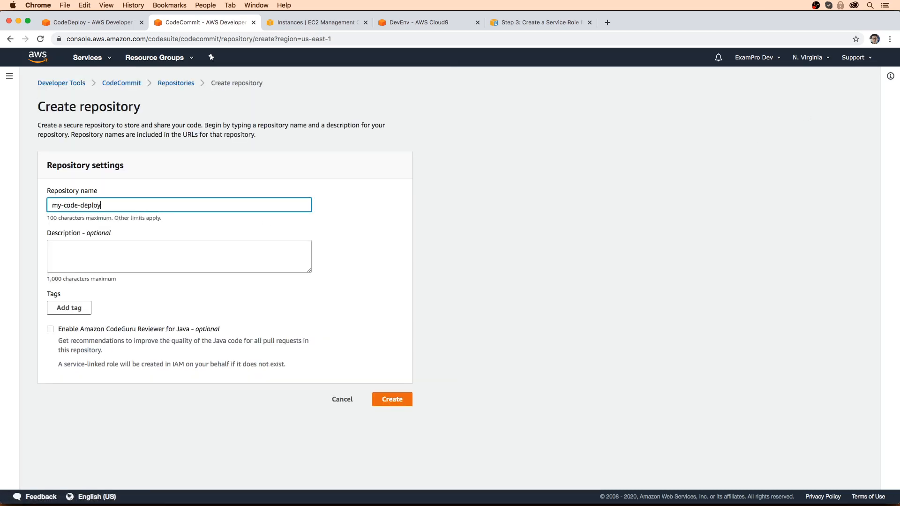
type("-app")
left_click(343, 266)
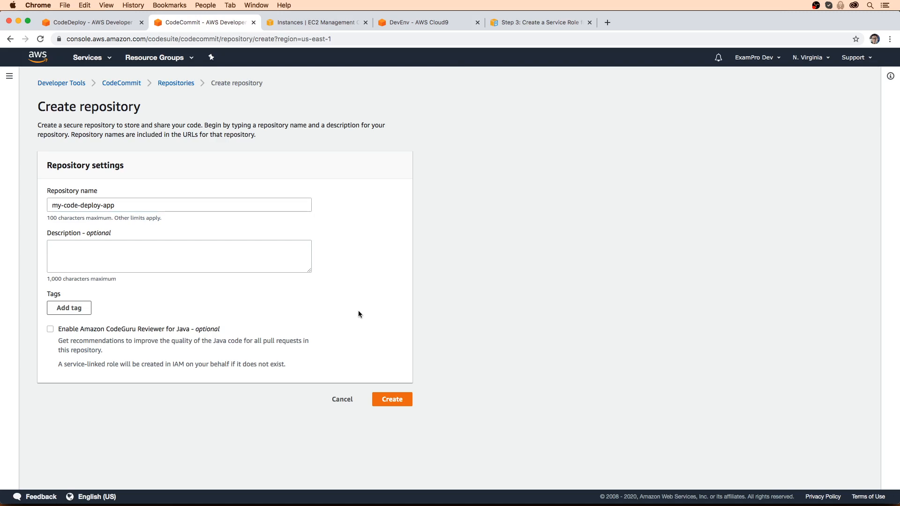
left_click(389, 399)
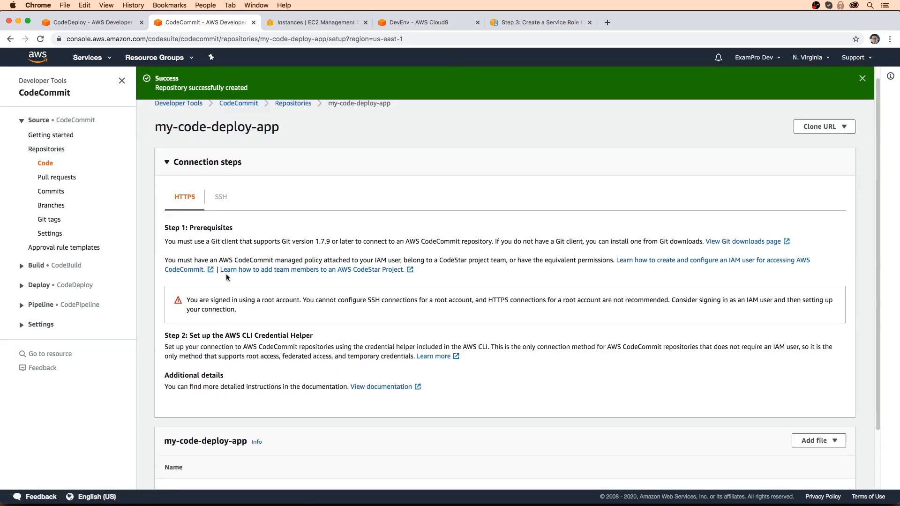
left_click(842, 142)
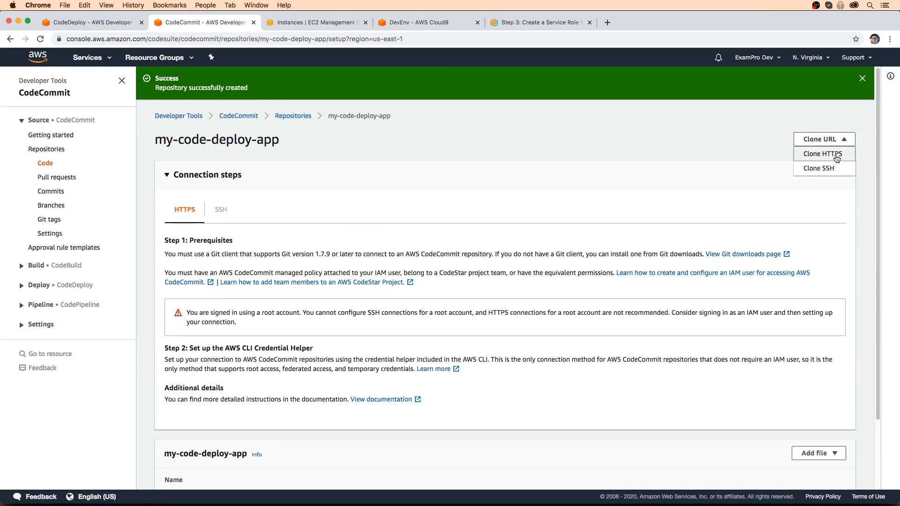
left_click(823, 154)
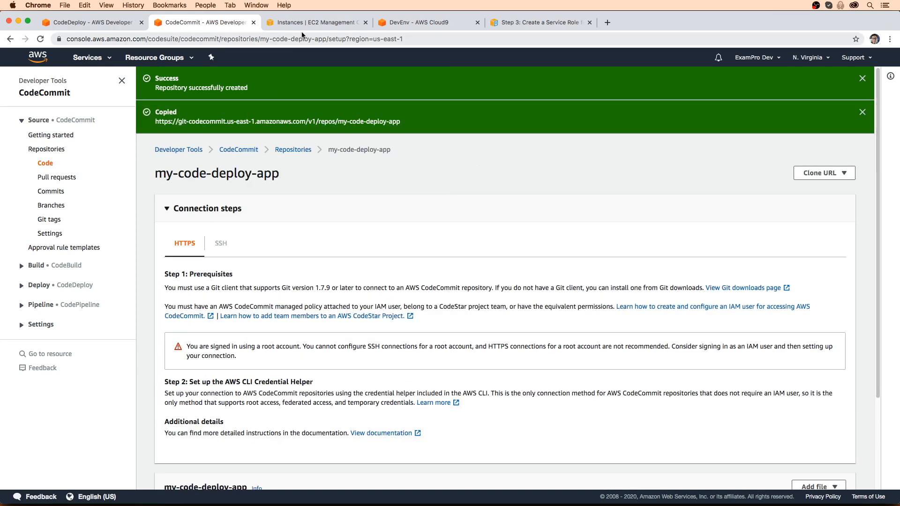
Step: Switch to the Cloud9 environment and change the terminal's working directory to ~/environment/codedeploy_project/
key("super+4")
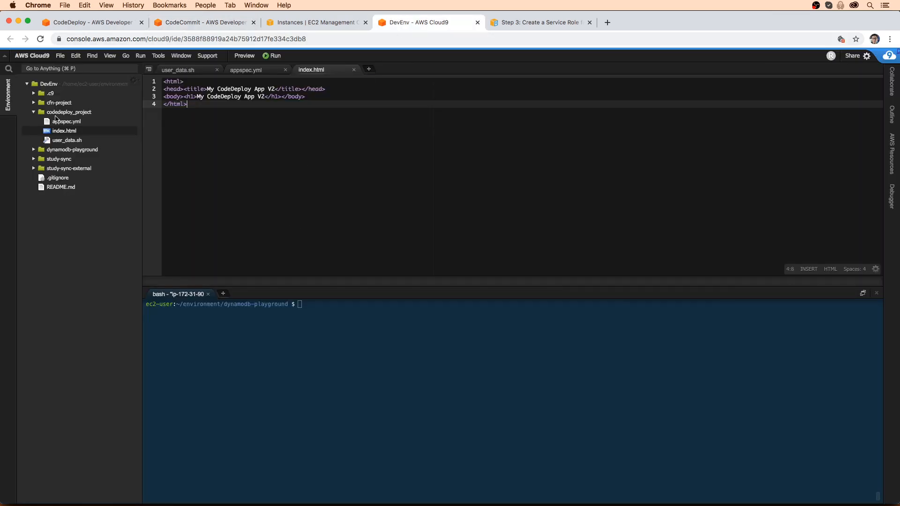
left_click(280, 322)
type("cd ~/")
type("env")
key("Tab")
type("co")
key("Tab")
key("Return")
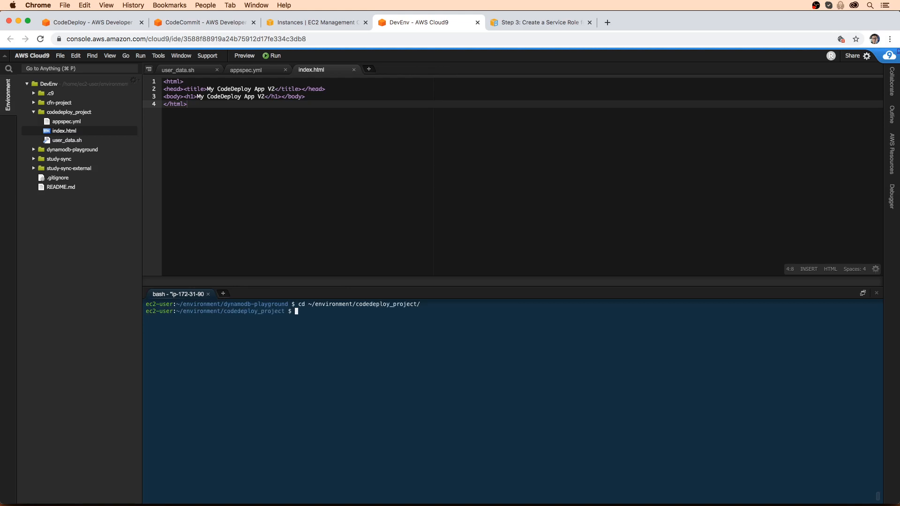
Step: Clone the my-code-deploy-app repository with git using the copied HTTPS URL
type("git clone")
key("super+v")
key("Return")
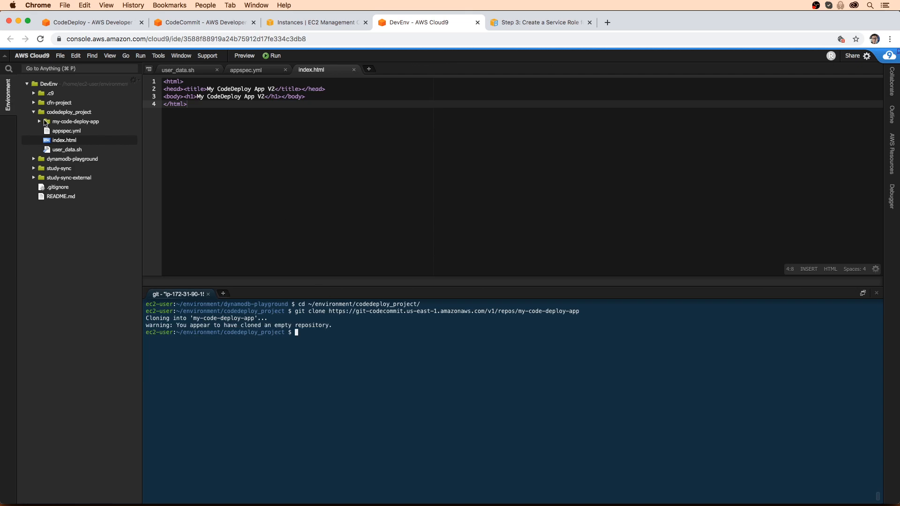
Step: Move index.html and appspec.yml from the codedeploy_project folder into the my-code-deploy-app folder
left_click(40, 123)
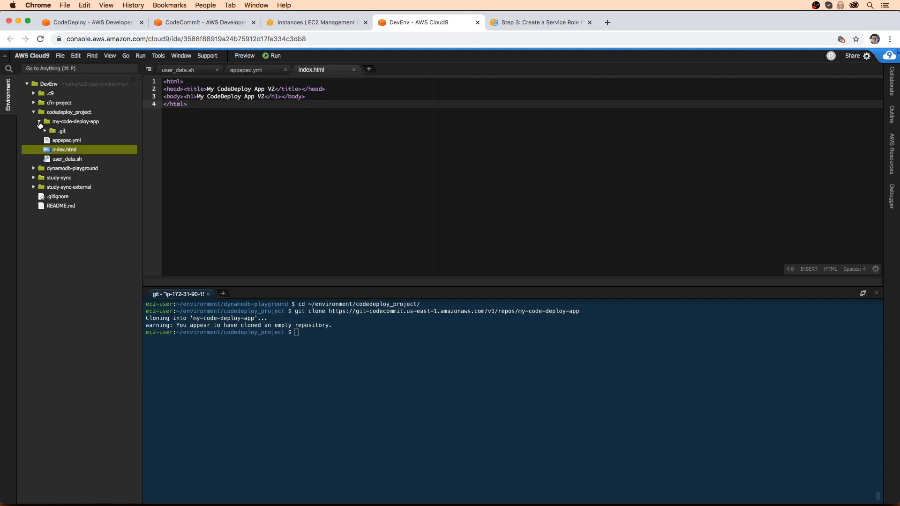
left_click_drag(57, 149, 73, 126)
left_click(291, 349)
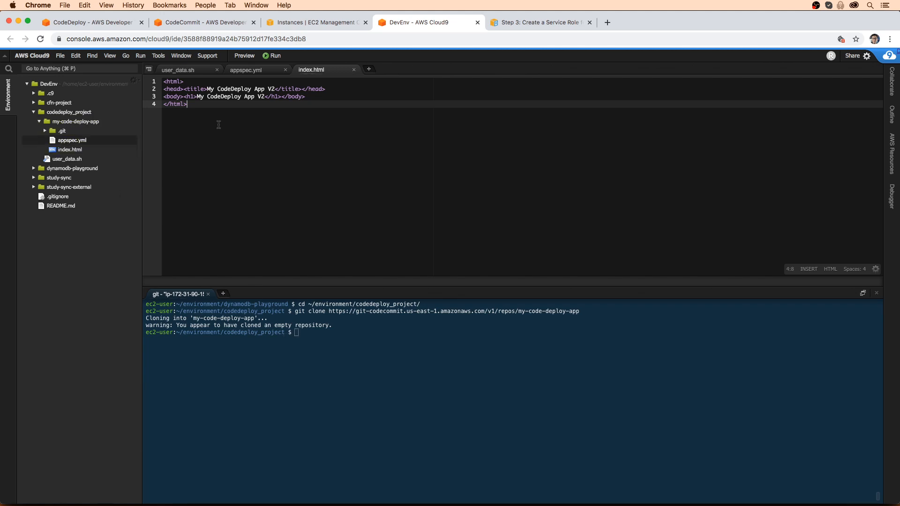
Step: Open appspec.yml and add the lines version: 0.0 and os: linux
left_click(96, 143)
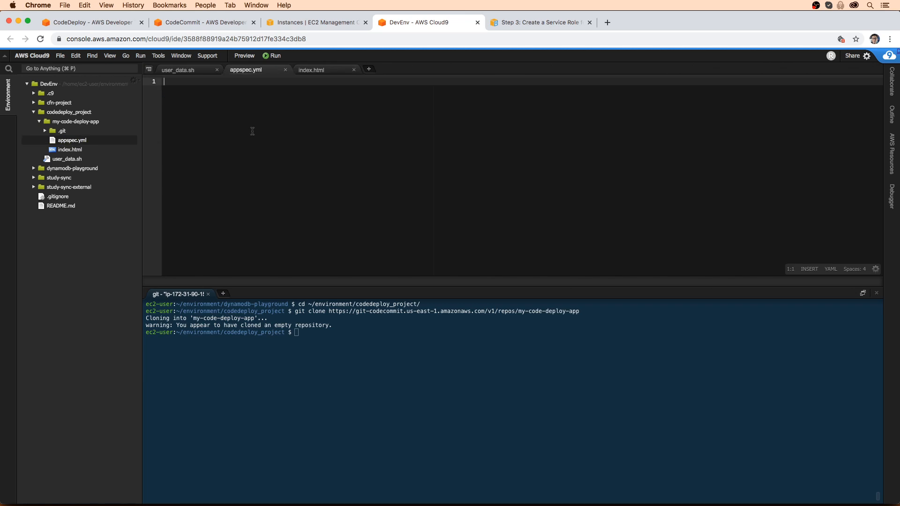
type("version: 0.0")
key("Return")
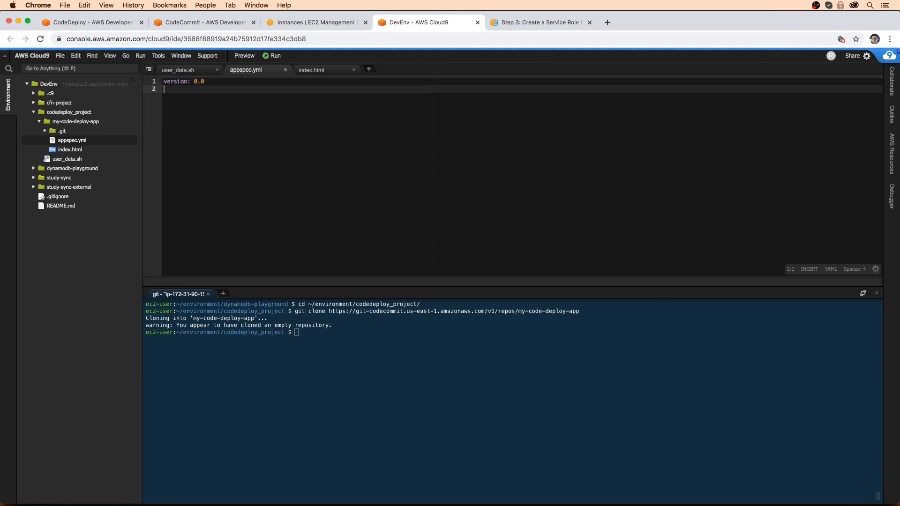
type("os: linux")
key("Return")
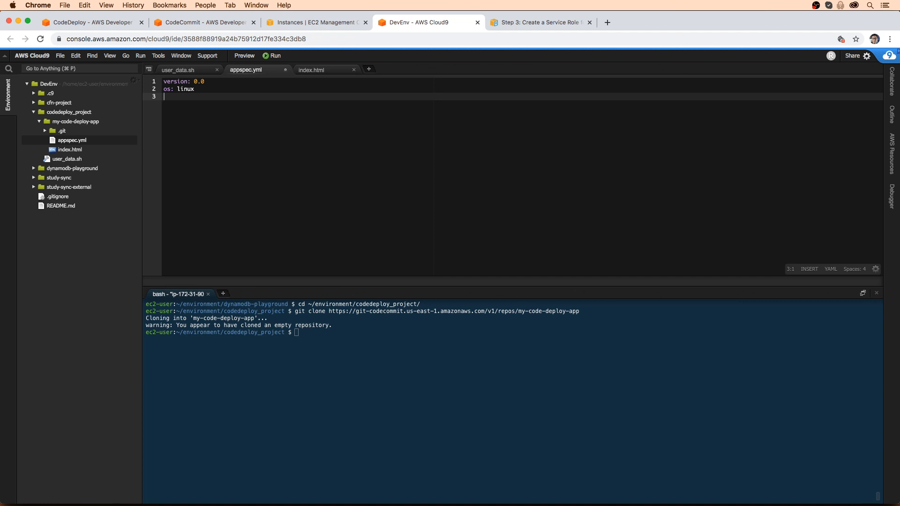
Step: Add a files section to appspec.yml with source / and destination /var/www/html
type("files:")
key("Return")
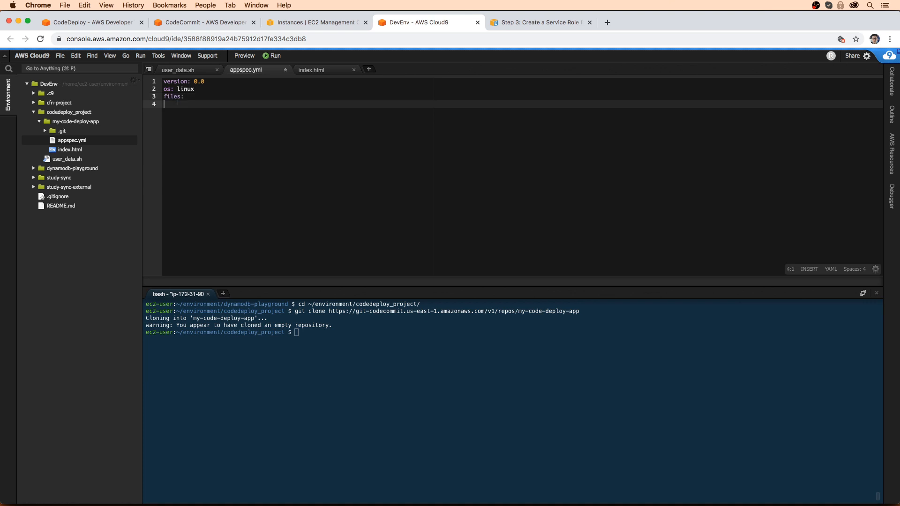
type("- source: /")
key("Return")
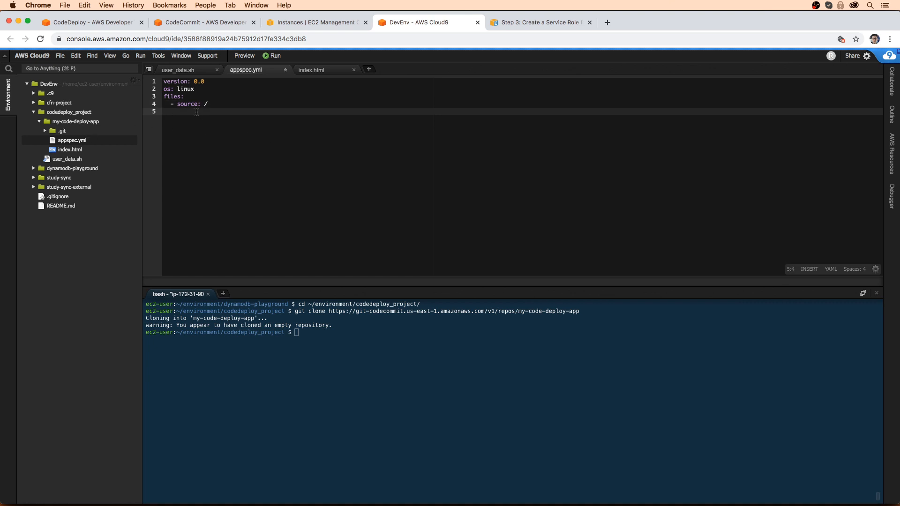
type("desti")
type("nation: /h")
type("ome/ec2-use")
key("BackSpace")
key("BackSpace")
key("BackSpace")
key("BackSpace")
key("BackSpace")
key("BackSpace")
key("BackSpace")
key("BackSpace")
key("BackSpace")
key("BackSpace")
key("BackSpace")
key("BackSpace")
type("var/www/html")
key("Return")
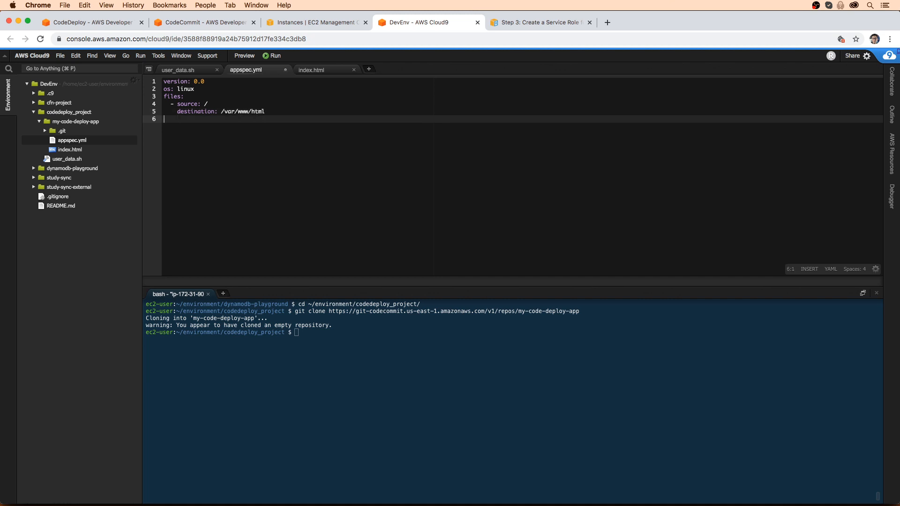
Step: Add a permissions section for object /var/www with owner ec2-user and group ec2-user
type("permissions:")
key("Return")
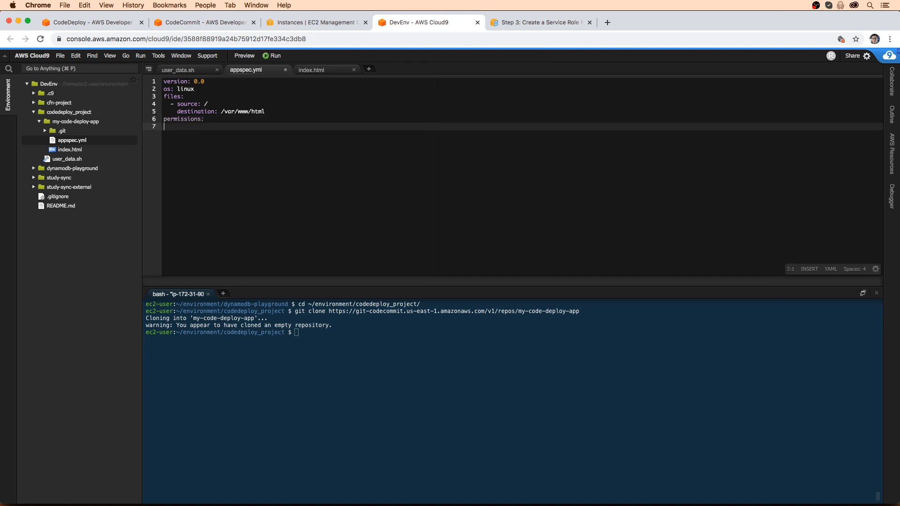
type("- object: /var/ww")
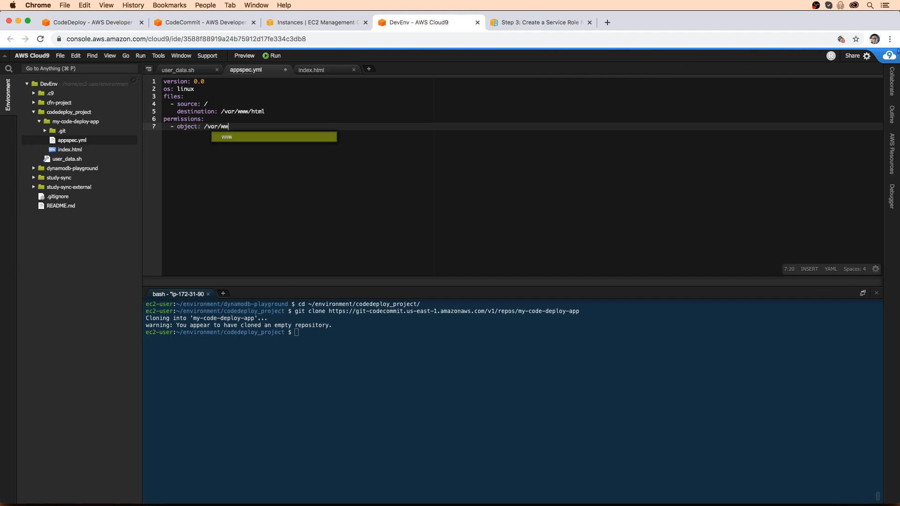
type("w")
key("Return")
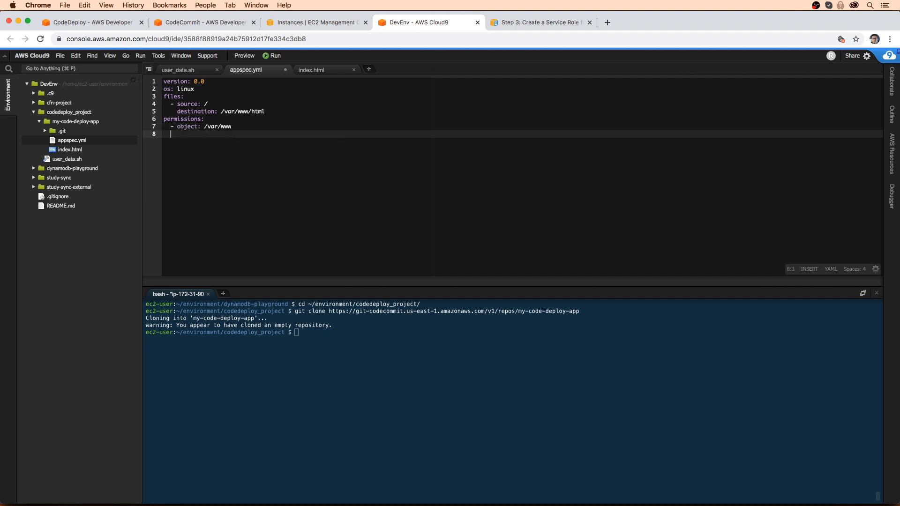
type("owner: ec2-user")
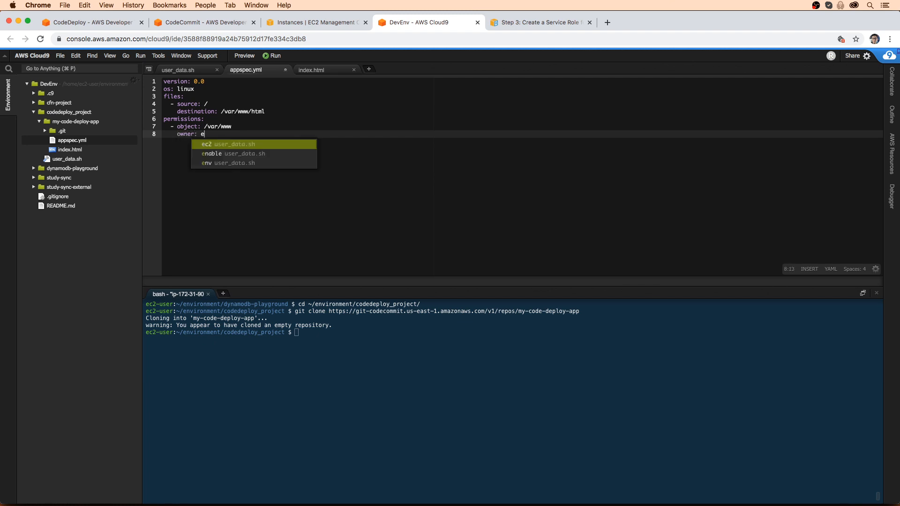
key("Return")
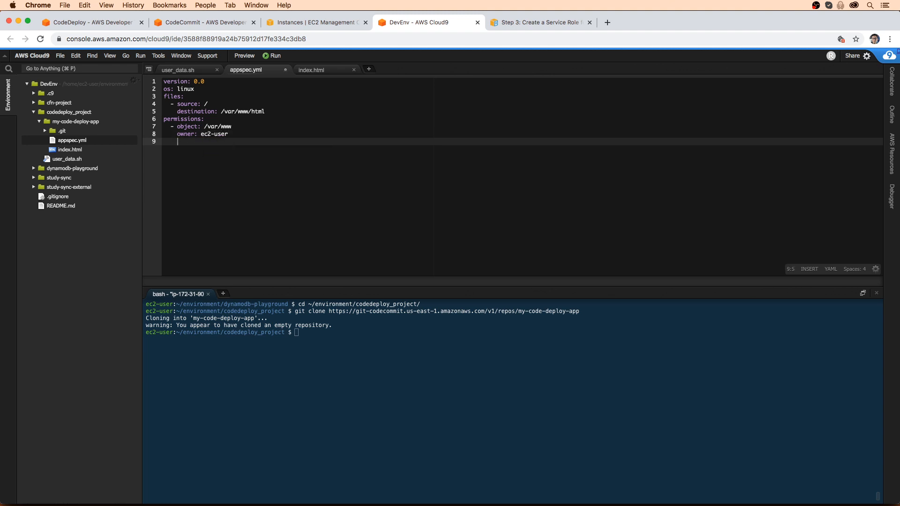
type("group :ec")
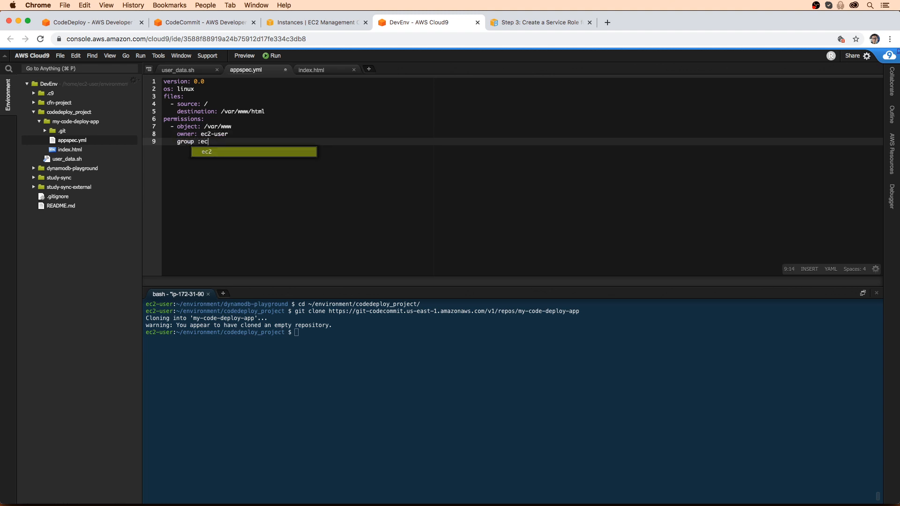
key("BackSpace")
key("BackSpace")
key("BackSpace")
key("BackSpace")
type(": ec2-user")
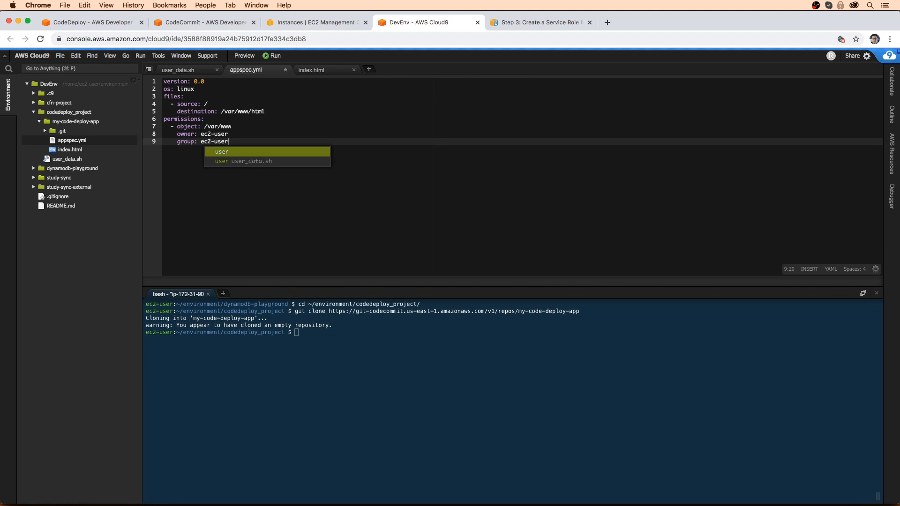
key("Escape")
key("Return")
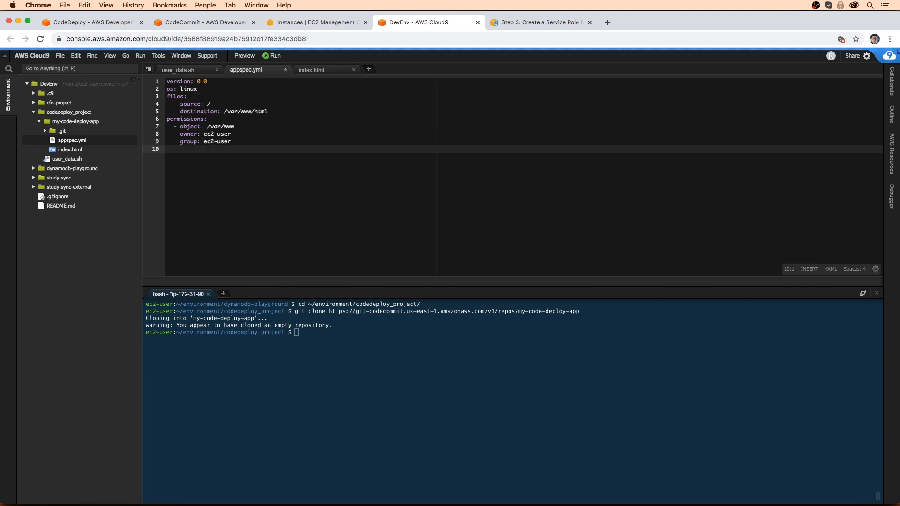
Step: Add a hooks section containing an ApplicationStop hook below the permissions section
type("hooks:")
key("Return")
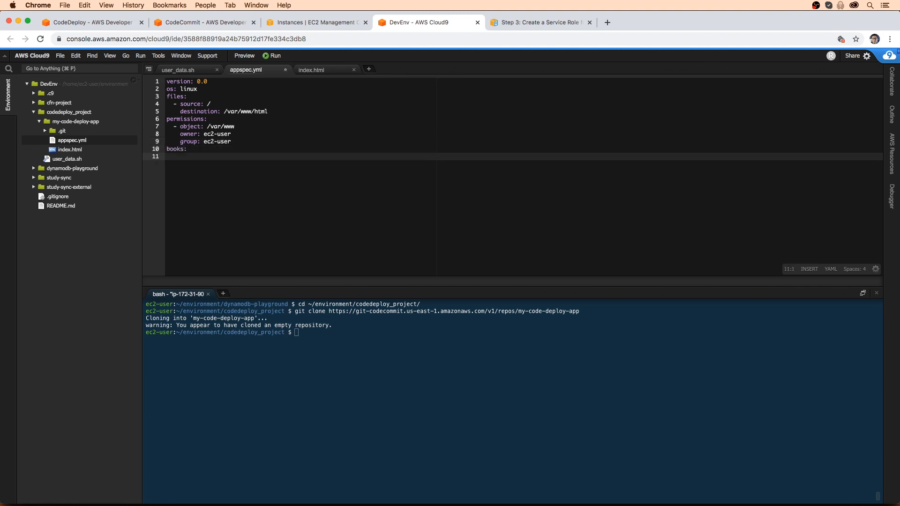
key("Up")
key("shift+Right")
type("h")
key("super+Right")
key("Return")
type("ApplicationStop:")
key("Return")
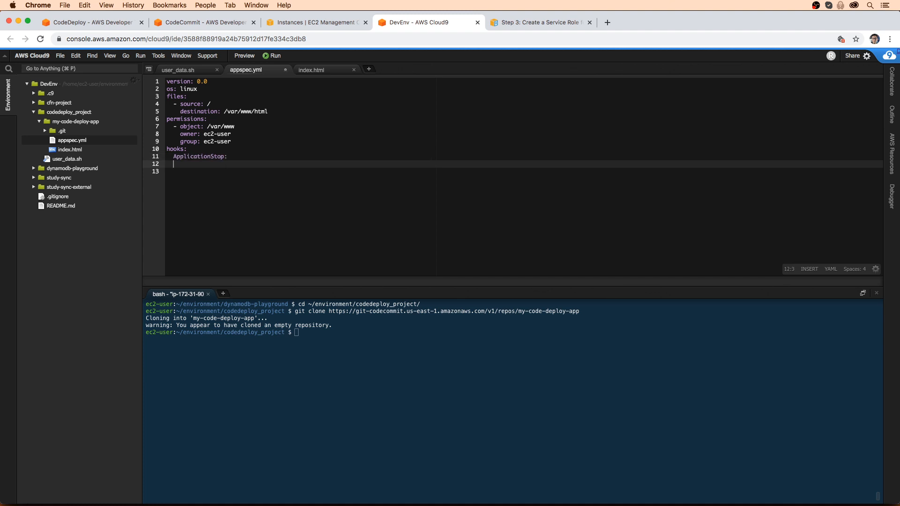
Step: Give the ApplicationStop hook the location stop_app.sh and a timeout of 10
type("- location: stop_app.sh")
key("Return")
type("-")
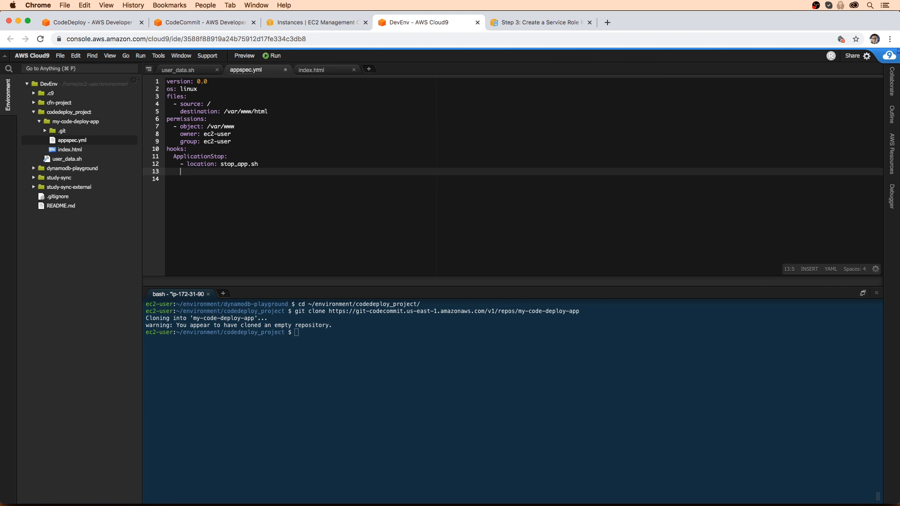
key("BackSpace")
type("timout")
key("BackSpace")
key("BackSpace")
type("out: 10")
key("Return")
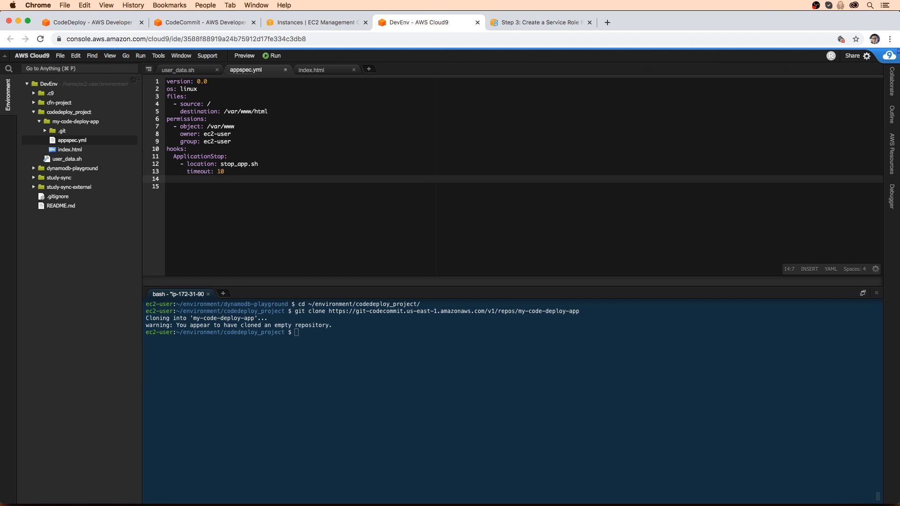
Step: Set the timeout of the ApplicationStop hook to 6
left_click(225, 171)
key("BackSpace")
key("BackSpace")
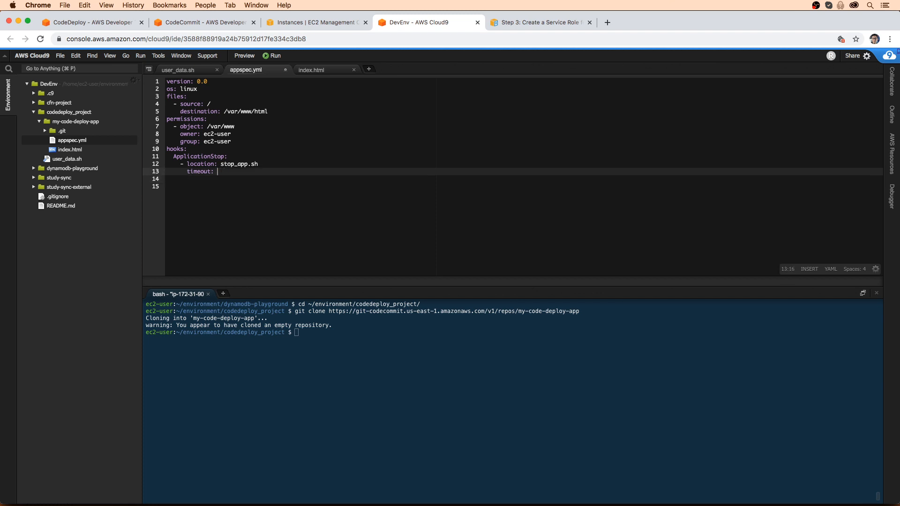
type("6")
key("Return")
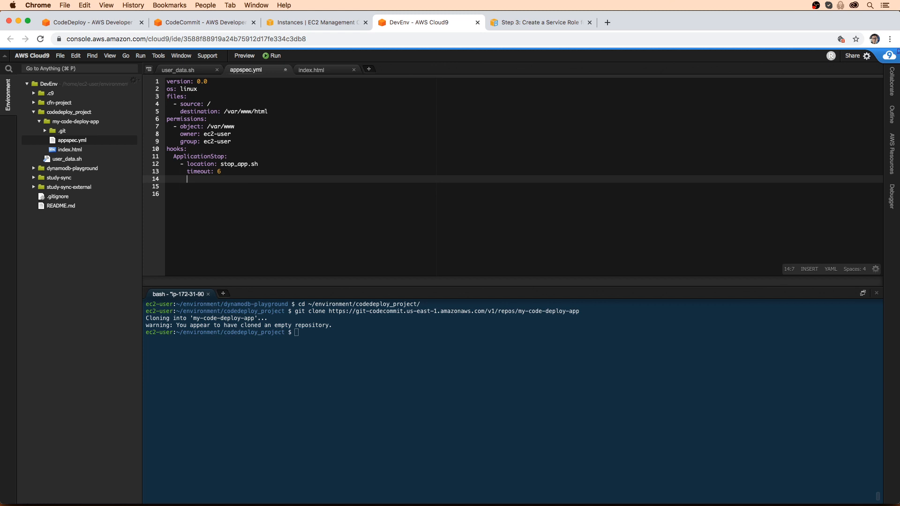
Step: Set runas to ec2-user for the ApplicationStop hook in appspec.yml and save the file
type("runas: ec")
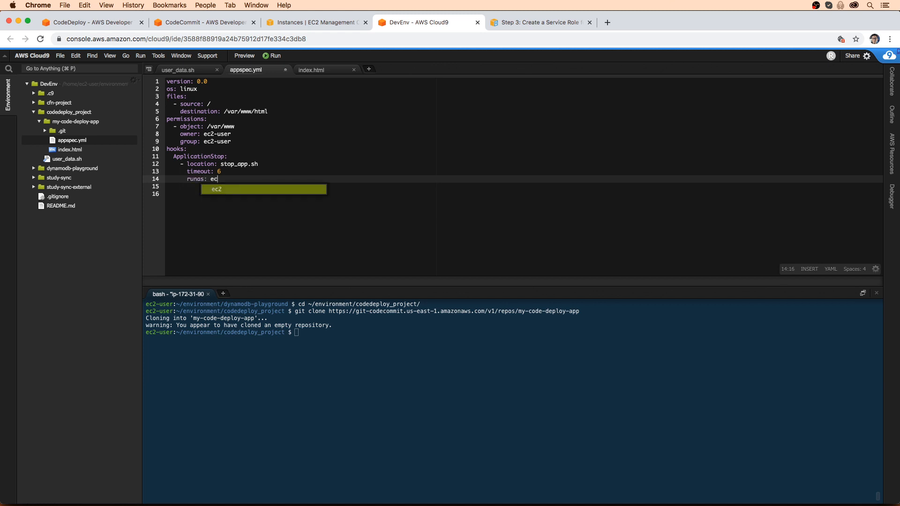
type("2-user")
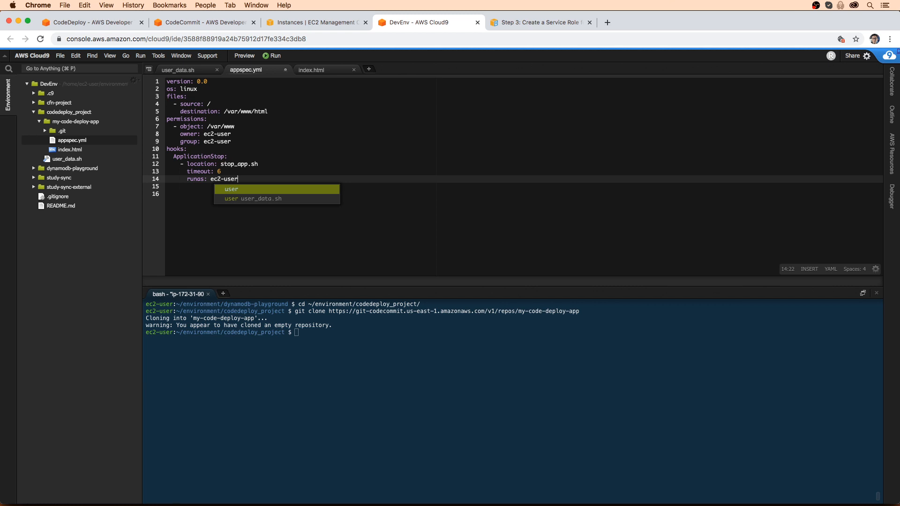
left_click(283, 141)
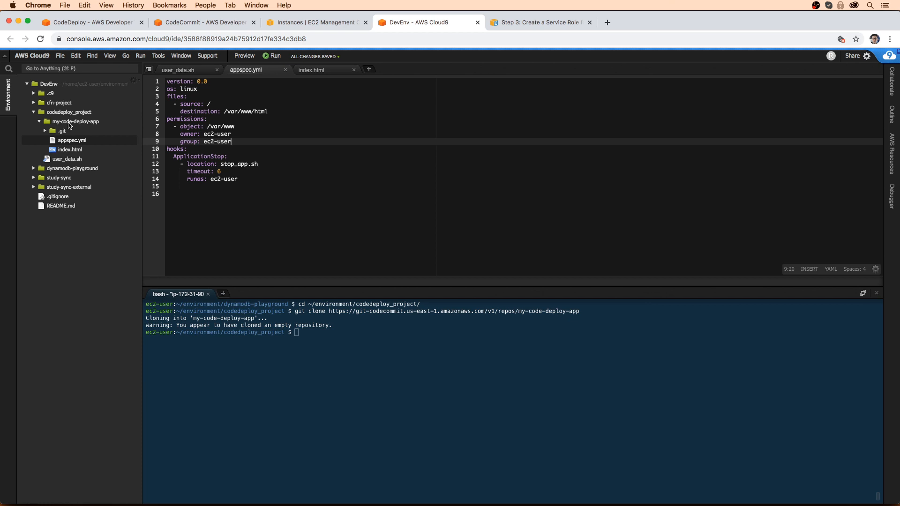
Step: Create a new file named stop_app.sh in the my-code-deploy-app folder
right_click(70, 122)
key("Escape")
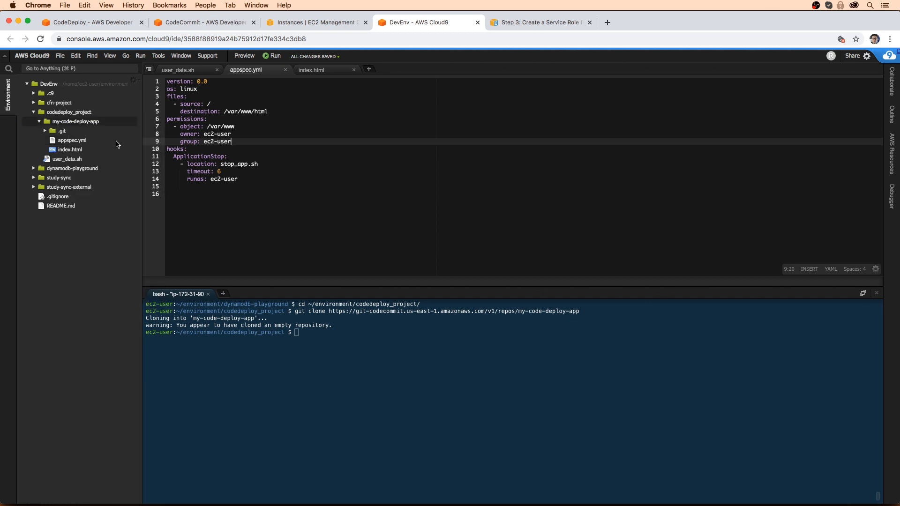
right_click(77, 122)
left_click(119, 291)
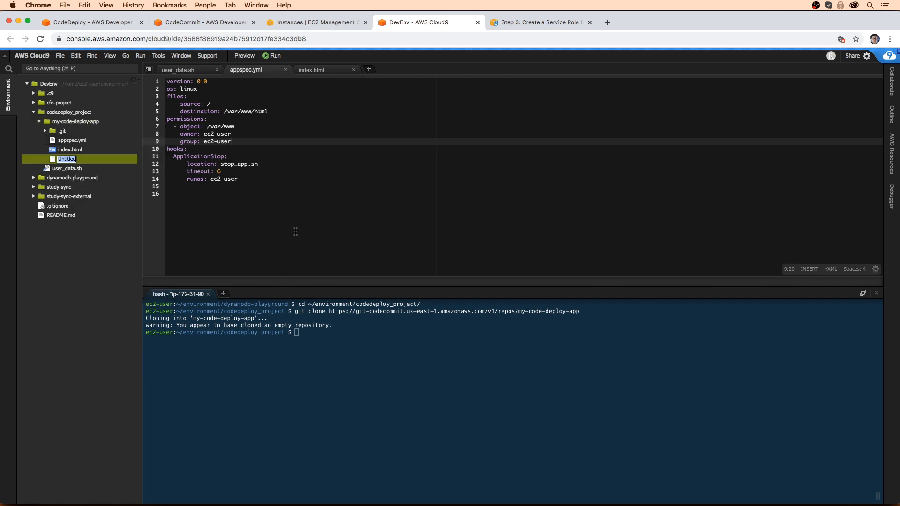
type("stopp_app.sh")
key("Return")
right_click(70, 162)
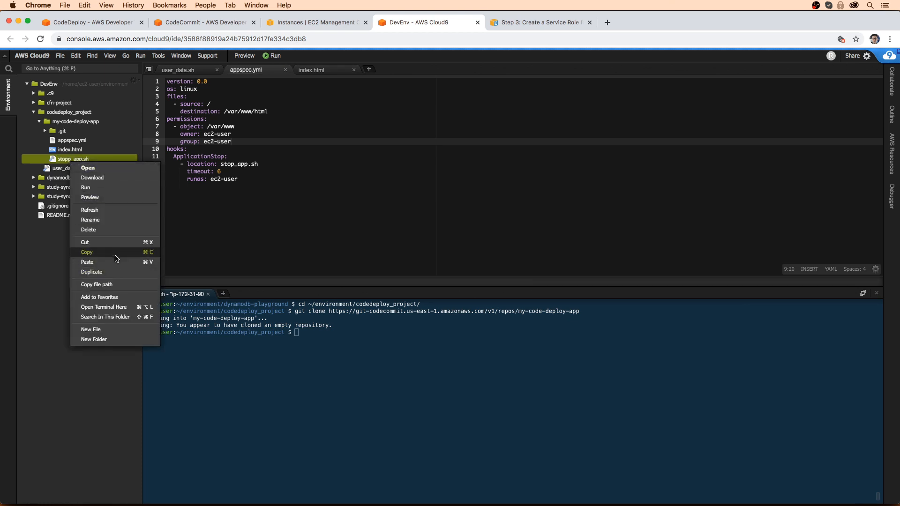
left_click(117, 220)
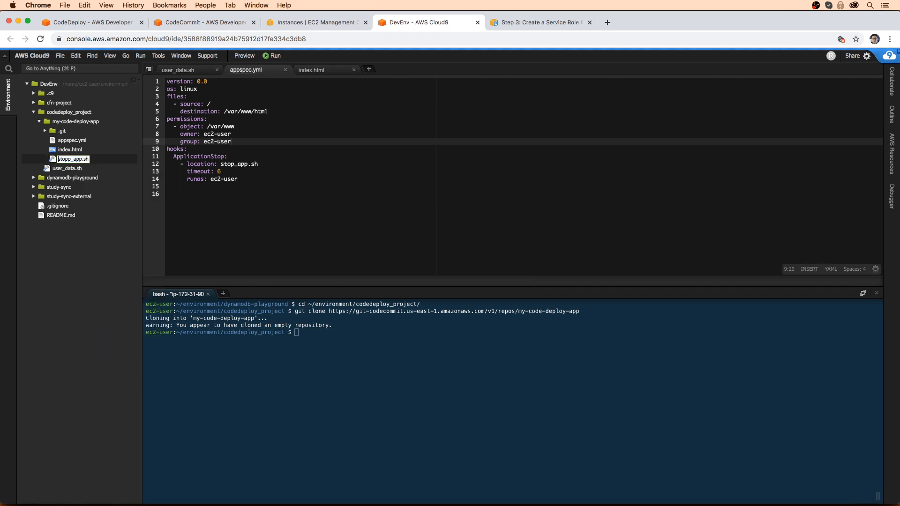
key("BackSpace")
key("Return")
Step: Open stop_app.sh and add the command "sudo systemctl start httpd", reusing the line from user_data.sh
double_click(89, 159)
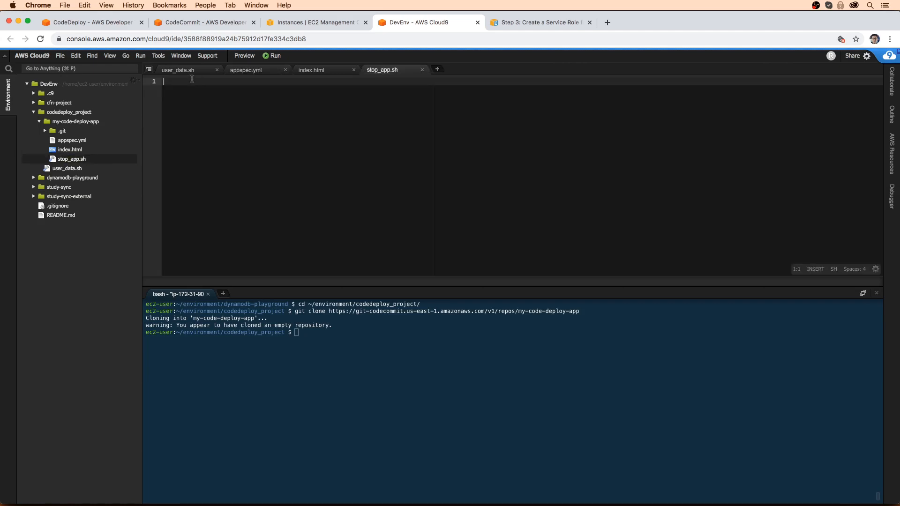
left_click(192, 70)
left_click(270, 156)
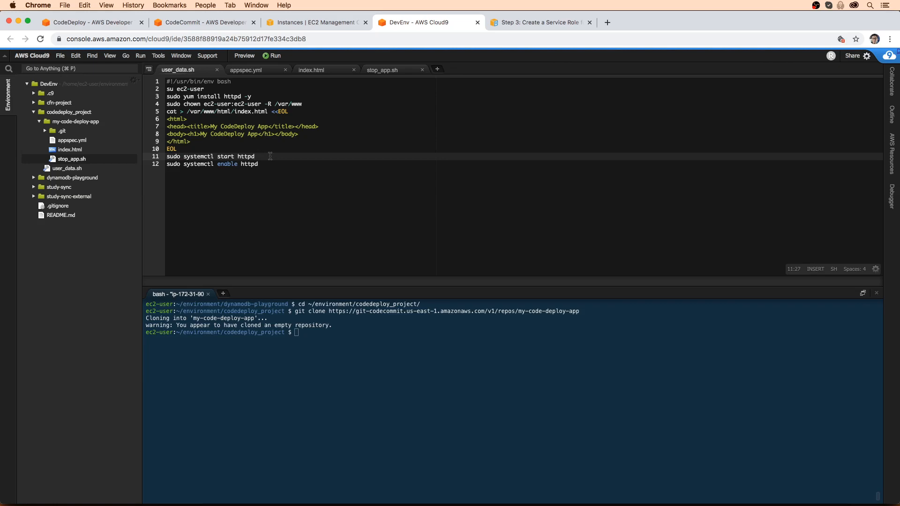
left_click(371, 72)
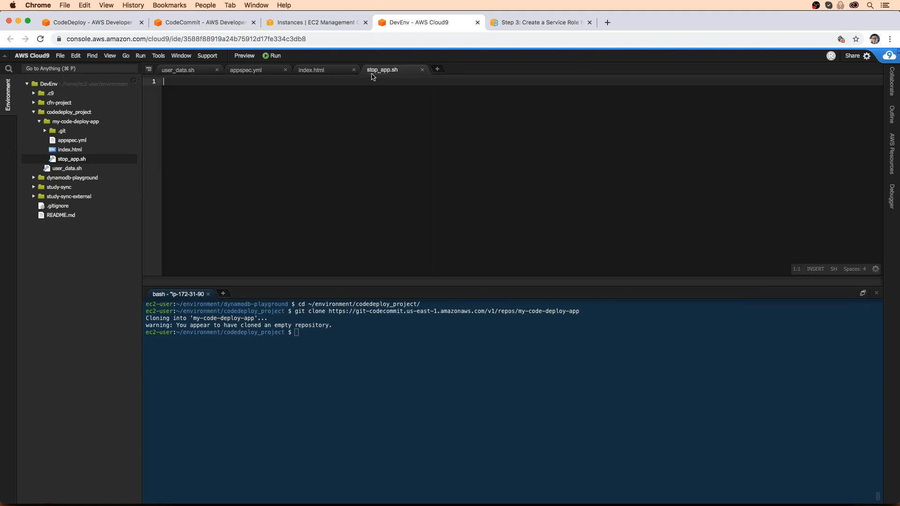
type("sudo systemctl start httpd")
double_click(235, 82)
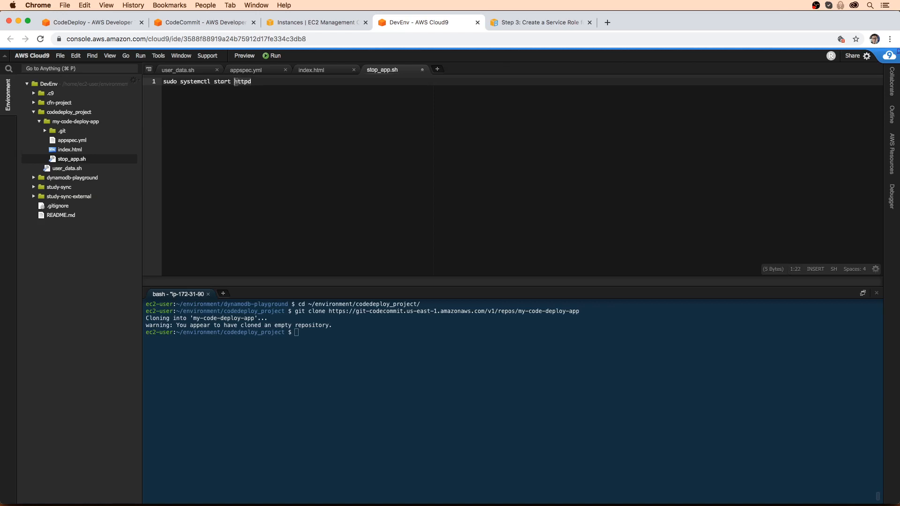
Step: Connect to the MyCodeDeployApp EC2 instance through Session Manager
left_click(322, 26)
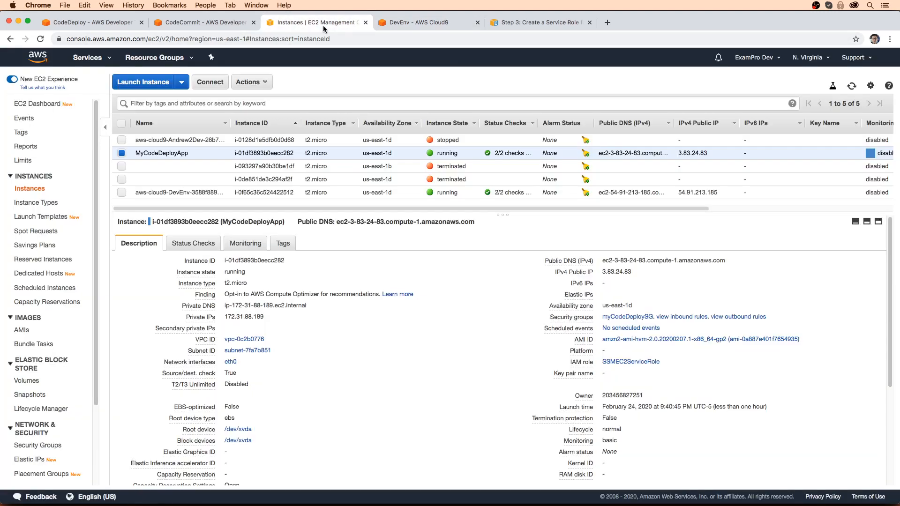
left_click(210, 82)
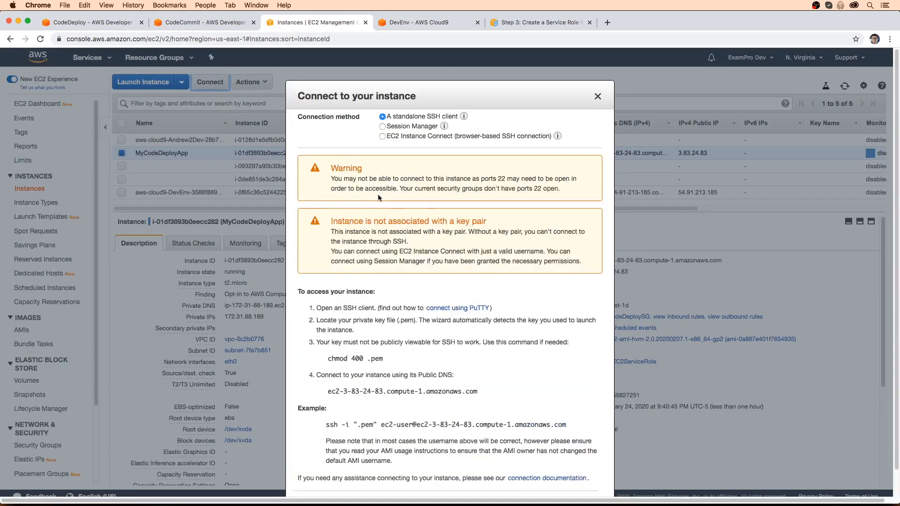
left_click(403, 126)
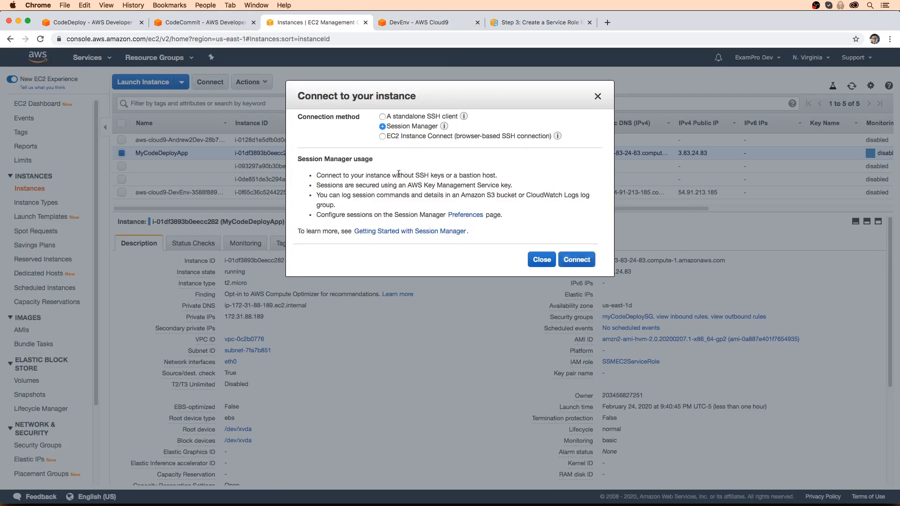
left_click(576, 259)
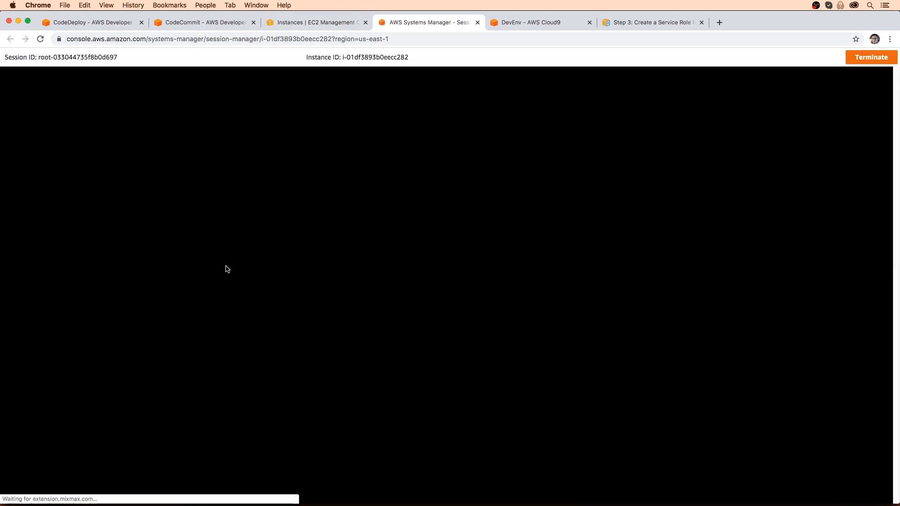
Step: Switch the session's shell to ec2-user with "sudo su - ec2-user"
type("sud")
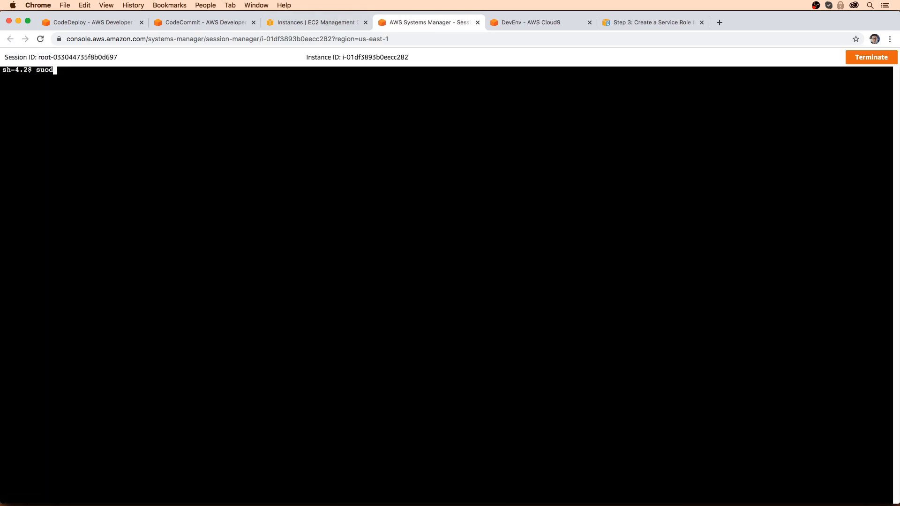
type("o su - ec2-")
type("user")
key("Return")
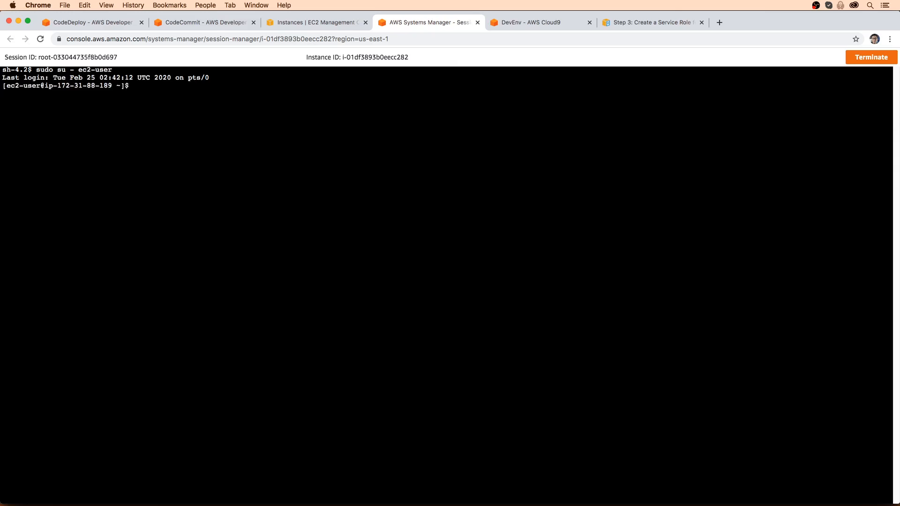
Step: Look up the location of httpd with whereis and copy the /usr/sbin/httpd path
type("whereis httpd")
key("Return")
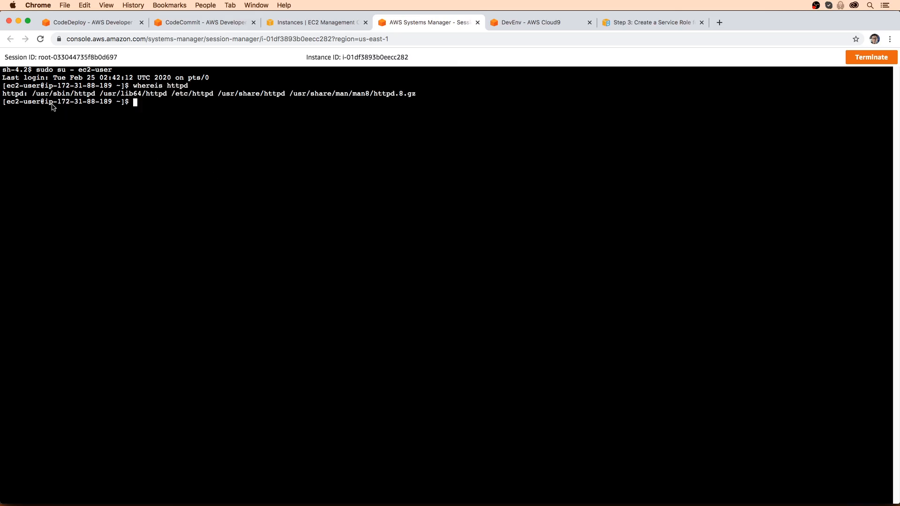
left_click_drag(32, 94, 95, 98)
key("super+c")
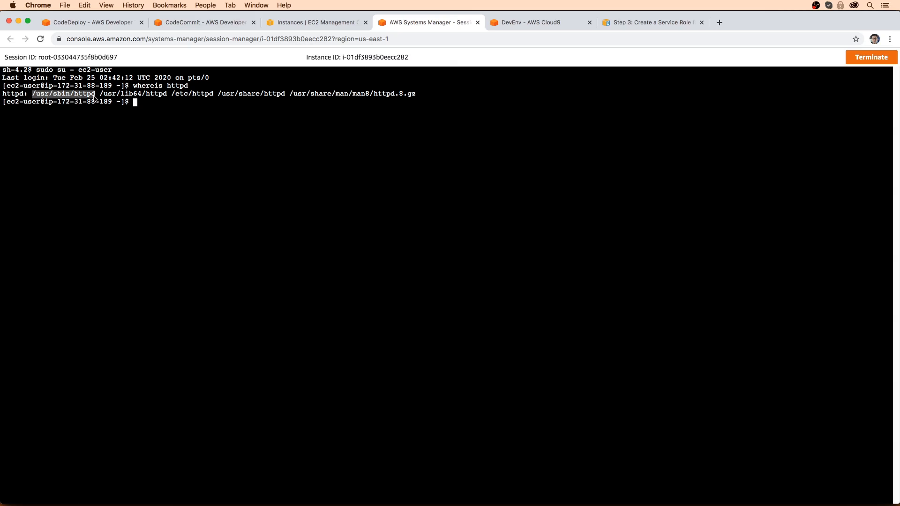
Step: Try running /usr/sbin/httpd directly in the instance's shell
left_click(120, 118)
key("super+v")
key("Return")
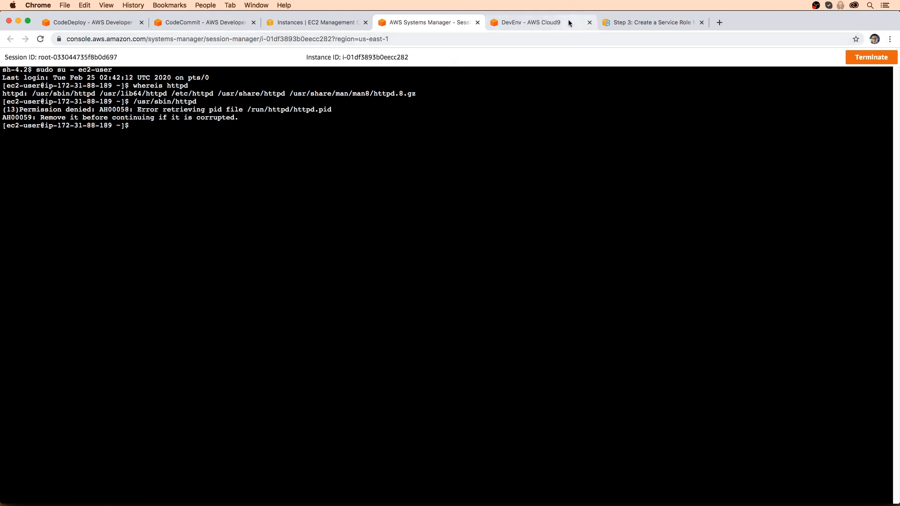
Step: Return to Cloud9, change the command in stop_app.sh to "sudo systemctl start /usr/sbin/httpd", and save it
left_click(535, 22)
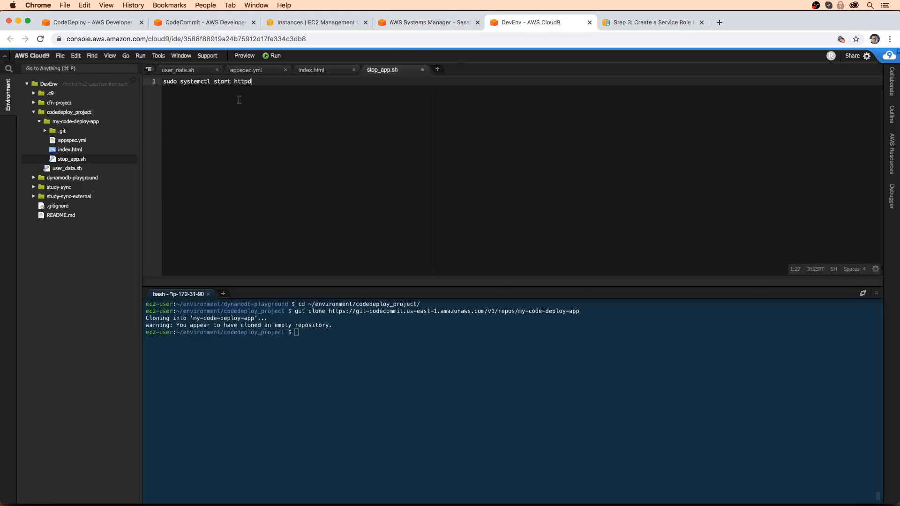
left_click(234, 83)
type("/usr/sbin/httpd.")
key("BackSpace")
type("/")
key("BackSpace")
key("BackSpace")
key("BackSpace")
key("BackSpace")
key("BackSpace")
key("BackSpace")
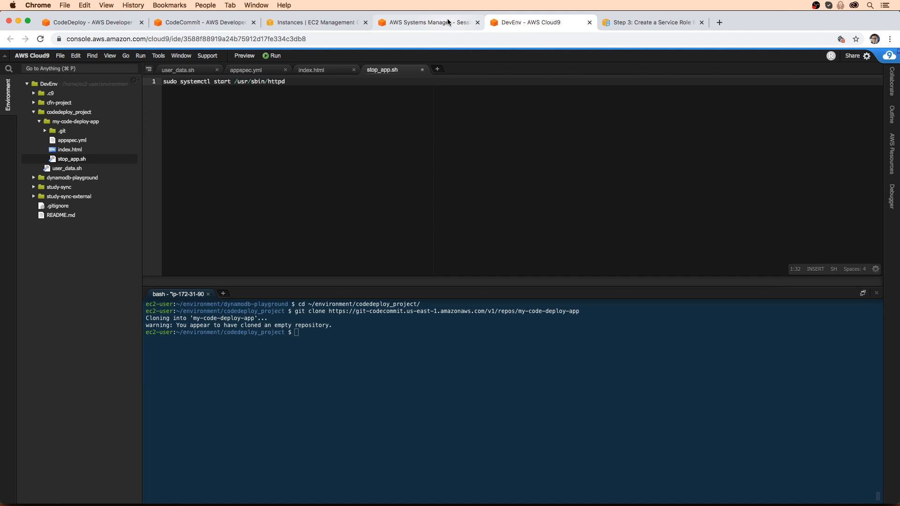
key("super+s")
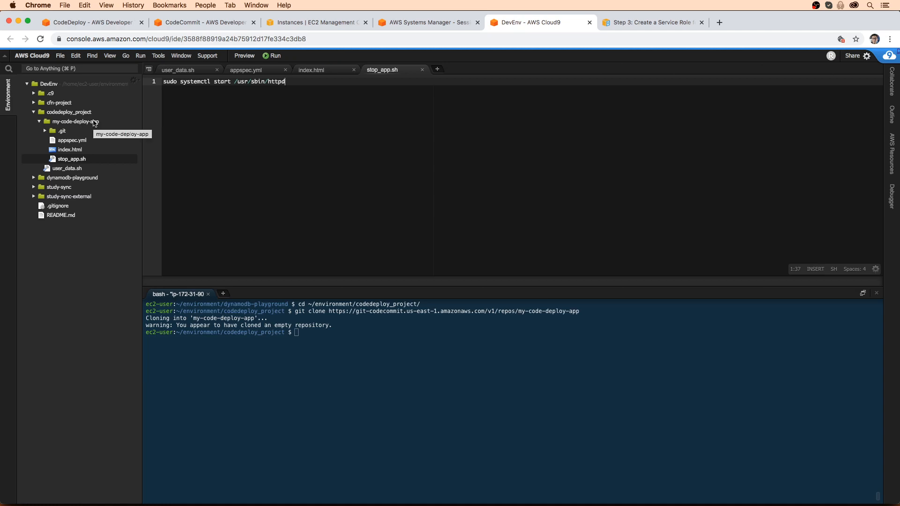
Step: Rename stop_app.sh to restart_app.sh in the my-code-deploy-app folder
right_click(84, 159)
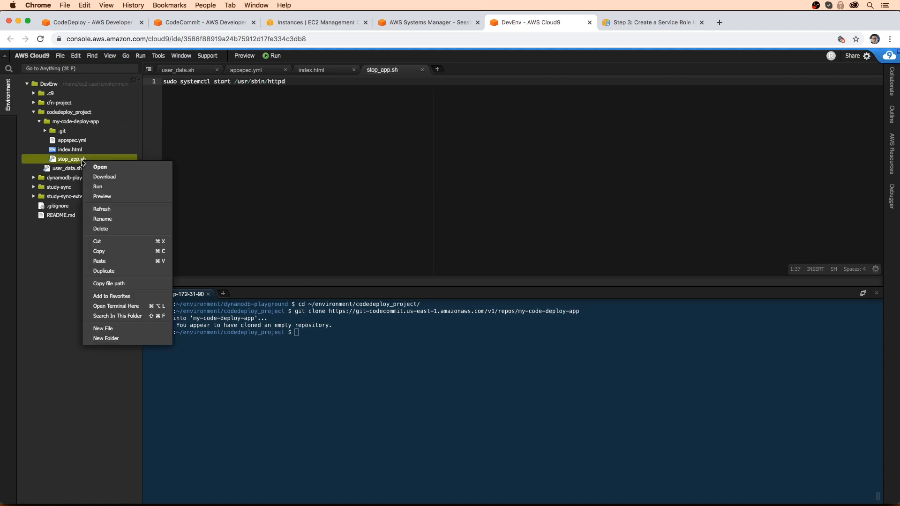
left_click(137, 218)
key("shift+Right")
key("shift+Right")
key("shift+Right")
key("shift+Right")
type("re")
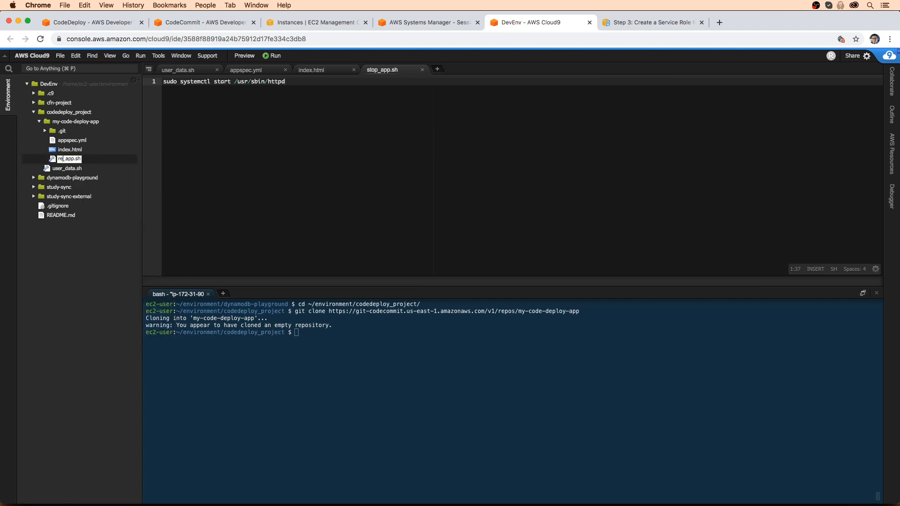
type("start")
key("Return")
Step: Change the systemctl action in restart_app.sh from start to restart and save the file
double_click(223, 81)
type("restart")
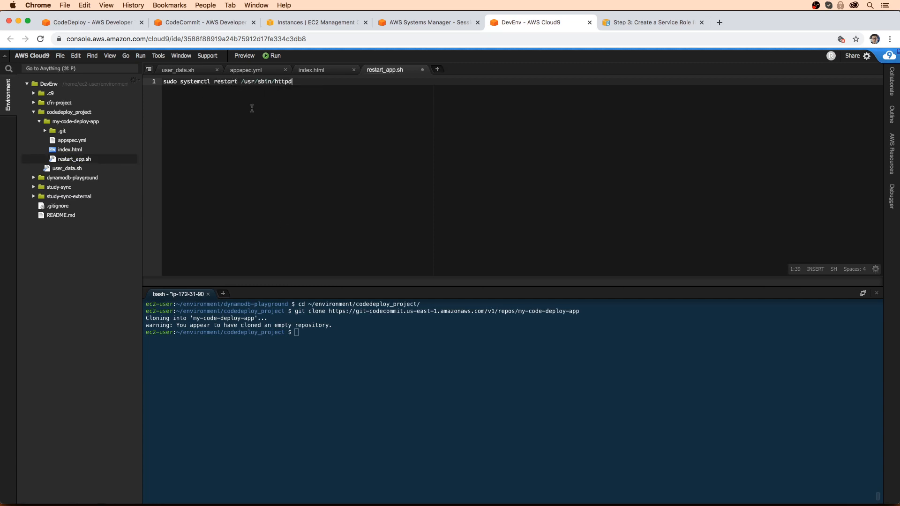
key("super+s")
Step: Change the ApplicationStop hook in appspec.yml to ApplicationStart
left_click(262, 71)
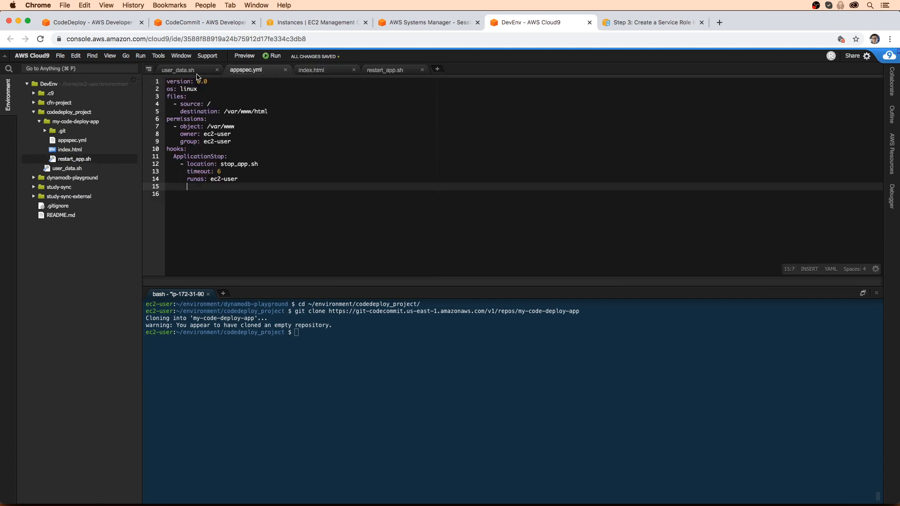
left_click(197, 157)
double_click(197, 157)
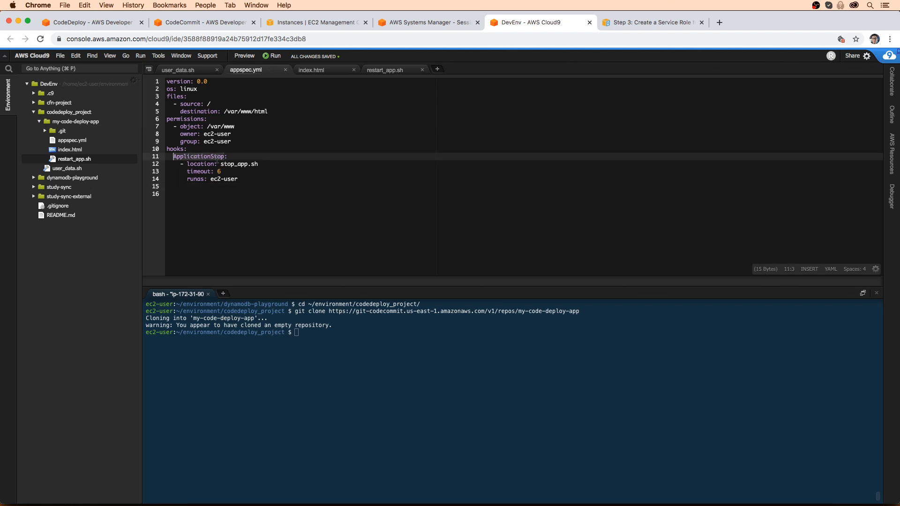
left_click(216, 157)
left_click_drag(210, 157, 225, 157)
type("Start")
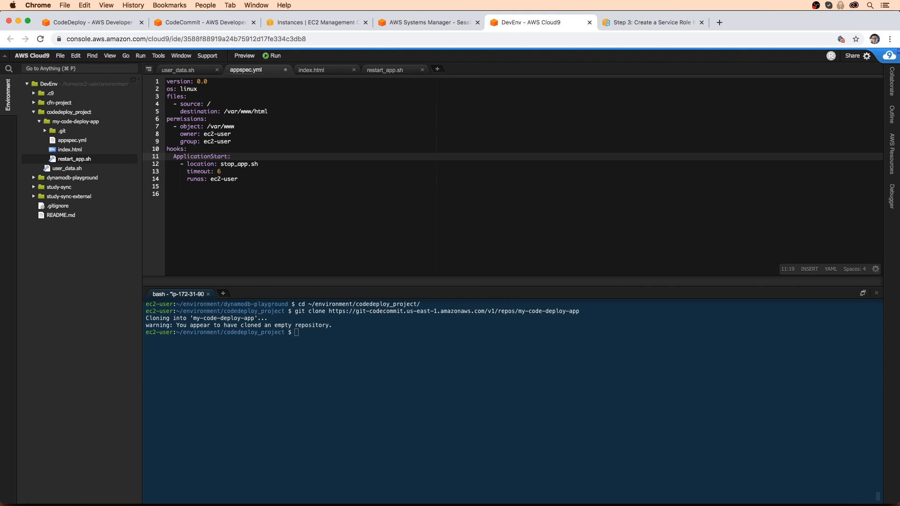
type(":")
Step: Insert an AfterInstall hook above ApplicationStart, with an empty line beneath it for its entries
key("Home")
key("Home")
key("Return")
key("Up")
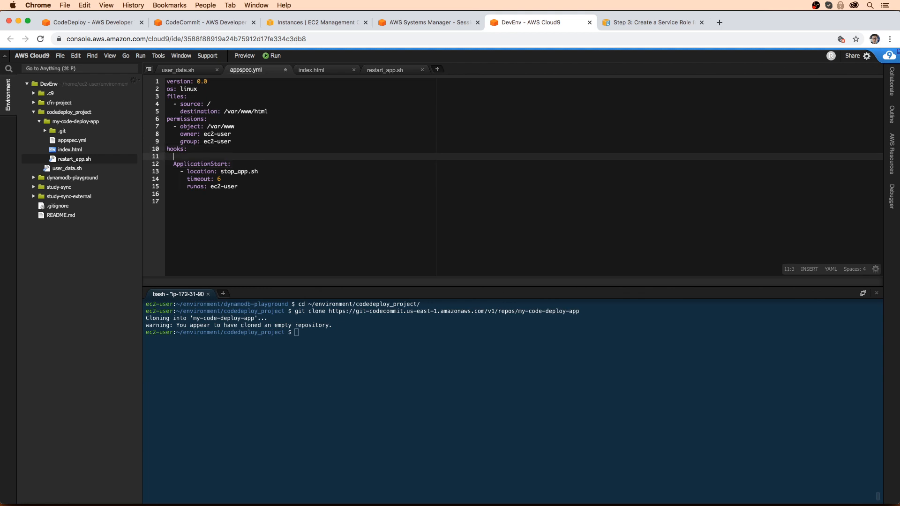
type("AfterInstall:")
key("Return")
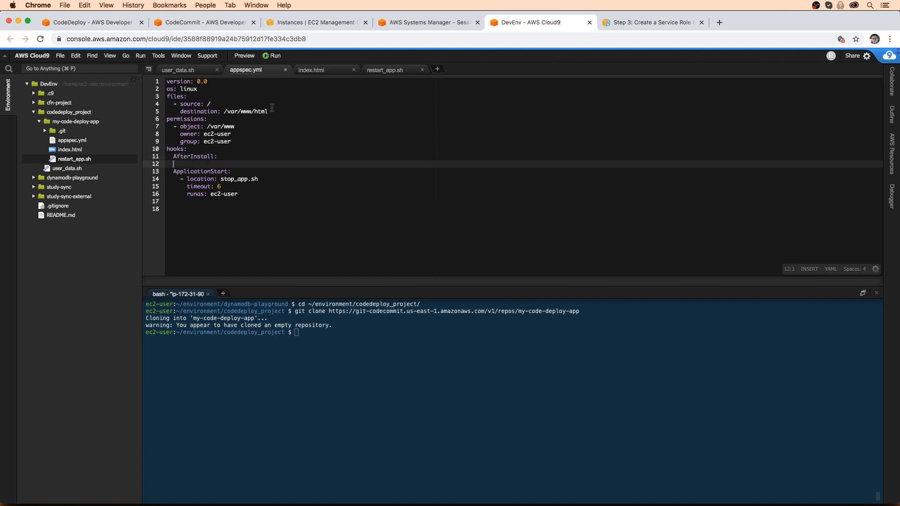
Step: Set the files destination to /revision and return to the empty line under AfterInstall
left_click_drag(269, 111, 181, 104)
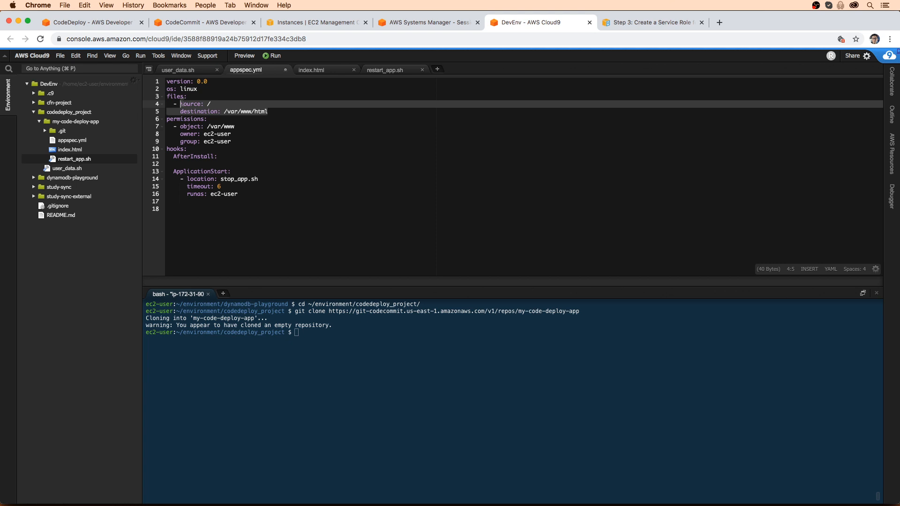
left_click(234, 109)
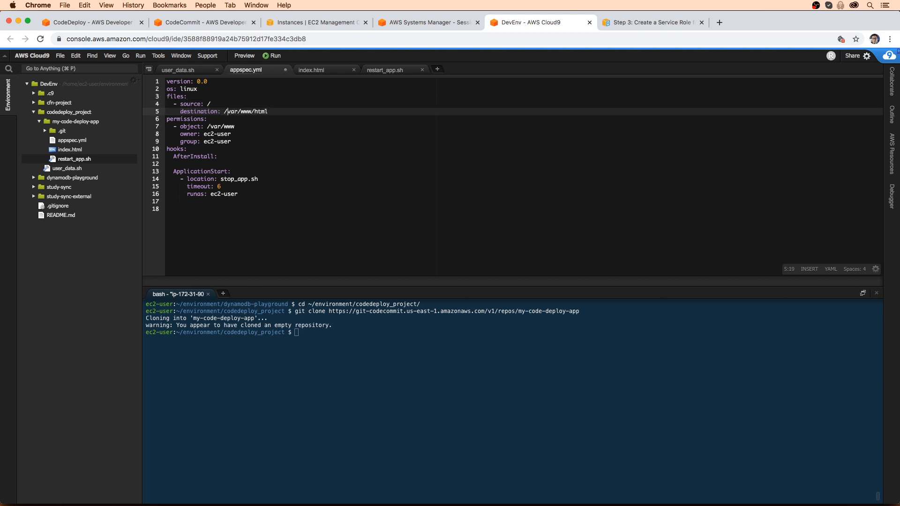
key("shift+super+Right")
type("revision")
double_click(242, 112)
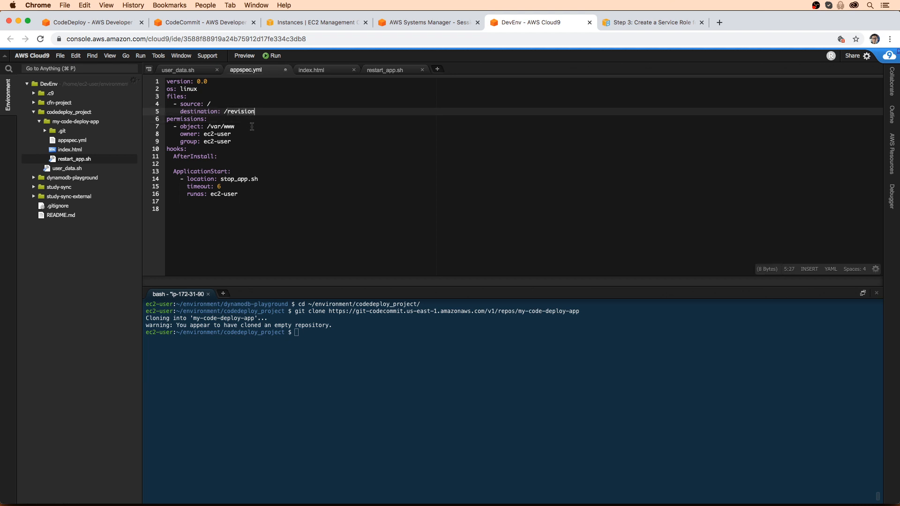
left_click(215, 151)
left_click(208, 164)
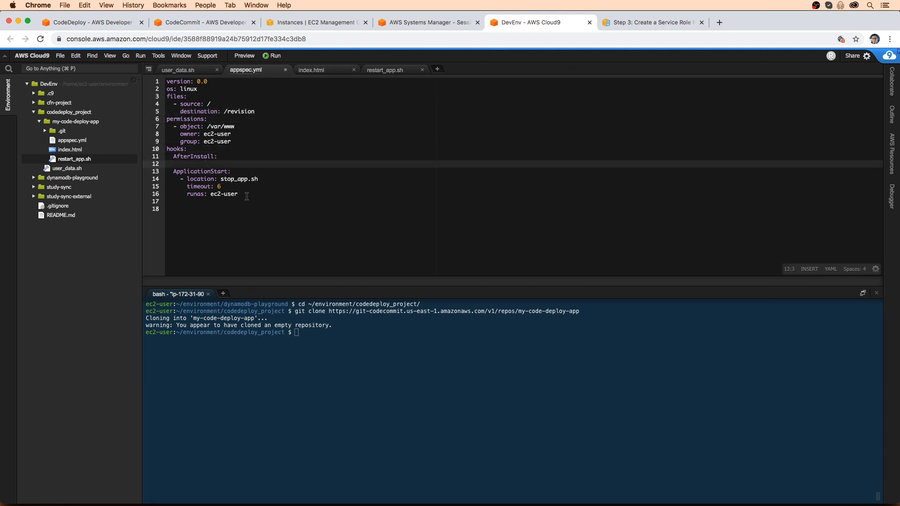
Step: Copy the location, timeout and runas lines from the ApplicationStart hook into the empty line under AfterInstall
left_click_drag(245, 196, 169, 176)
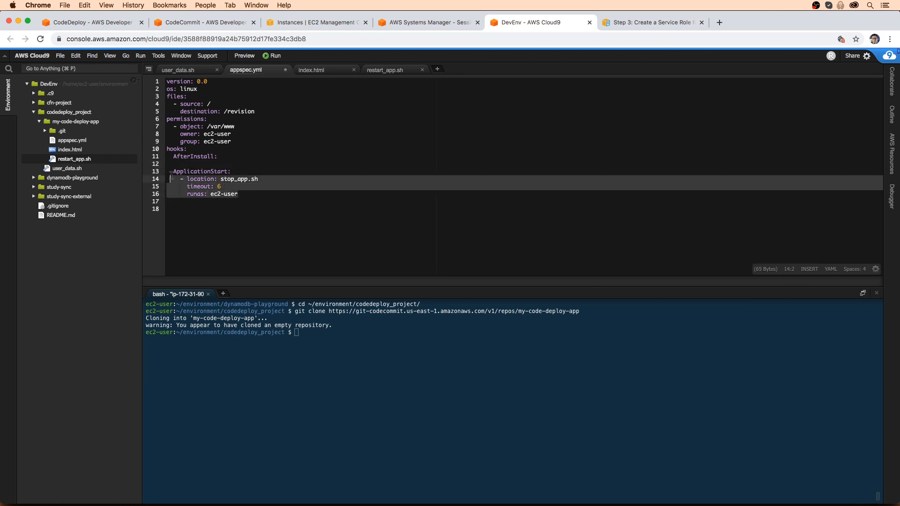
key("super+c")
left_click(176, 159)
left_click(187, 164)
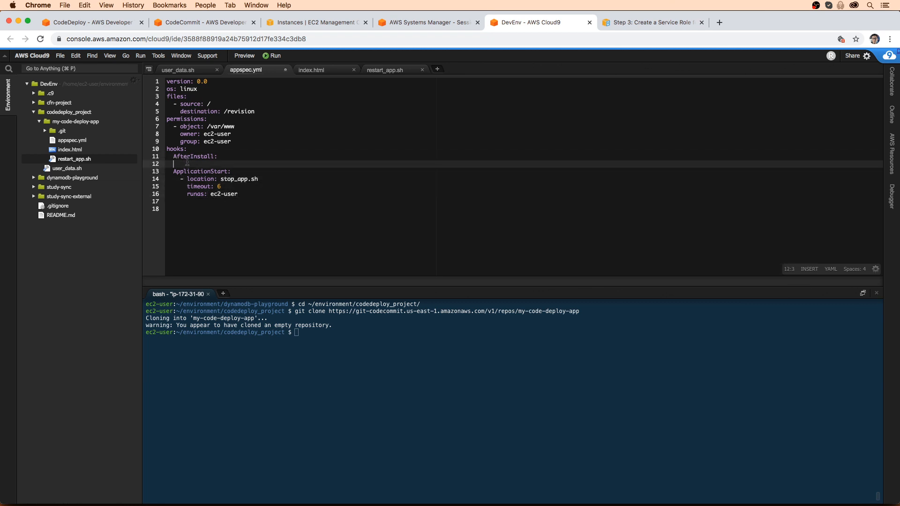
key("super+v")
left_click(219, 171)
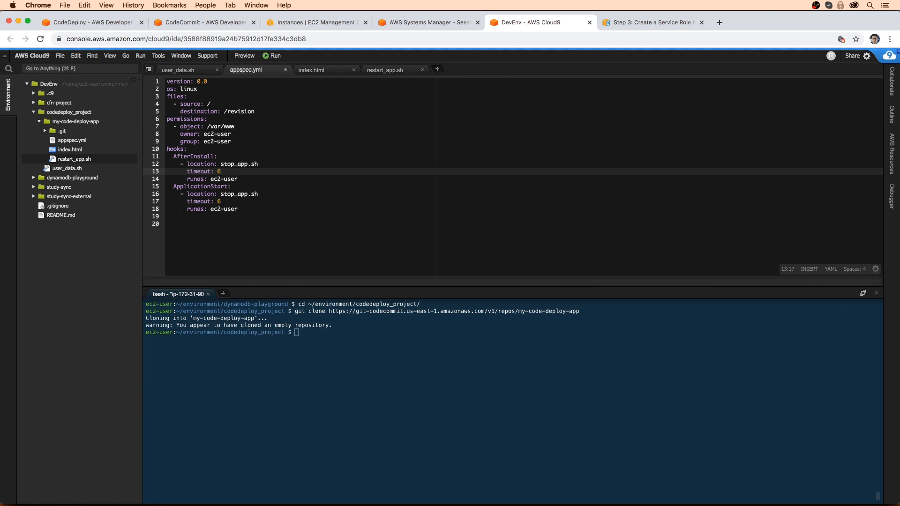
Step: Change the script location of the ApplicationStart hook to restart_app.sh
left_click(237, 193)
key("BackSpace")
key("BackSpace")
key("BackSpace")
key("BackSpace")
type("restar")
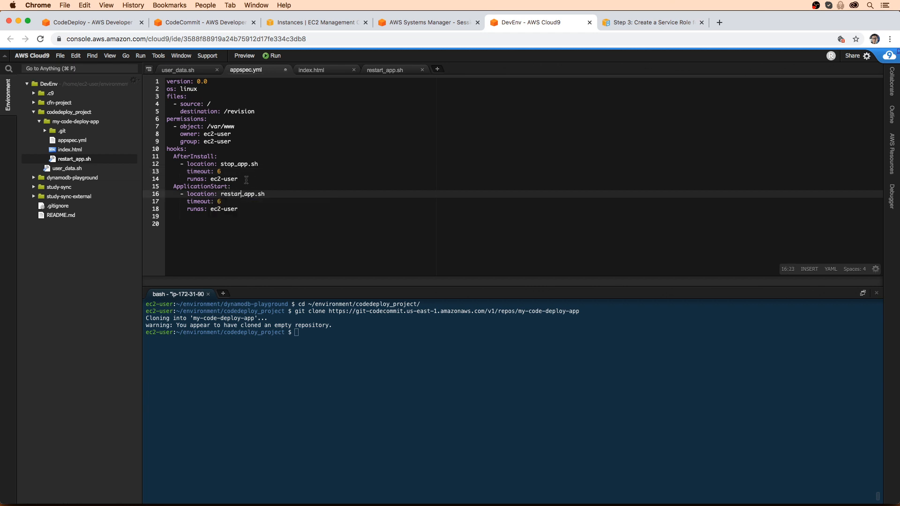
type("t")
Step: Change the script location of the AfterInstall hook to update_app.sh and save appspec.yml
double_click(233, 164)
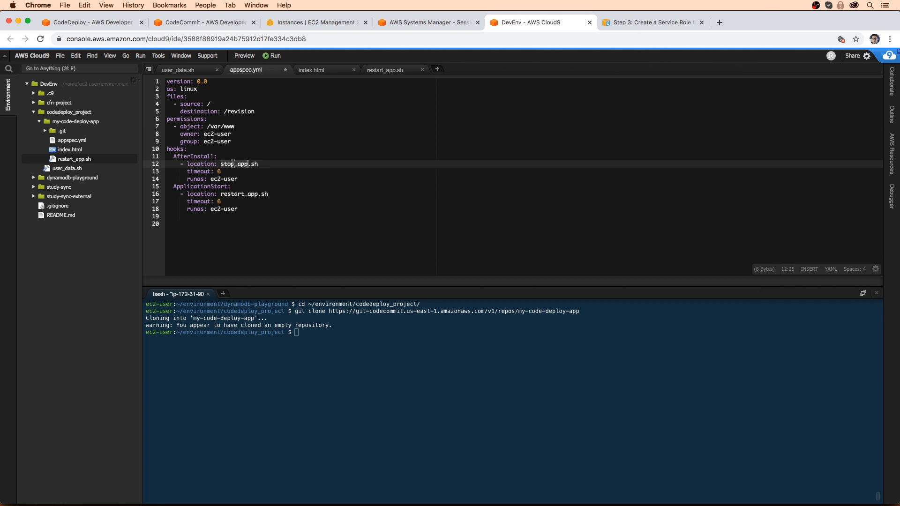
type("update")
type("_app")
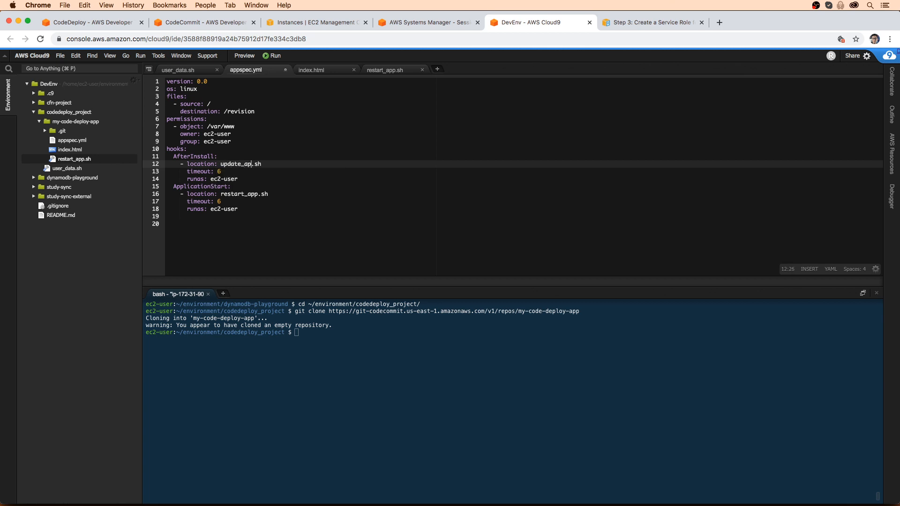
left_click(256, 177)
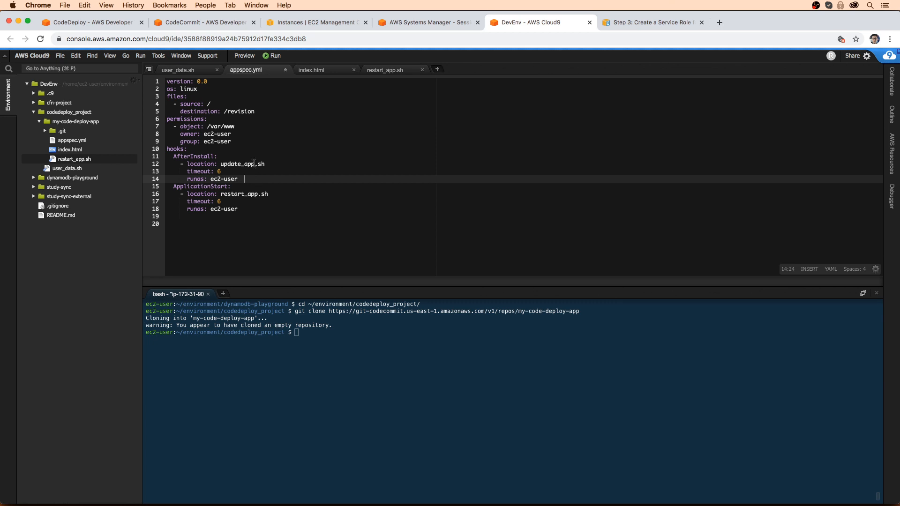
left_click(256, 141)
key("super+s")
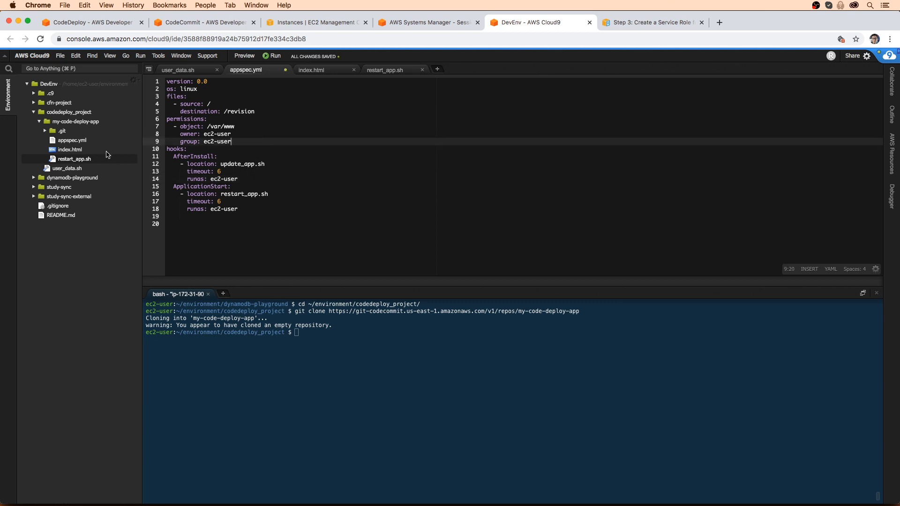
Step: Create a file named update_app.sh in the my-code-deploy-app folder and open it for editing
right_click(58, 122)
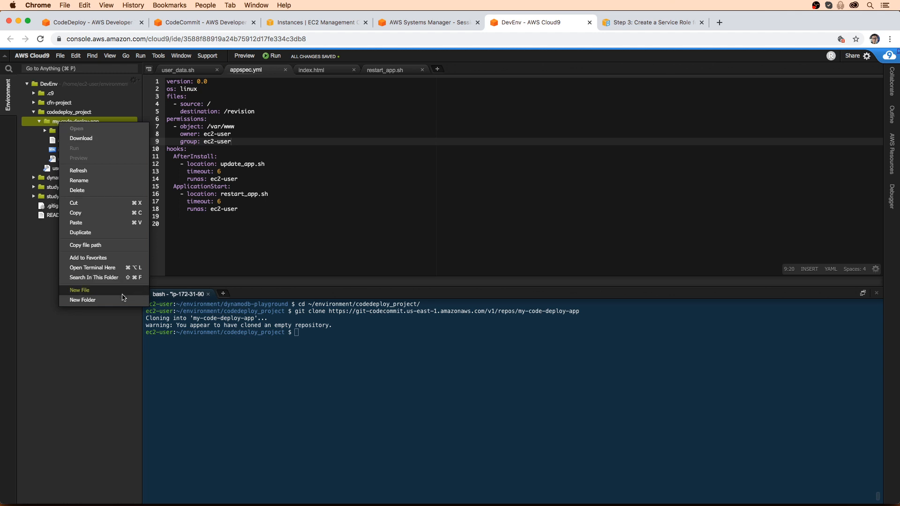
left_click(120, 294)
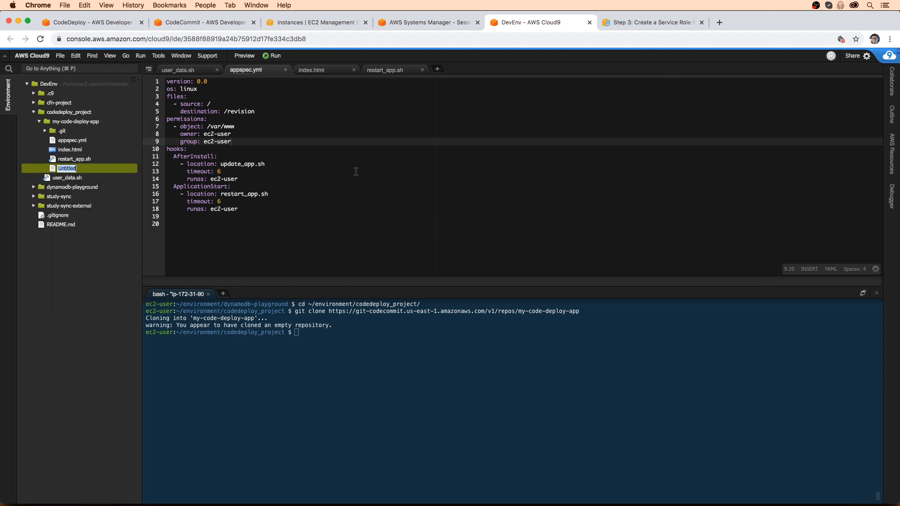
type("update_app.sh")
key("Return")
left_click(345, 154)
double_click(78, 170)
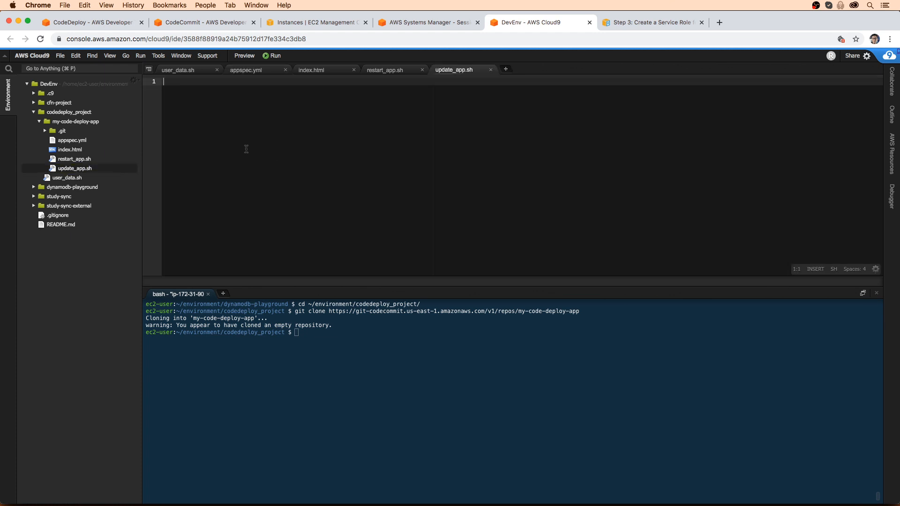
Step: Copy the /revision destination path from appspec.yml into update_app.sh and extend it to /revision/index.html
left_click(387, 72)
left_click(335, 72)
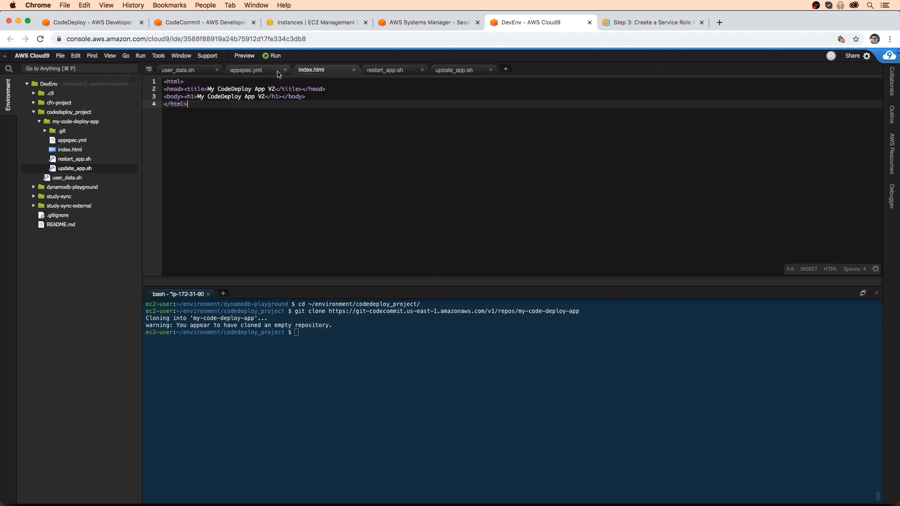
left_click(256, 71)
left_click_drag(223, 112, 257, 111)
key("super+c")
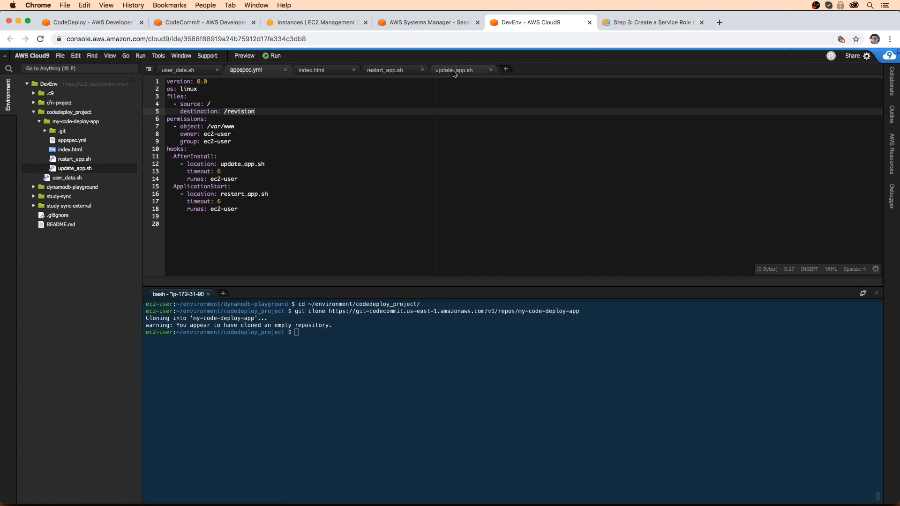
left_click(452, 72)
key("super+v")
type("/index.html")
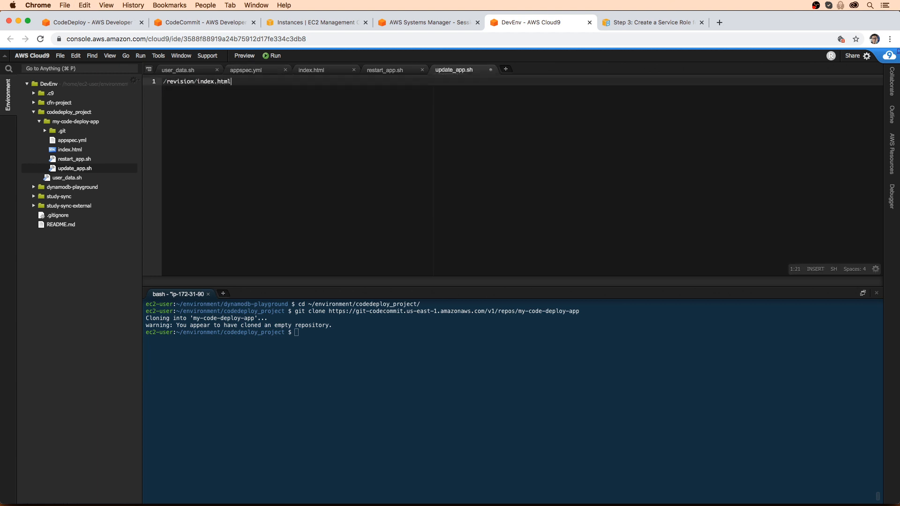
Step: Insert the command rm /var/www/html/index.html on a new line above the revision path
key("super+Left")
key("Return")
key("Up")
type("rm")
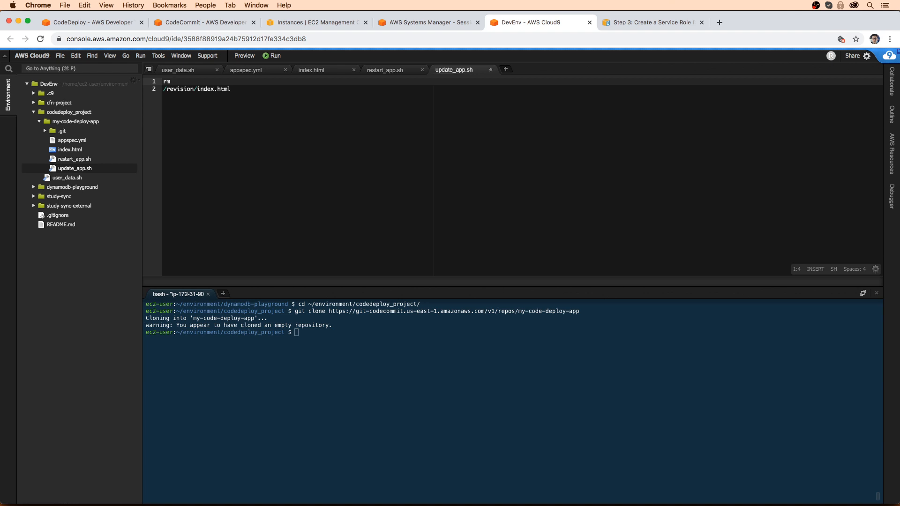
type(" /var/www/html/index.html")
Step: Complete the second line as cp /revision/index.html /var/www/html/index.html and save update_app.sh
key("Right")
type("cp")
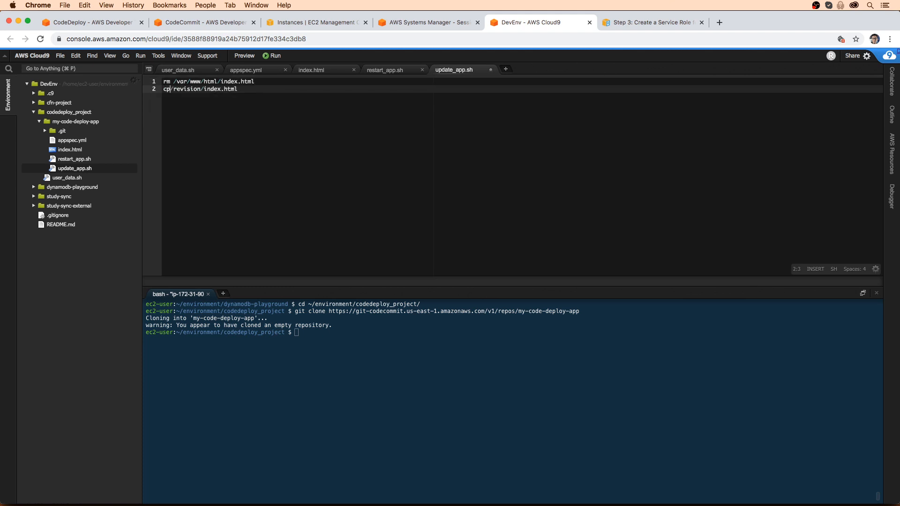
key("End")
type("/var")
left_click_drag(255, 81, 177, 82)
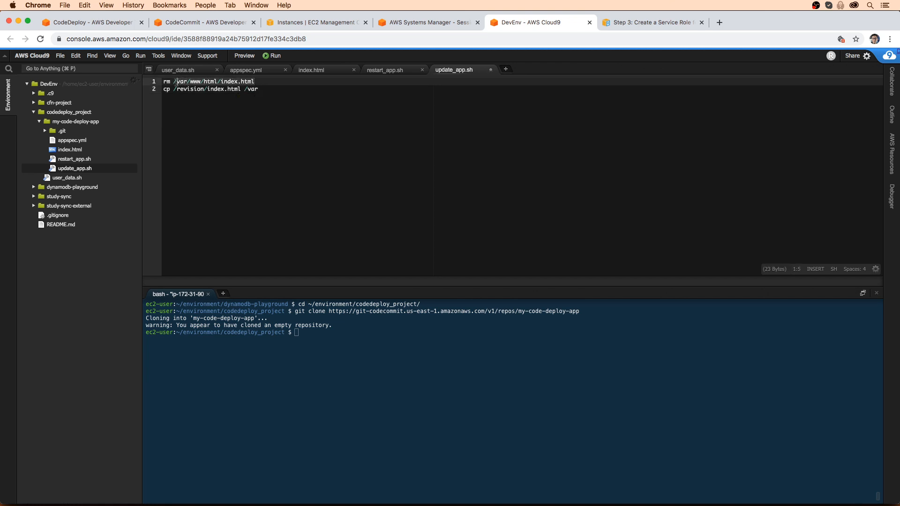
left_click(265, 89)
type("/")
key("BackSpace")
key("BackSpace")
key("BackSpace")
key("BackSpace")
key("super+v")
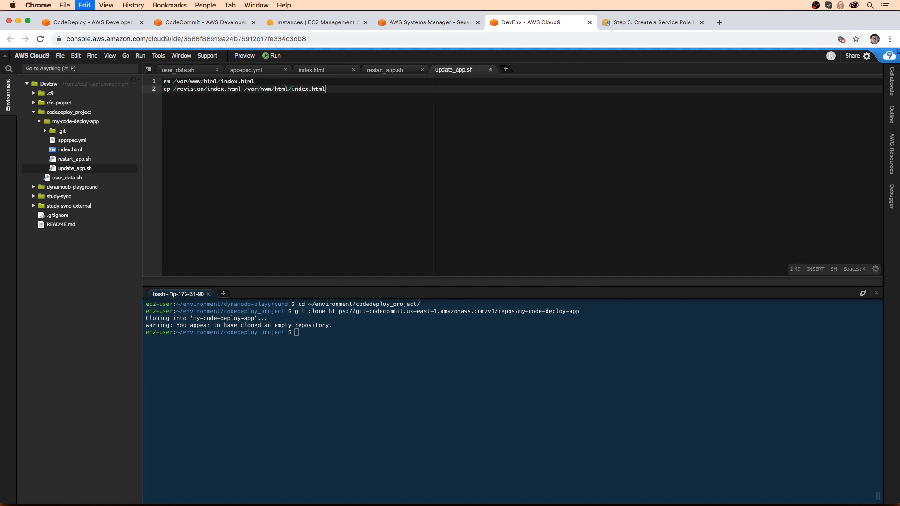
Step: Review the contents of index.html and the hook definitions in appspec.yml
left_click(398, 74)
left_click(341, 74)
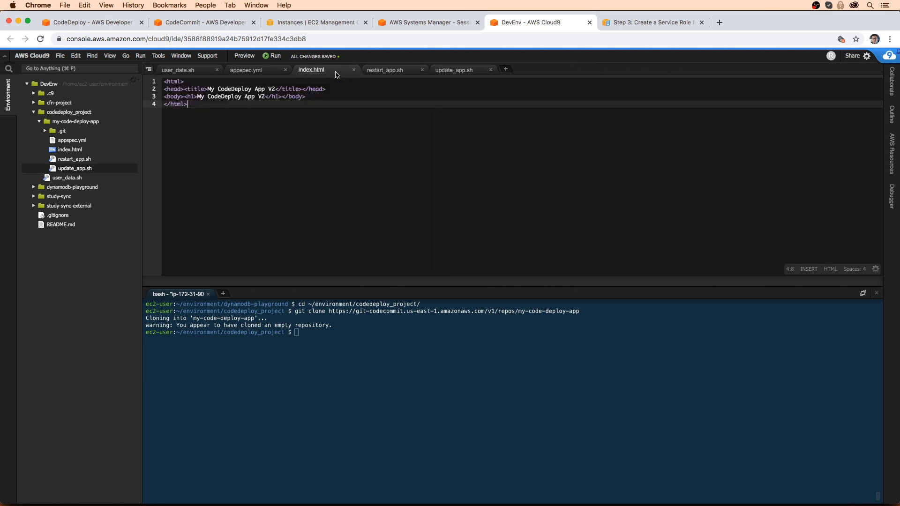
left_click(265, 74)
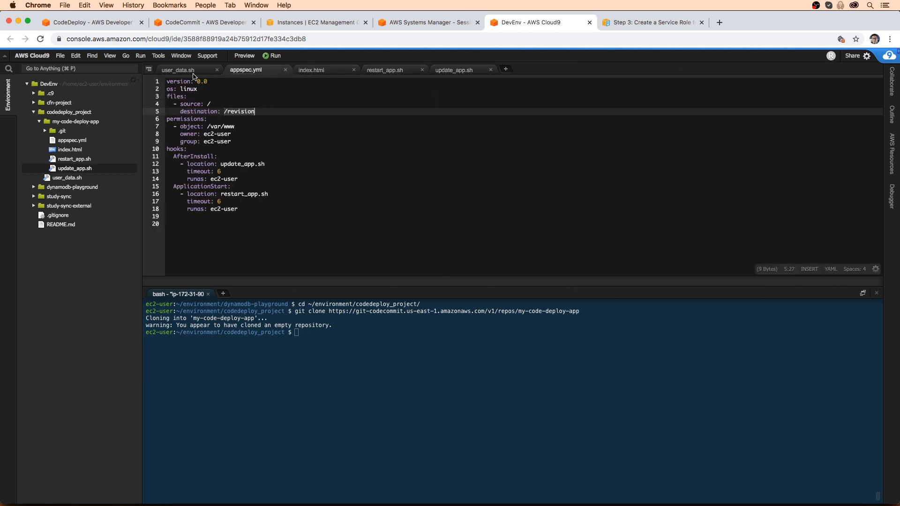
left_click(251, 194)
left_click(249, 158)
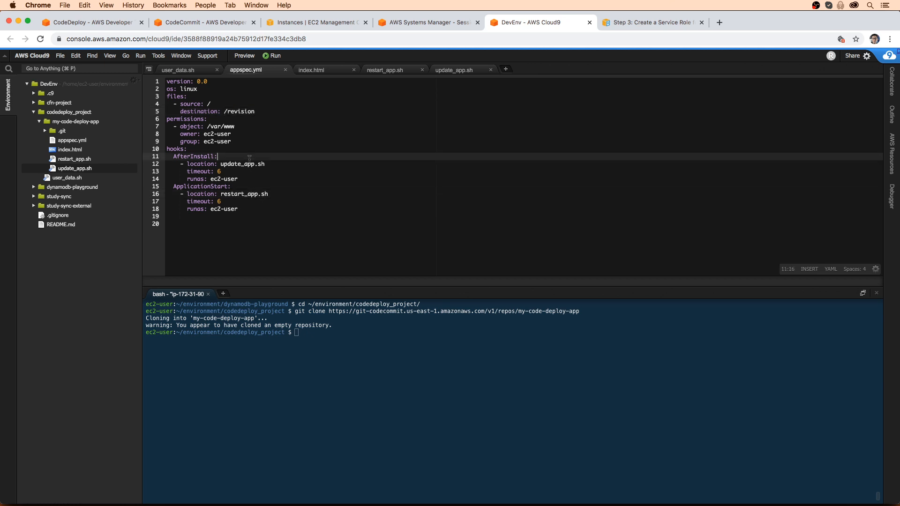
left_click(291, 150)
left_click(356, 340)
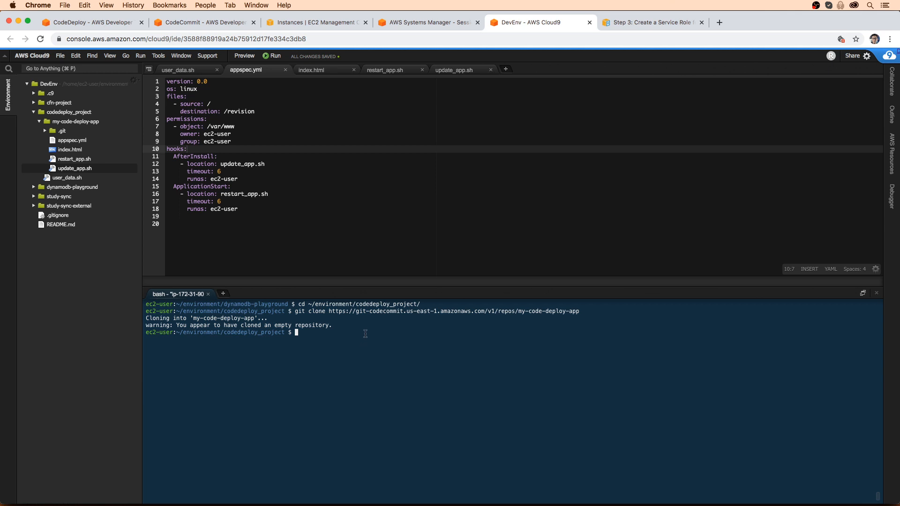
type("git add .")
key("BackSpace")
key("BackSpace")
key("BackSpace")
key("BackSpace")
key("BackSpace")
key("BackSpace")
key("BackSpace")
key("BackSpace")
key("BackSpace")
left_click(339, 179)
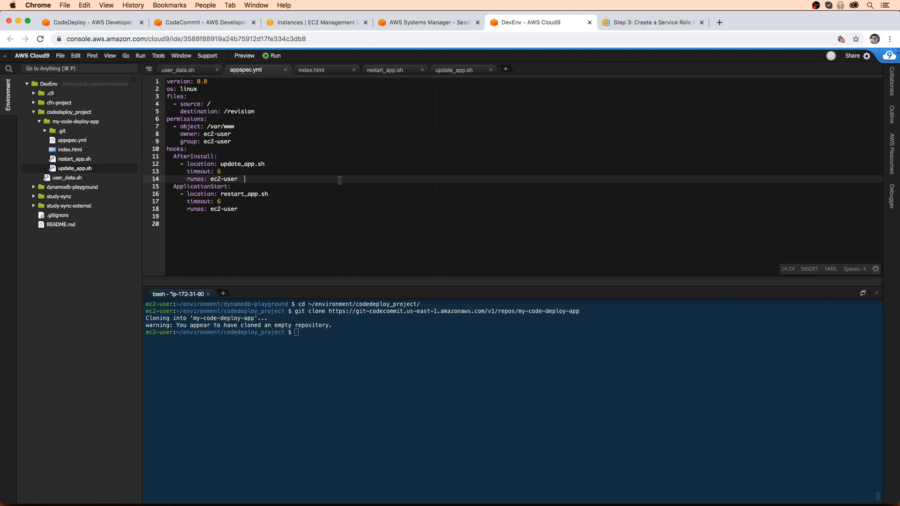
Step: Switch to the CodeDeploy deployment form and examine the instructions for the Amazon S3 revision location
left_click(119, 27)
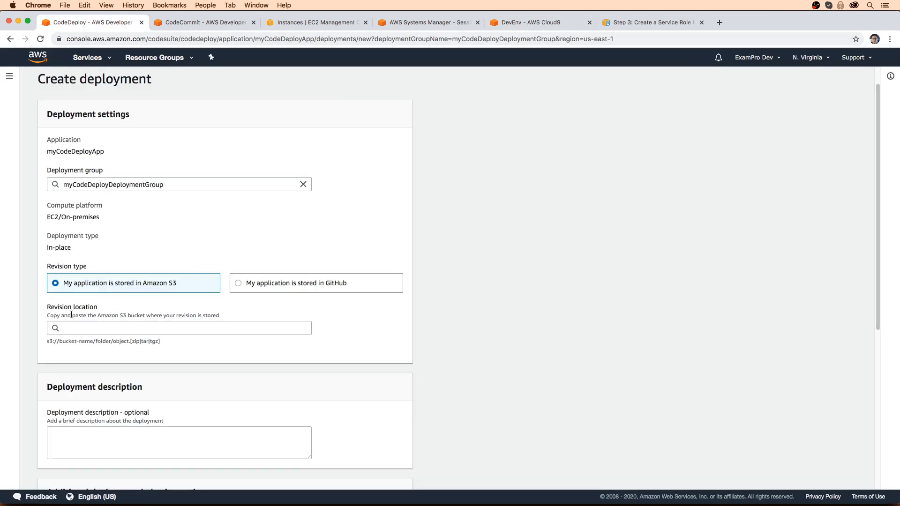
left_click_drag(71, 314, 197, 313)
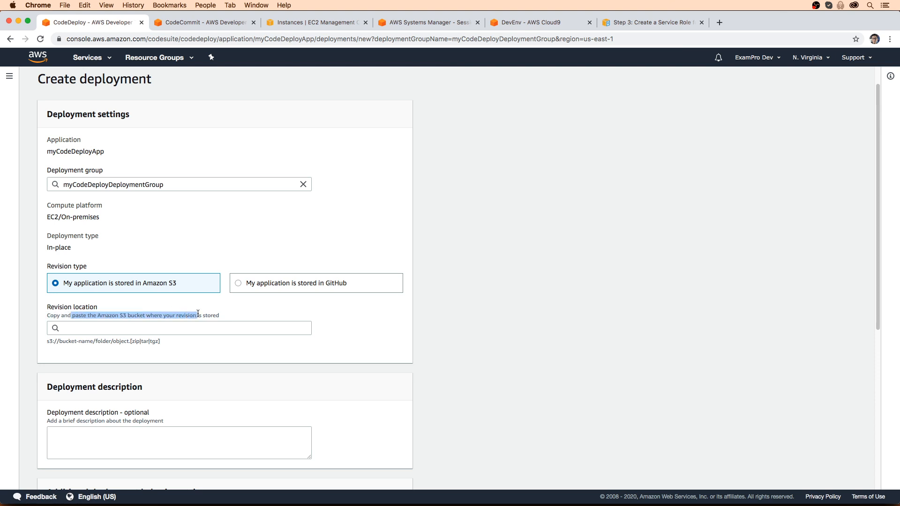
Step: Check the archive formats accepted for the S3 revision location and switch to the DevEnv environment in AWS Cloud9
left_click(112, 342)
left_click_drag(130, 341, 155, 342)
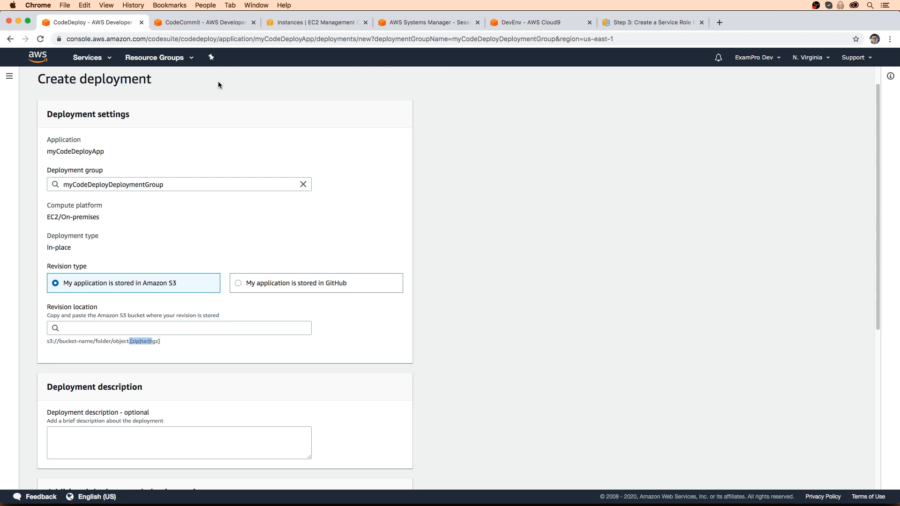
left_click(214, 24)
left_click(291, 24)
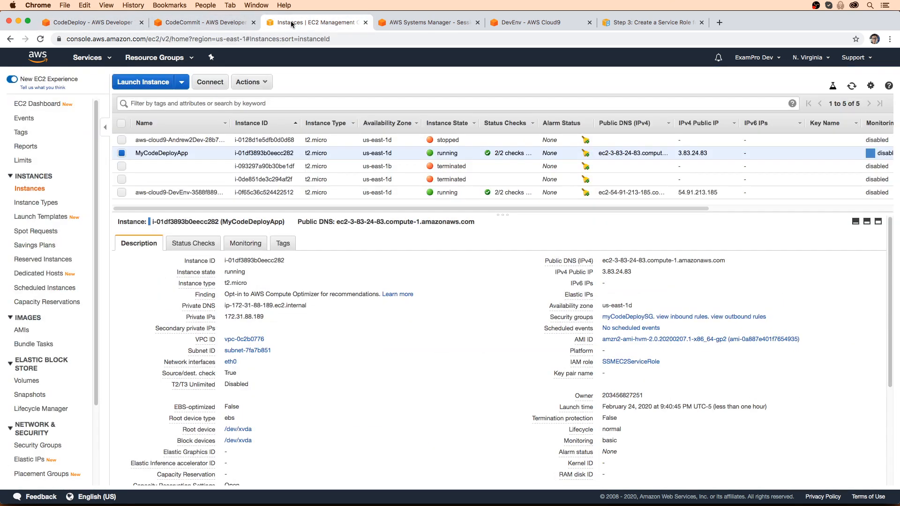
left_click(435, 24)
left_click(522, 24)
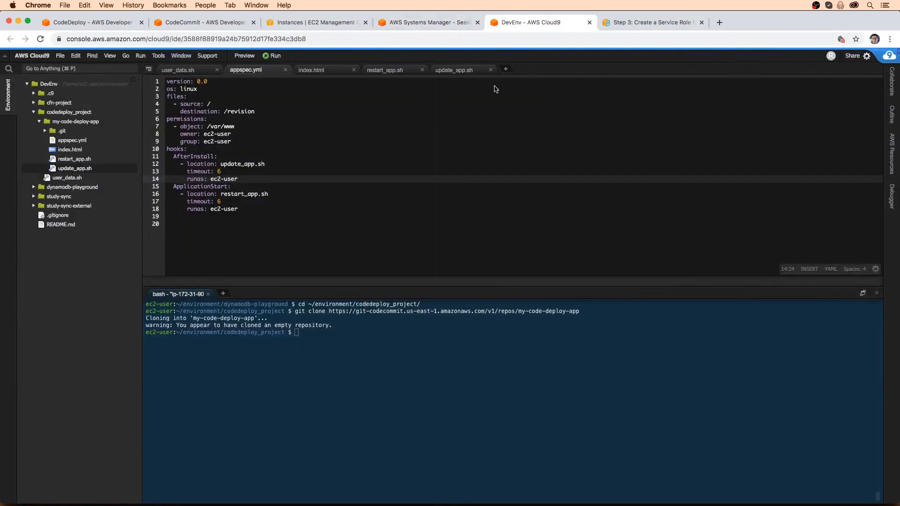
Step: Change the terminal's working directory to my-code-deploy-app/
left_click(307, 222)
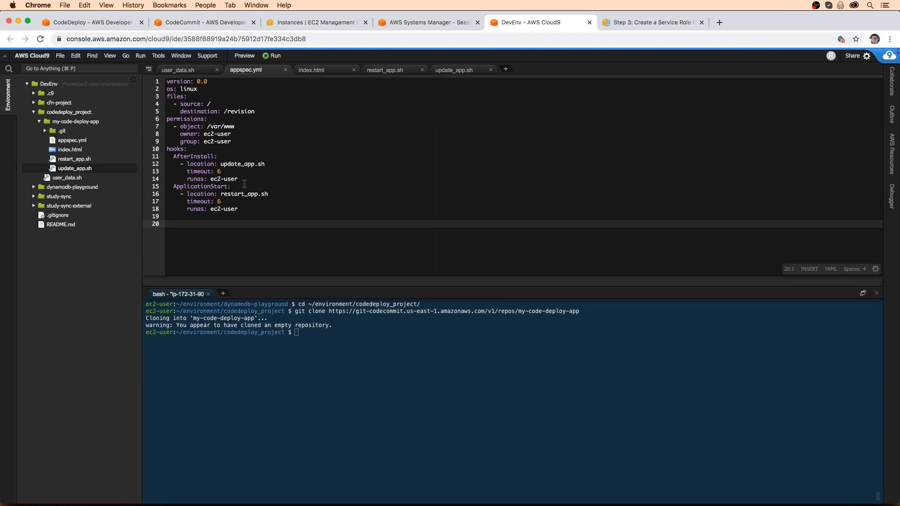
key("alt+s")
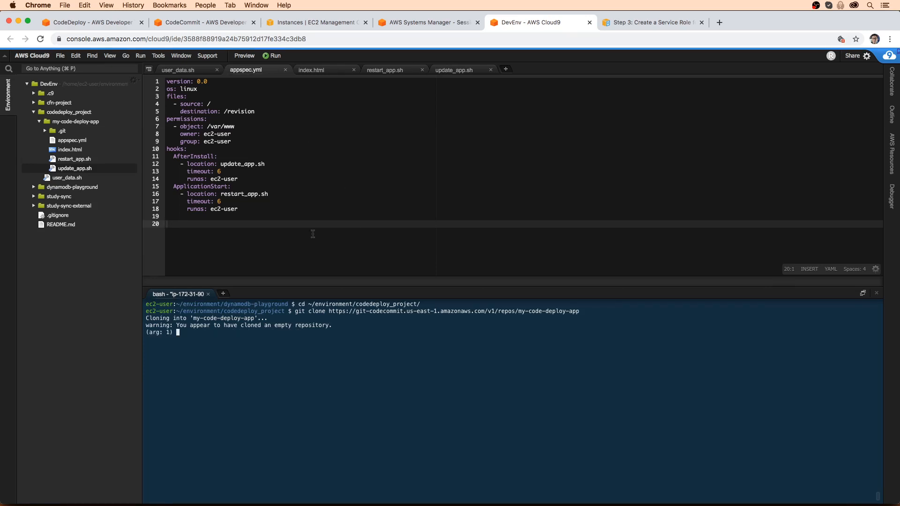
key("ctrl+c")
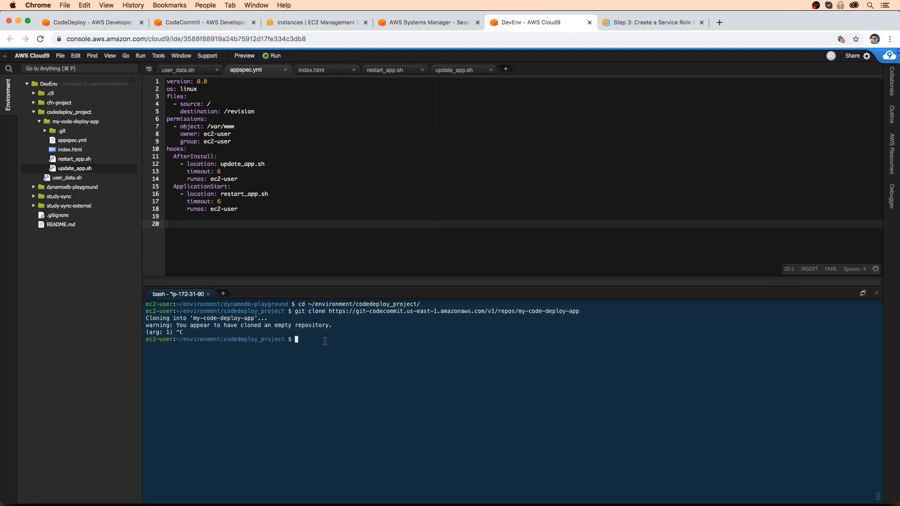
type("zip")
key("BackSpace")
key("BackSpace")
key("BackSpace")
key("BackSpace")
type("cd my-code-deploy-app/")
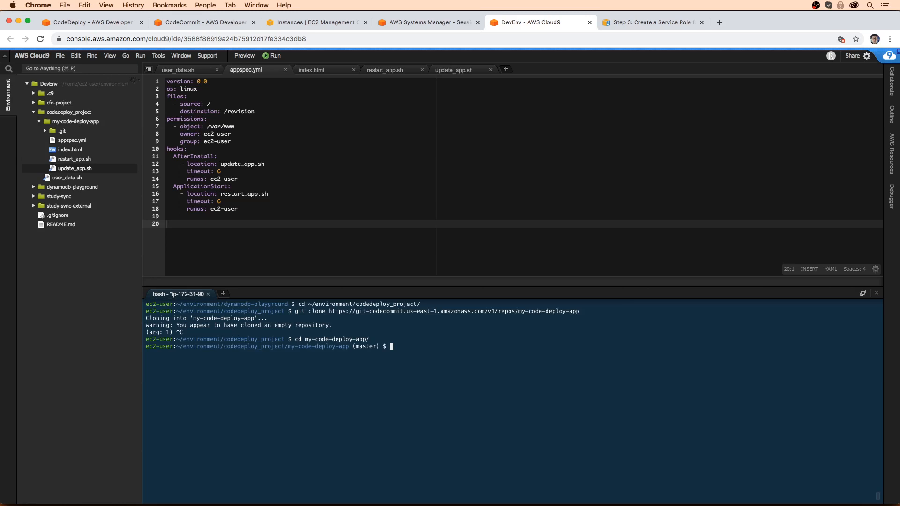
Step: Write a zip command that packs appspec.yml, index.html, restart_app.sh and update_app.sh into revision-001.zip, without running it
type("zip ")
type("rev")
type("es")
key("BackSpace")
key("BackSpace")
type("ision-00")
type("0")
key("BackSpace")
type("1.zip a")
key("Tab")
type("i")
key("Tab")
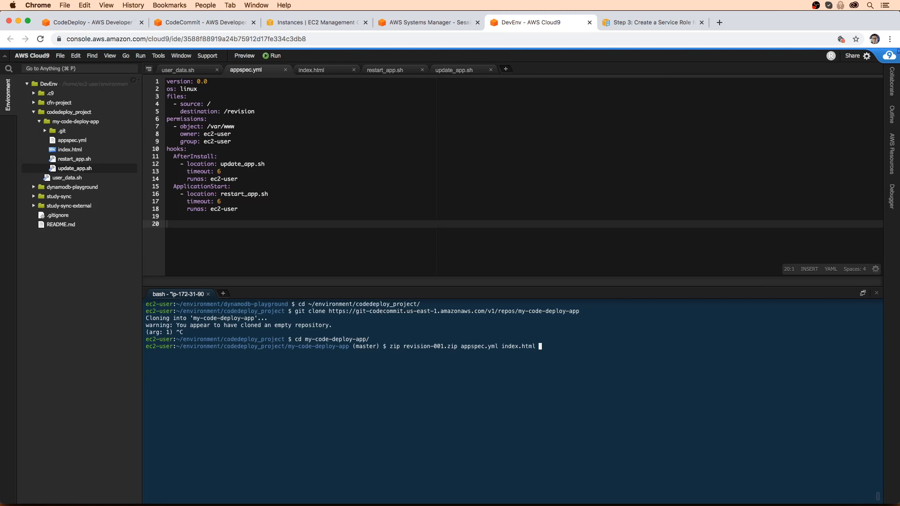
type("r")
key("Tab")
type("u")
key("Tab")
Step: Change the archive name in the zip command to revision-v2.zip and run it
key("Left")
key("Left")
key("Left")
key("Left")
key("Left")
key("Left")
key("Left")
key("Left")
key("Left")
key("Left")
key("Left")
key("Left")
key("Left")
key("Left")
key("Left")
key("Left")
key("Left")
key("Left")
key("Left")
key("Left")
key("Left")
key("Left")
key("Left")
key("Left")
key("Left")
key("Left")
key("Left")
key("Left")
key("Left")
key("Left")
key("Left")
key("Left")
key("Left")
key("Left")
key("Left")
key("Left")
key("Left")
key("Left")
key("Left")
key("Left")
key("Left")
key("Left")
key("Left")
key("Left")
key("Left")
key("Left")
key("Left")
key("Left")
key("Left")
key("Left")
key("Left")
key("Left")
key("Left")
key("Left")
key("BackSpace")
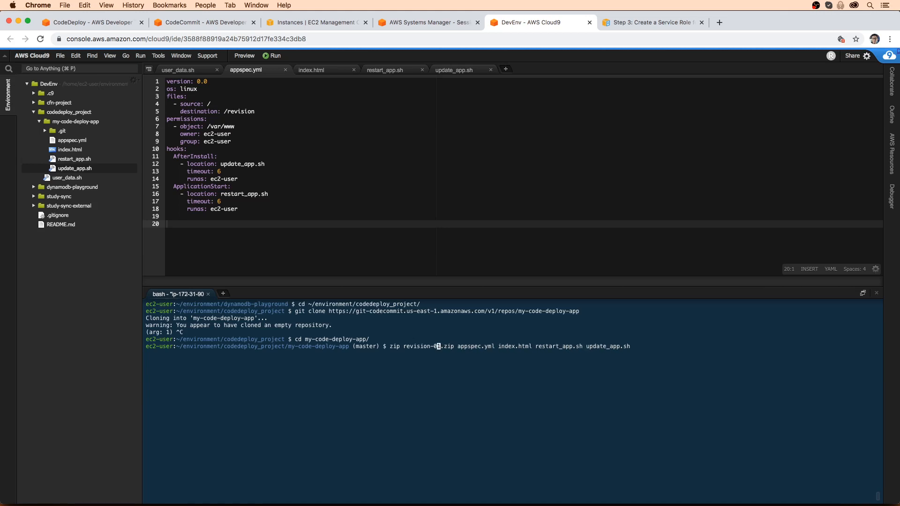
key("BackSpace")
type("v2")
key("Delete")
key("End")
key("Return")
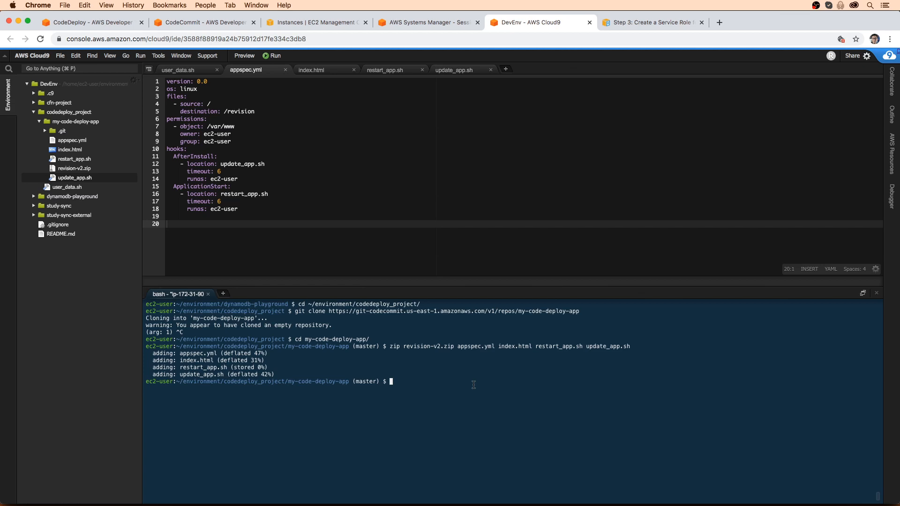
Step: Try to create the bucket with "aws s3api create-bucket --bucket-name my-code-deploy-app --region us-east-1"
type("aws s")
type("3api create-")
type("bucket -")
type("-bun")
type("ket-name ")
type("my-code")
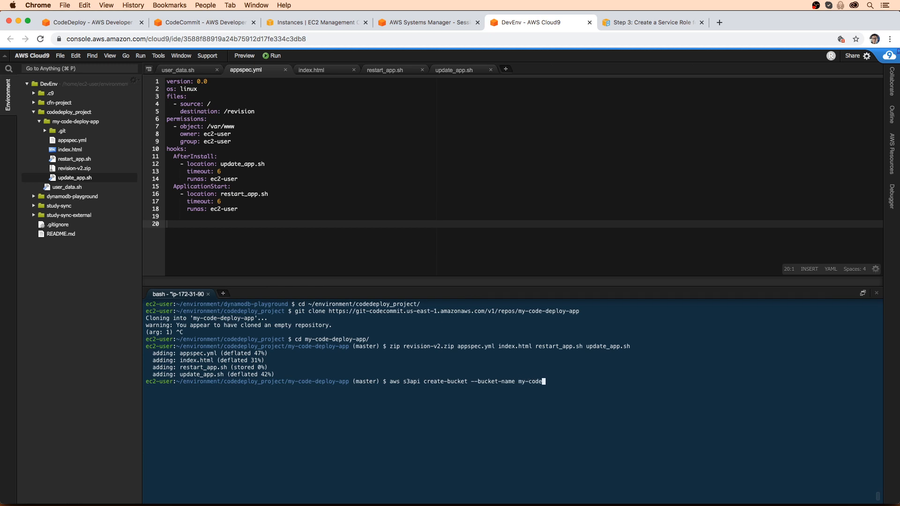
type("-deploy-app --region us-east-1")
key("Return")
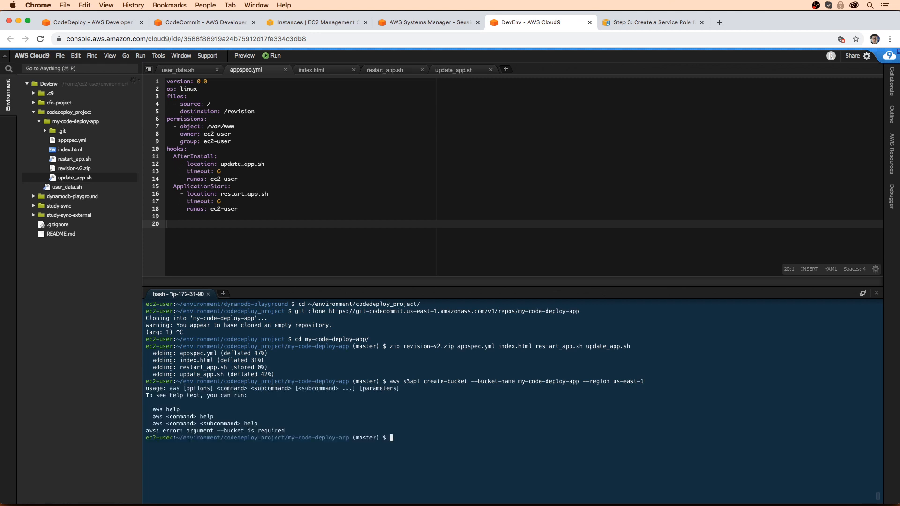
key("Up")
key("ctrl+a")
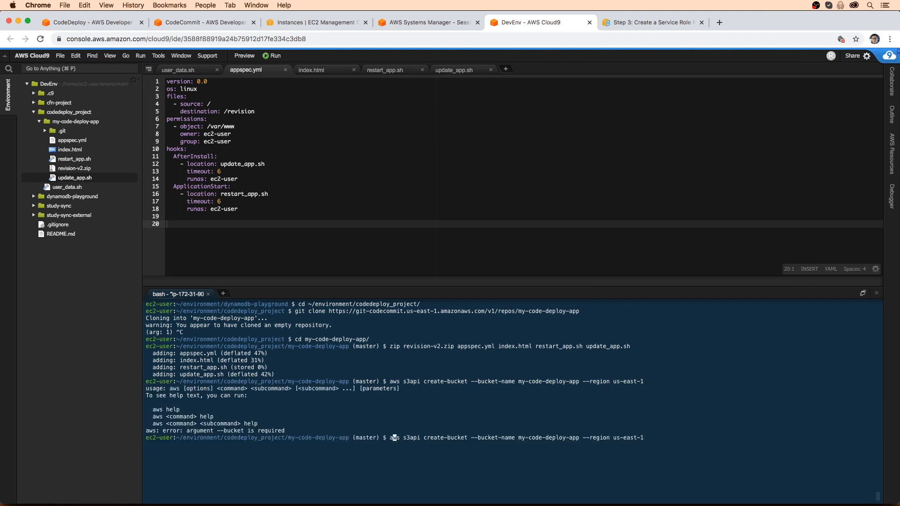
key("Right")
key("Right")
key("Right")
key("Right")
key("Right")
key("Right")
key("Right")
key("Right")
key("Right")
key("BackSpace")
key("BackSpace")
key("BackSpace")
key("BackSpace")
key("BackSpace")
type("apis")
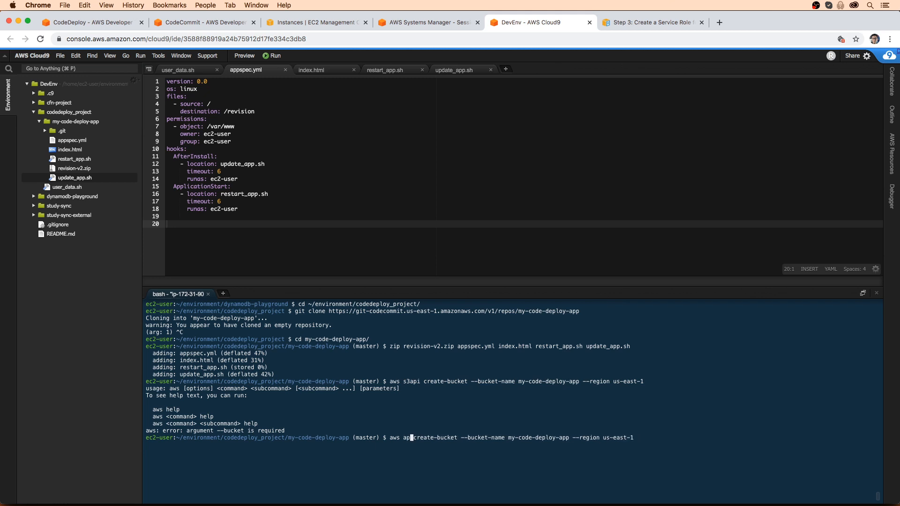
type("3")
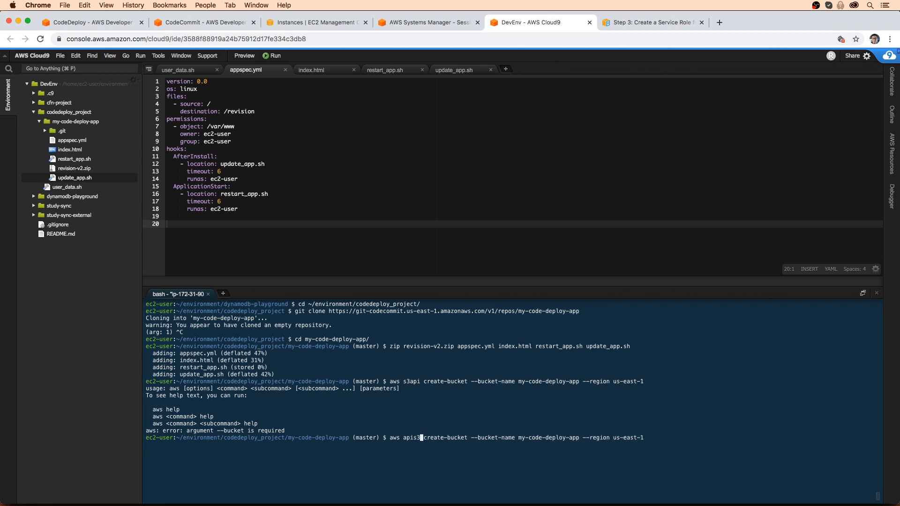
key("ctrl+c")
Step: Display the command-line help for aws s3api to check its available commands, and close it
type("aws s2")
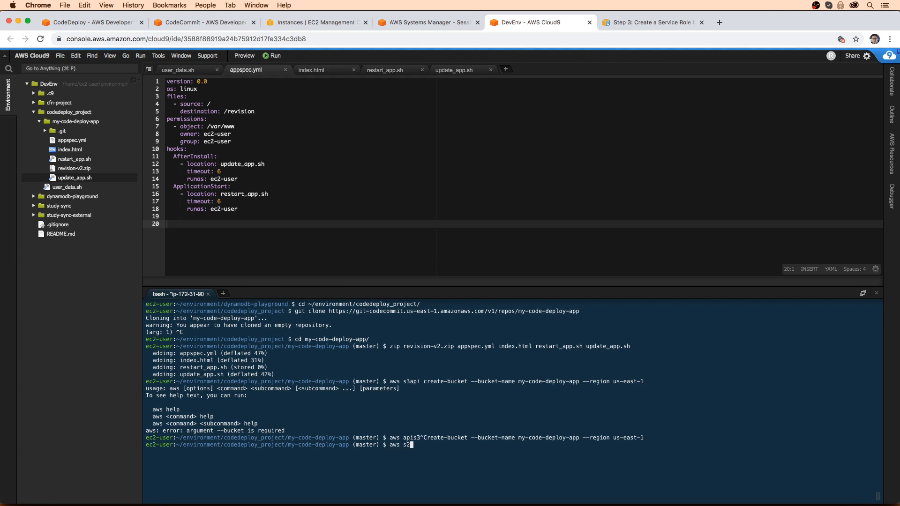
key("BackSpace")
type("3api")
key("Return")
key("Up")
type("help")
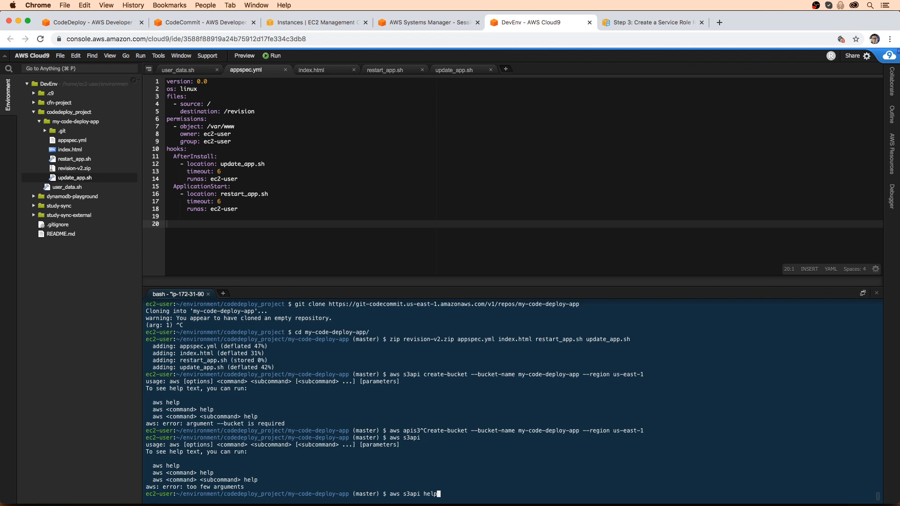
key("Return")
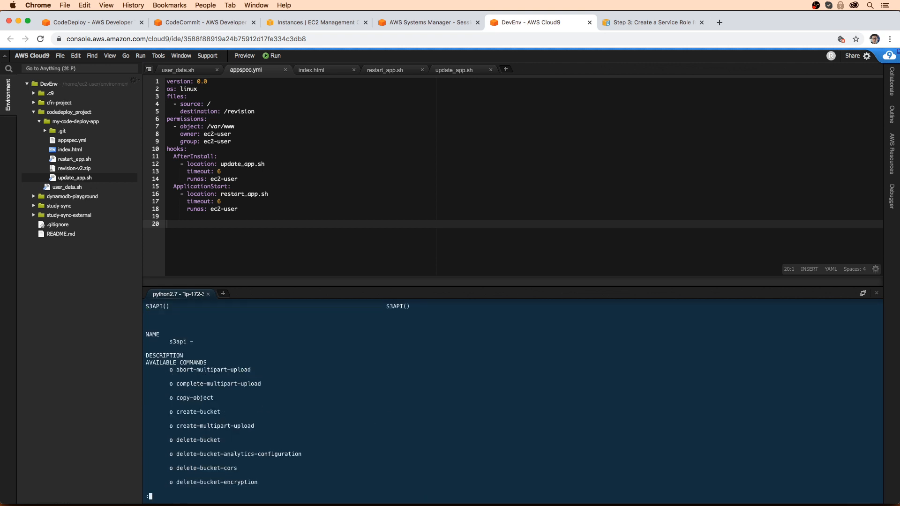
key("q")
key("Return")
Step: Display the command-line help for "aws s3api create-bucket"
key("Up")
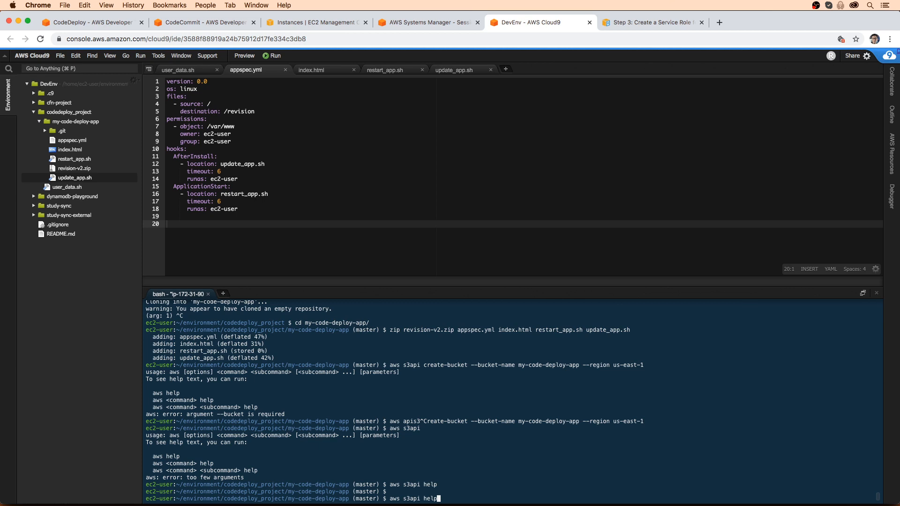
key("Left")
key("Left")
key("Left")
key("Left")
type("creat--bucket")
key("Return")
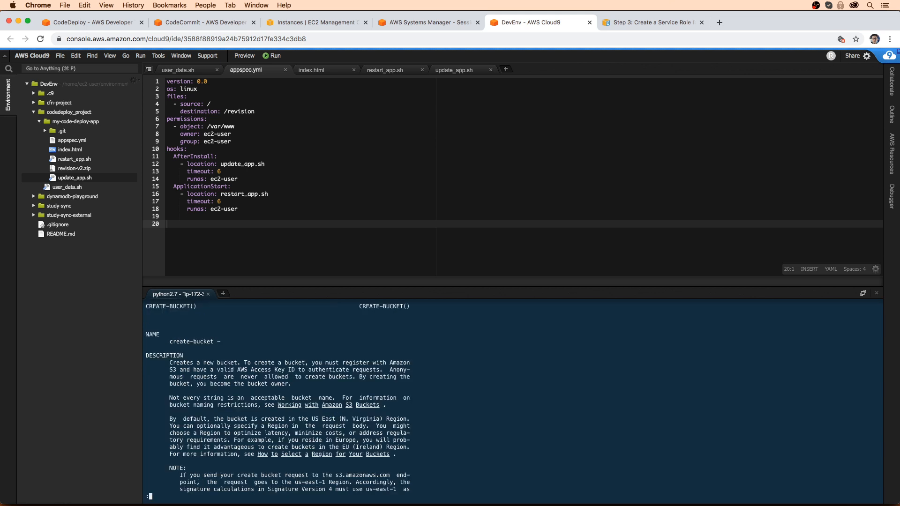
Step: Read through the create-bucket help down to the synopsis, examine which option takes the bucket name, and close the help
key("Down")
key("Down")
key("Down")
key("Down")
key("Down")
key("Down")
key("Down")
key("Down")
key("Down")
key("Down")
key("Down")
key("Down")
key("Down")
key("Down")
key("Down")
key("Down")
key("Down")
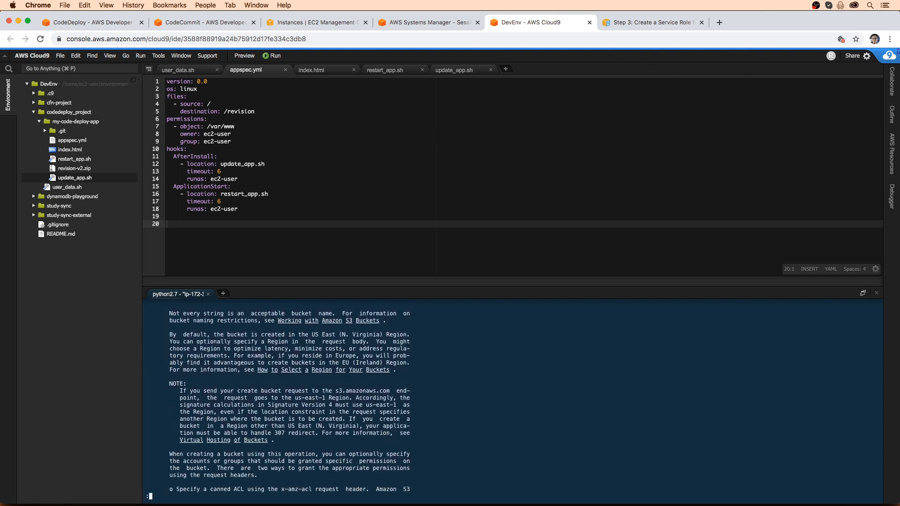
key("Down")
key("Down")
key("Down")
key("Down")
key("Down")
key("Down")
key("Down")
key("Down")
key("Down")
key("Down")
key("Down")
key("Down")
key("Down")
key("Down")
key("Down")
key("Down")
key("Down")
key("Down")
key("Down")
key("Down")
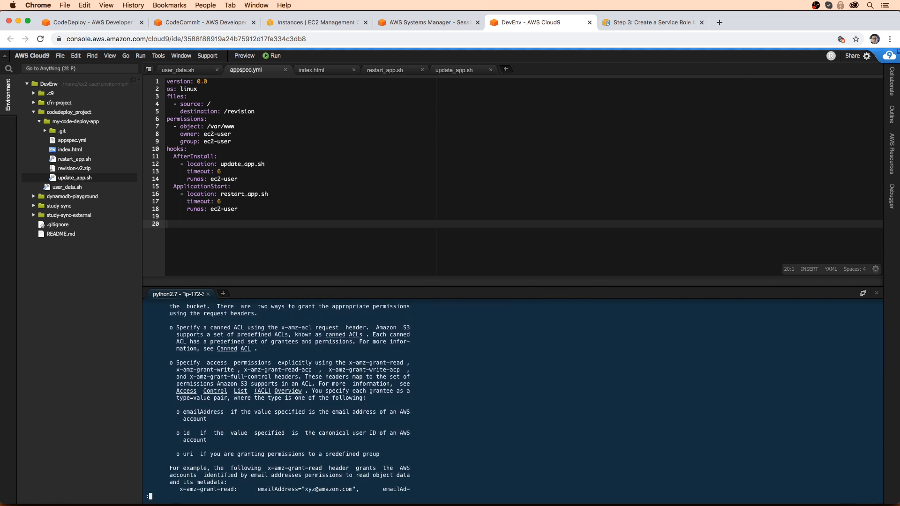
key("Down")
key("Down")
key("Down")
key("Down")
key("Down")
key("Down")
key("Down")
key("Down")
key("Down")
key("Down")
key("Down")
key("Down")
key("Down")
key("Down")
key("Down")
key("Down")
key("Down")
key("Down")
key("Down")
key("Down")
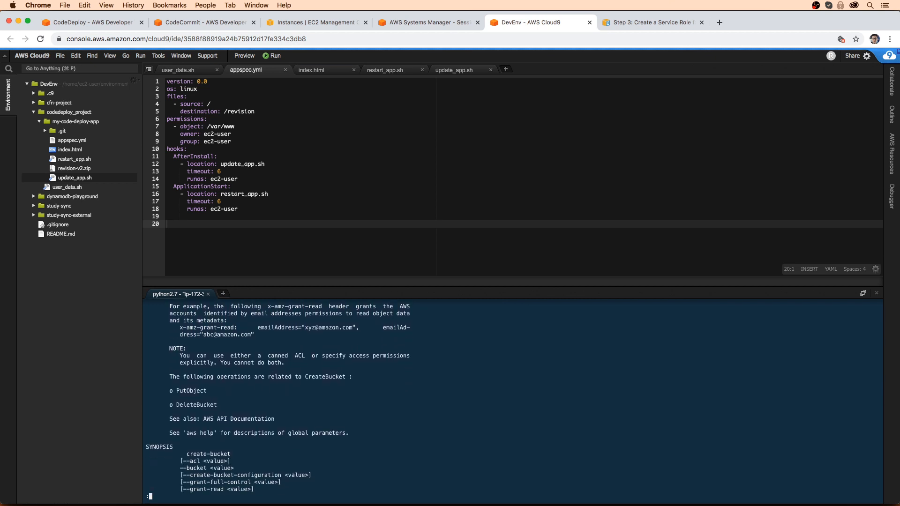
key("Down")
key("Down")
key("Down")
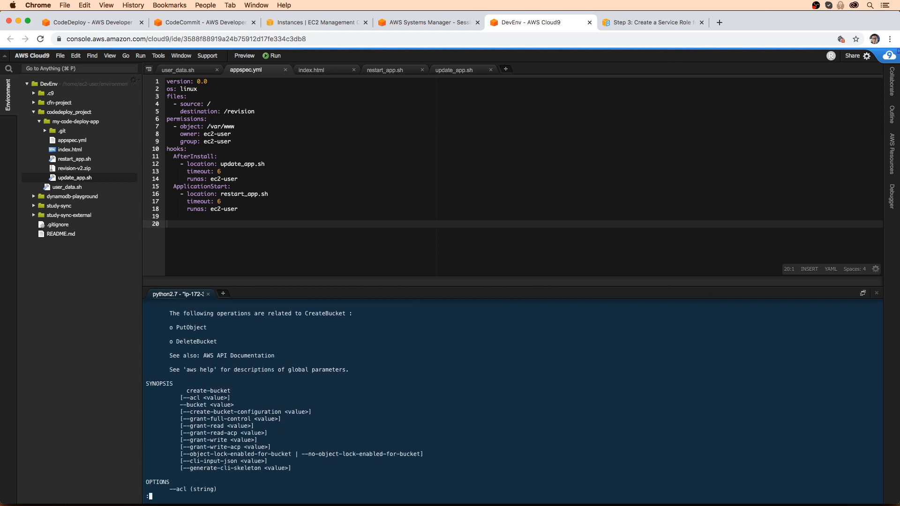
left_click_drag(186, 404, 206, 404)
key("q")
Step: Create the bucket by running "aws s3api create-bucket --bucket my-code-deploy-app --region us-east-1"
key("Up")
key("Up")
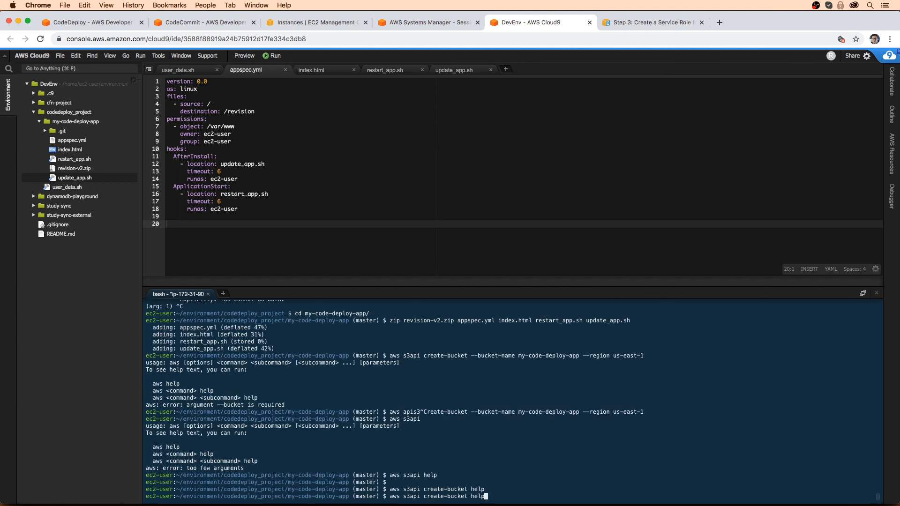
key("BackSpace")
key("BackSpace")
key("BackSpace")
key("BackSpace")
key("BackSpace")
key("super+v")
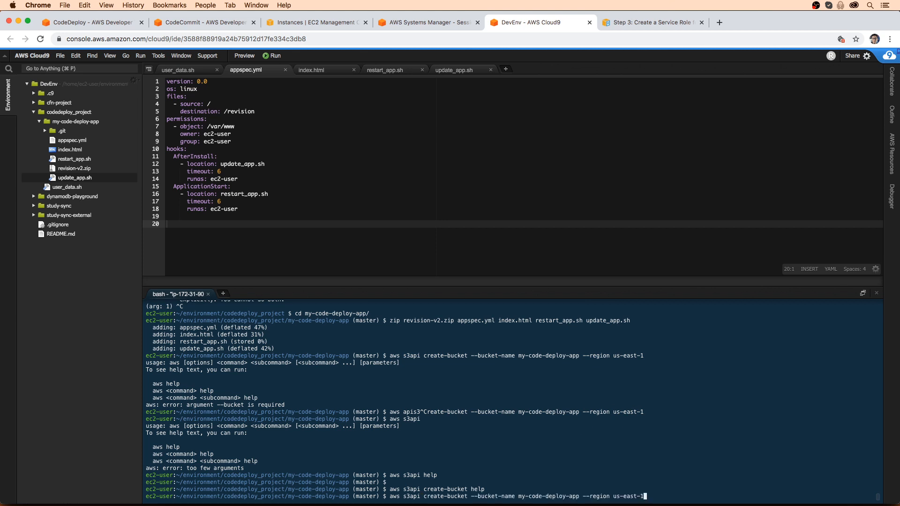
key("ctrl+a")
key("Right")
key("Right")
key("Right")
key("Right")
key("Right")
key("Right")
key("Right")
key("Right")
key("Right")
key("Right")
key("Right")
key("Right")
key("Right")
key("Right")
key("Right")
key("Right")
key("Right")
key("Right")
key("Right")
key("Right")
key("Right")
key("Right")
key("Right")
key("Right")
key("Right")
key("Right")
key("Right")
key("Right")
key("Right")
key("Right")
key("Right")
key("Right")
key("Right")
key("Right")
key("Right")
key("BackSpace")
key("BackSpace")
key("BackSpace")
key("BackSpace")
key("BackSpace")
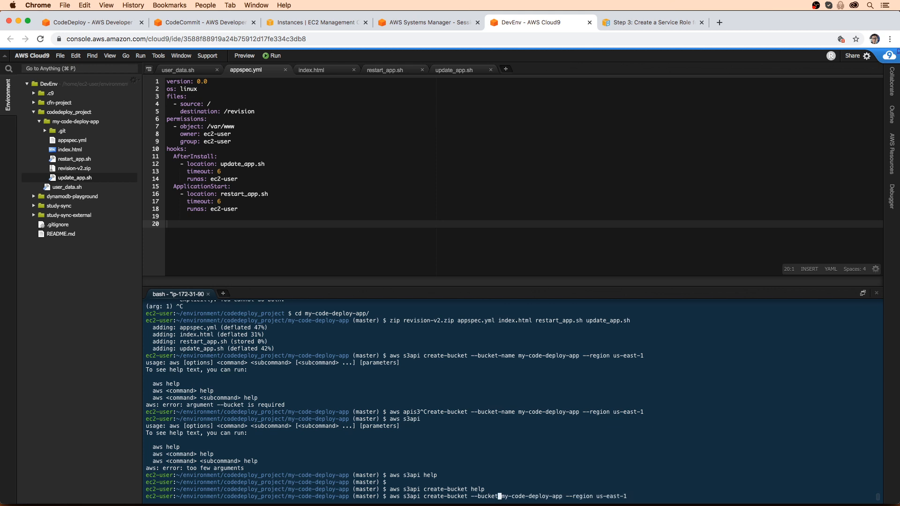
key("Return")
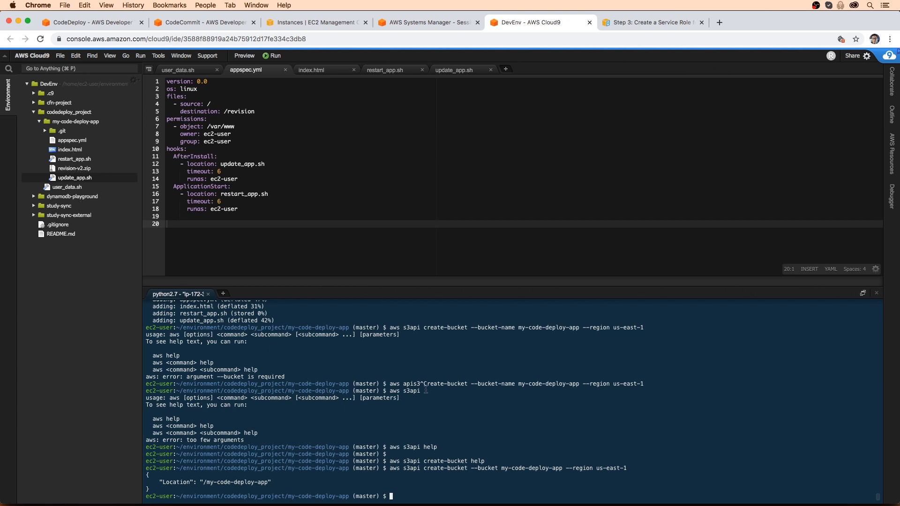
Step: Begin an upload command "aws s3 cp" with revision-v2.zip as the source file, without running it
type("c")
key("BackSpace")
type("aws cp")
key("BackSpace")
key("BackSpace")
key("BackSpace")
type("s3 cp")
type("rev")
key("Tab")
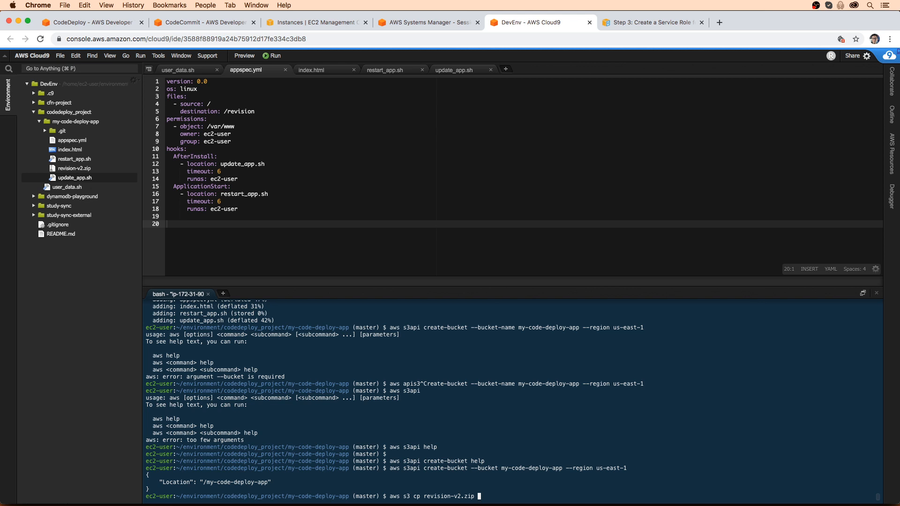
Step: Complete the copy command with the destination s3://my-code-deploy-app/revisions/v2.zip and run it
type("s3://")
left_click_drag(562, 469, 501, 468)
key("super+c")
key("super+v")
type("/revisions/")
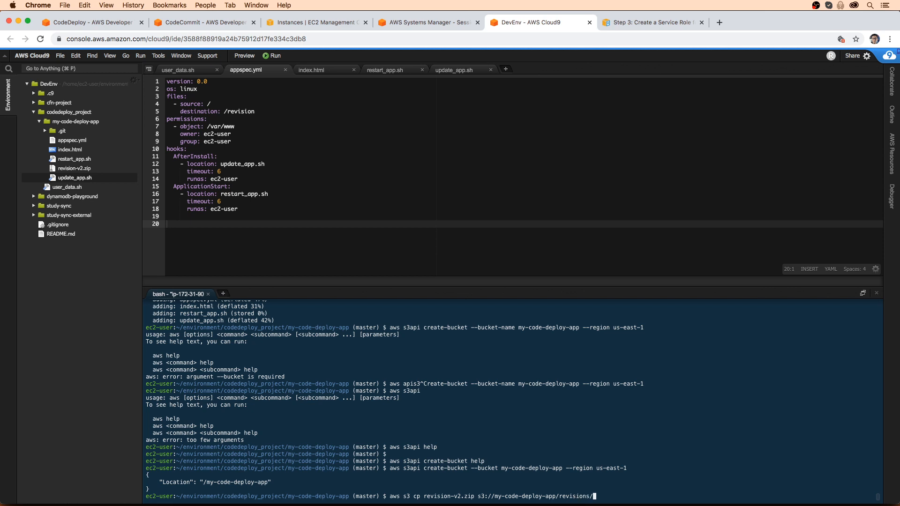
left_click_drag(475, 496, 452, 497)
key("super+v")
key("Return")
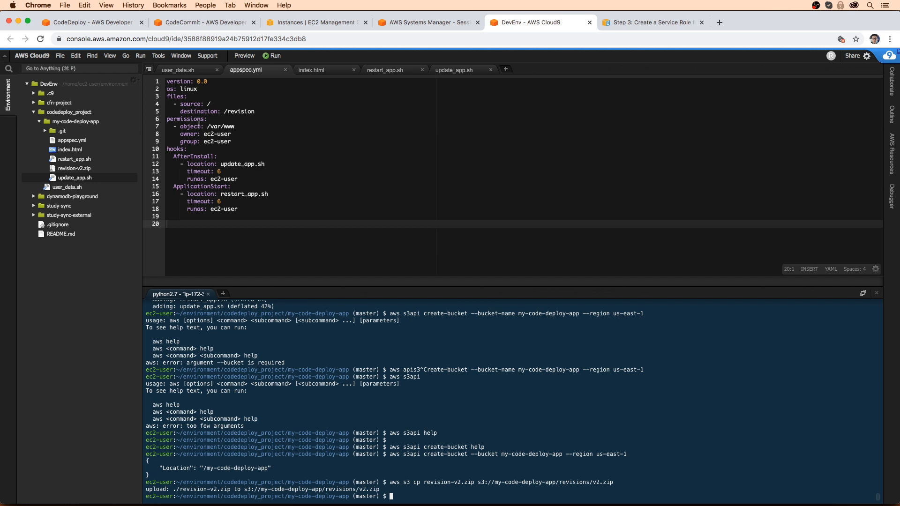
Step: Copy the uploaded archive's S3 address from Cloud9 and set s3://my-code-deploy-app/revisions/v2.zip as the revision location of the CodeDeploy deployment
left_click(111, 28)
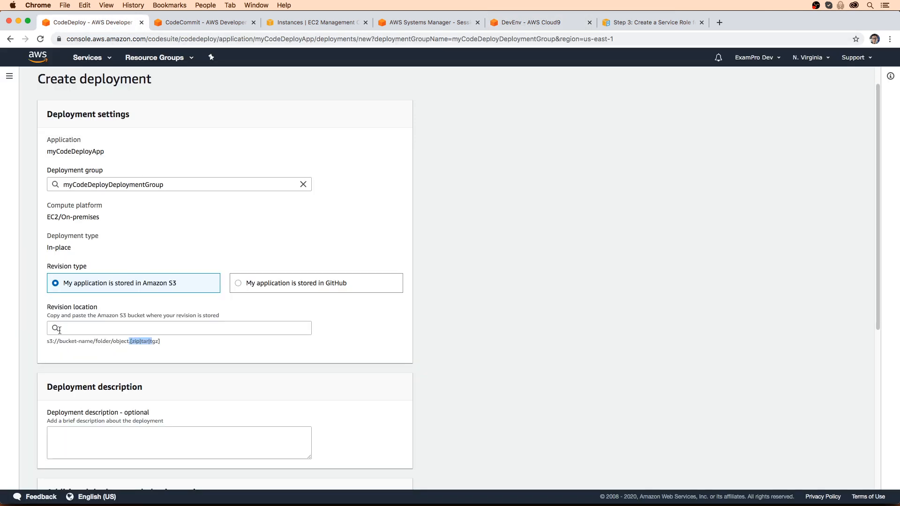
left_click(336, 21)
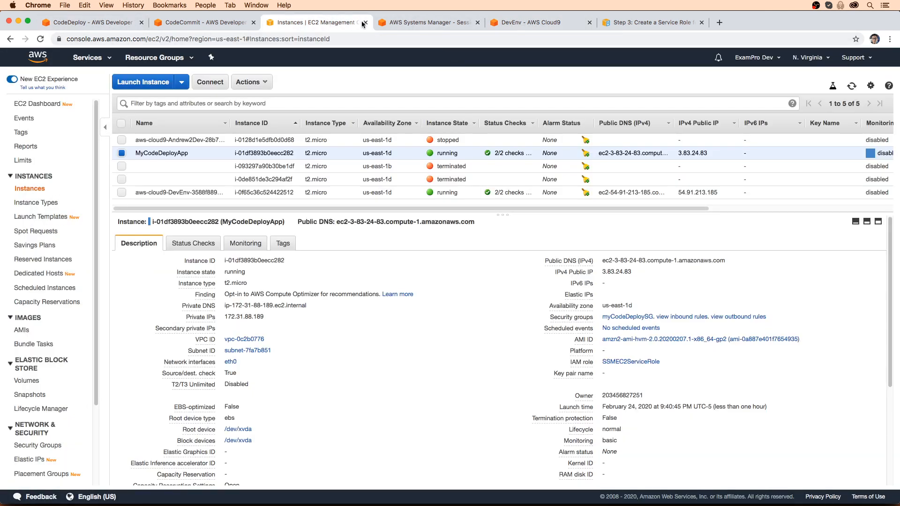
left_click(400, 20)
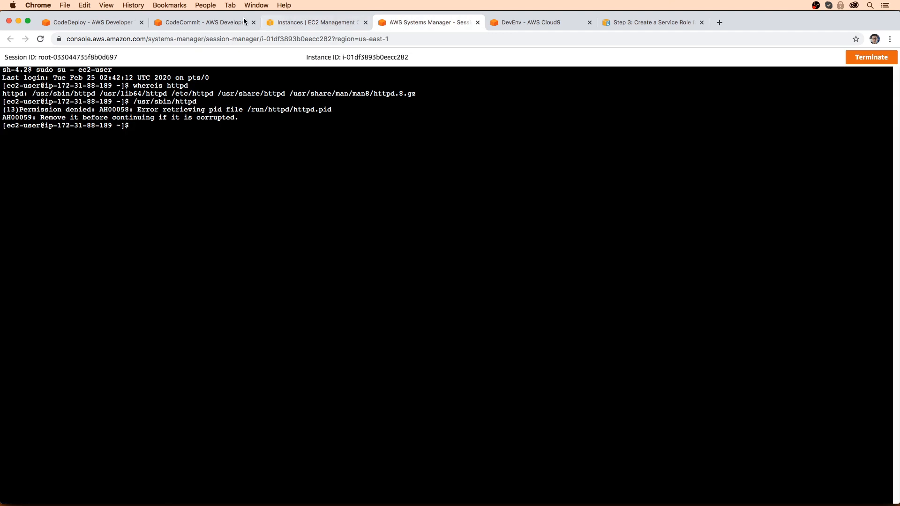
left_click(523, 21)
left_click_drag(621, 482, 477, 482)
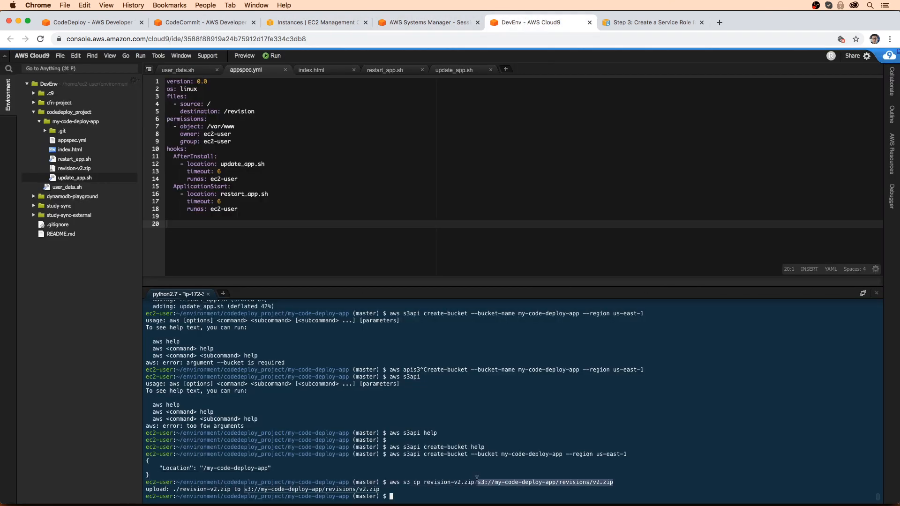
left_click(116, 24)
left_click(148, 328)
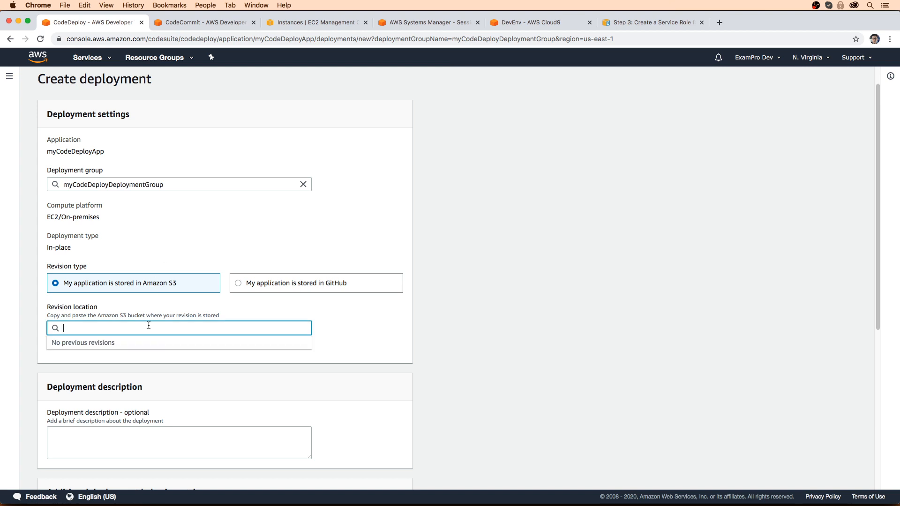
key("super+v")
left_click(401, 321)
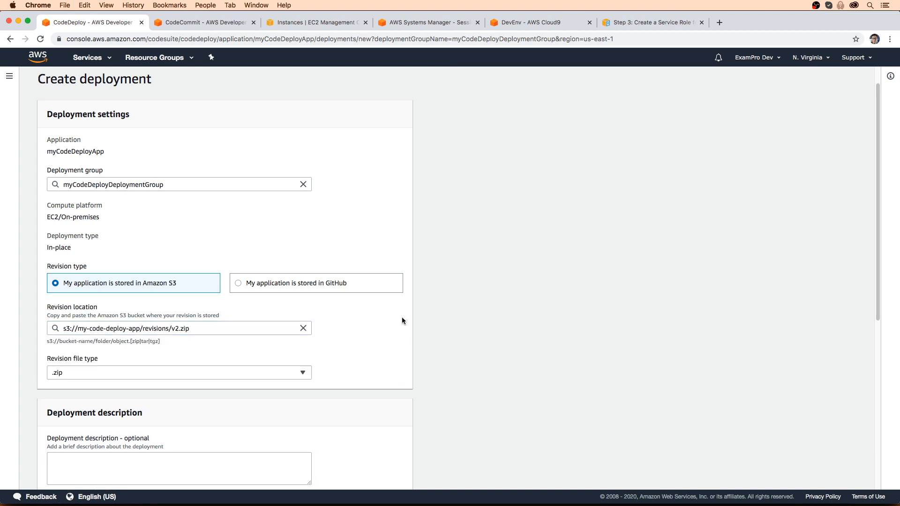
Step: Review the revision file type, additional behavior settings, deployment group overrides and rollback configuration overrides of the new deployment
left_click(200, 377)
left_click(200, 378)
scroll(328, 356, "down", 5)
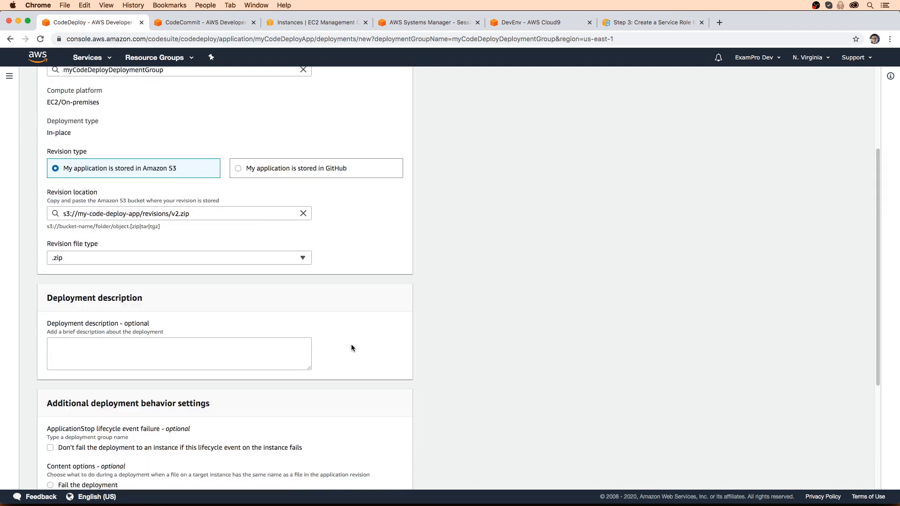
scroll(349, 342, "down", 6)
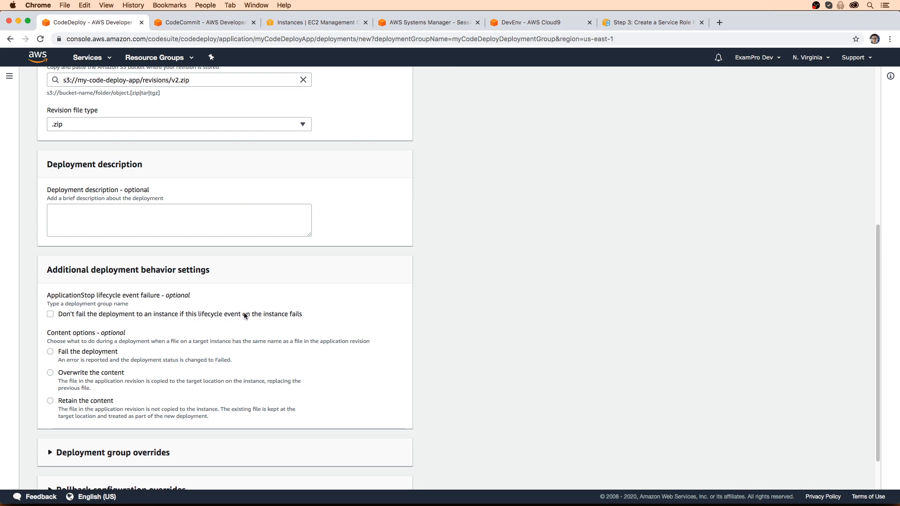
scroll(43, 319, "down", 1)
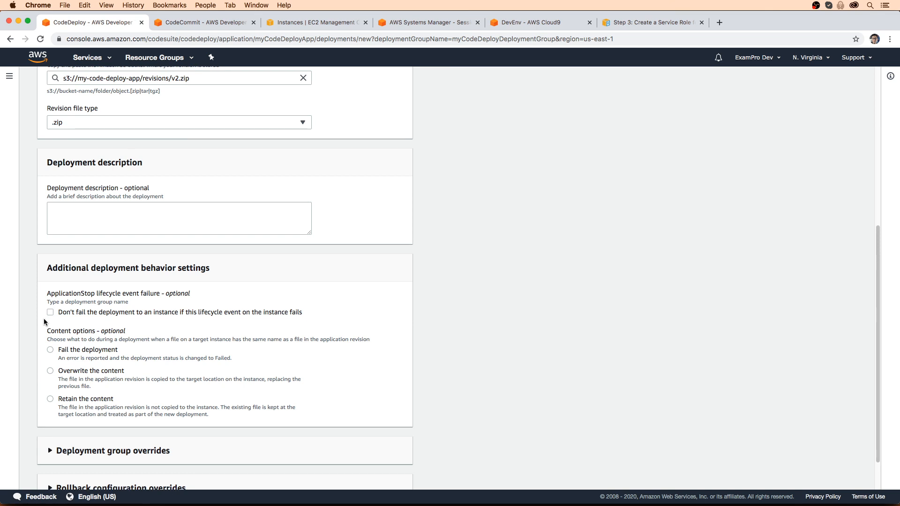
scroll(41, 316, "down", 2)
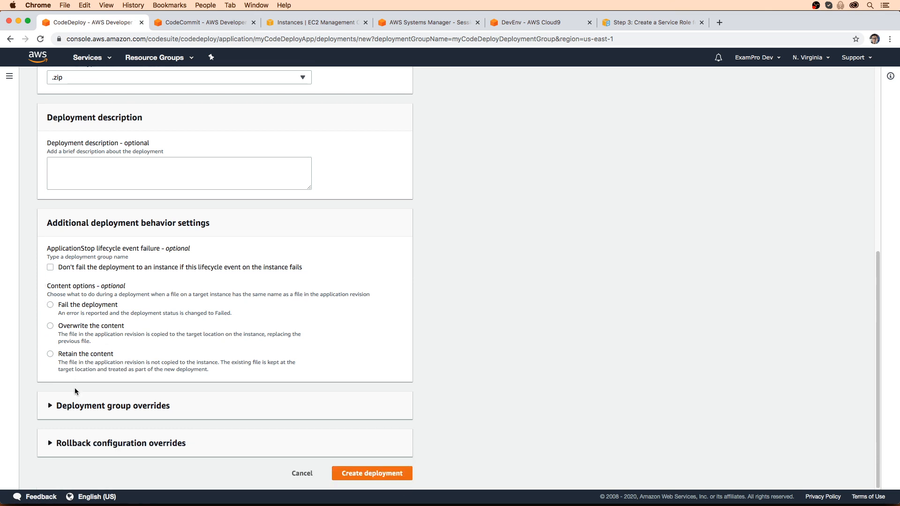
left_click(49, 403)
scroll(47, 350, "down", 3)
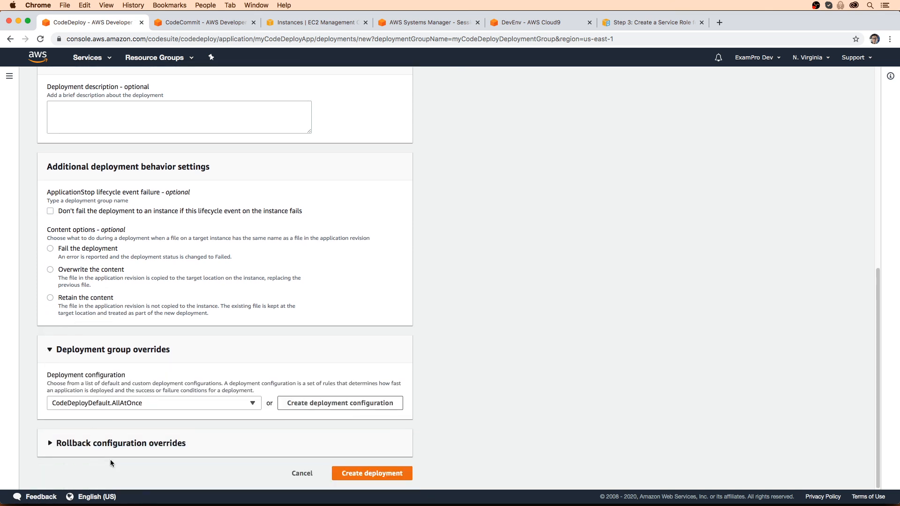
left_click(103, 444)
scroll(52, 359, "down", 3)
scroll(145, 437, "up", 15)
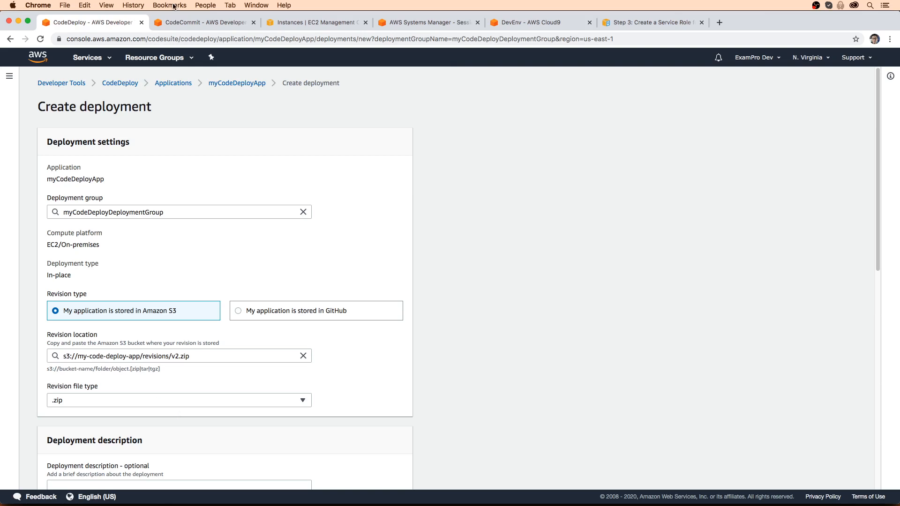
Step: Start a new role in IAM with EC2 as the trusted use case and proceed to its permissions
left_click(278, 24)
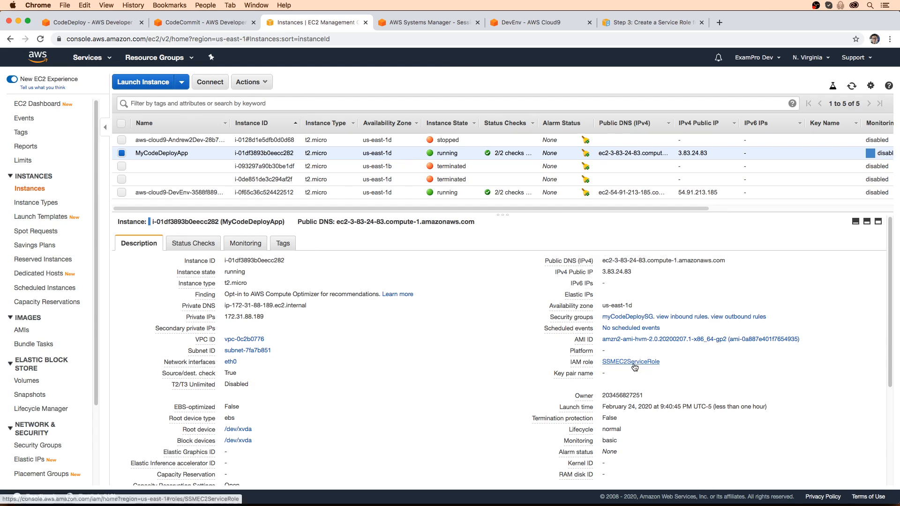
left_click(87, 57)
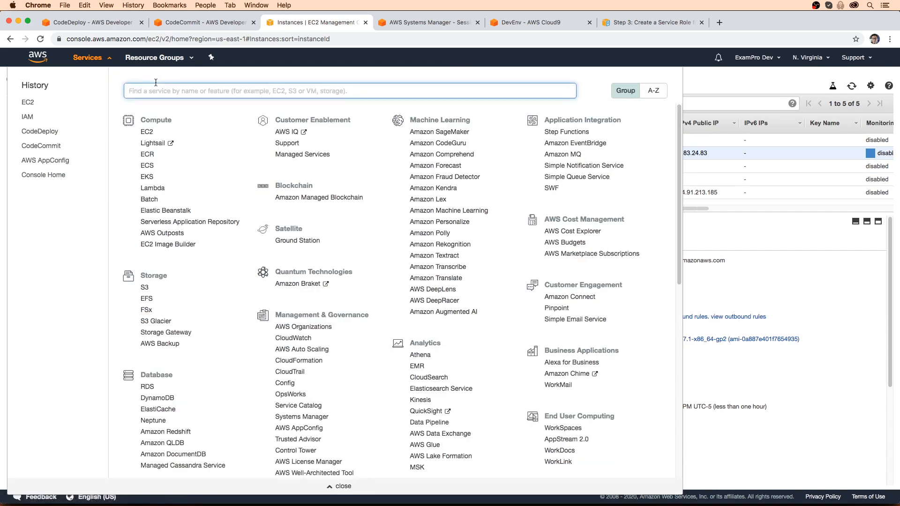
type("iam")
key("Return")
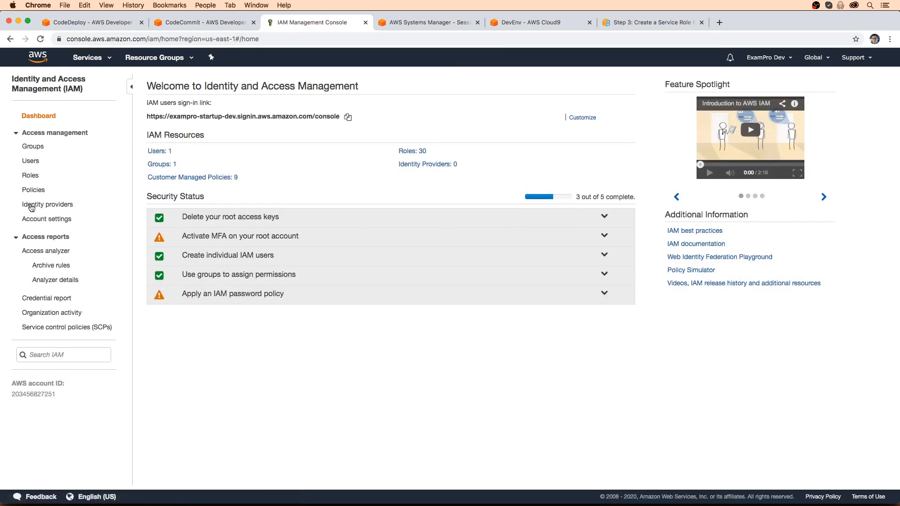
left_click(29, 177)
left_click(163, 82)
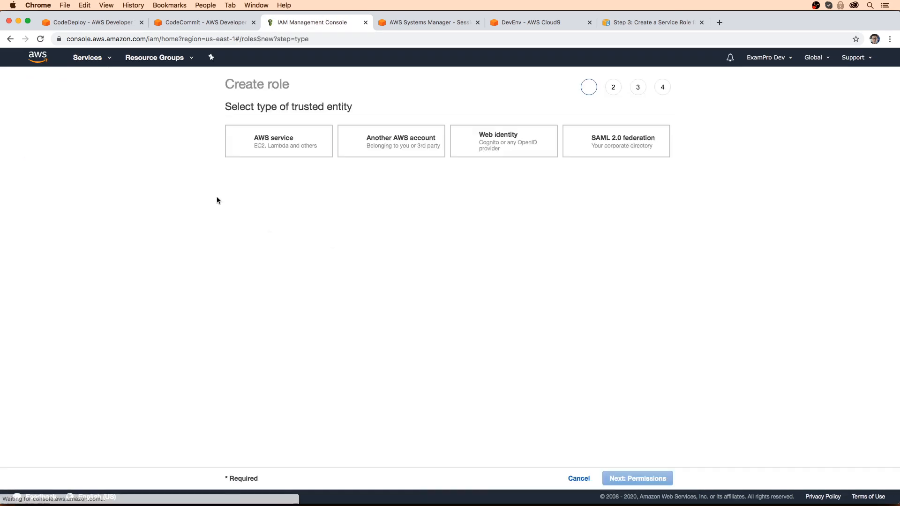
left_click(228, 225)
scroll(516, 333, "down", 3)
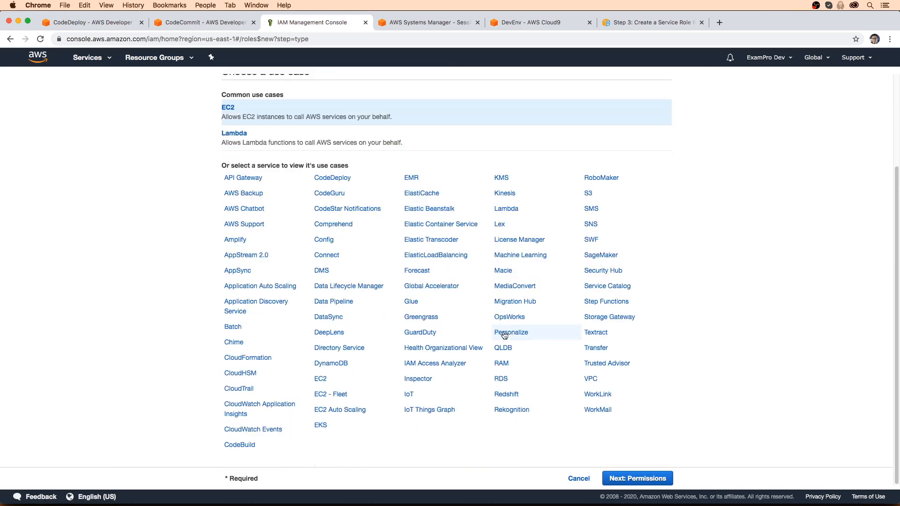
left_click(637, 478)
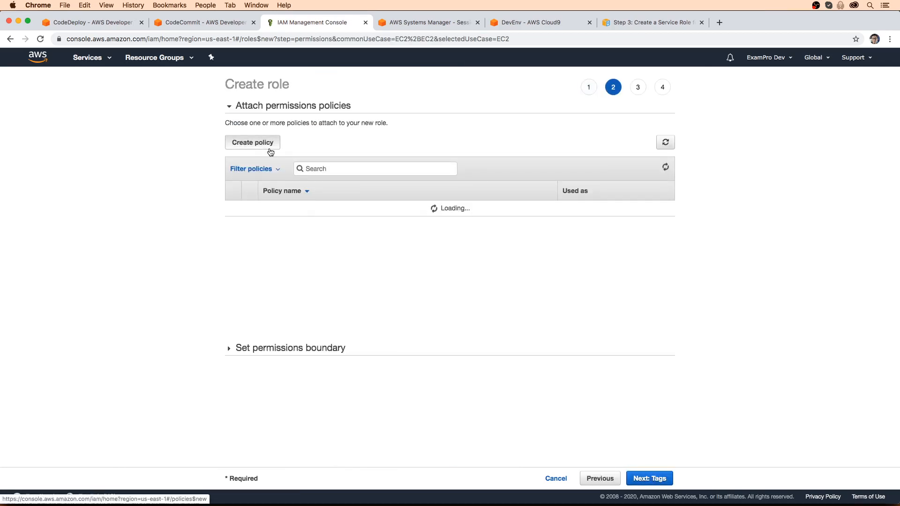
Step: Attach the AmazonEC2RoleforSSM and AmazonEC2RoleforAWSCodeDeploy policies to the new role and proceed to the review without adding tags
left_click(328, 168)
type("ssm")
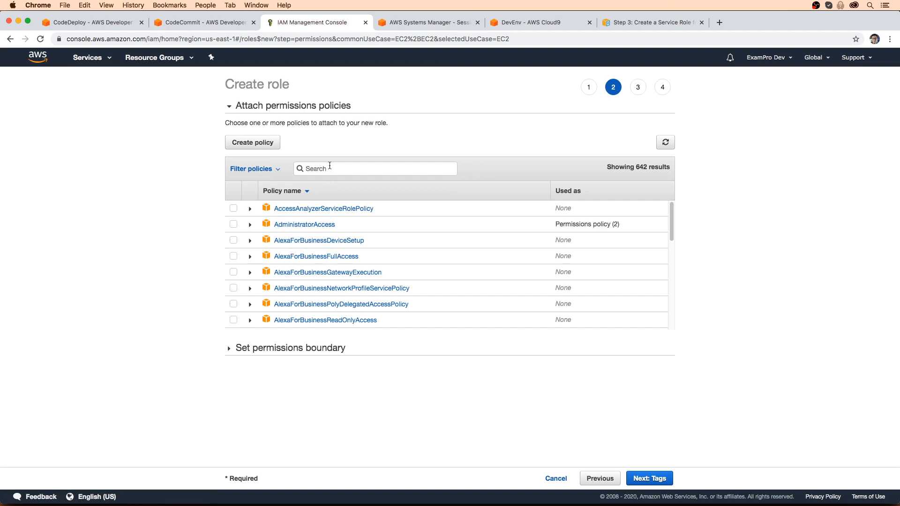
left_click(234, 208)
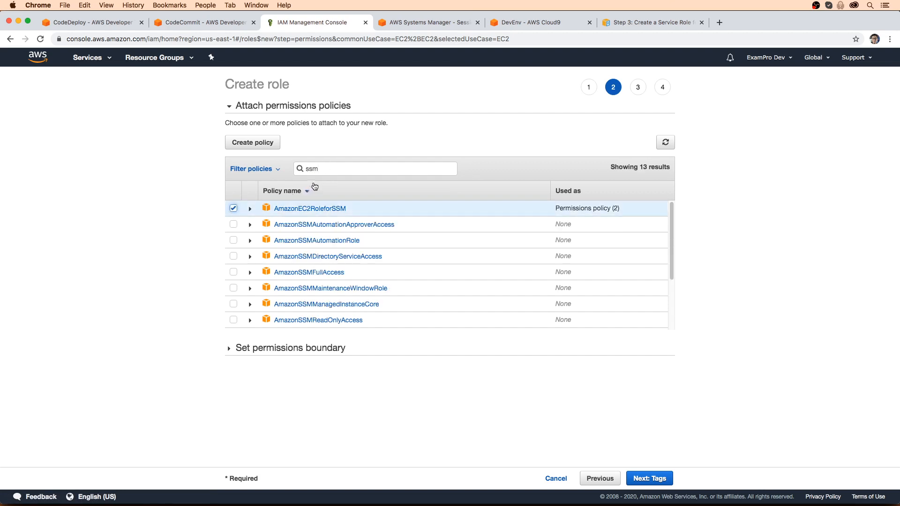
key("super+a")
type("codedeploy")
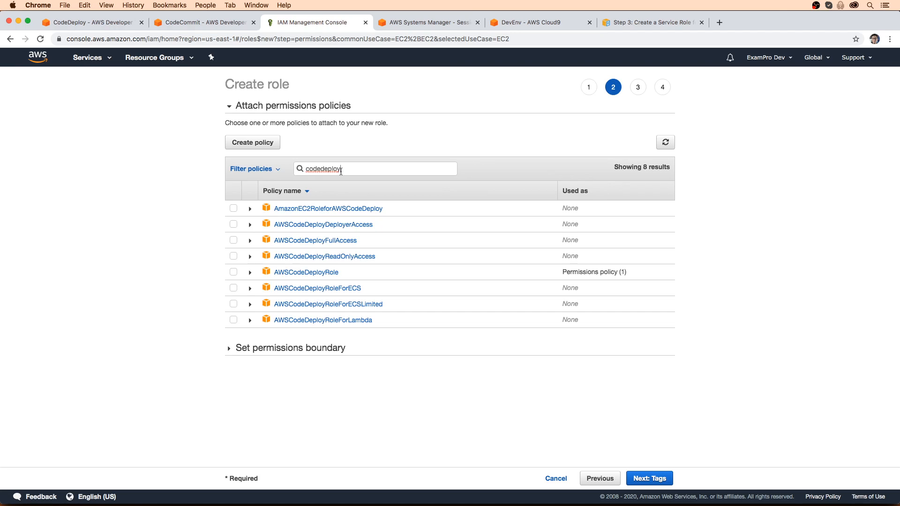
left_click(234, 209)
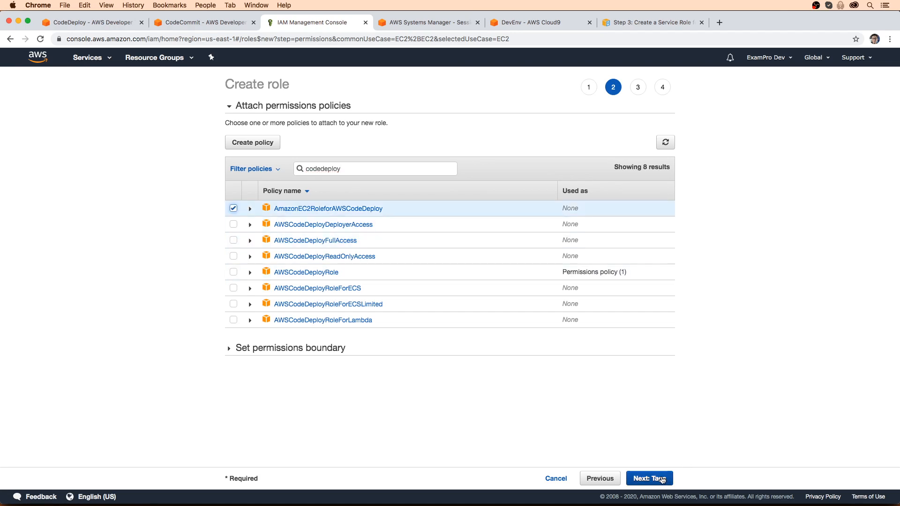
left_click(661, 479)
left_click(667, 478)
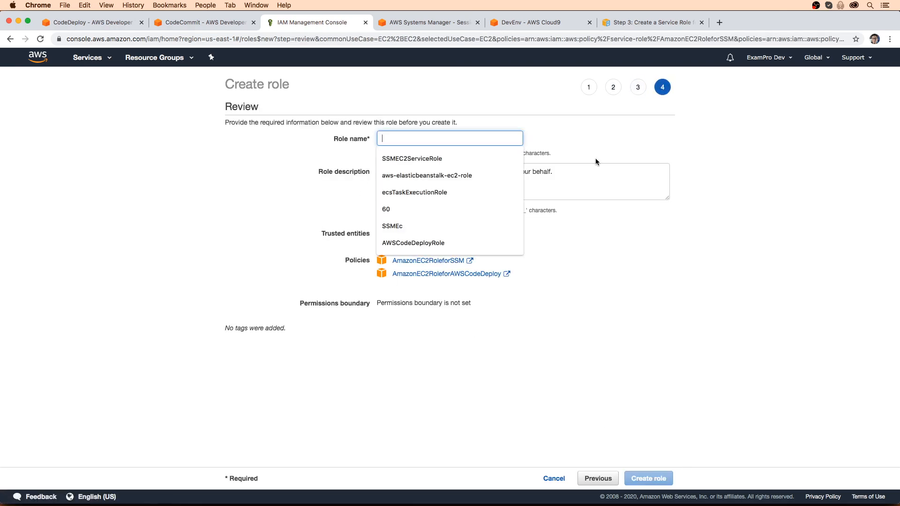
Step: Name the role myCodeDeployAppRole and create it
type("my")
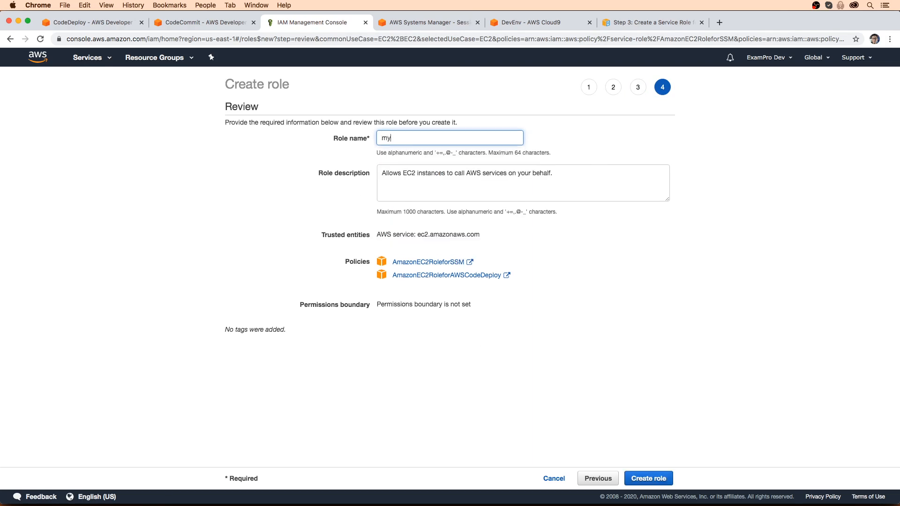
type("CodeDeployAppRole")
key("Return")
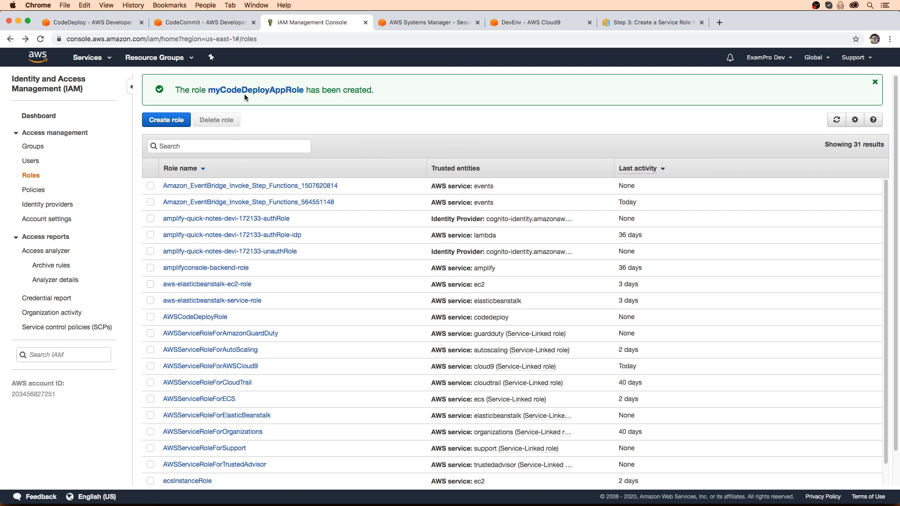
Step: Go from IAM to the EC2 service and open its list of instances
left_click(103, 63)
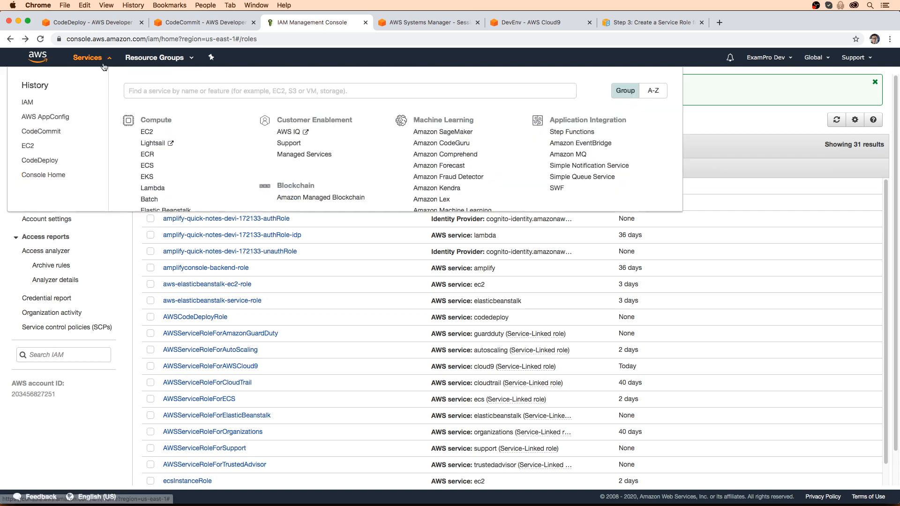
type("ec2")
key("Return")
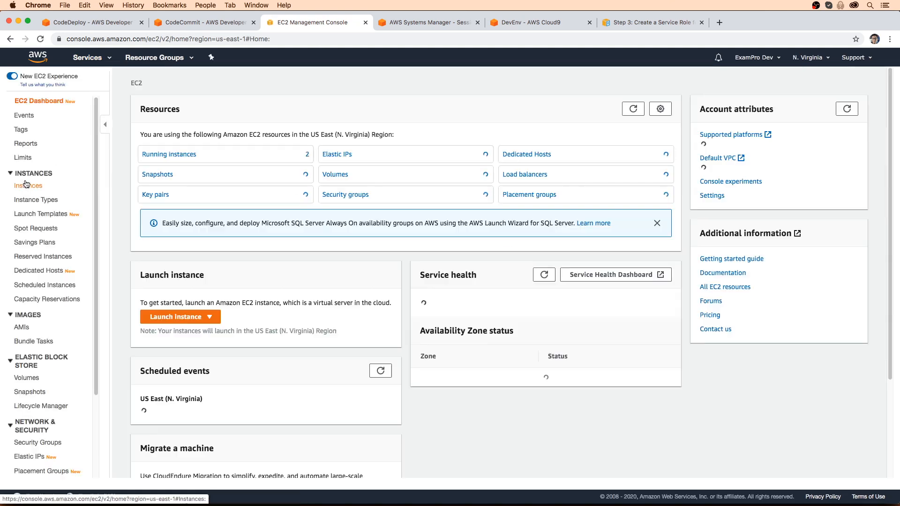
left_click(26, 184)
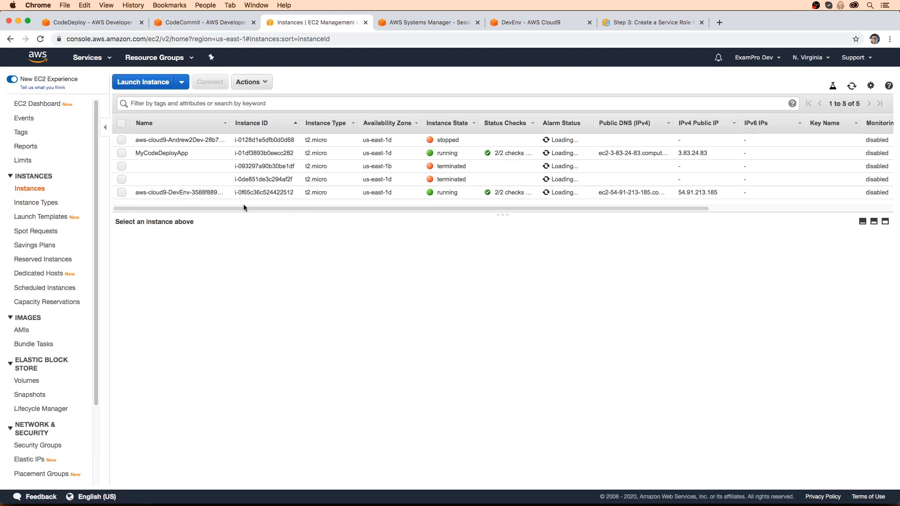
Step: Replace the IAM role of the MyCodeDeployApp instance with myCodeDeployAppRole and return to the instance list
left_click(155, 153)
left_click(249, 82)
mouse_move(320, 177)
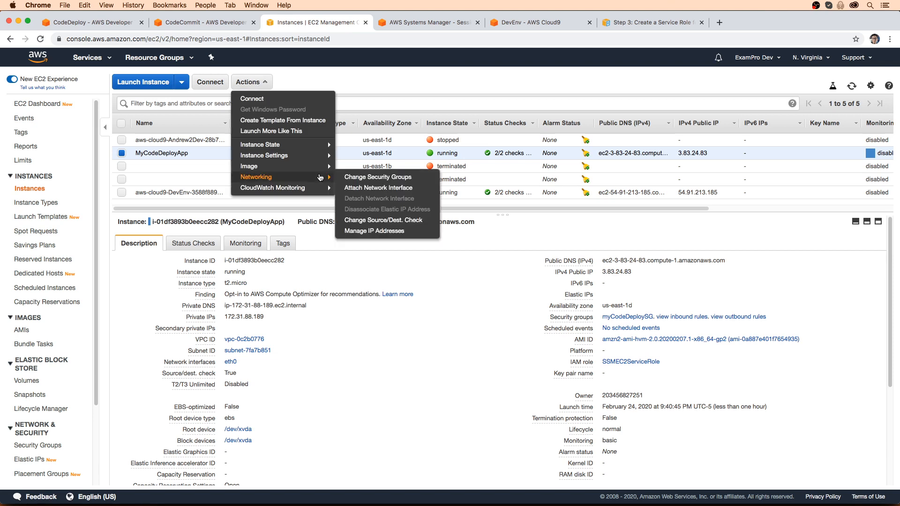
mouse_move(322, 160)
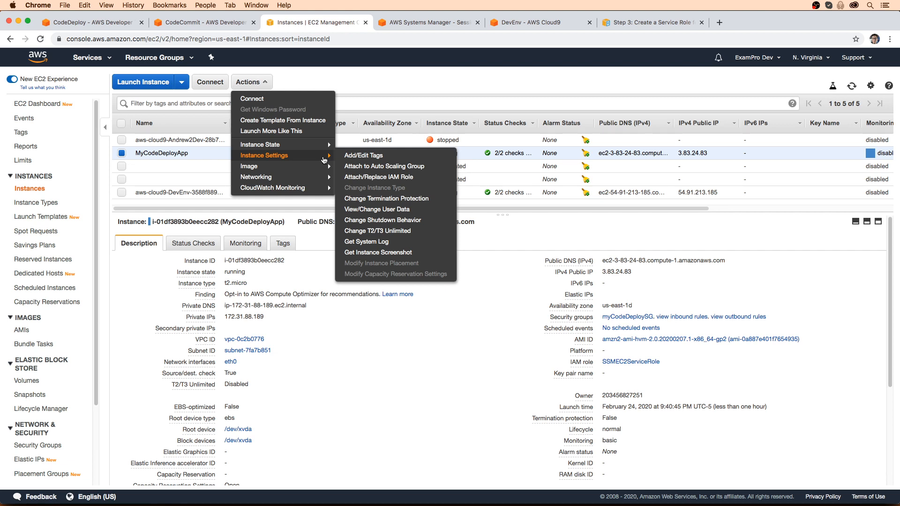
left_click(379, 177)
left_click(233, 182)
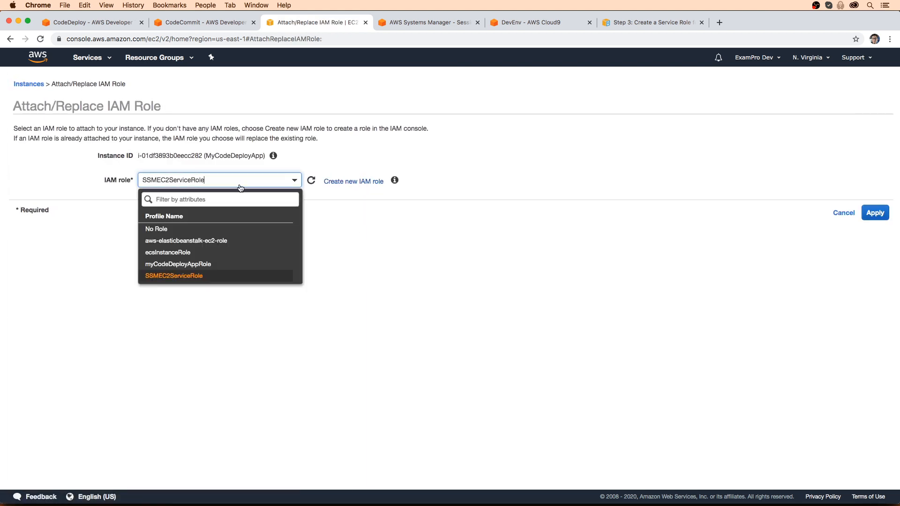
left_click(227, 264)
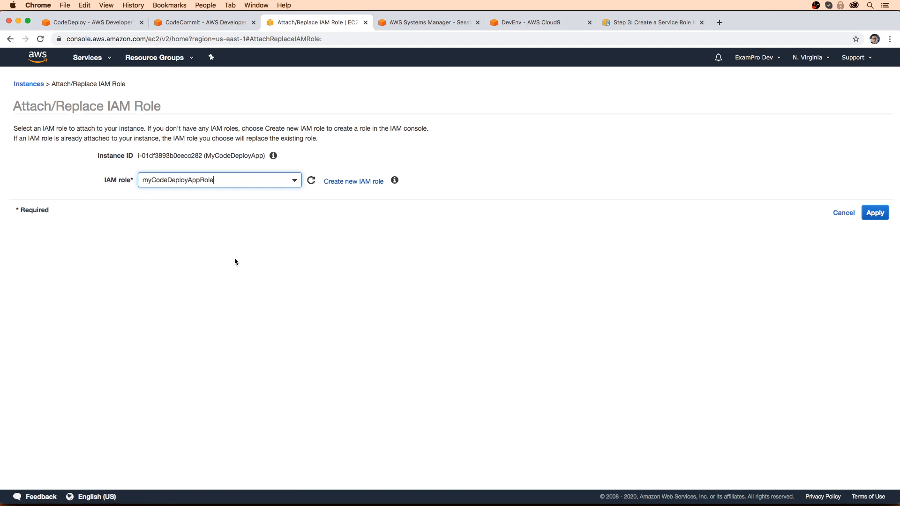
left_click(882, 214)
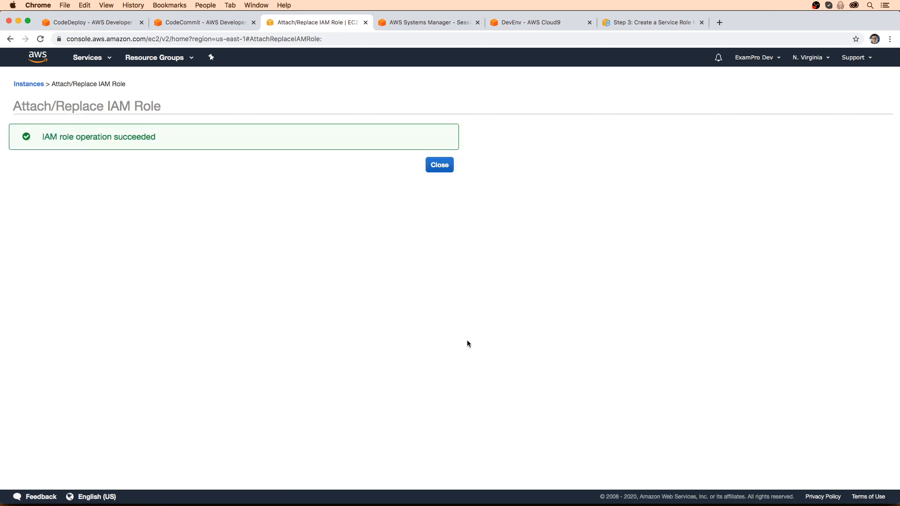
left_click(446, 168)
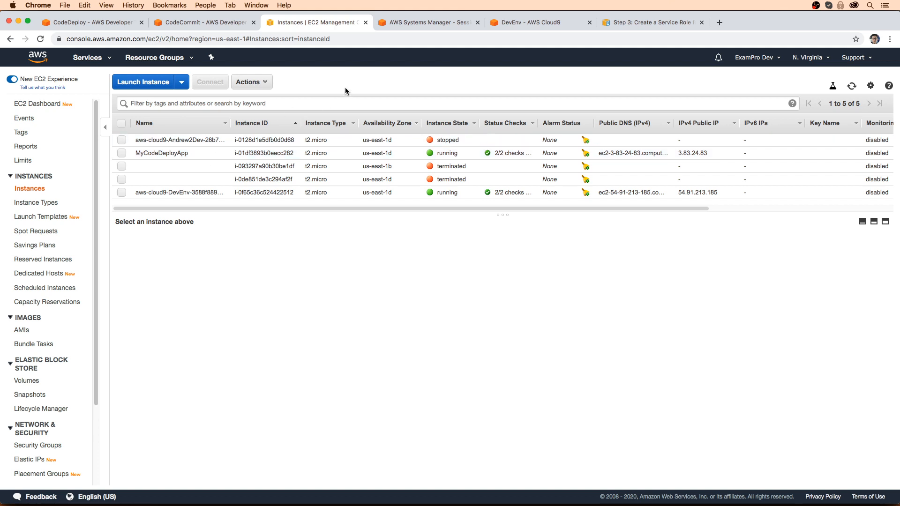
Step: Return to the pending CodeDeploy deployment and enter "Deploy V2" as its description
left_click(119, 28)
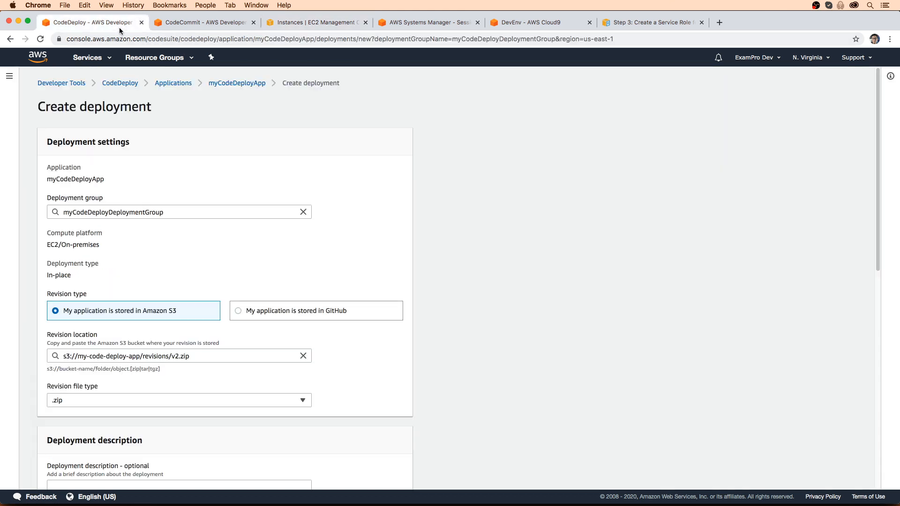
scroll(295, 186, "down", 6)
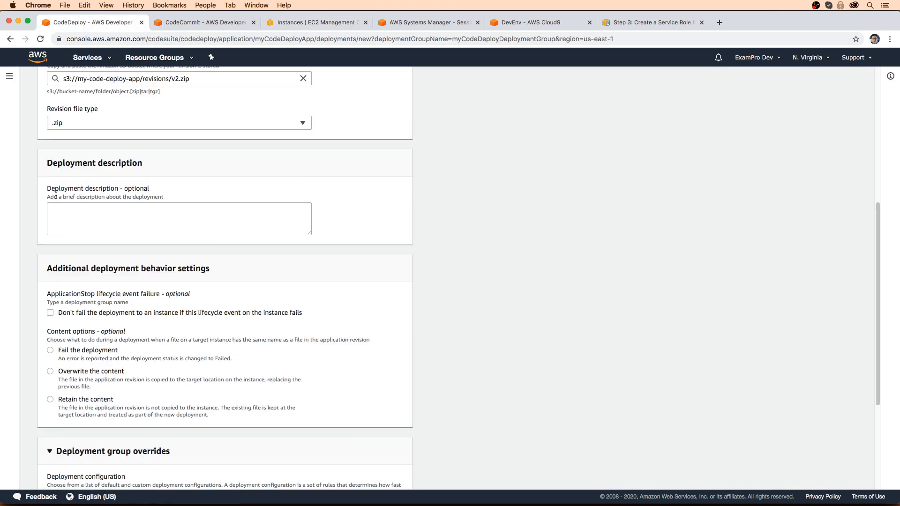
left_click(129, 214)
type("Deploy ")
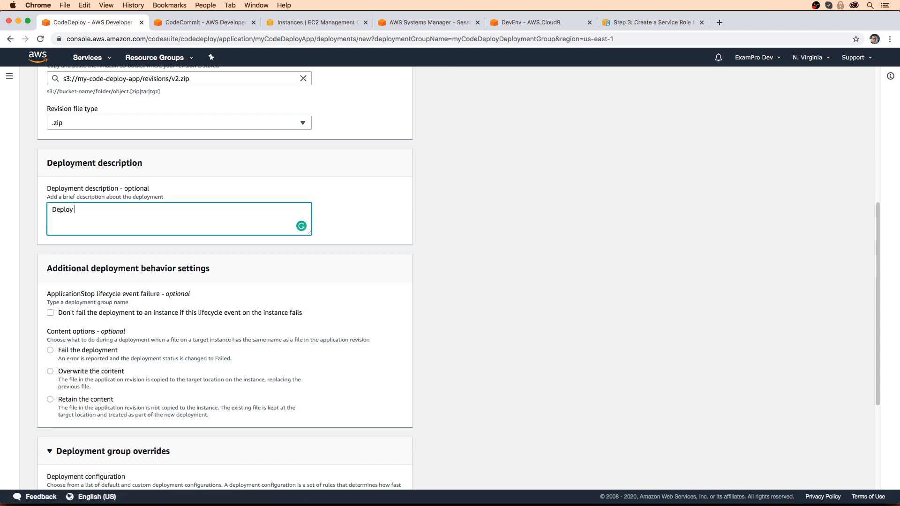
type("V2")
Step: Recheck the deployment settings and create the deployment
scroll(159, 220, "down", 5)
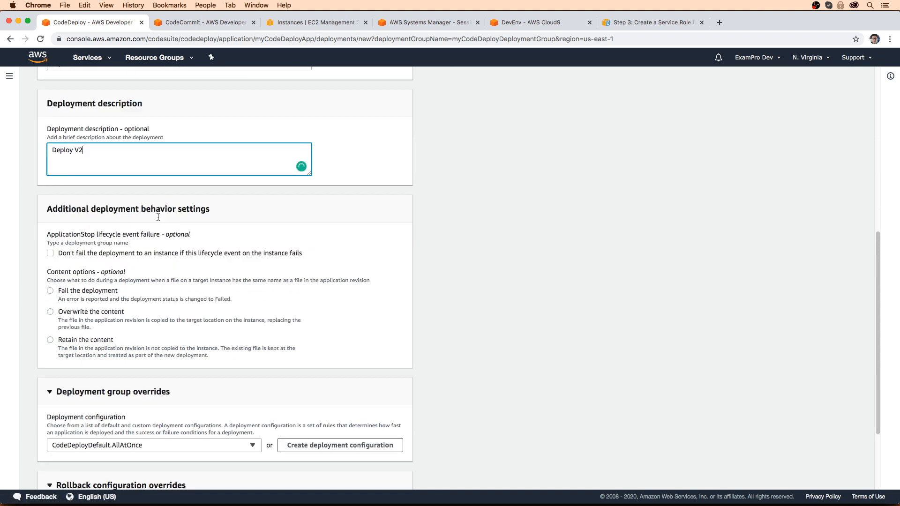
scroll(220, 317, "up", 15)
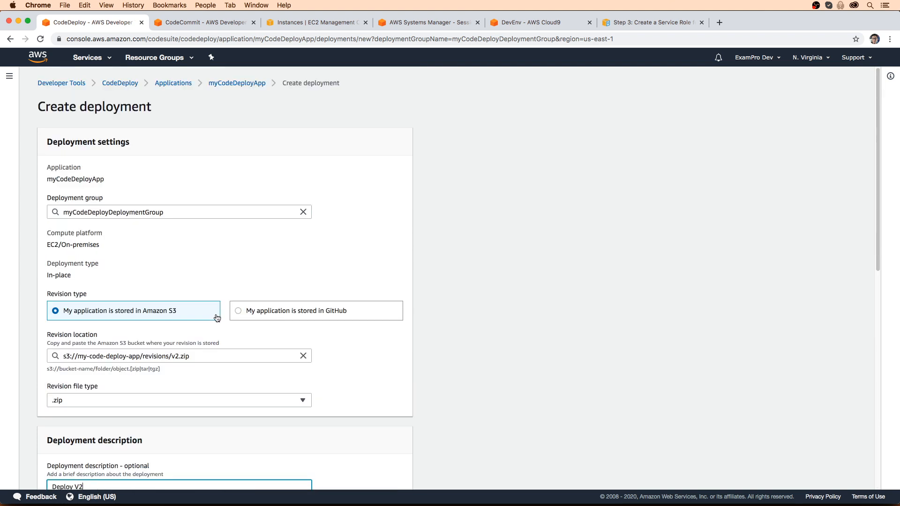
scroll(219, 315, "down", 15)
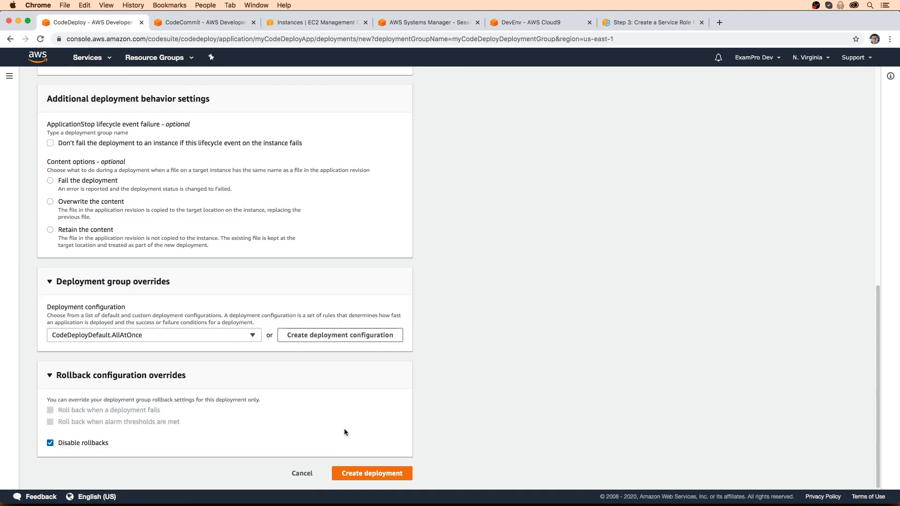
left_click(382, 474)
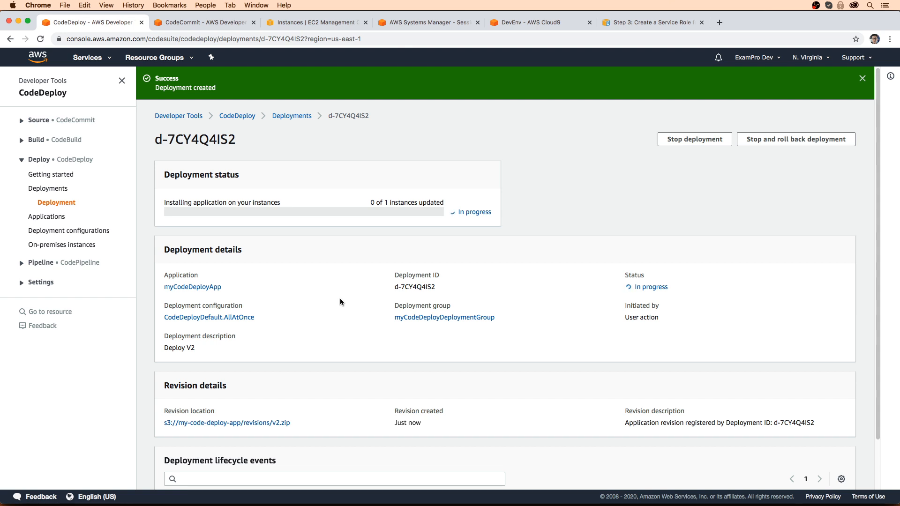
Step: Examine the deployment's status and the lifecycle events of its target instance, reopening the event list to check progress
scroll(340, 298, "down", 2)
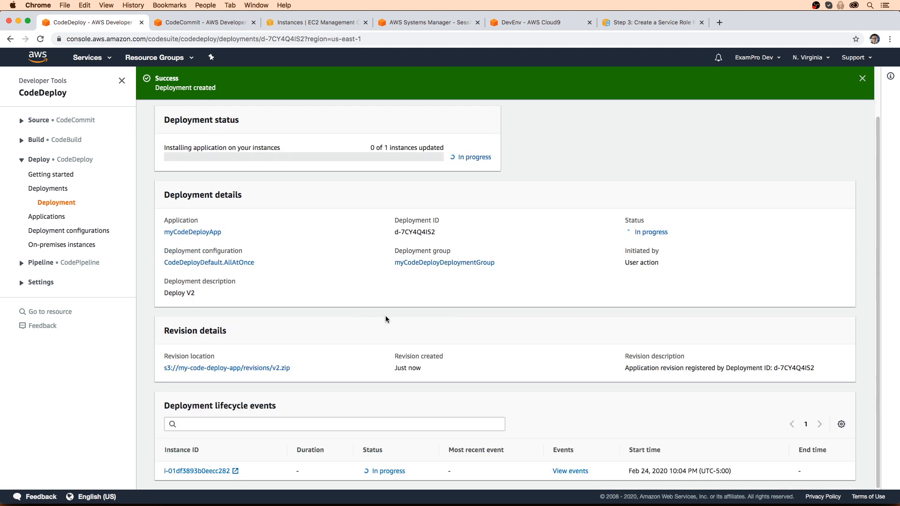
left_click(563, 471)
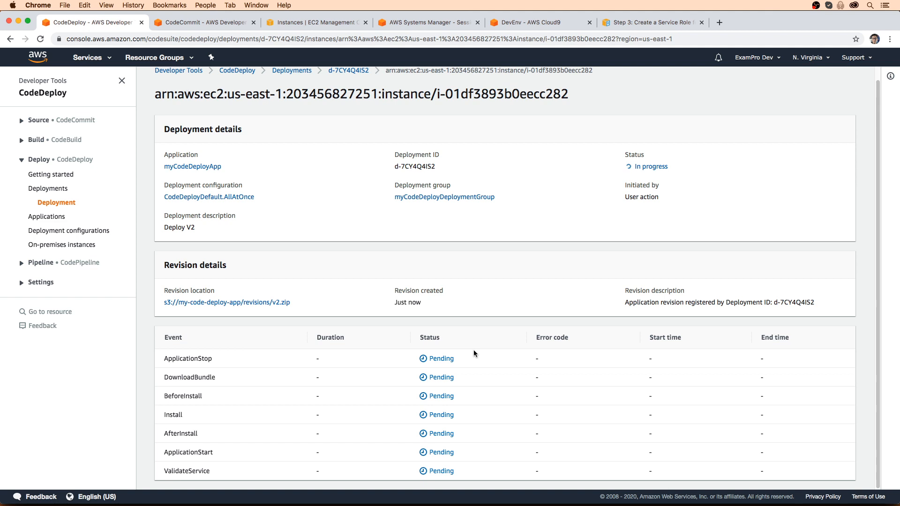
scroll(474, 349, "up", 1)
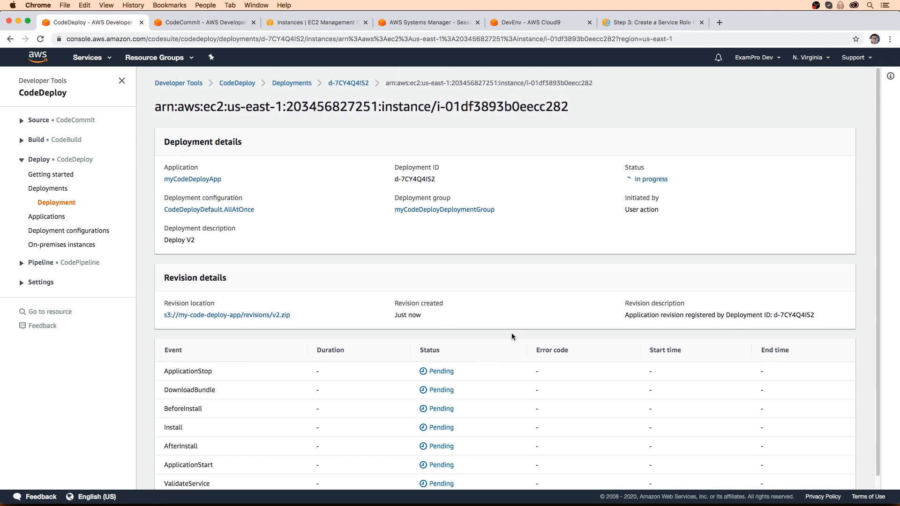
left_click(10, 39)
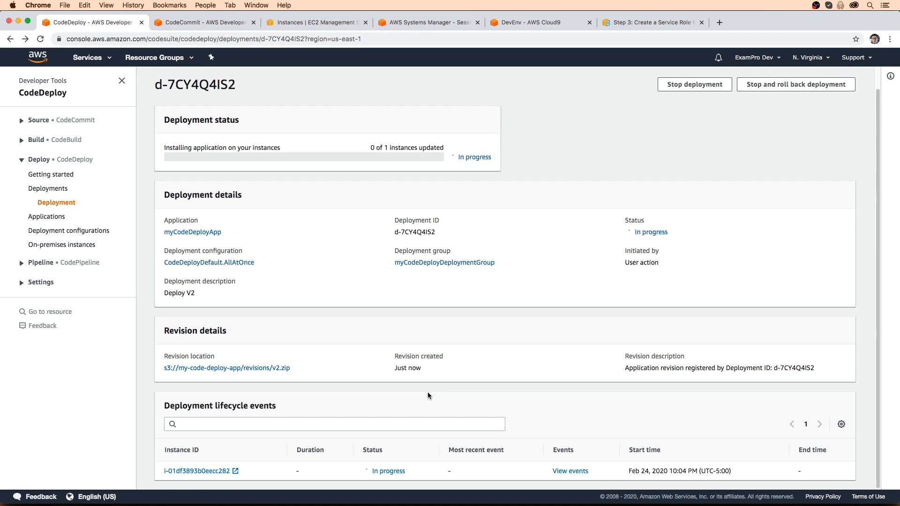
left_click(570, 471)
scroll(484, 373, "down", 1)
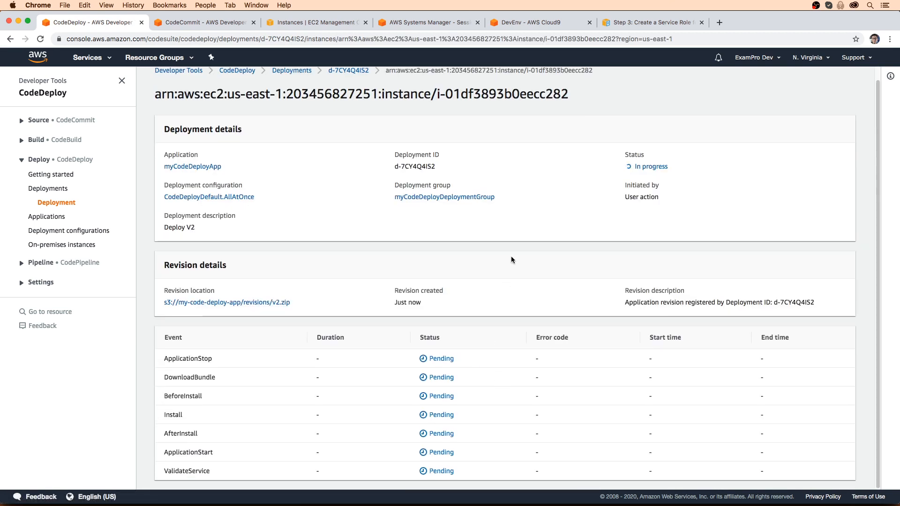
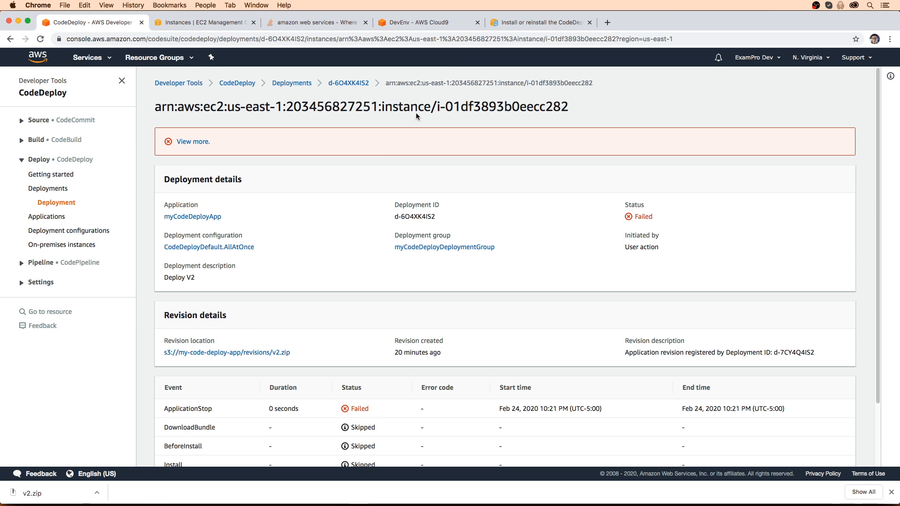
Step: Connect to the MyCodeDeployApp EC2 instance through Session Manager
left_click(511, 24)
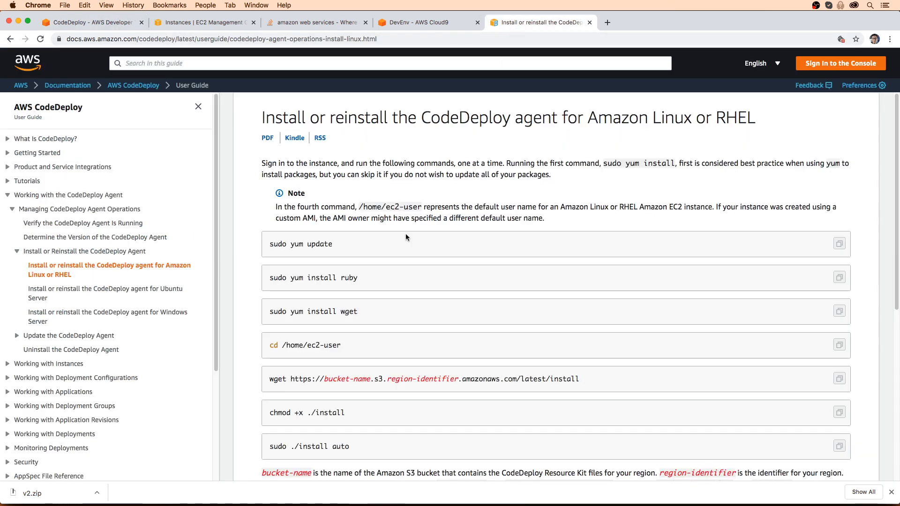
left_click(218, 28)
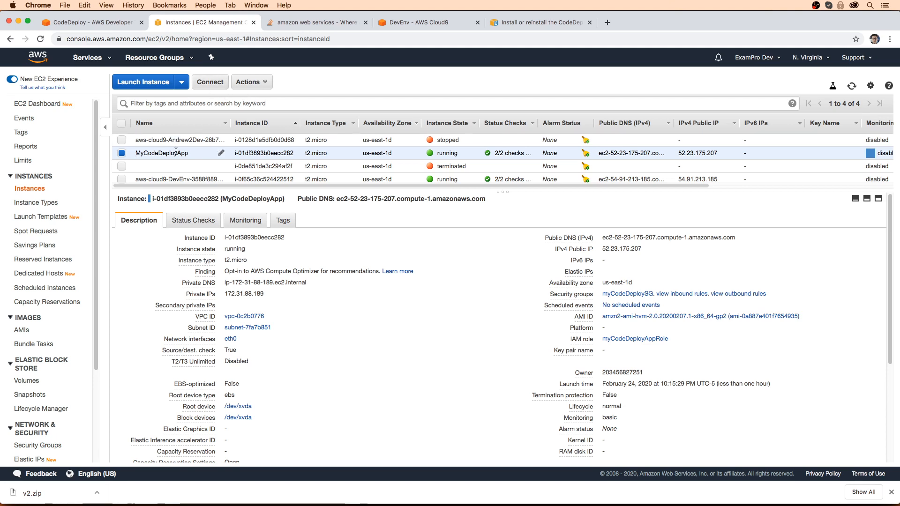
left_click(210, 82)
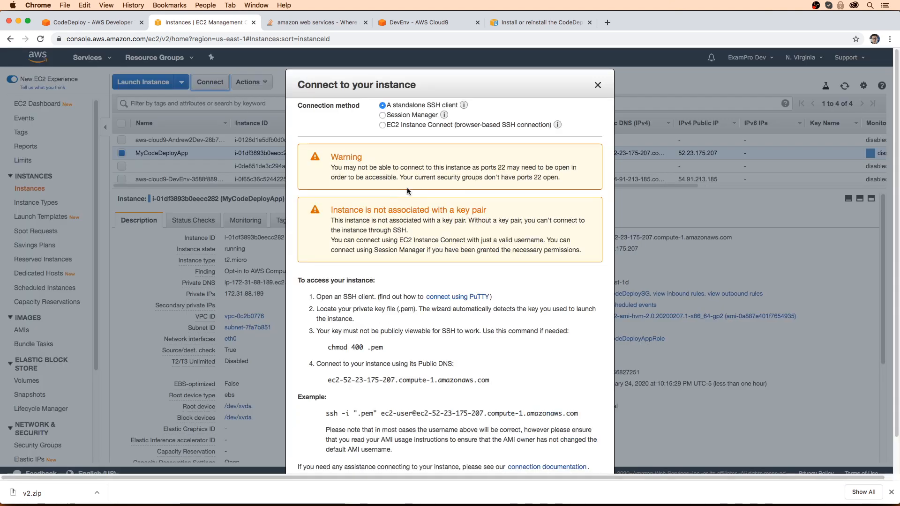
left_click(383, 115)
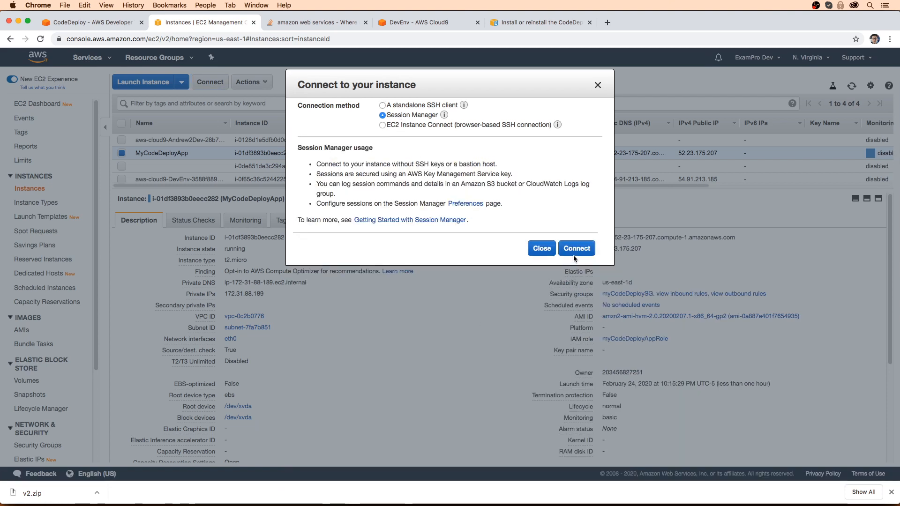
left_click(574, 251)
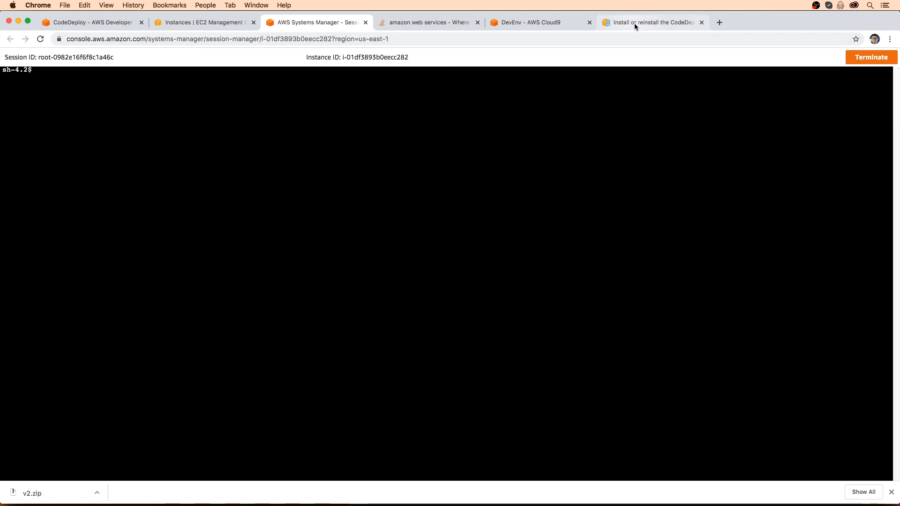
Step: Place the agent install guide beside the instance session, check the session's Ruby version, and install Ruby with "sudo yum install ruby -y"
left_click_drag(634, 24, 410, 23)
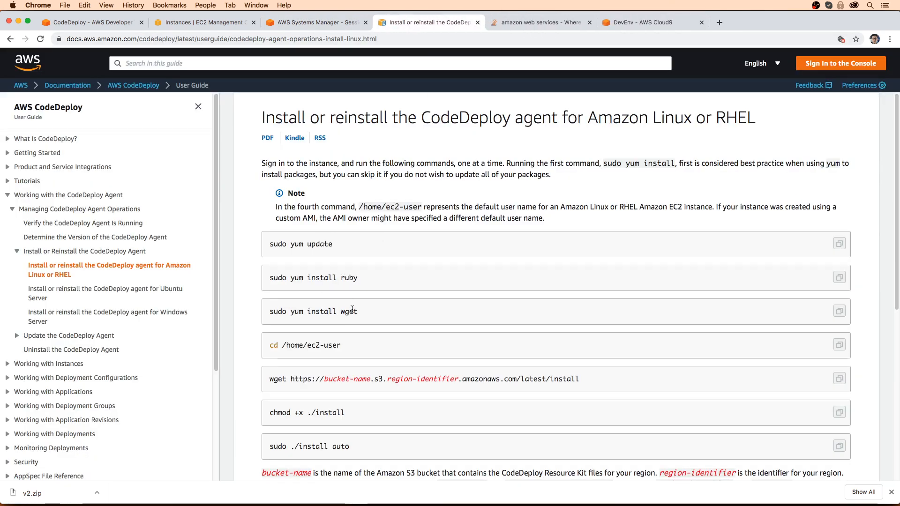
left_click(325, 21)
key("ctrl+Tab")
left_click(305, 25)
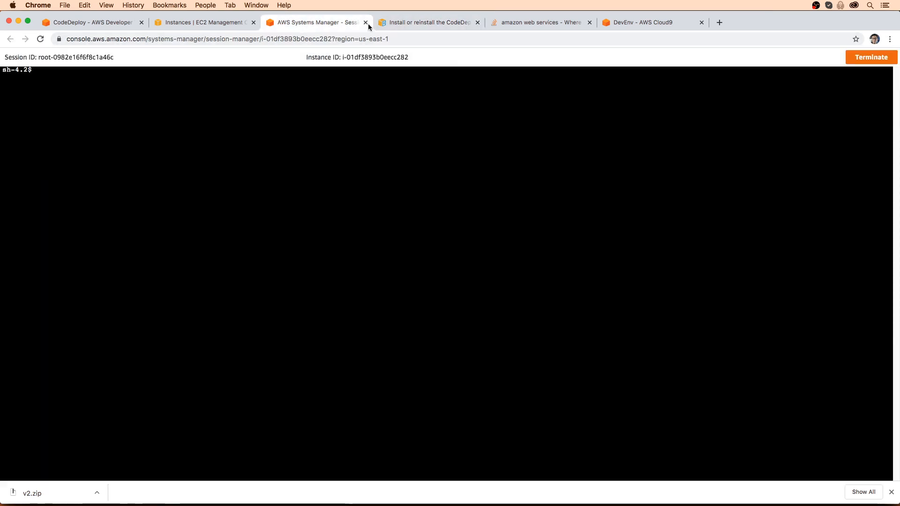
type("ruby -v")
key("Return")
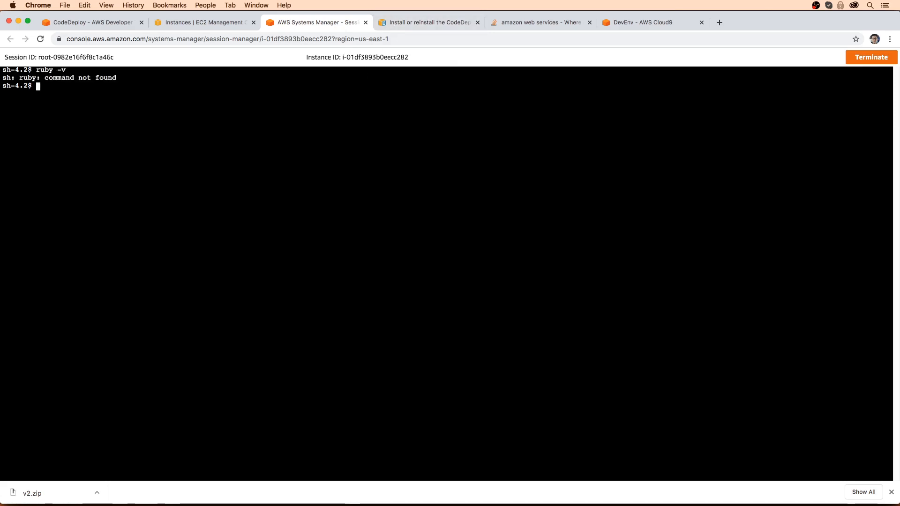
type("sudo yum install ruby -y")
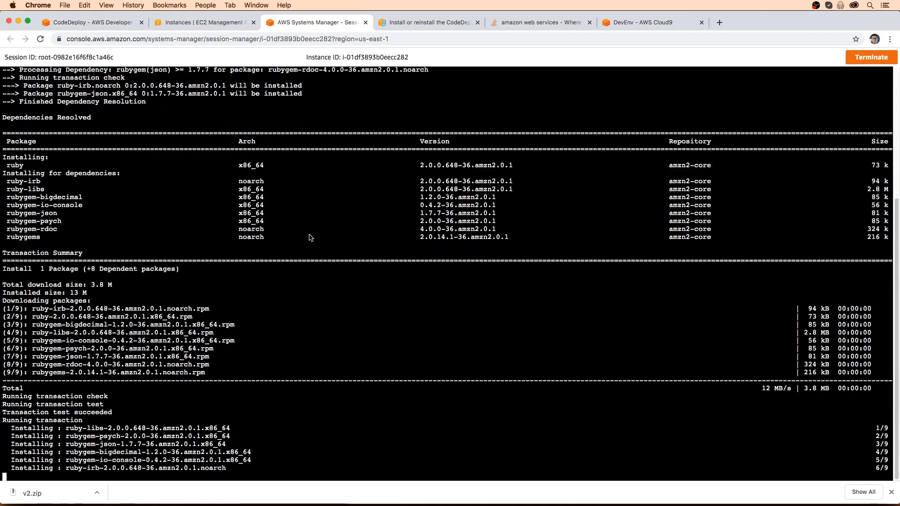
Step: Open the guide's "Resource Kit Bucket Names by Region" reference in a separate browser tab
left_click(409, 24)
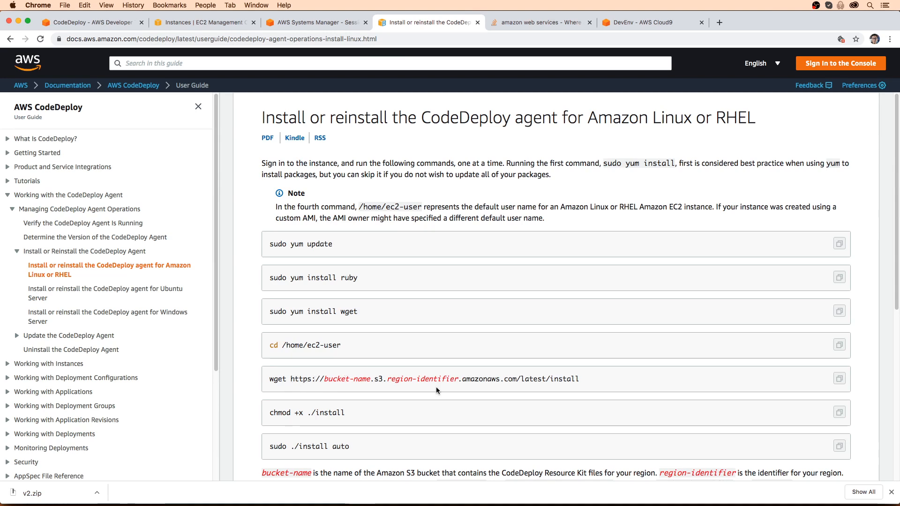
scroll(436, 390, "down", 6)
scroll(528, 388, "up", 2)
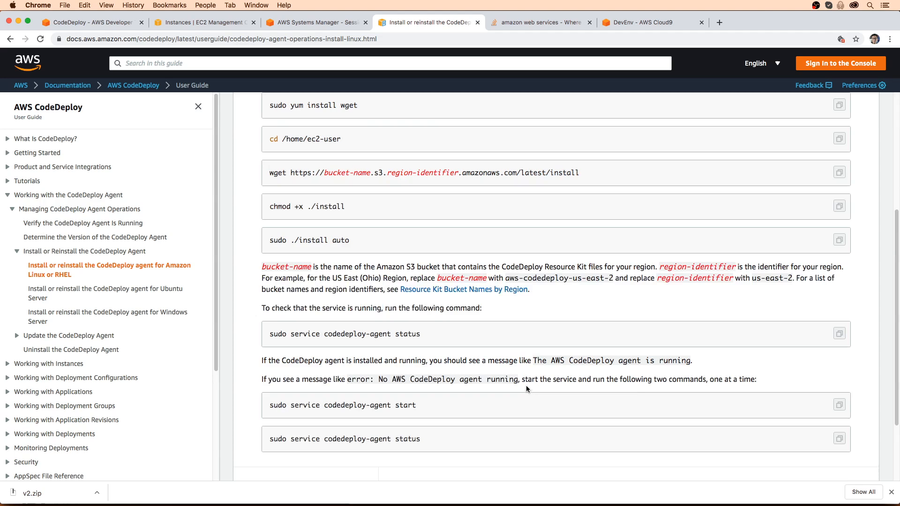
right_click(460, 294)
left_click(473, 297)
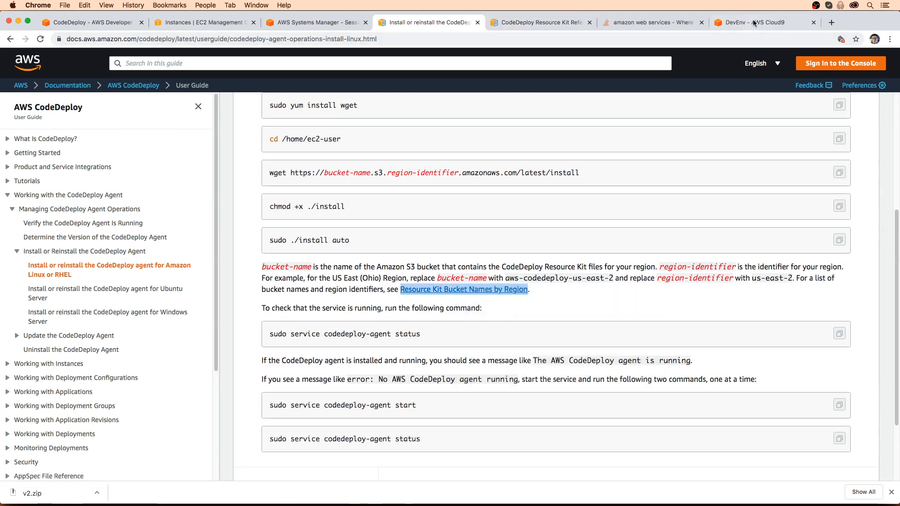
Step: Switch to the Cloud9 DevEnv and create a blank scratch file
left_click_drag(753, 23, 530, 23)
left_click(505, 69)
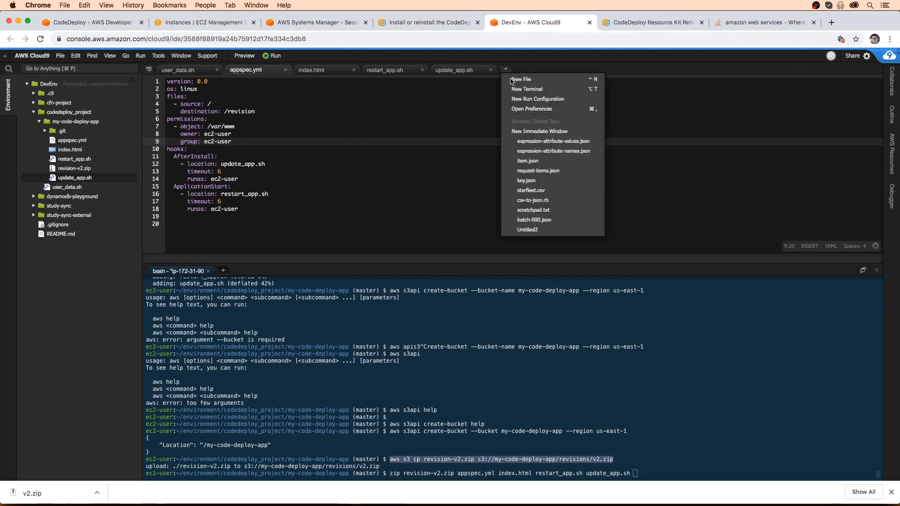
left_click(521, 79)
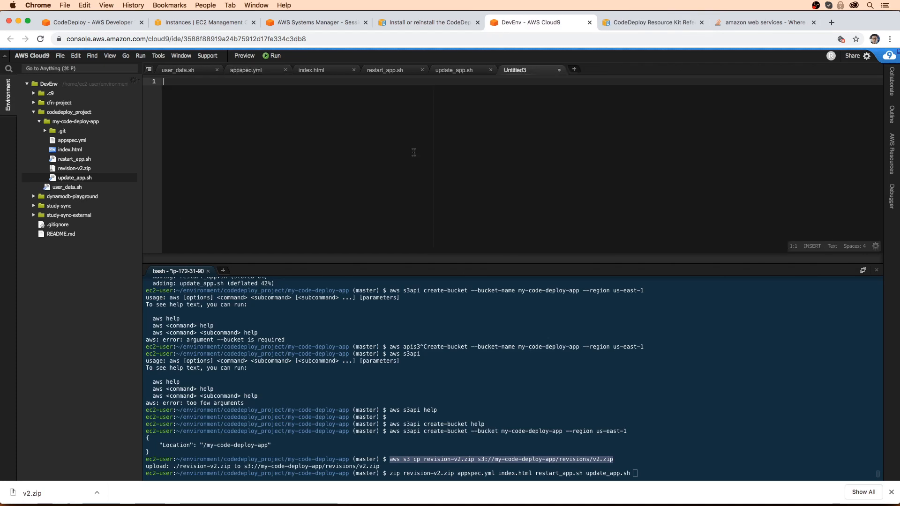
Step: Copy the US East (N. Virginia) bucket name aws-codedeploy-us-east-1 from the region table into the scratch file
left_click(436, 24)
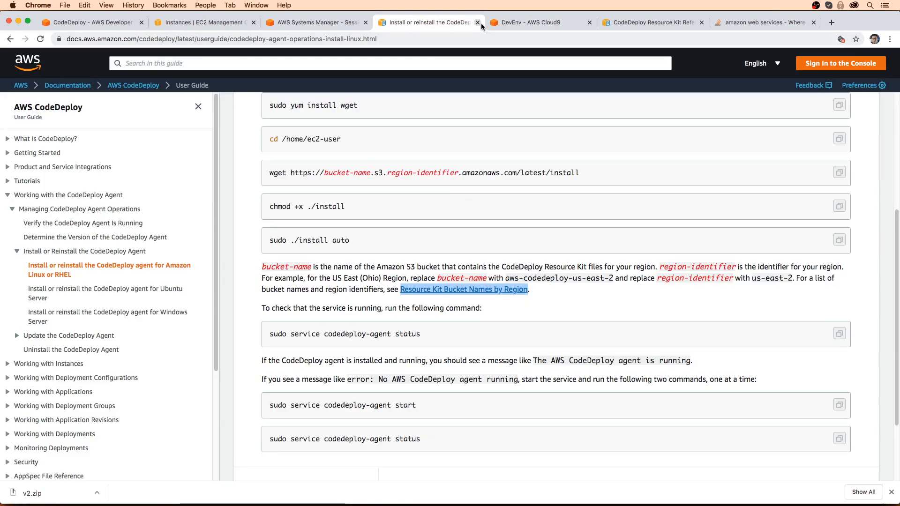
left_click_drag(620, 22, 511, 22)
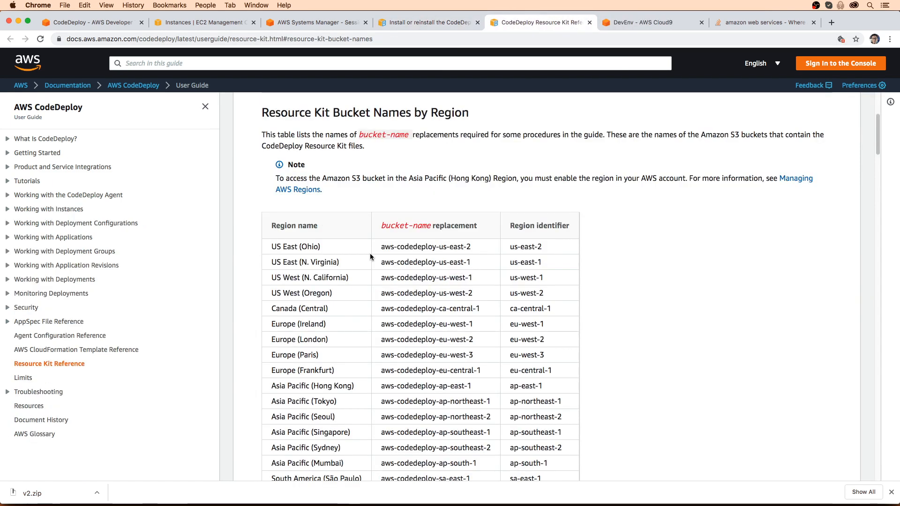
left_click_drag(382, 261, 471, 263)
key("super+c")
left_click(630, 22)
key("super+v")
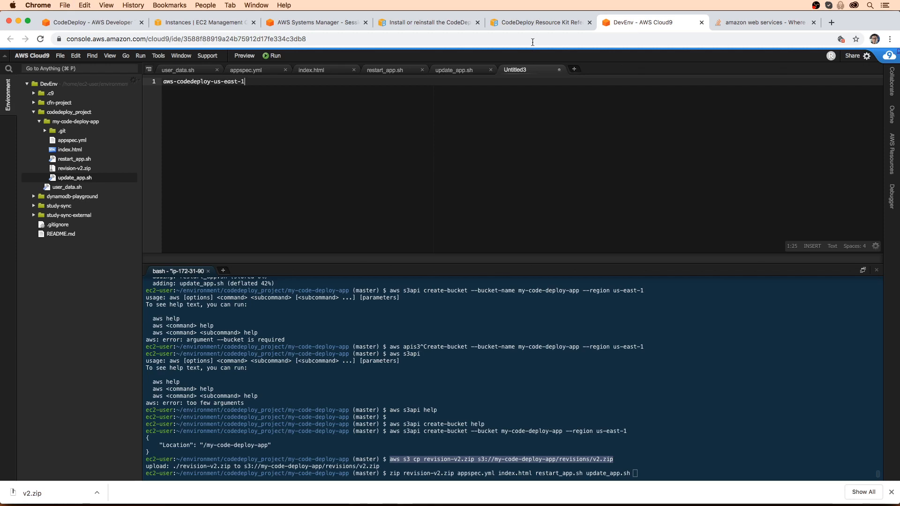
Step: Copy the N. Virginia region identifier us-east-1 onto its own line in the scratch file
key("ctrl+shift+Tab")
left_click_drag(544, 277, 507, 263)
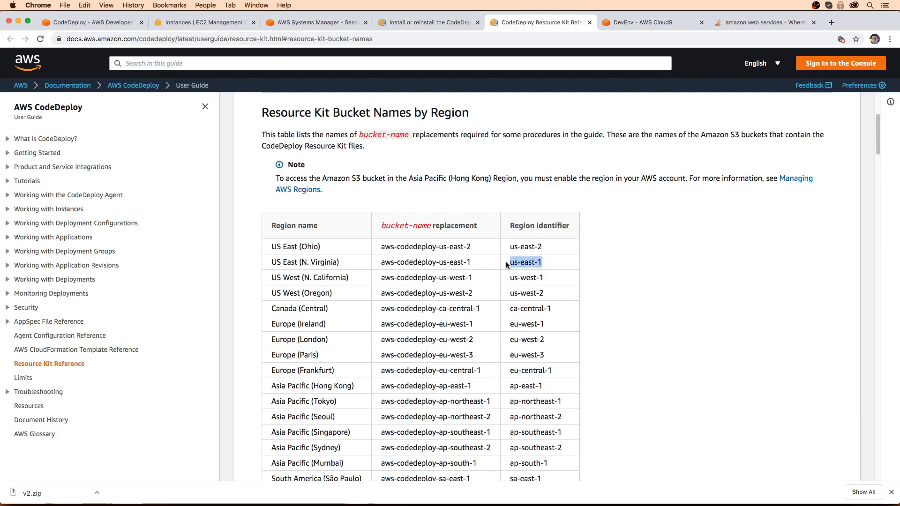
key("super+c")
key("ctrl+Tab")
key("Return")
key("super+v")
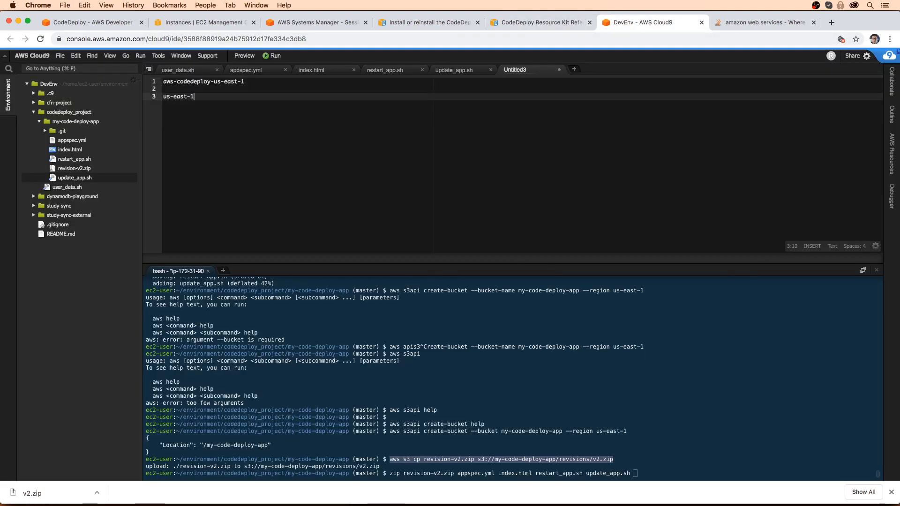
Step: Copy the wget download command from the agent install guide into the scratch file beneath the region identifier
left_click(457, 23)
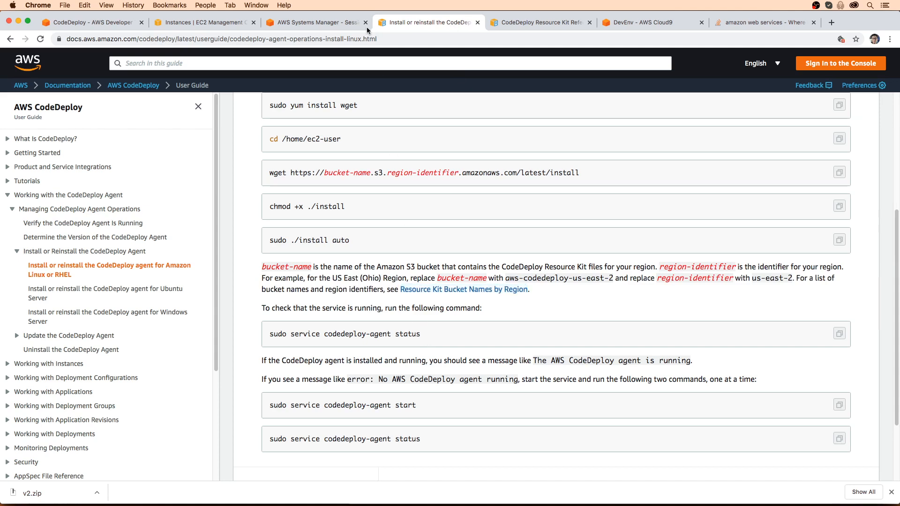
key("ctrl+Tab")
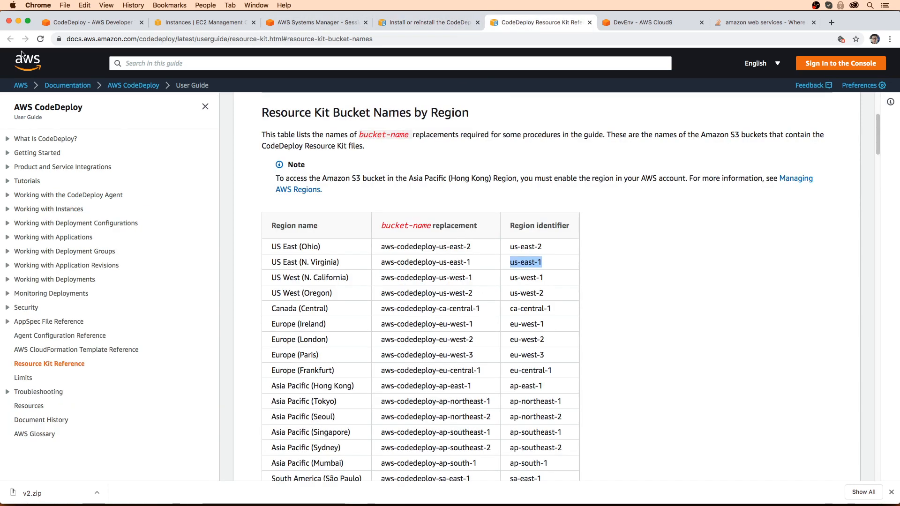
left_click(417, 22)
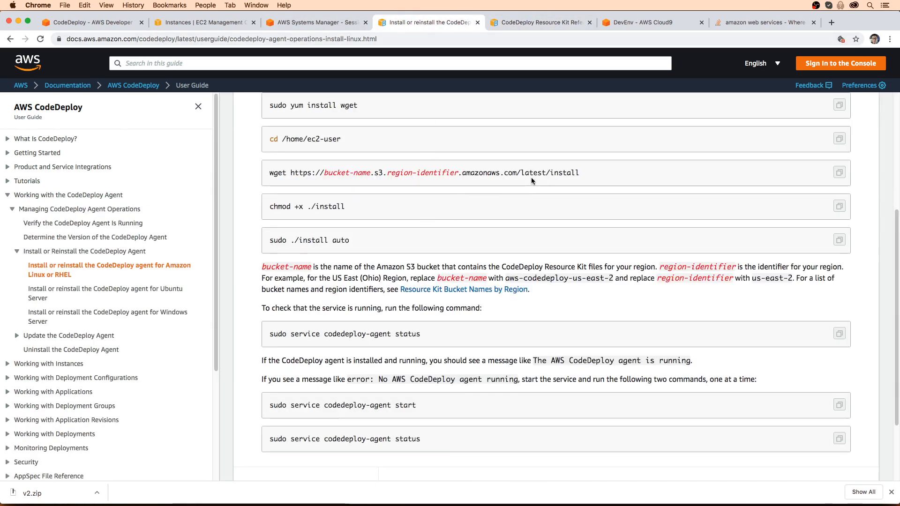
left_click_drag(587, 174, 265, 173)
left_click(627, 23)
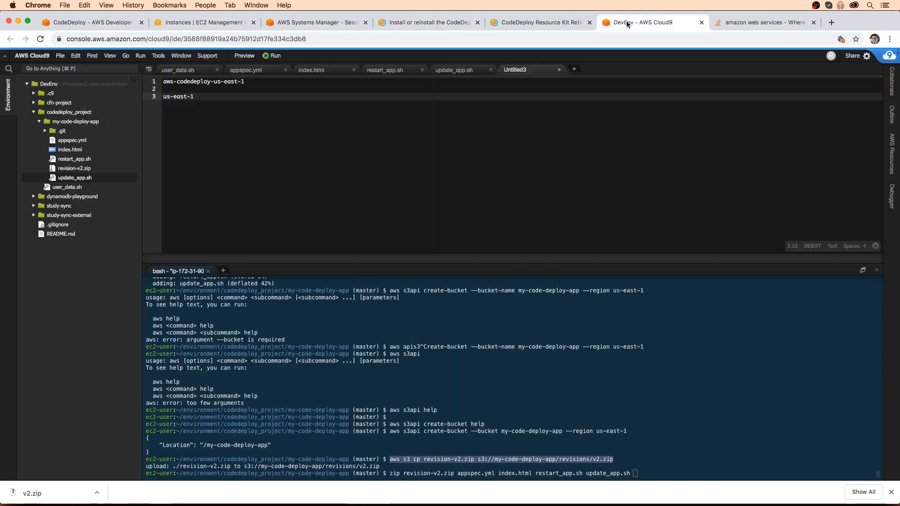
key("Return")
key("Return")
key("super+v")
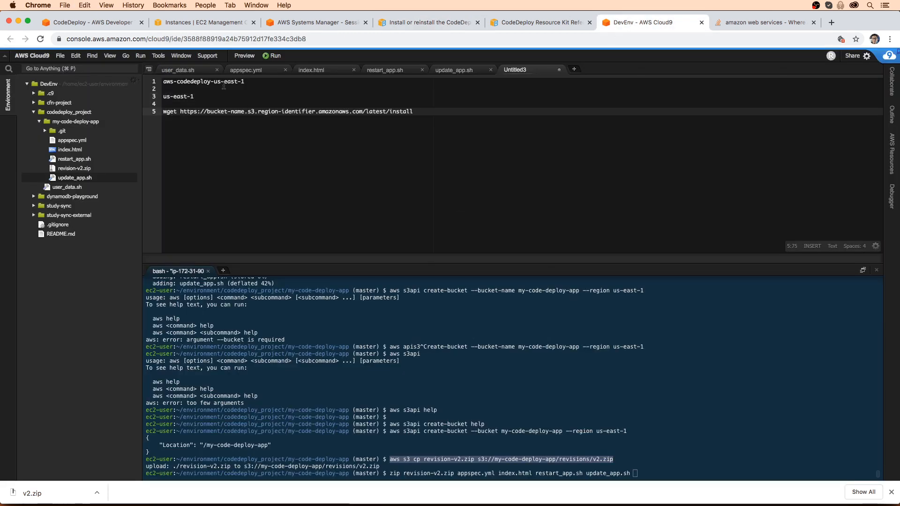
Step: Move the bucket name and region identifier into the wget URL, replacing its placeholders with aws-codedeploy-us-east-1 and us-east-1
double_click(224, 83)
key("BackSpace")
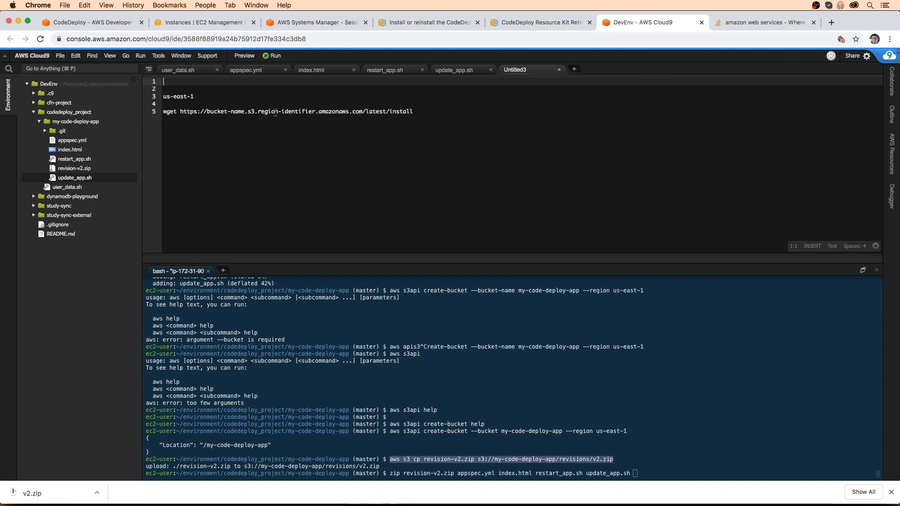
left_click_drag(244, 111, 157, 97)
key("super+v")
key("BackSpace")
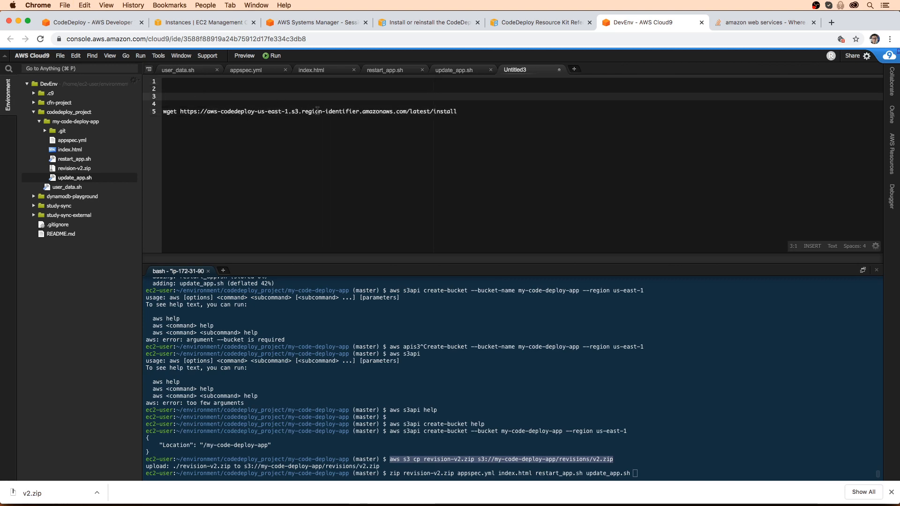
left_click_drag(359, 111, 300, 110)
key("super+v")
Step: Prefix the download command with "curl" and redirect its output to /home/ec2-user/install
key("super+Left")
type("curl")
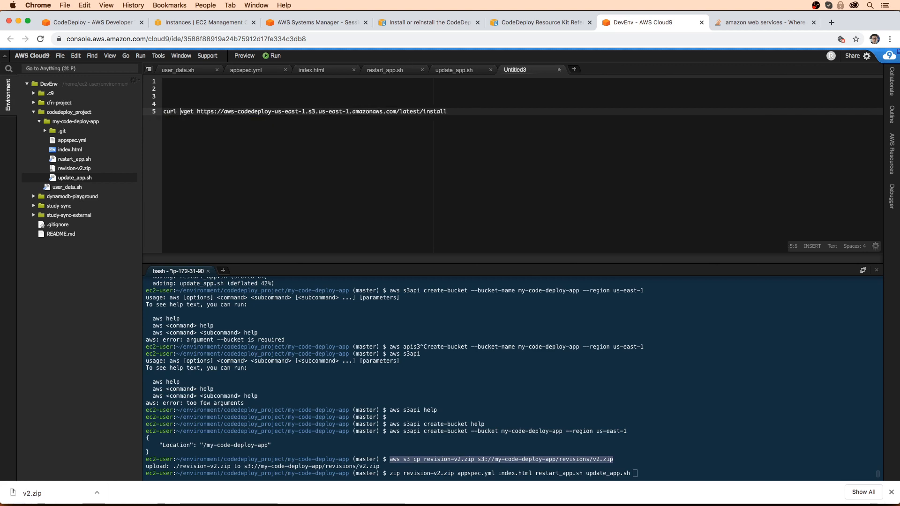
key("super+Right")
type("<")
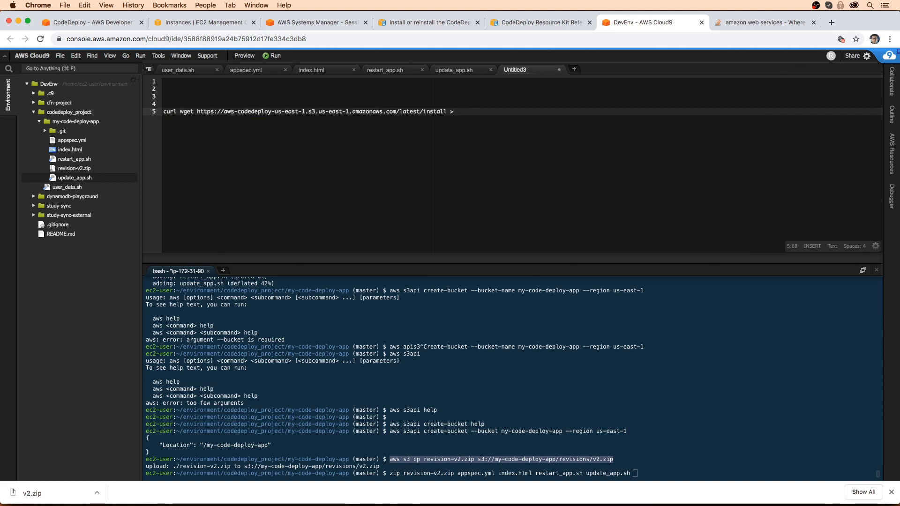
type(" /")
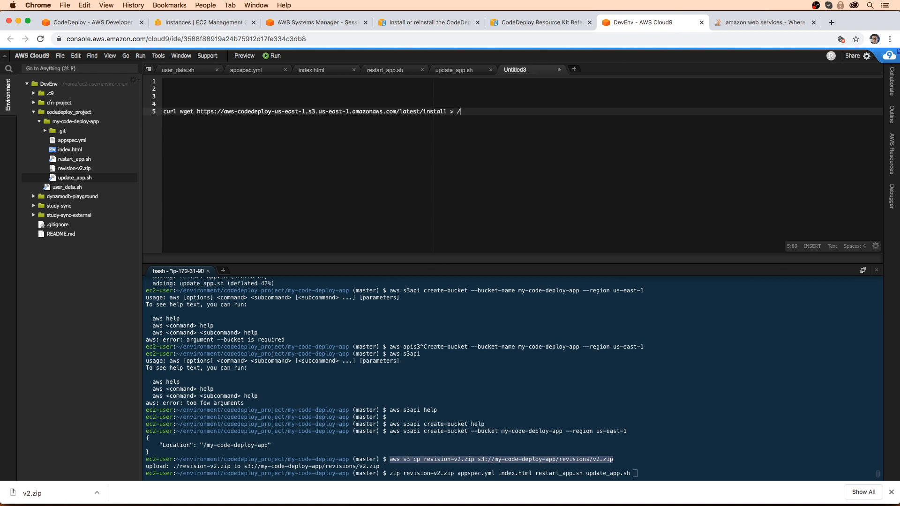
type("home/e")
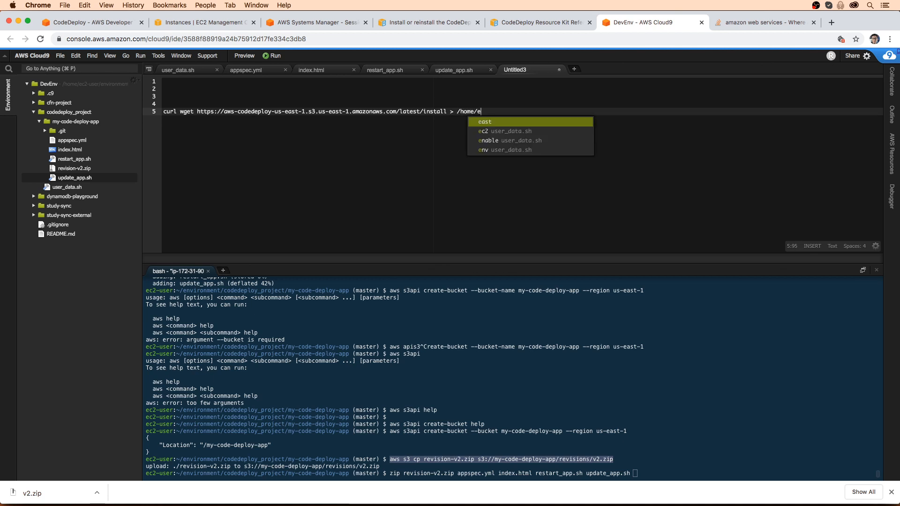
type("c2-user/install")
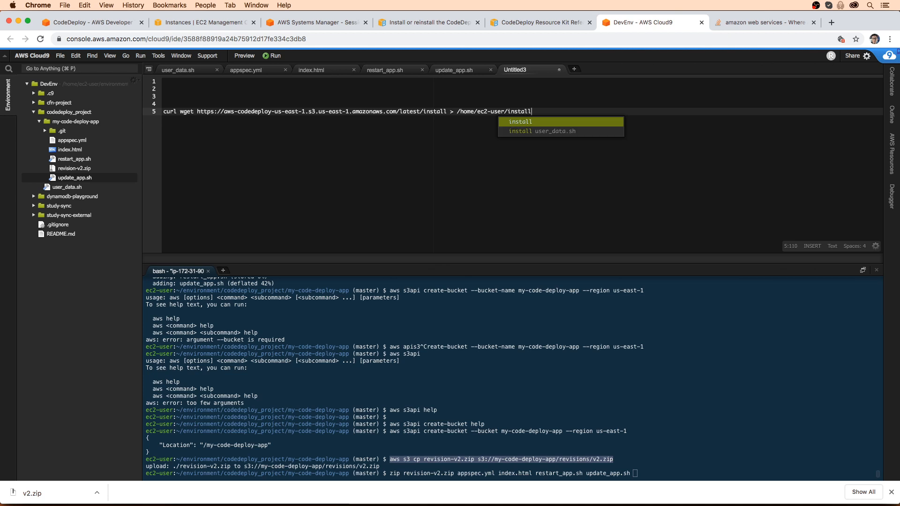
Step: Copy the completed download command from the scratch file to the instance's Session Manager prompt
key("super+shift+Left")
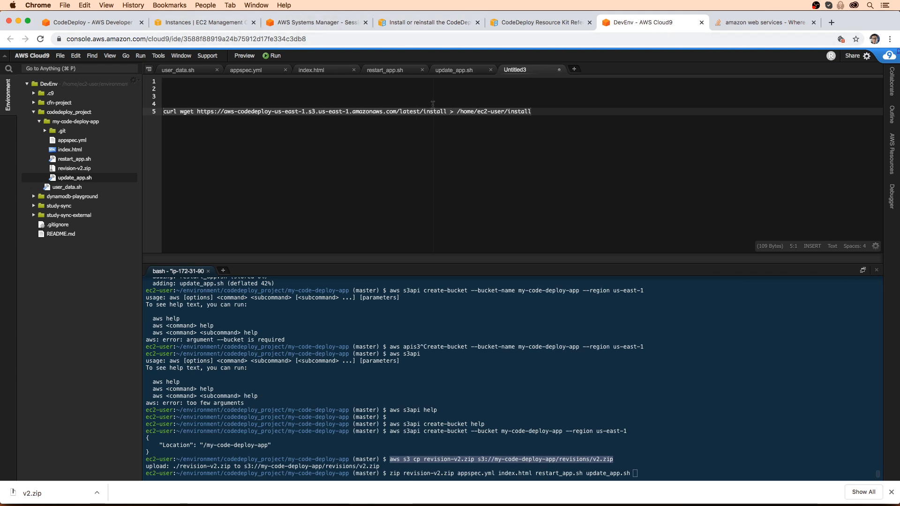
left_click(206, 22)
left_click(309, 23)
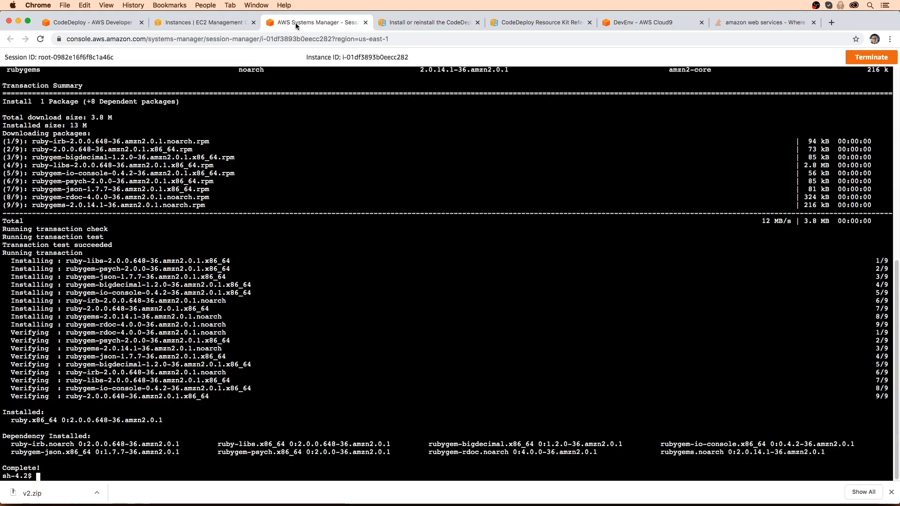
key("super+v")
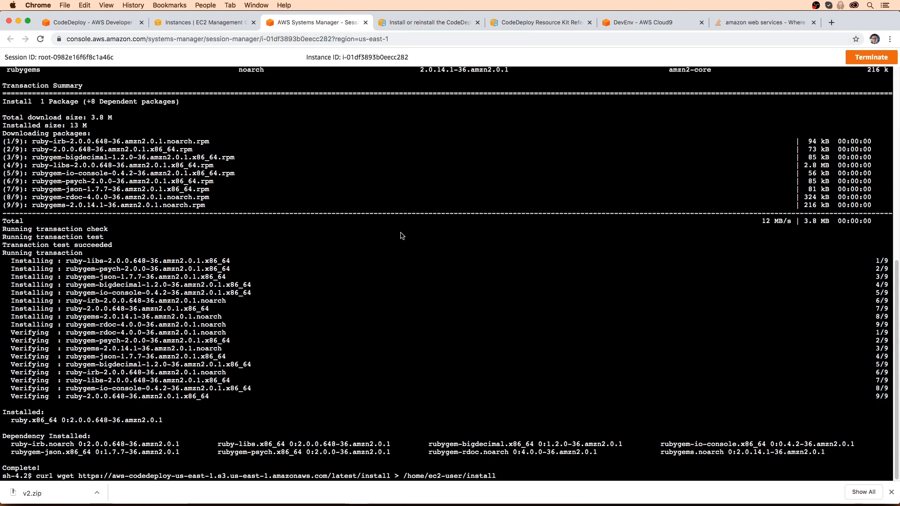
scroll(400, 235, "up", 8)
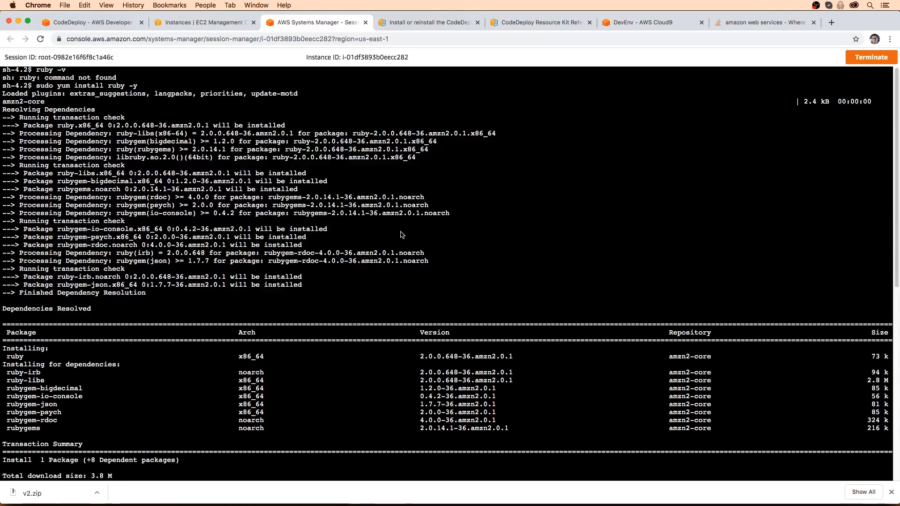
Step: Cancel the pending download command, switch the instance shell to ec2-user with "sudo su - ec2-user", and check the Ruby version
scroll(400, 235, "down", 8)
key("ctrl+c")
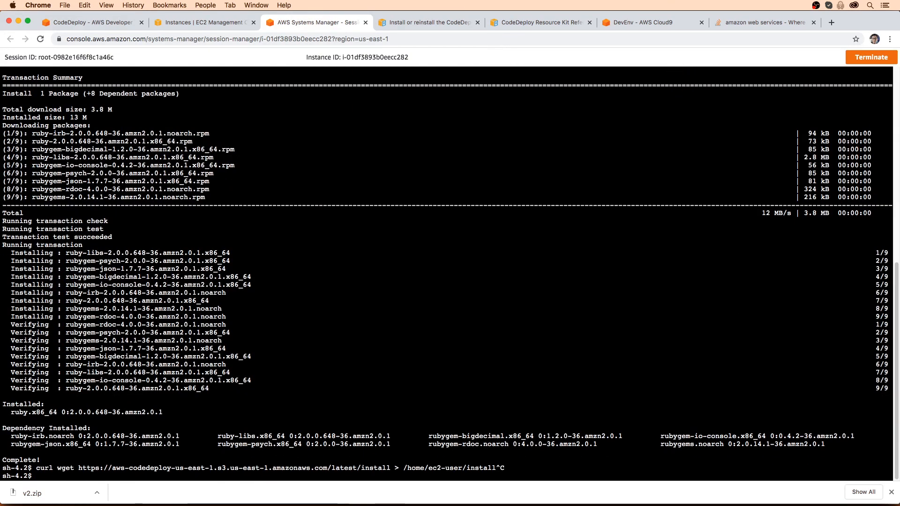
type("su ")
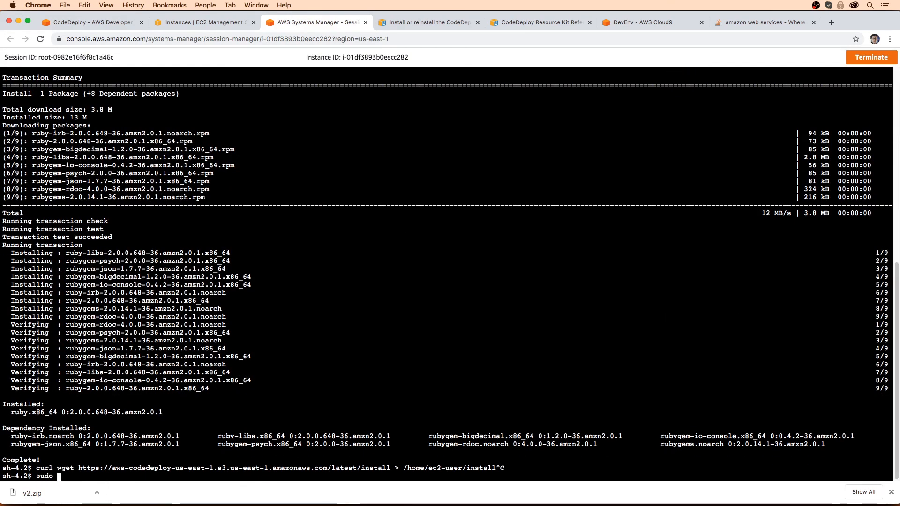
type("su - ec-2-user")
key("Return")
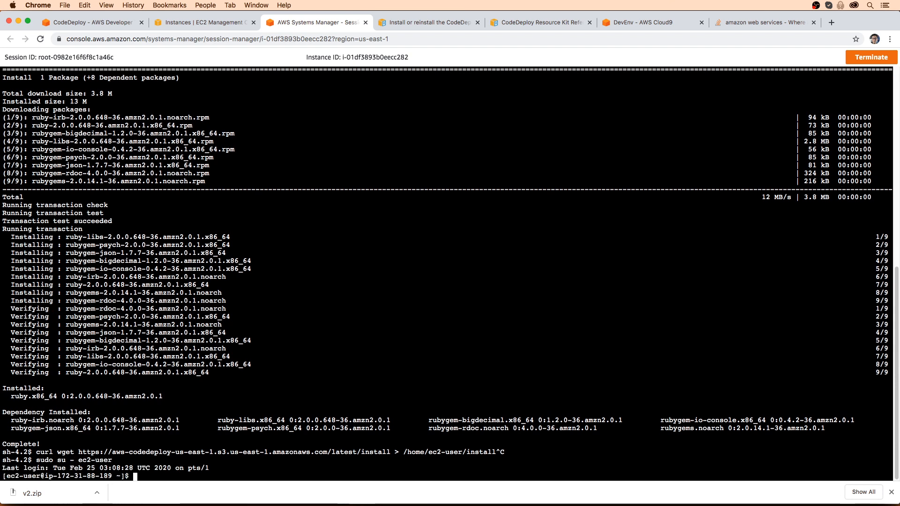
type("ruby -v")
key("Return")
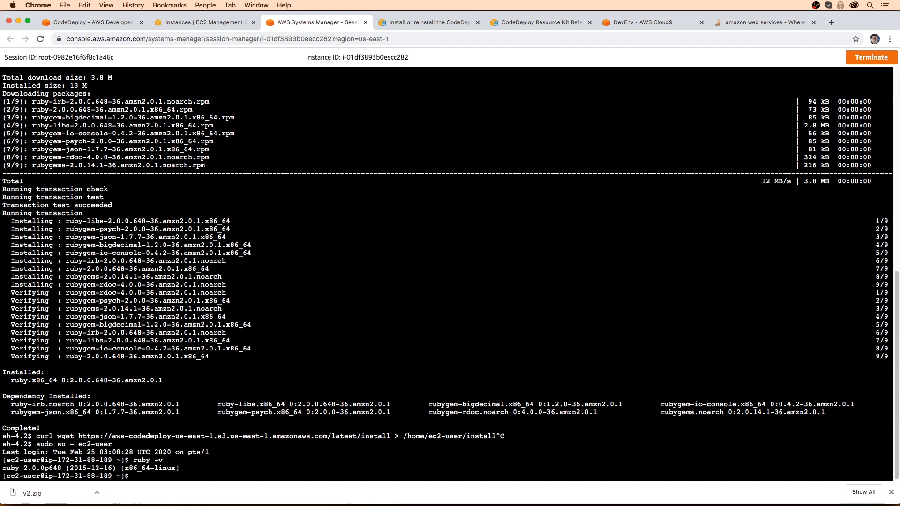
Step: Download the agent installer to /home/ec2-user/install with curl, dropping the stray "wget" from the command, and list the home directory's files
key("super+v")
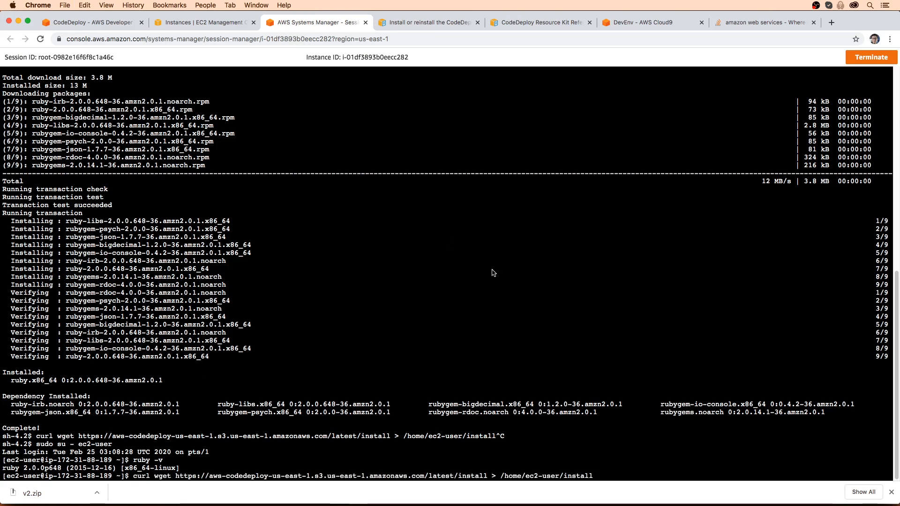
key("Return")
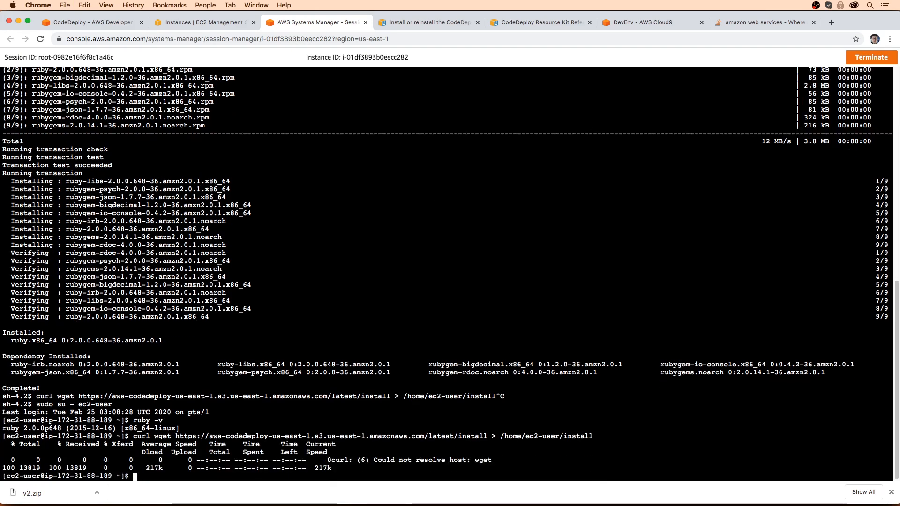
key("Up")
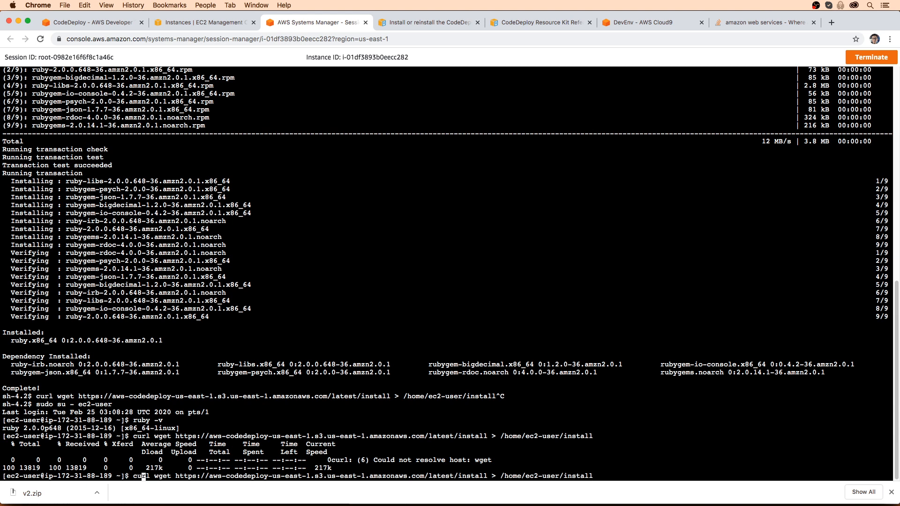
key("BackSpace")
key("BackSpace")
key("BackSpace")
key("BackSpace")
key("BackSpace")
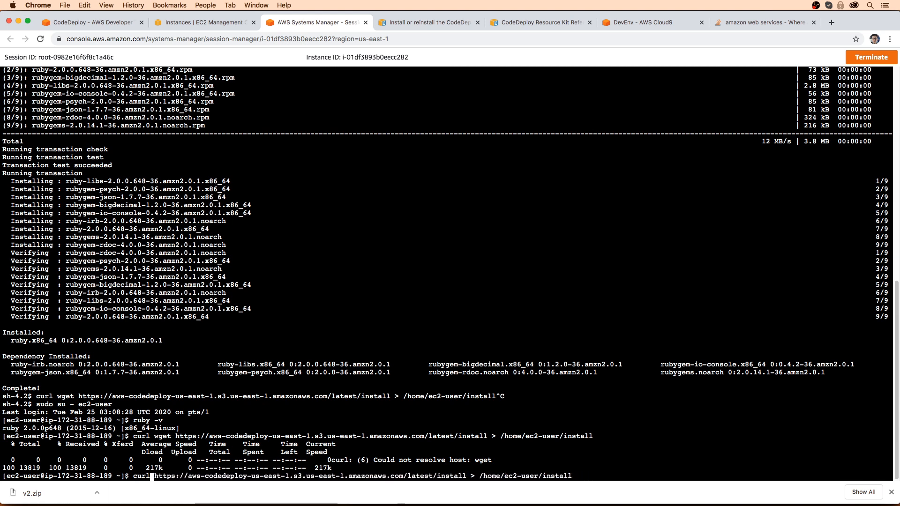
key("Return")
type("ls -la")
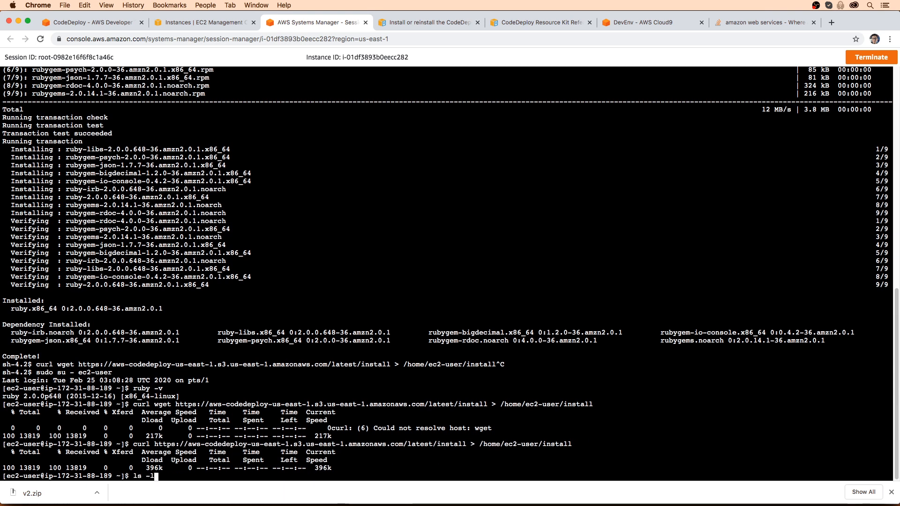
key("Return")
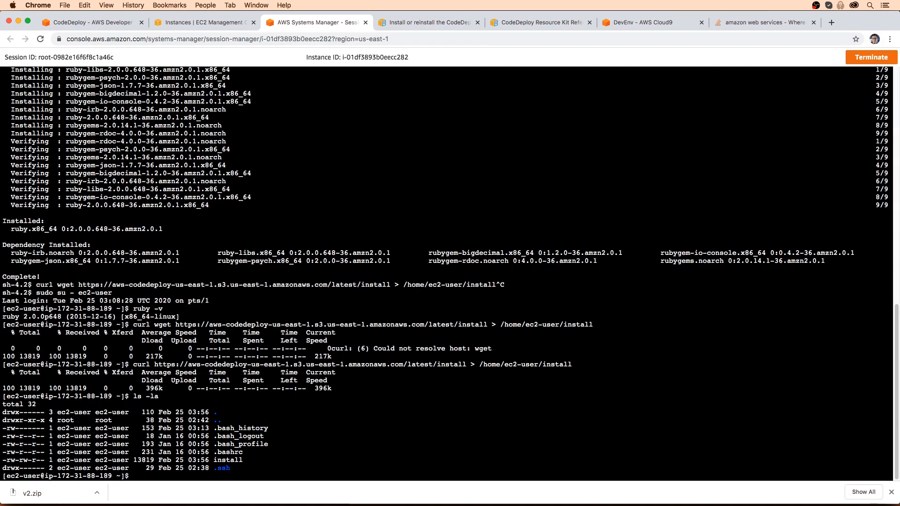
Step: Make the downloaded installer executable by copying "chmod +x ./install" from the guide and running it on the instance
left_click(445, 23)
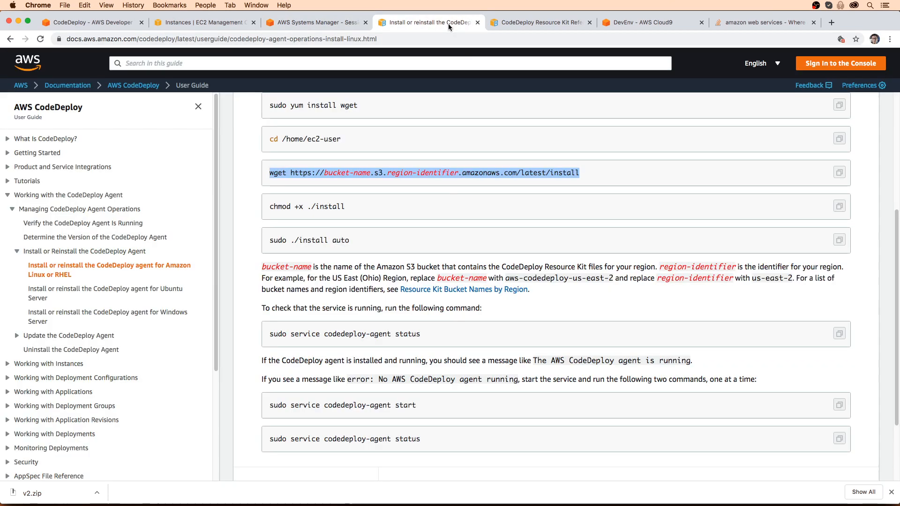
left_click_drag(346, 207, 274, 204)
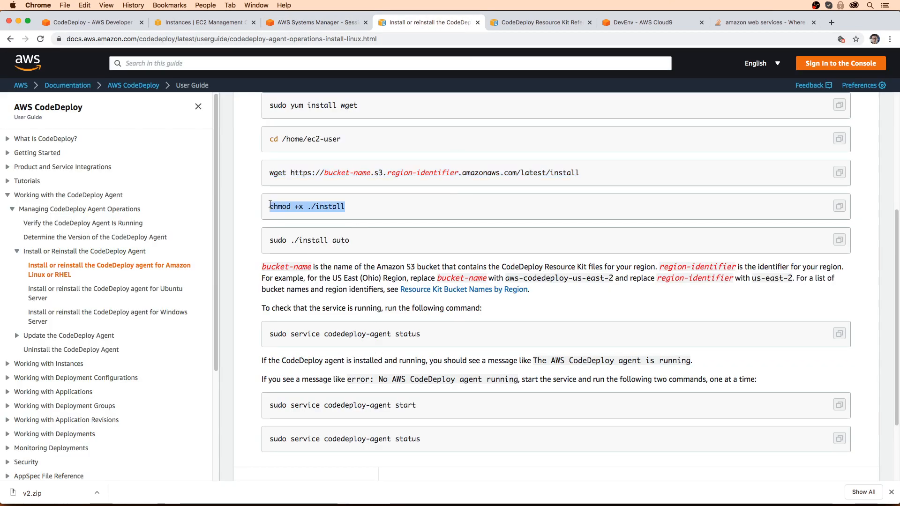
key("super+c")
left_click(295, 26)
key("super+v")
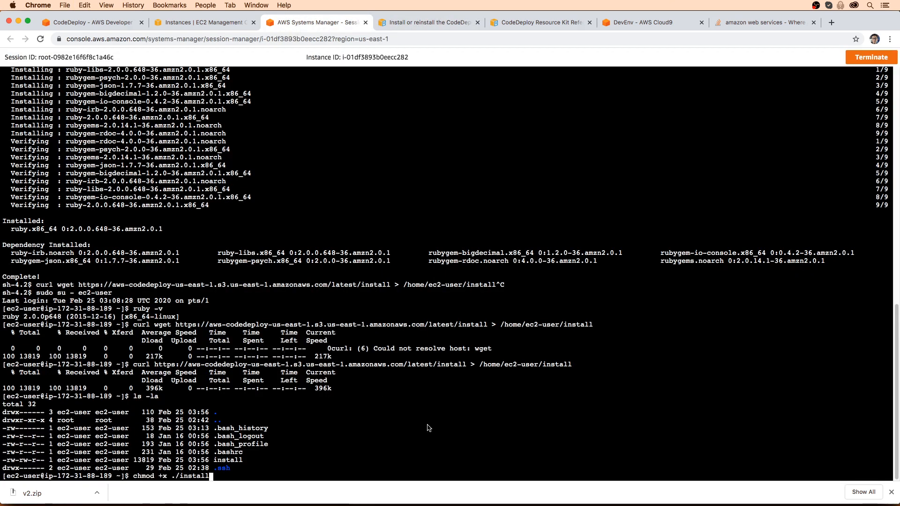
key("Return")
Step: Install the CodeDeploy agent by copying "sudo ./install auto" from the guide and running it on the instance
left_click(404, 22)
left_click_drag(349, 239, 269, 240)
key("super+c")
left_click(314, 24)
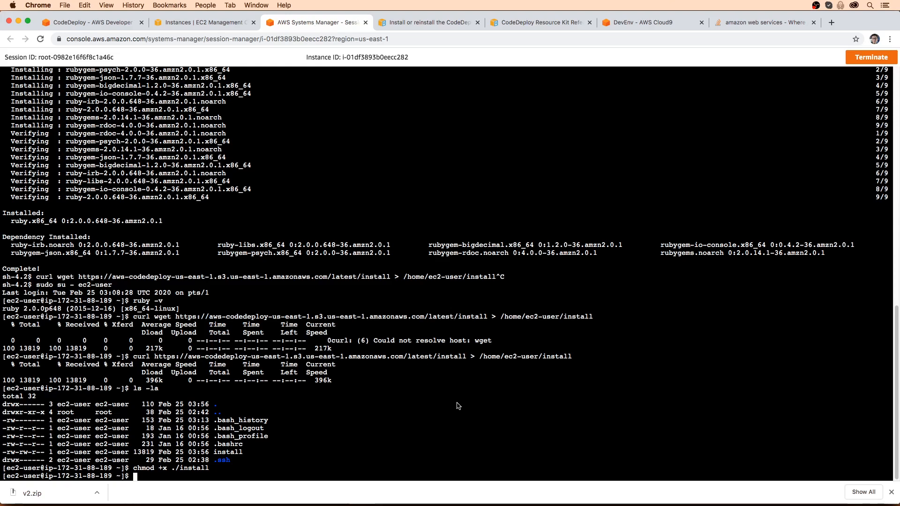
key("super+v")
key("Return")
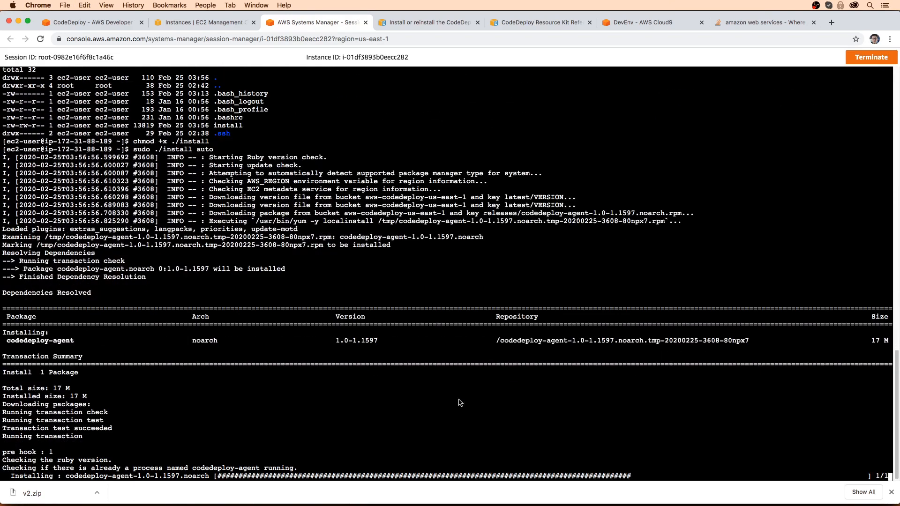
Step: Check the agent service on the instance with the guide's "sudo service codedeploy-agent status" command
left_click(393, 23)
left_click_drag(422, 334, 278, 328)
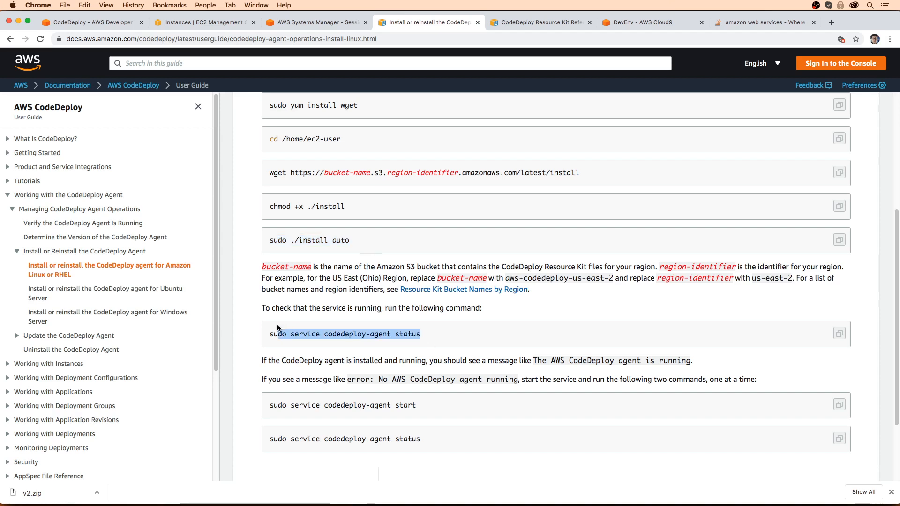
key("super+c")
left_click(318, 22)
key("super+v")
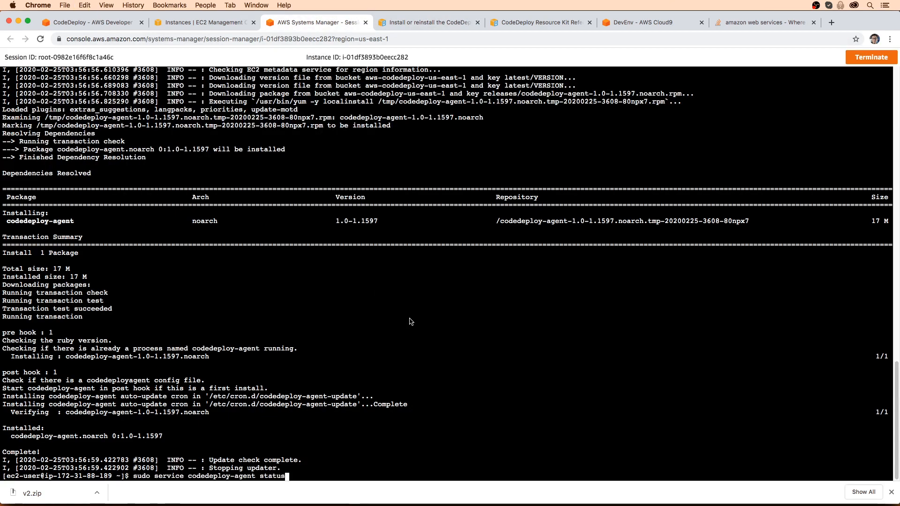
key("Return")
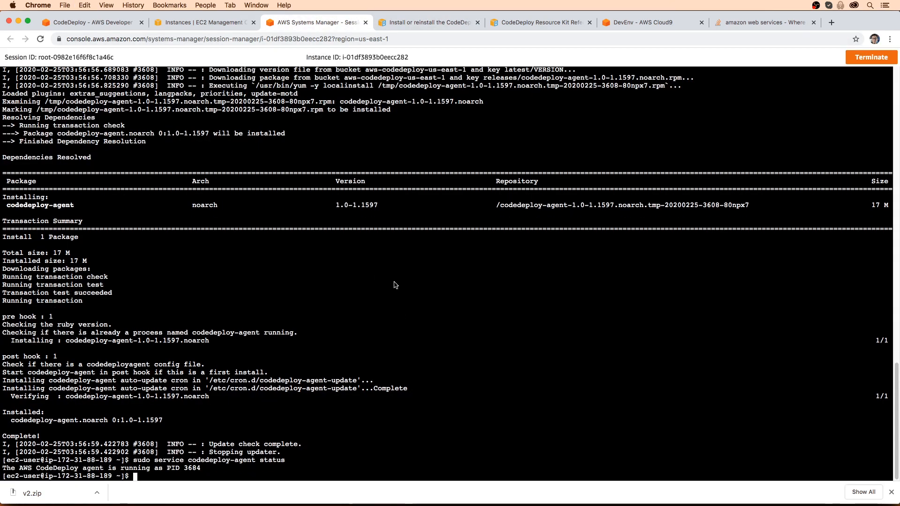
Step: Delete the install file from ec2-user's home directory on the instance
left_click(435, 22)
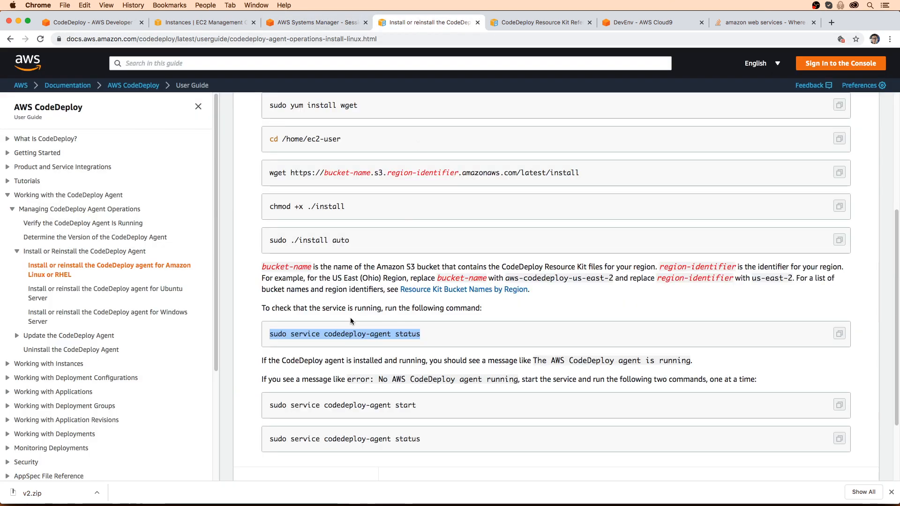
left_click(319, 23)
type("rm")
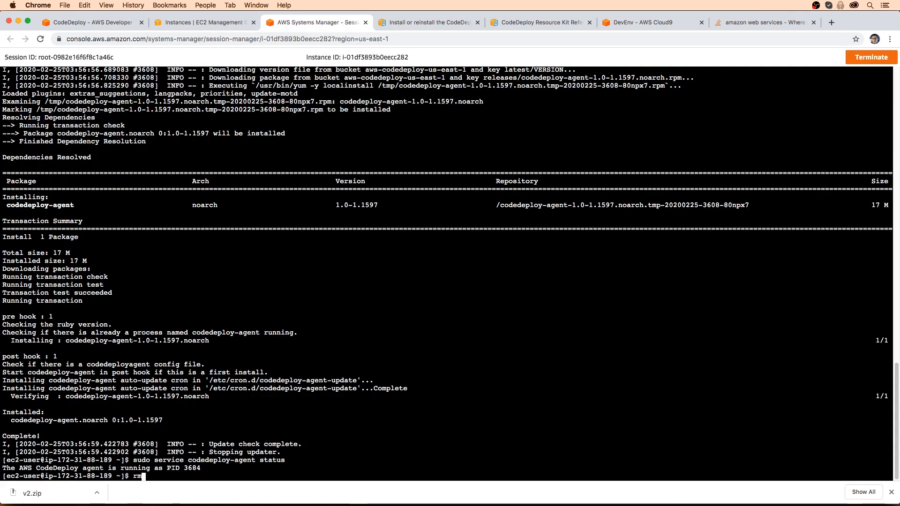
type(" install")
key("Return")
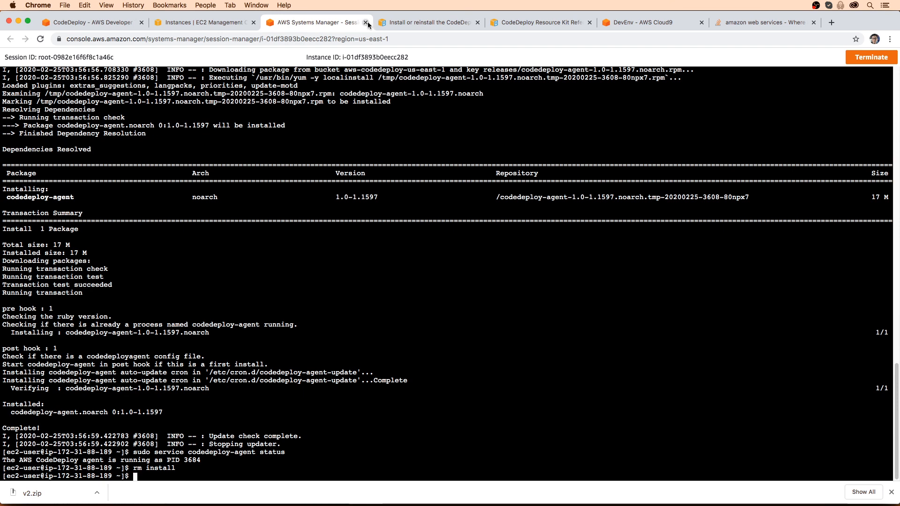
Step: Switch to the Cloud9 environment and close the Untitled3 scratch file without saving it
left_click(619, 26)
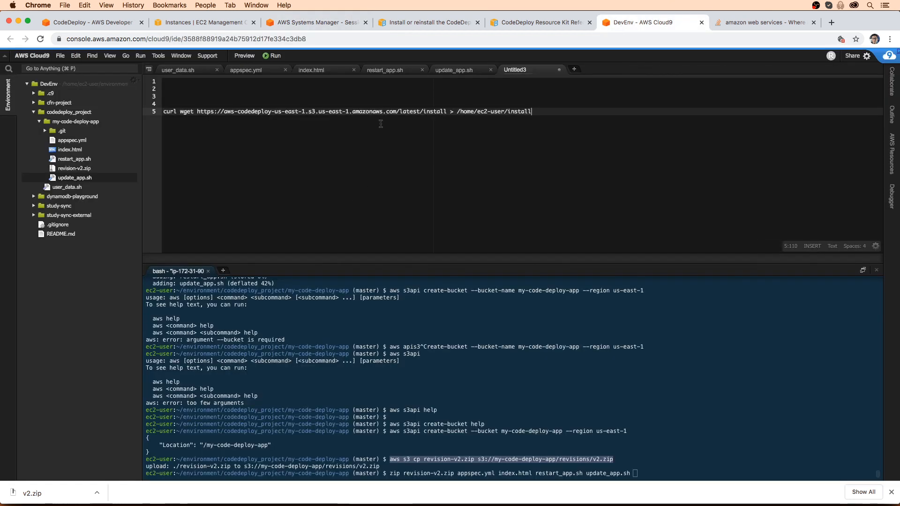
left_click(558, 70)
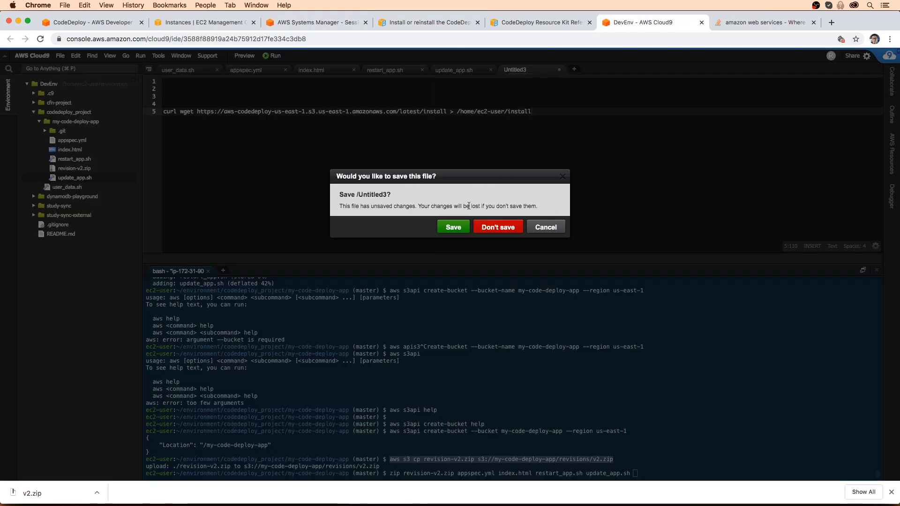
left_click(497, 227)
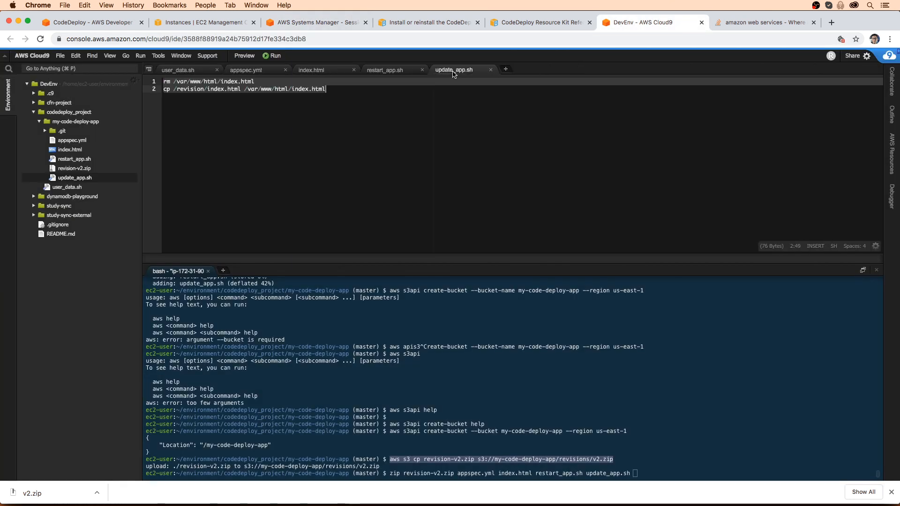
Step: Change the command in restart_app.sh to "sudo systemctl restart httpd" by removing the /usr/sbin/ path, and save the file
left_click(384, 70)
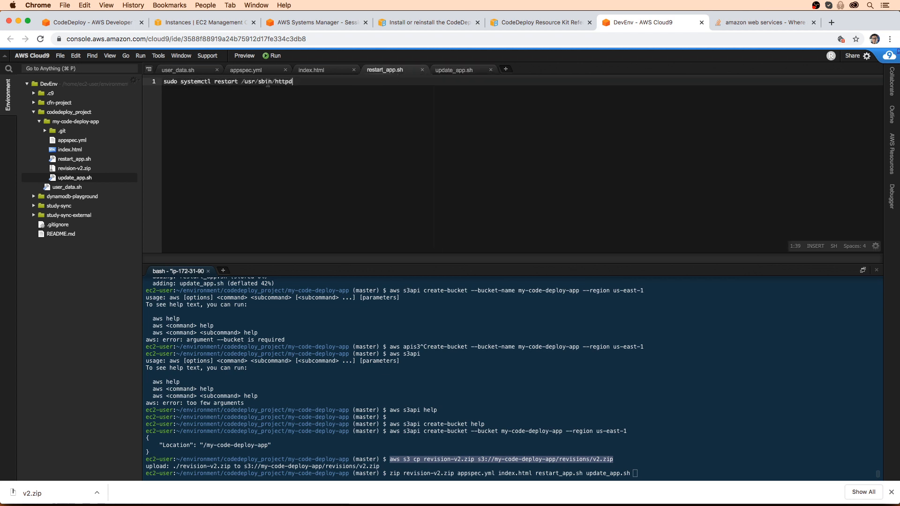
left_click_drag(277, 82, 242, 81)
key("BackSpace")
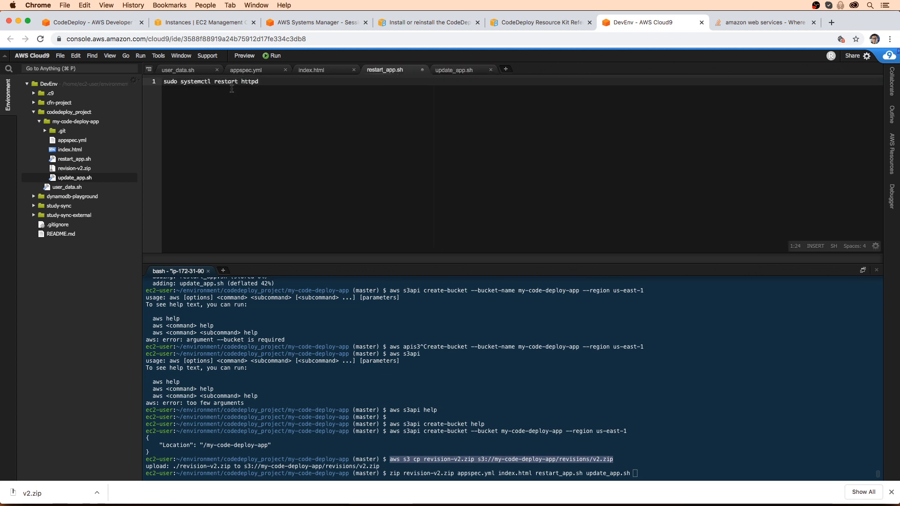
key("super+s")
left_click(277, 92)
Step: View the failed deployment's main page in CodeDeploy and return to the Cloud9 environment
left_click(94, 23)
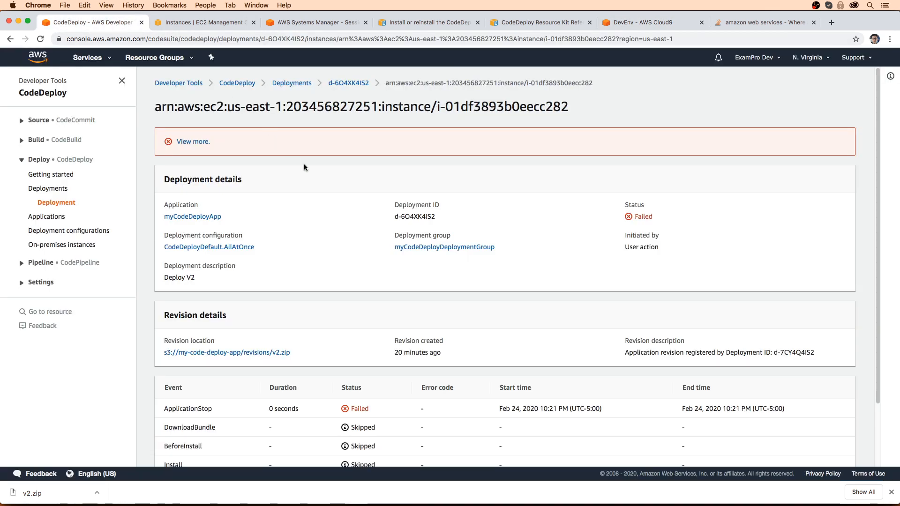
left_click(352, 83)
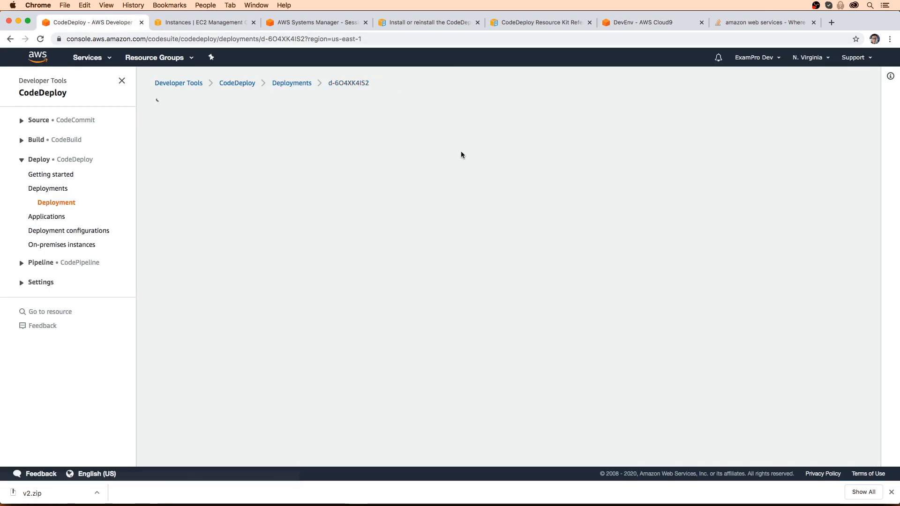
left_click(619, 28)
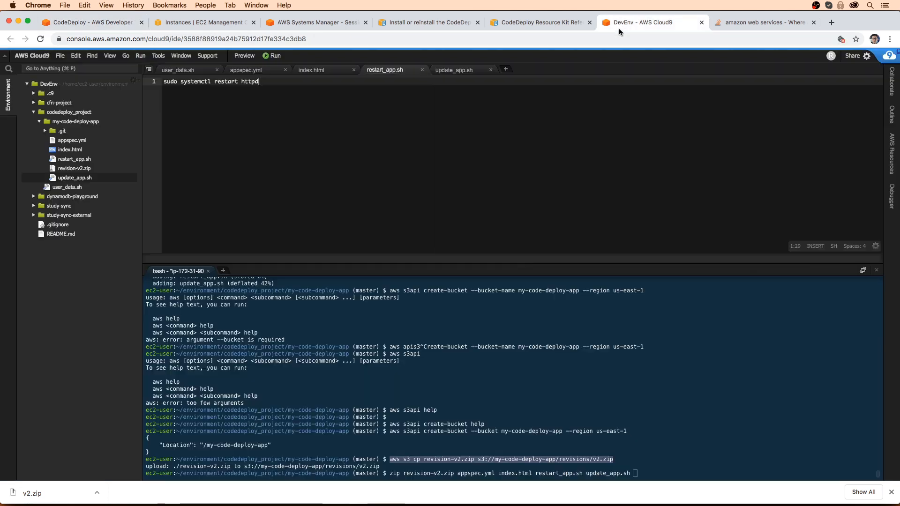
Step: Delete the old revision-v2.zip from the my-code-deploy-app folder
left_click(449, 389)
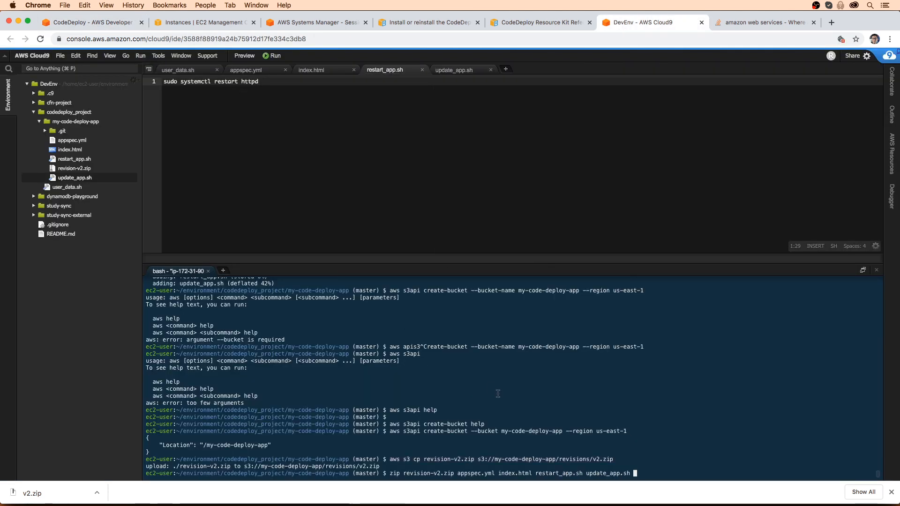
right_click(85, 170)
left_click(139, 241)
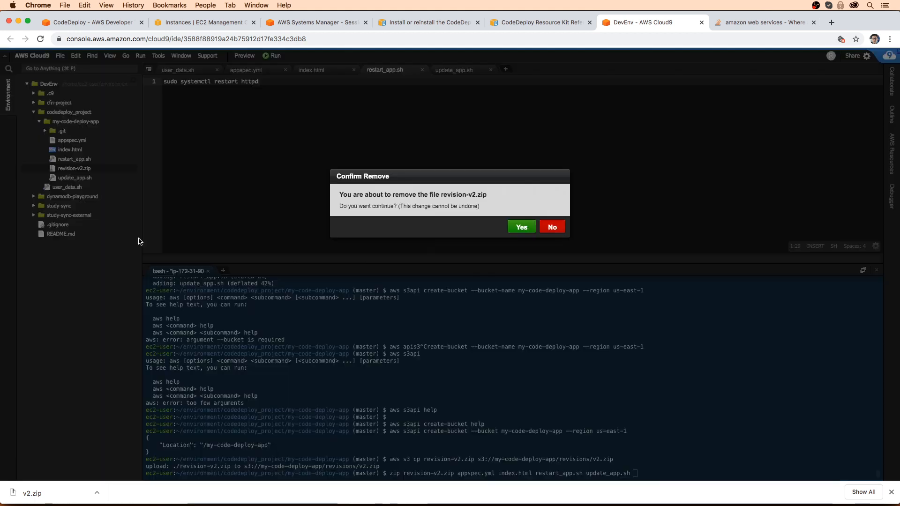
left_click(521, 227)
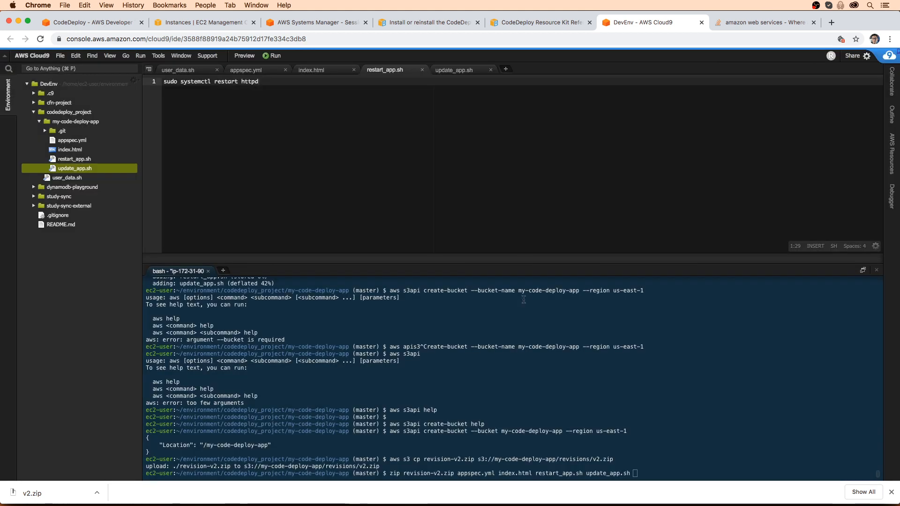
Step: Rebuild revision-v2.zip in the terminal by rerunning the earlier zip command with appspec.yml, index.html, restart_app.sh and update_app.sh
left_click(604, 356)
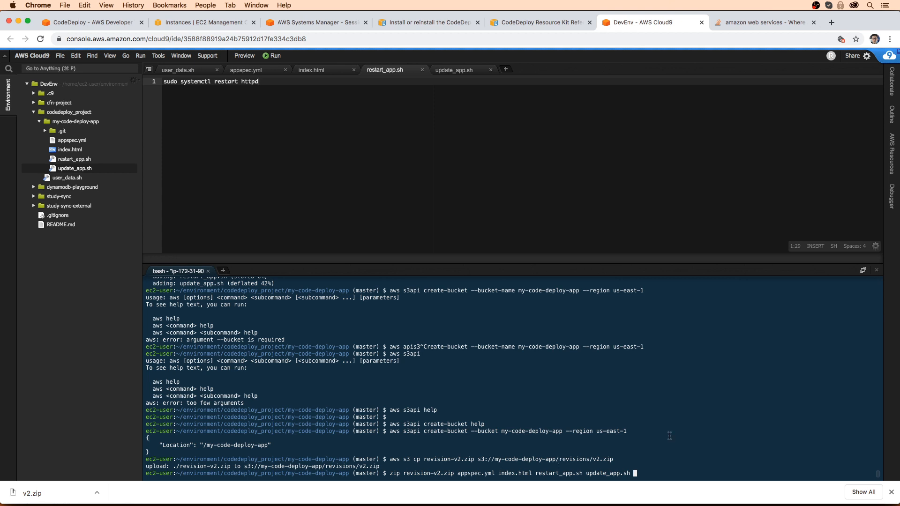
key("ctrl+c")
key("Up")
key("Up")
key("Up")
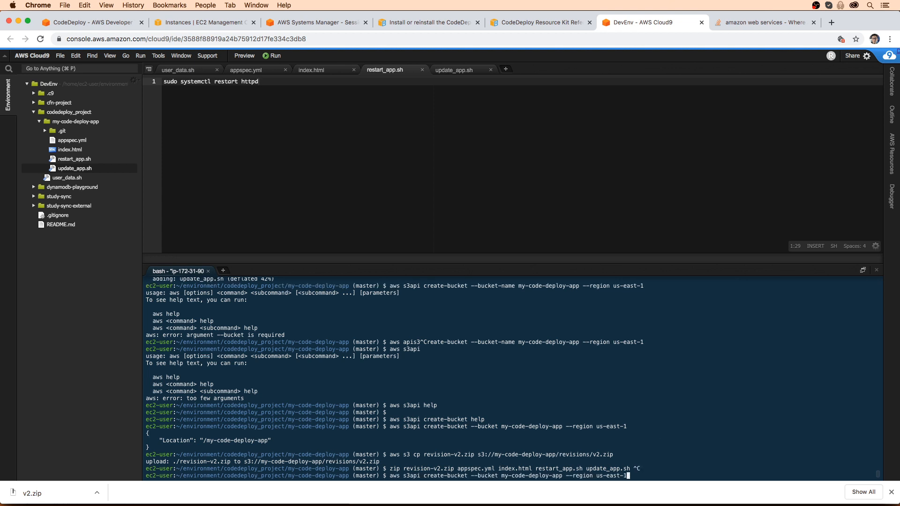
key("Up")
key("Up")
key("Up")
key("Up")
key("Up")
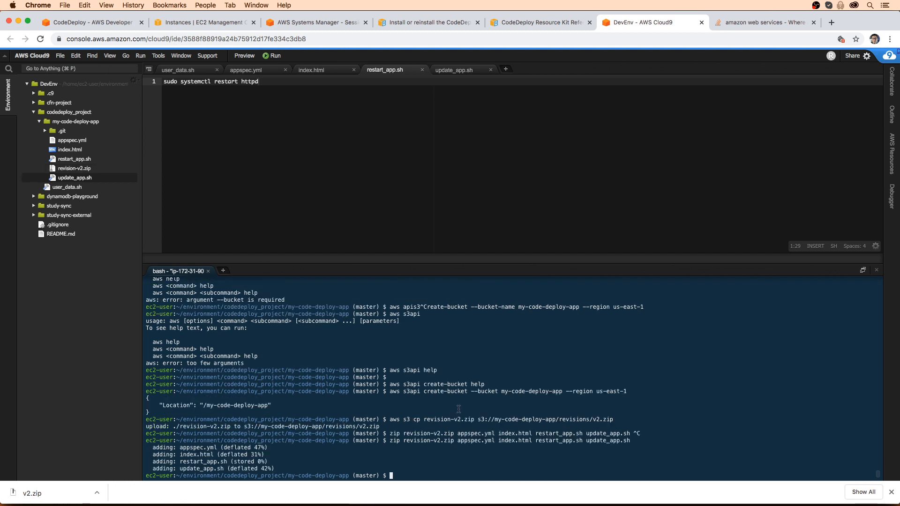
Step: Upload the rebuilt revision-v2.zip to s3://my-code-deploy-app/revisions/v2.zip by rerunning the earlier S3 copy command
key("Up")
key("Up")
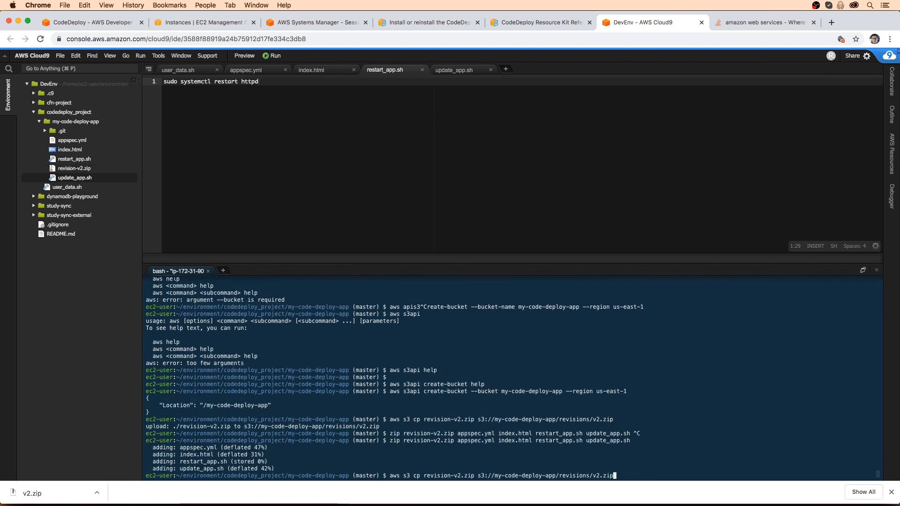
key("Return")
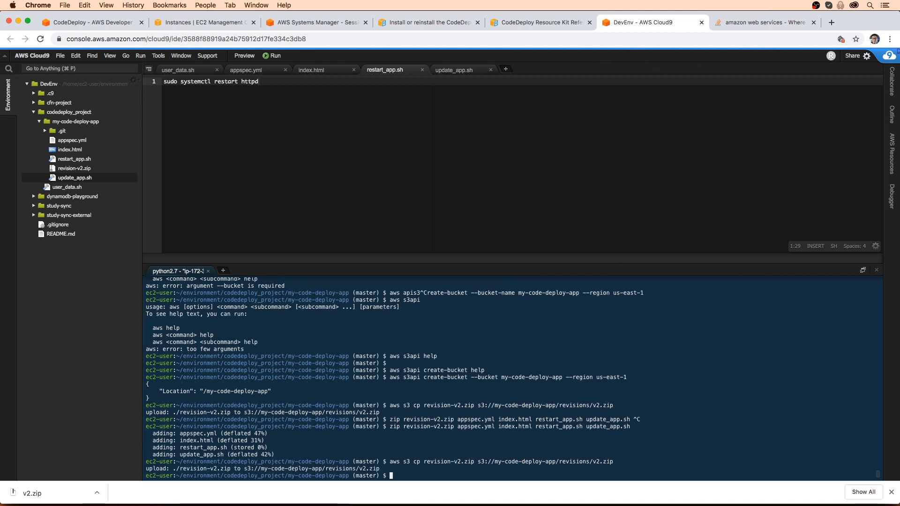
Step: Switch to CodeDeploy and retry the failed "Deploy V2" deployment of myCodeDeployApp
left_click(95, 20)
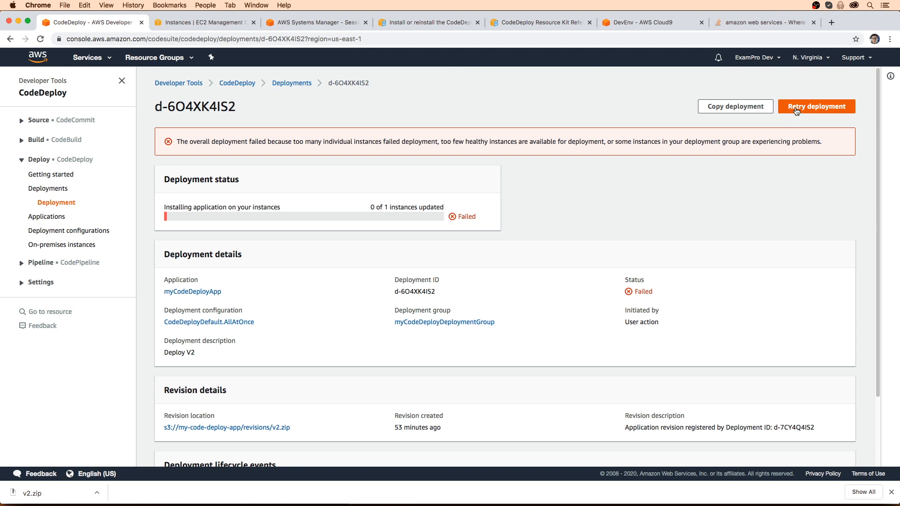
scroll(428, 293, "down", 3)
scroll(417, 275, "up", 3)
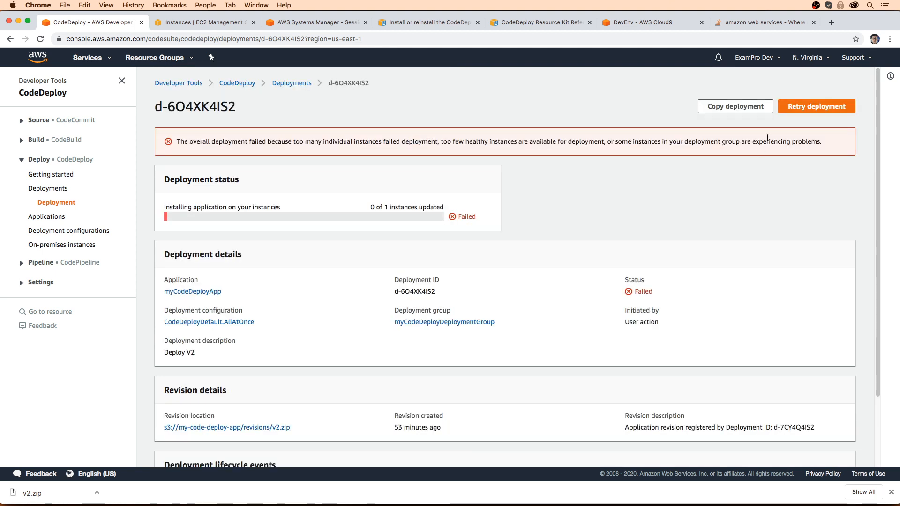
left_click(806, 107)
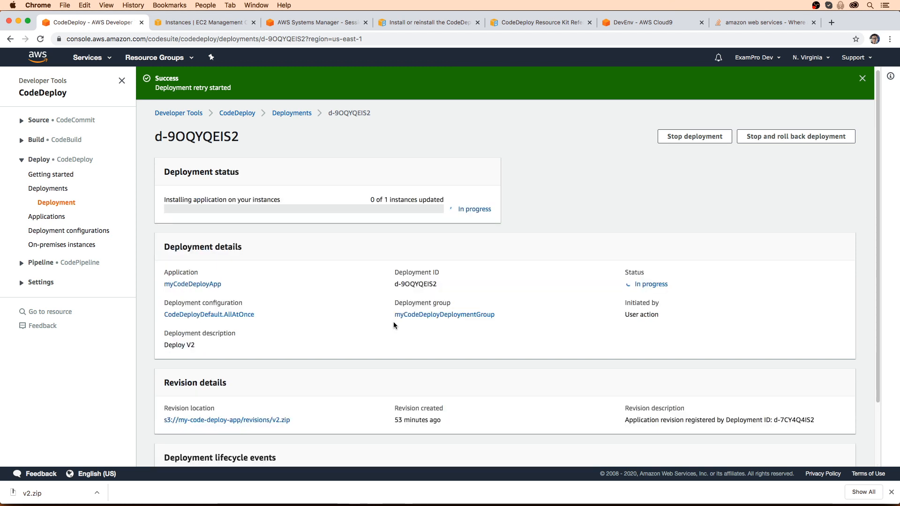
Step: Check the retried deployment's lifecycle events and reopen its details from the myCodeDeployDeploymentGroup deployment history
scroll(480, 282, "down", 3)
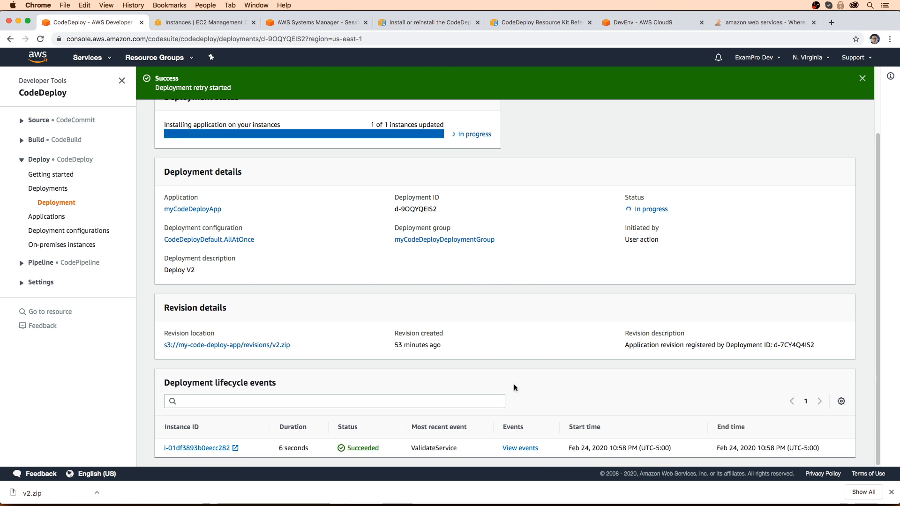
left_click(520, 448)
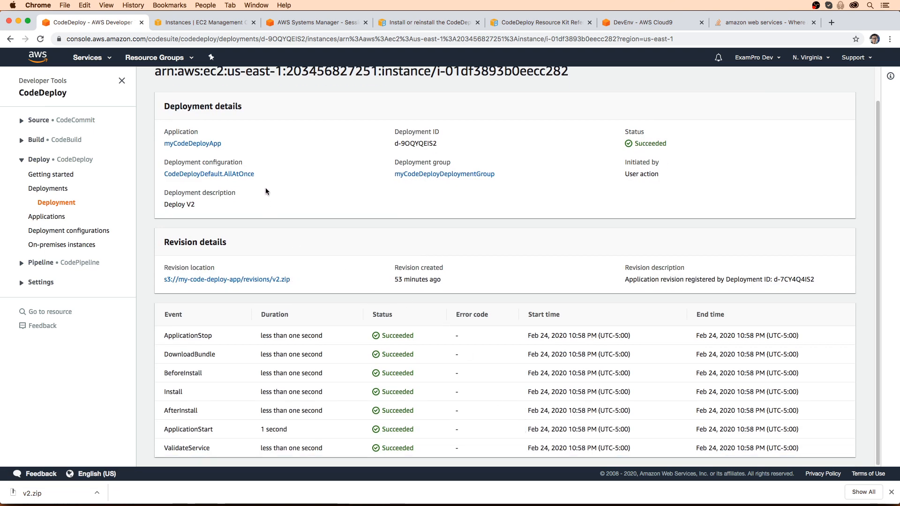
left_click(445, 174)
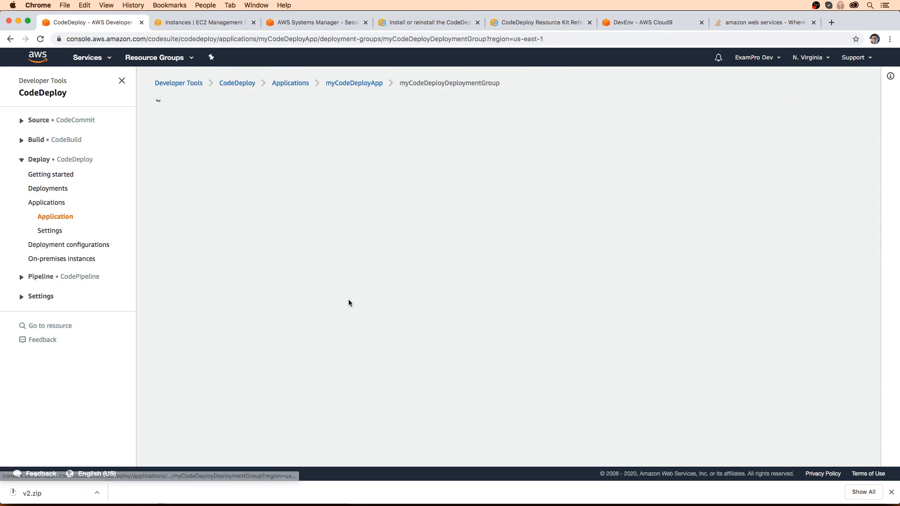
scroll(309, 348, "down", 10)
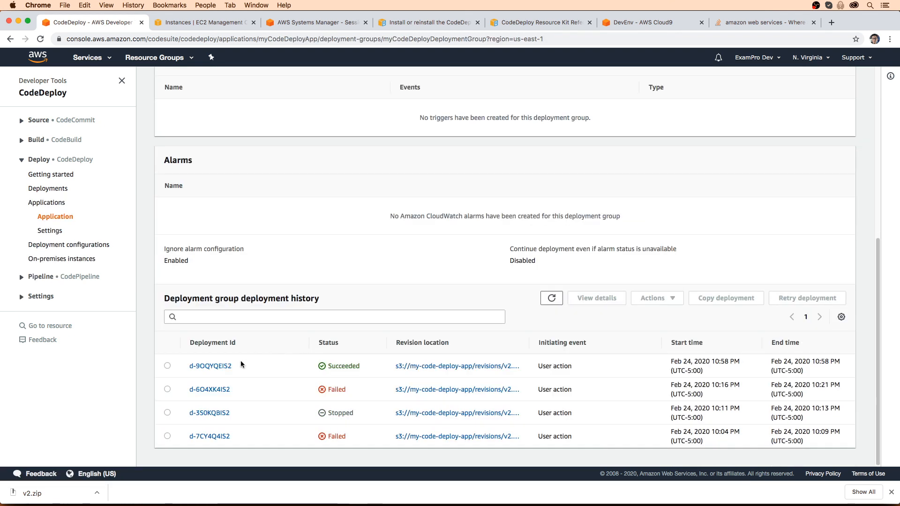
left_click(220, 366)
scroll(291, 328, "down", 3)
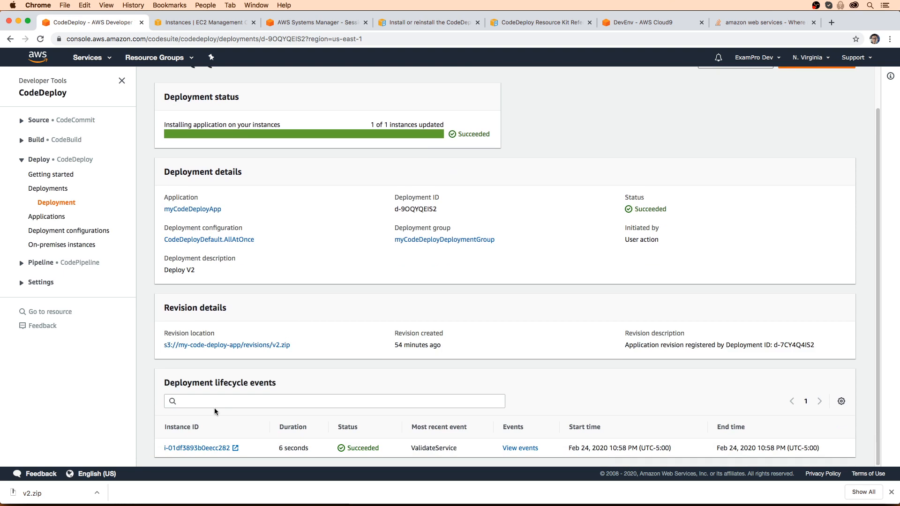
Step: Open the deployment's EC2 instance, load its public IP in a new browser tab to check the page, and close that tab
left_click(194, 446)
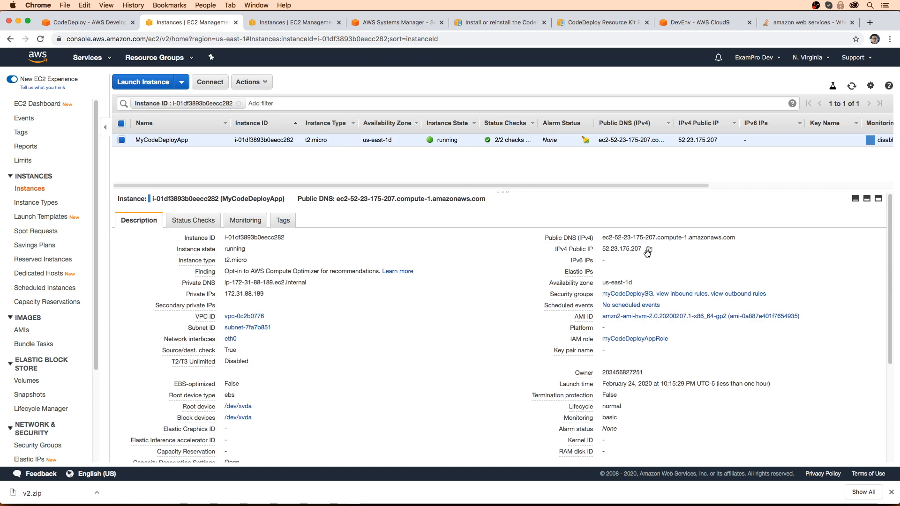
left_click(649, 249)
key("super+t")
key("super+v")
key("Return")
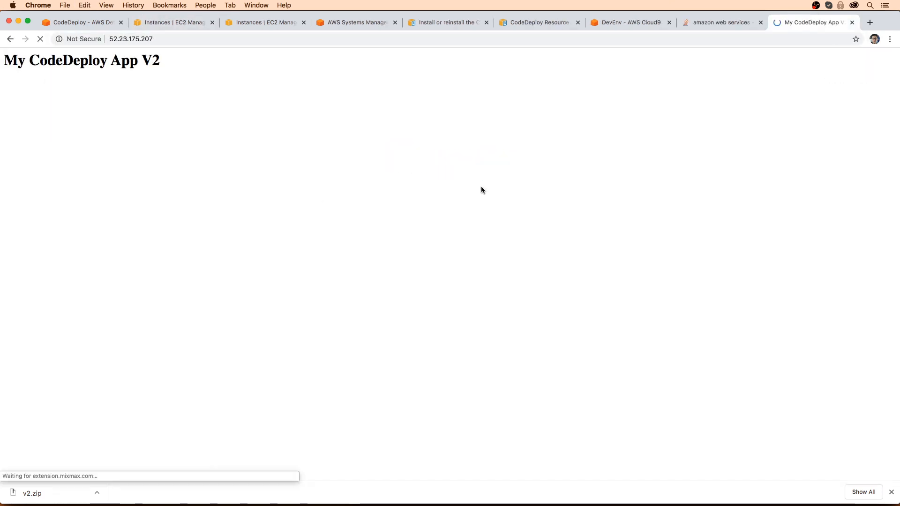
key("super+w")
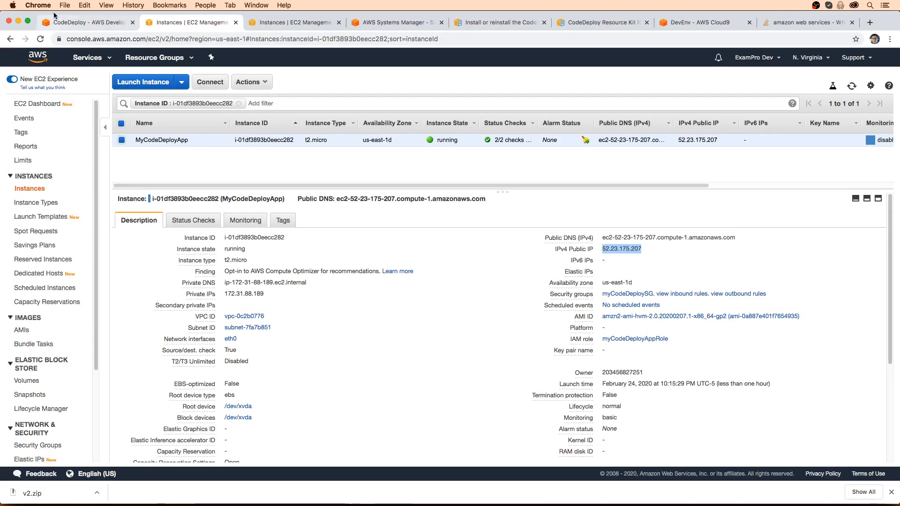
Step: Return to CodeDeploy and view the deployment history and the applications list
left_click(73, 20)
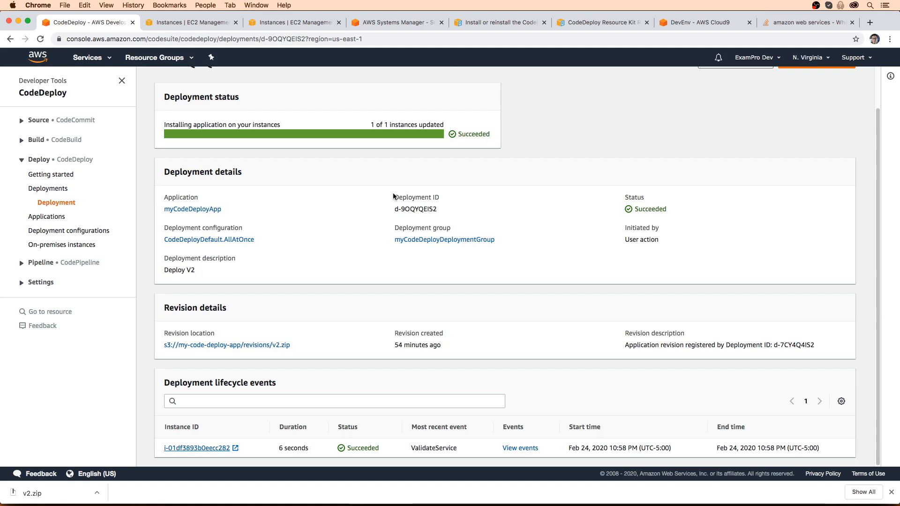
scroll(418, 251, "up", 2)
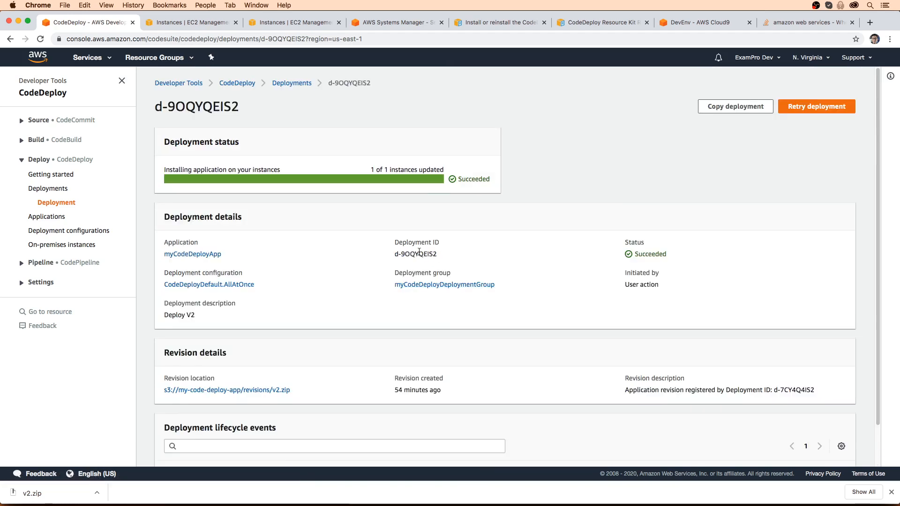
left_click(277, 86)
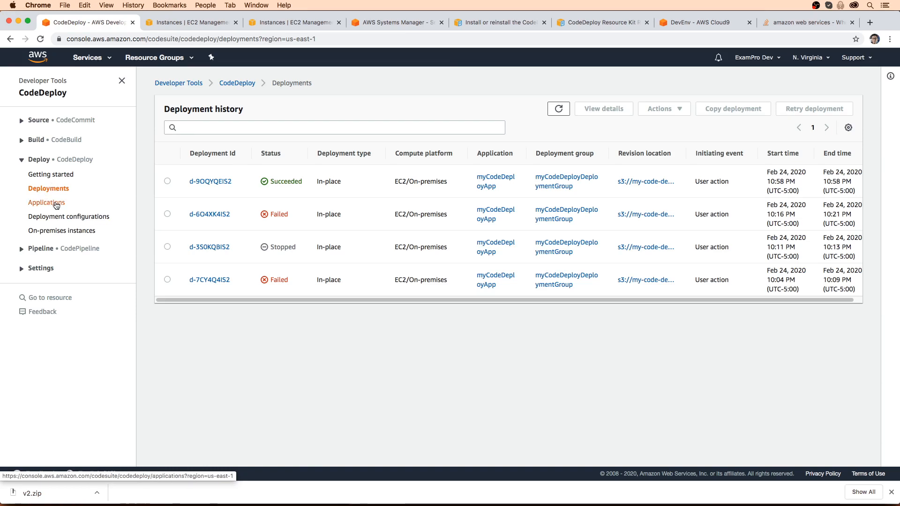
left_click(47, 203)
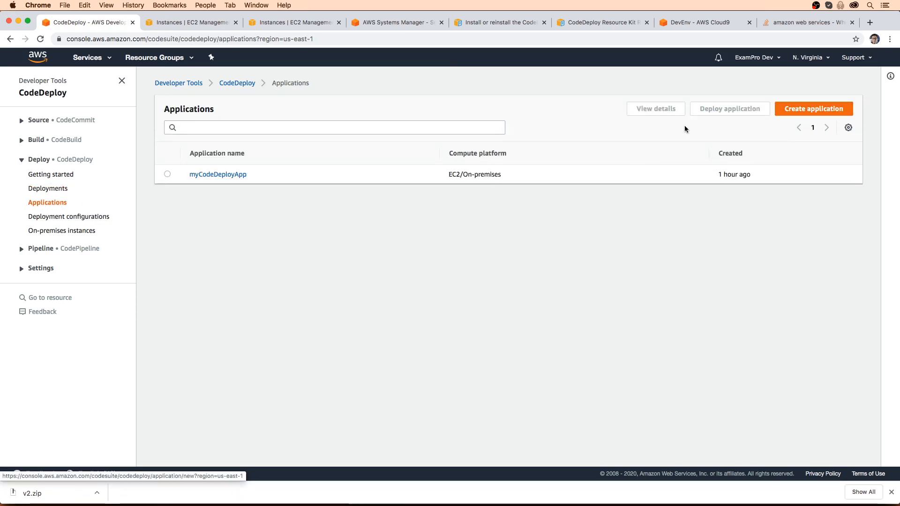
Step: Start a new deployment group for myCodeDeployApp and examine the blue/green options for environment configuration, deployment settings and load balancer
left_click(218, 174)
left_click(801, 253)
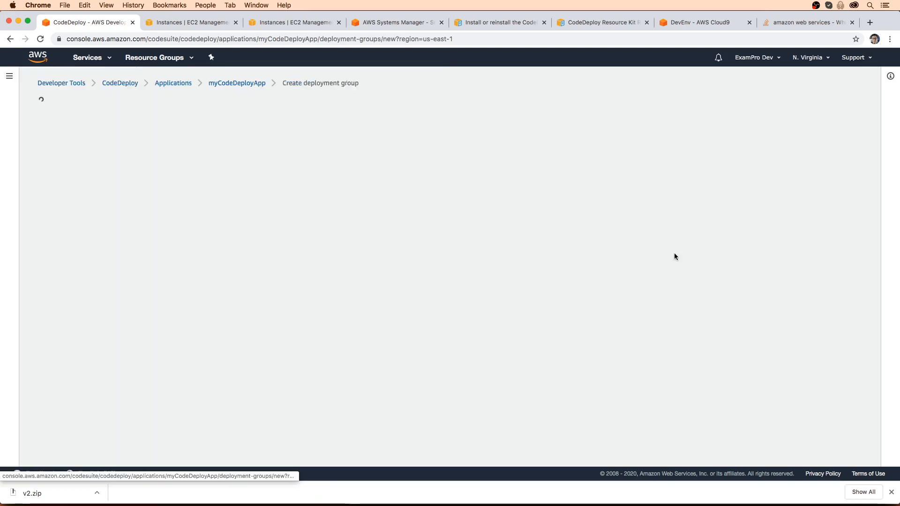
scroll(192, 192, "down", 5)
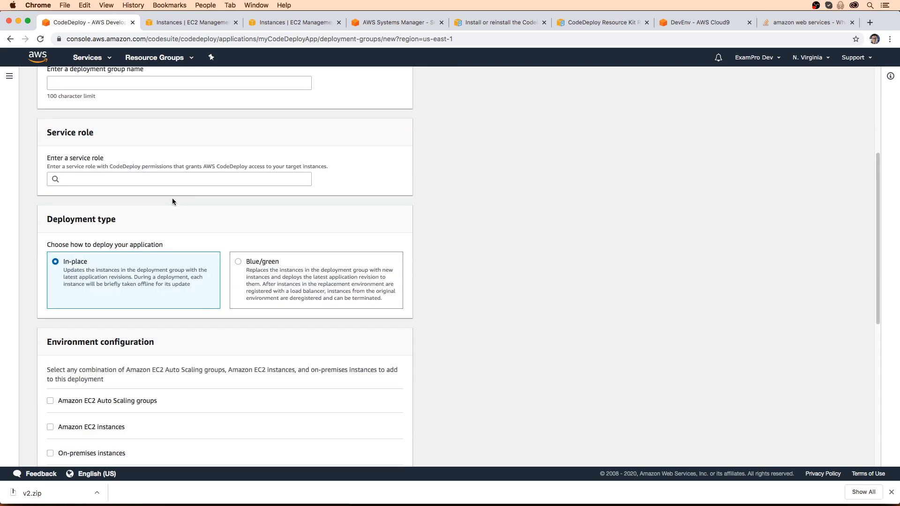
left_click(265, 265)
scroll(212, 227, "down", 4)
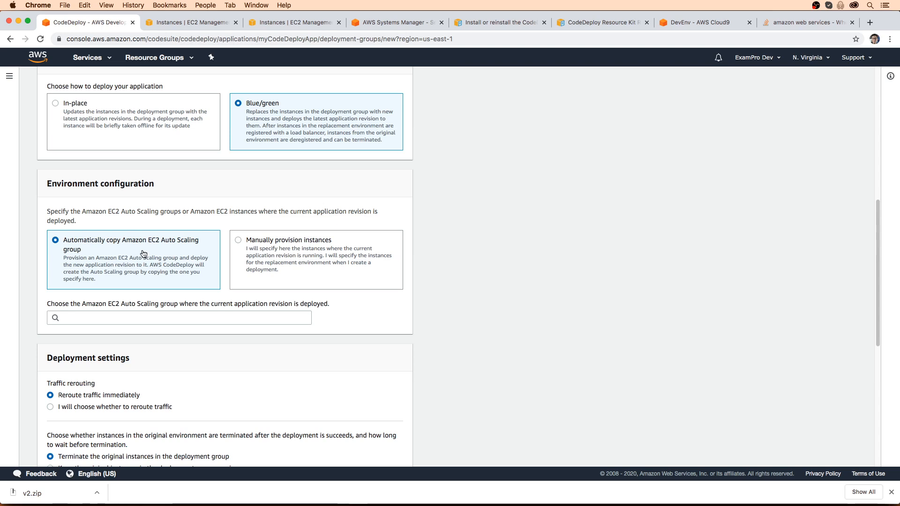
left_click(270, 262)
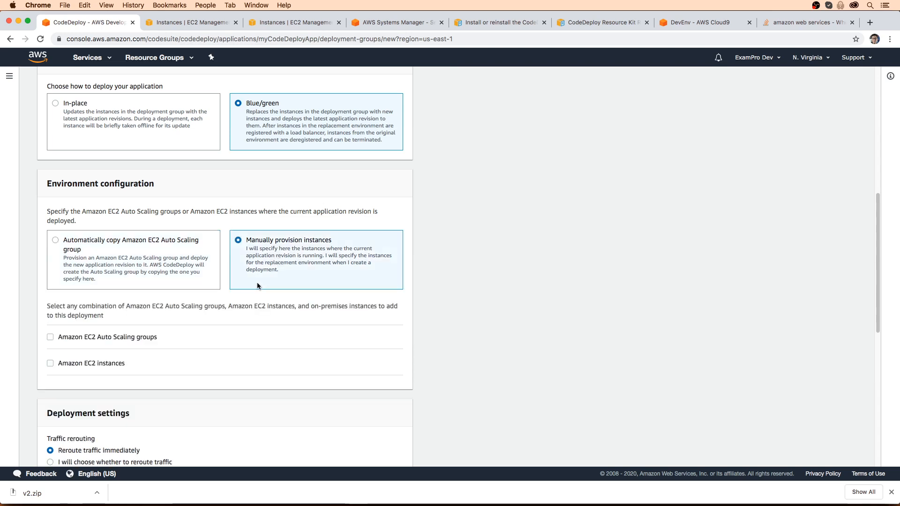
left_click(181, 260)
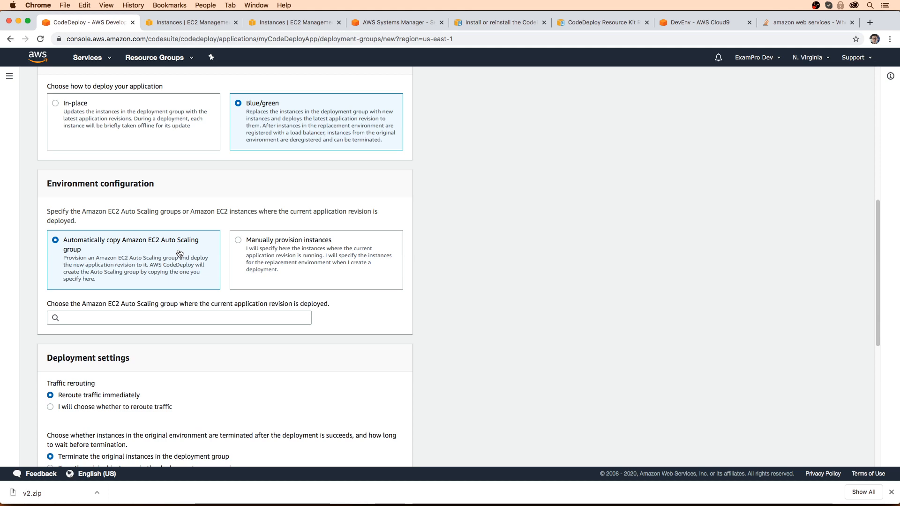
scroll(179, 253, "down", 5)
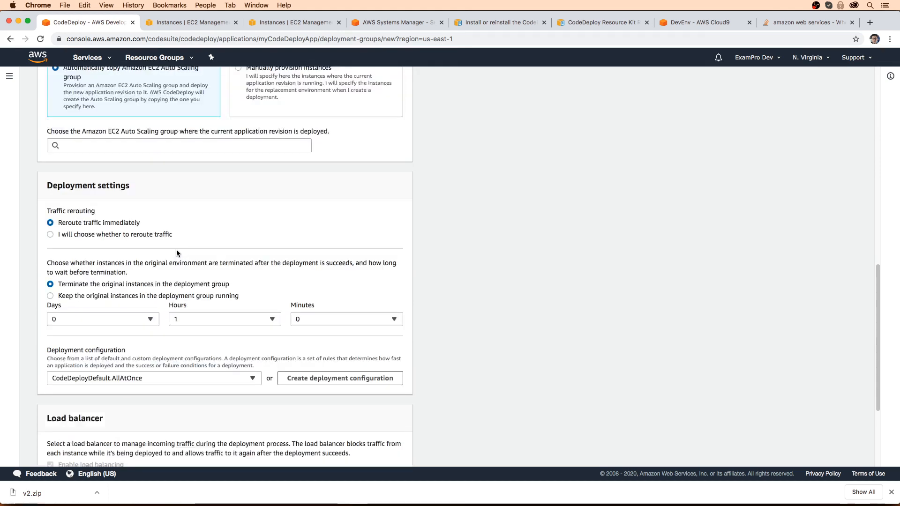
scroll(176, 254, "down", 4)
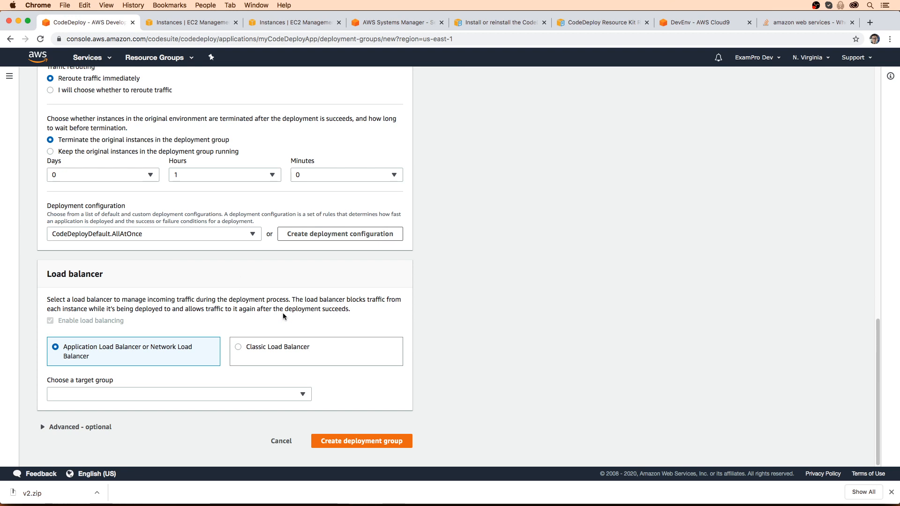
scroll(282, 312, "up", 20)
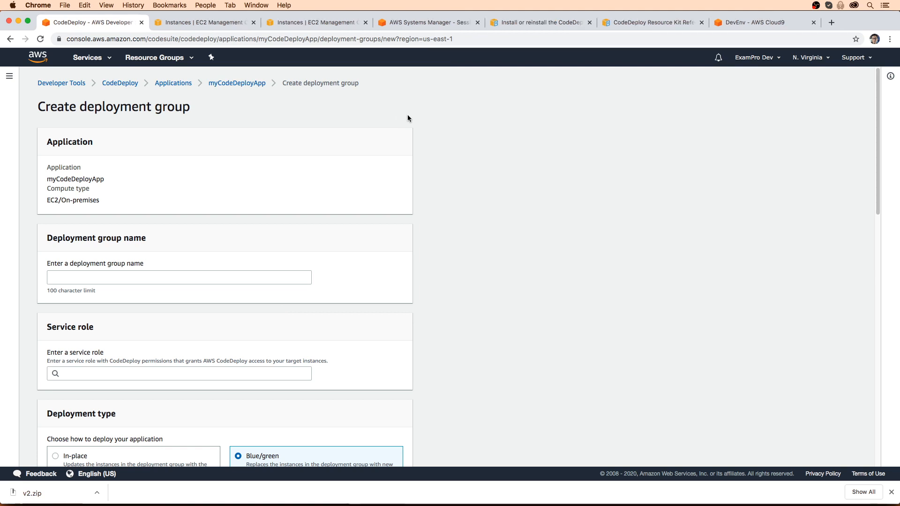
Step: Dismiss the browser's downloads bar, switch to the Cloud9 environment and close every open file except user_data.sh
left_click(892, 492)
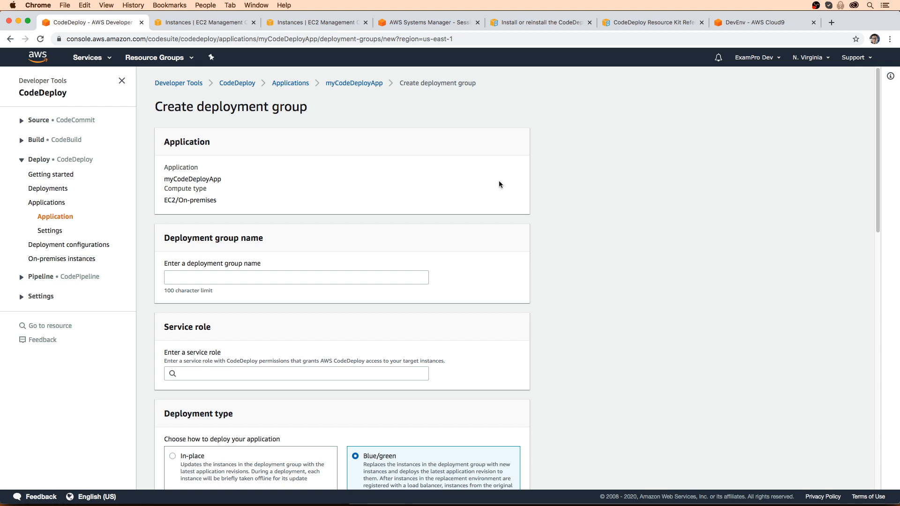
left_click(767, 24)
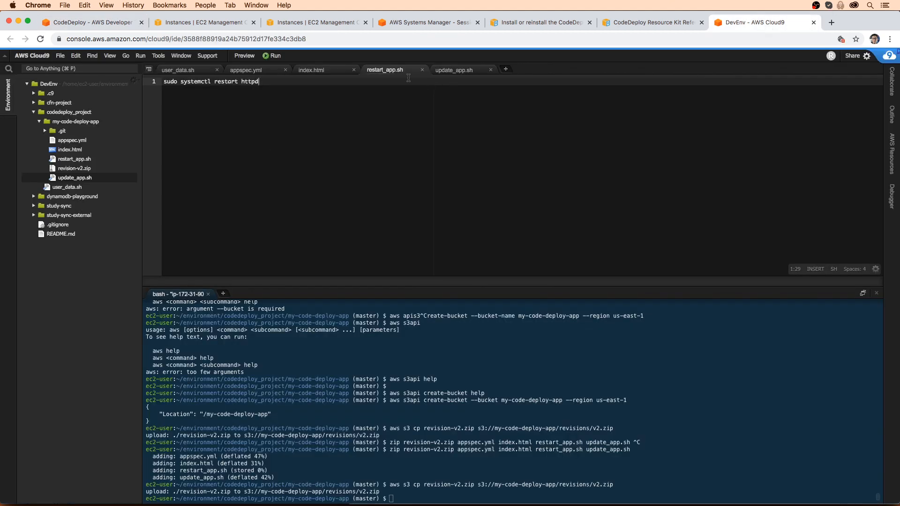
left_click(422, 70)
left_click(422, 70)
left_click(354, 70)
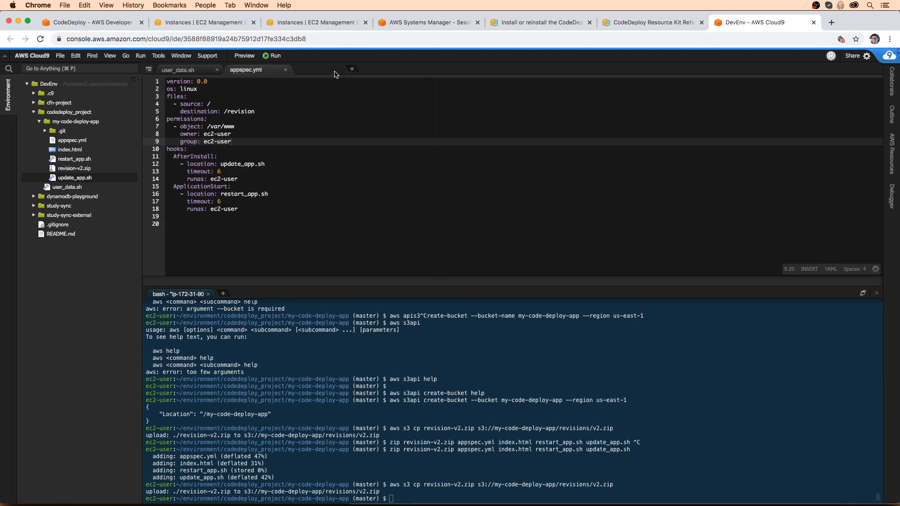
left_click(285, 70)
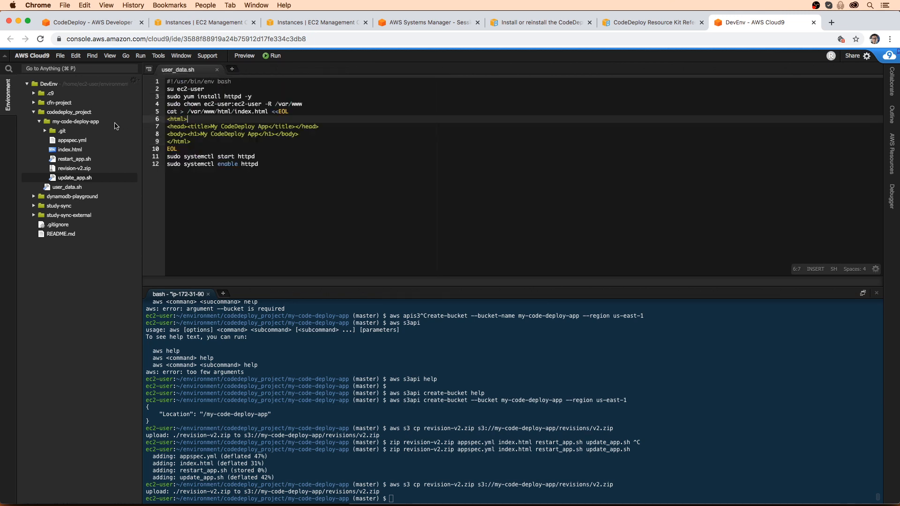
Step: Delete revision-v2.zip from the my-code-deploy-app folder and confirm the removal
left_click(76, 122)
left_click(413, 476)
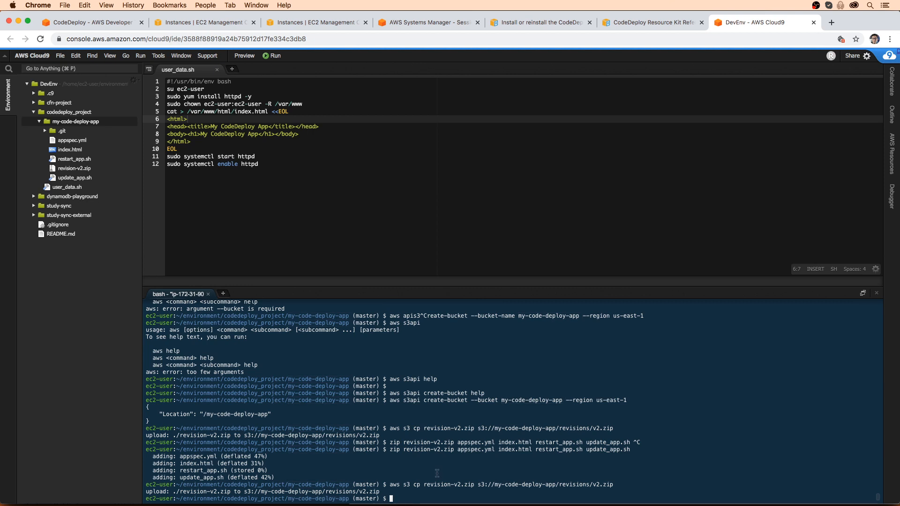
right_click(92, 168)
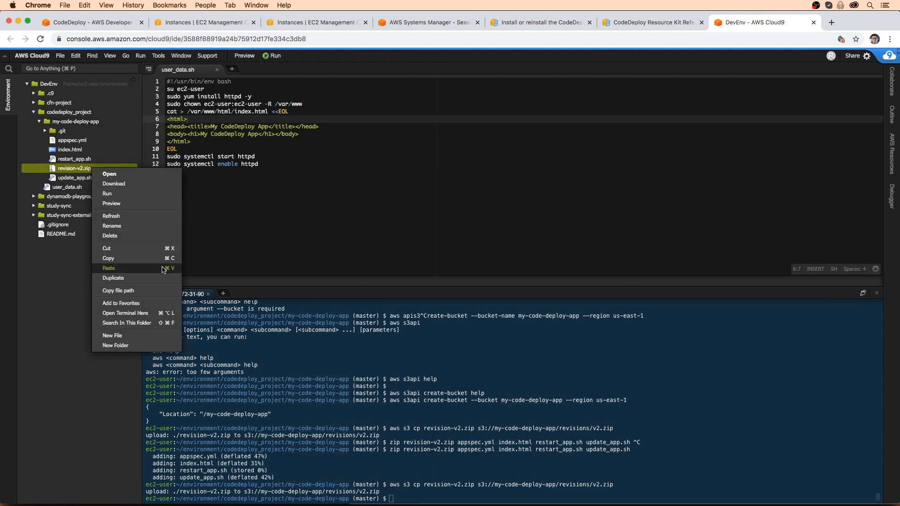
left_click(140, 236)
left_click(521, 235)
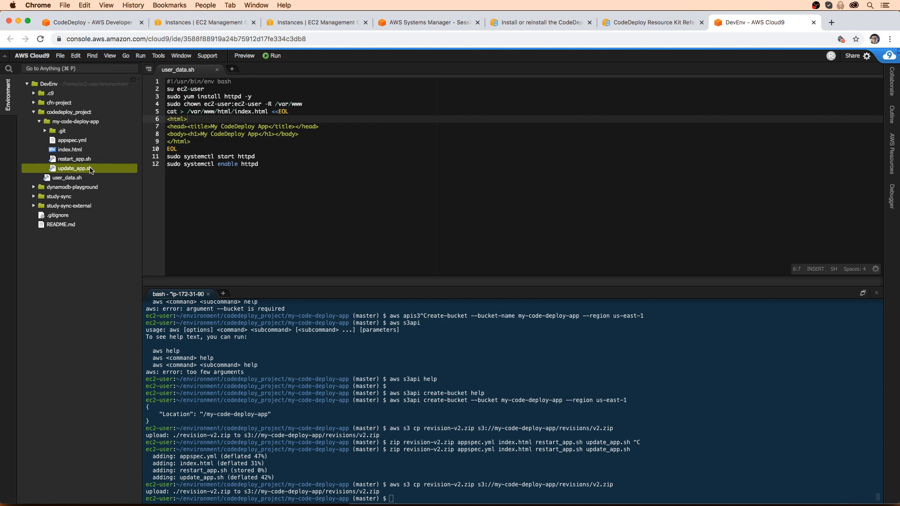
Step: Stage all changes in the my-code-deploy-app repository with "git add ." in the terminal
left_click(486, 399)
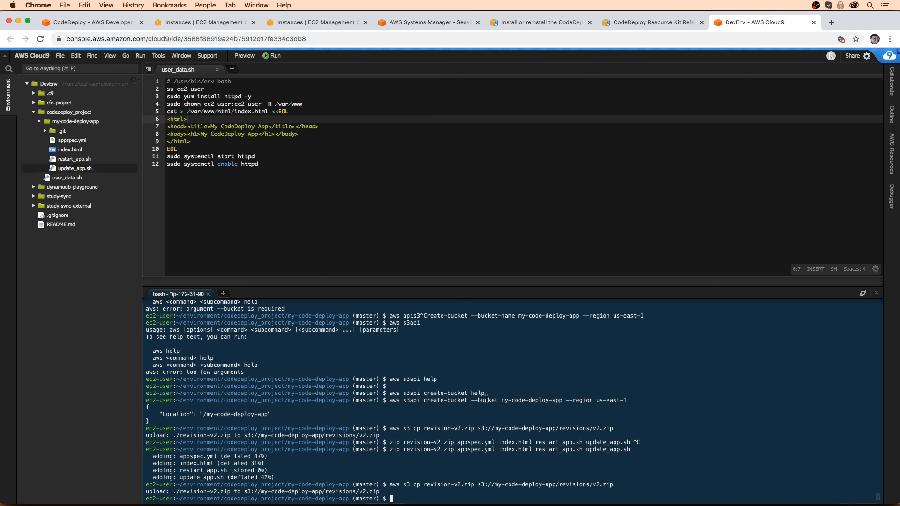
type("git add .")
key("Return")
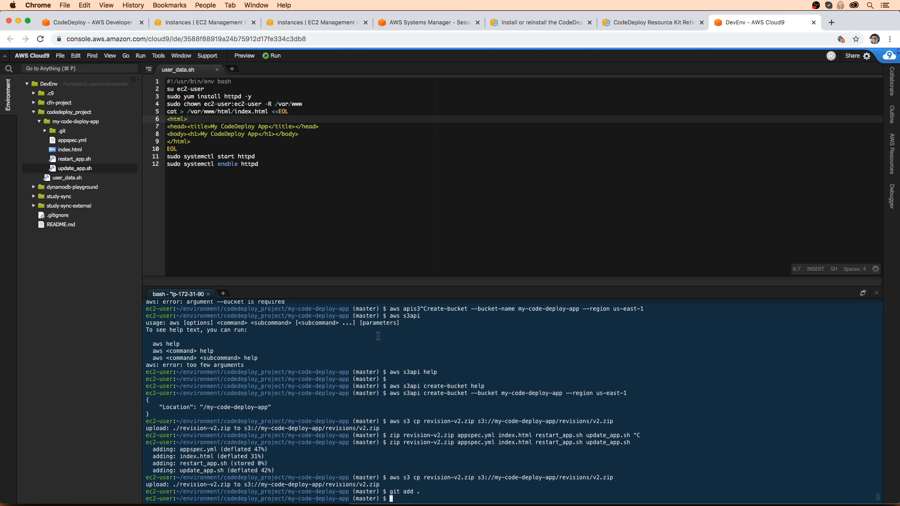
Step: Change the version in both the title and heading of index.html to V3 and save the file
left_click(277, 173)
double_click(59, 150)
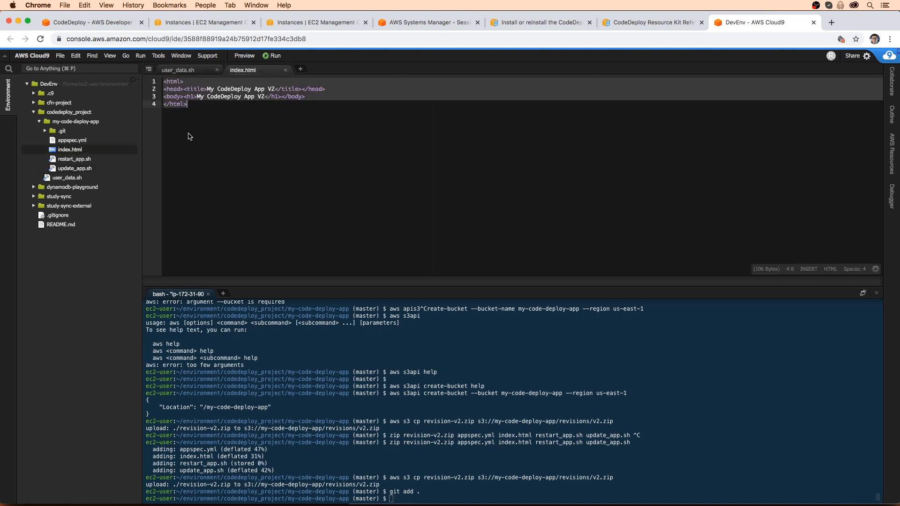
left_click(269, 89)
type("3")
key("BackSpace")
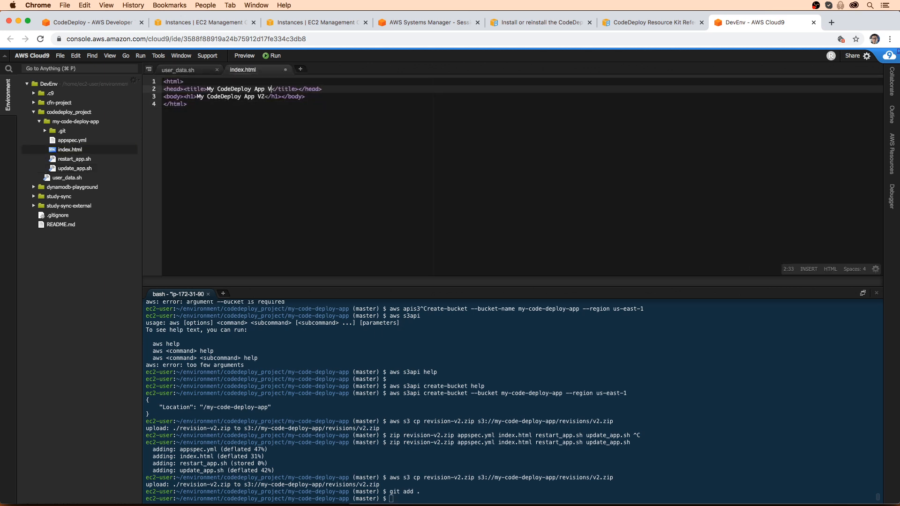
type("#")
key("Down")
key("Left")
key("Left")
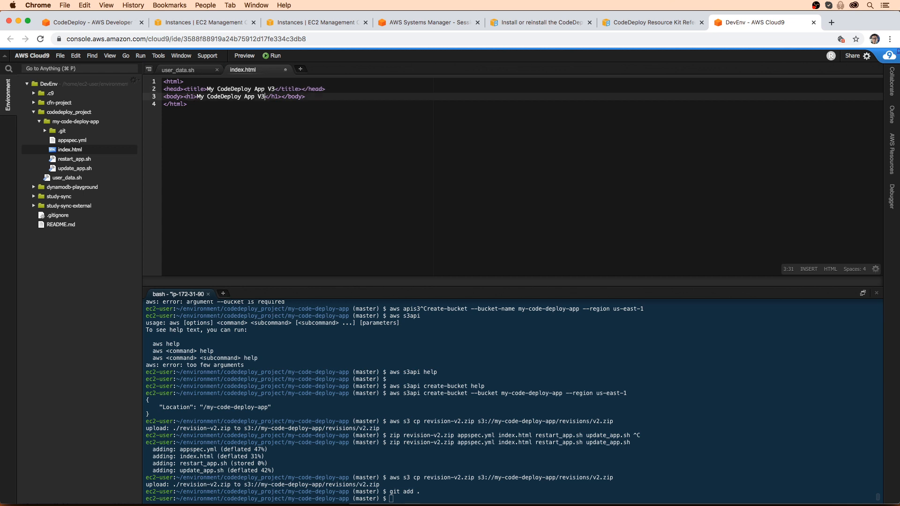
key("super+s")
Step: Commit the staged changes in the terminal with the message 'v3'
left_click(390, 498)
type("git commit -m '")
key("BackSpace")
type("v2'v3")
key("Return")
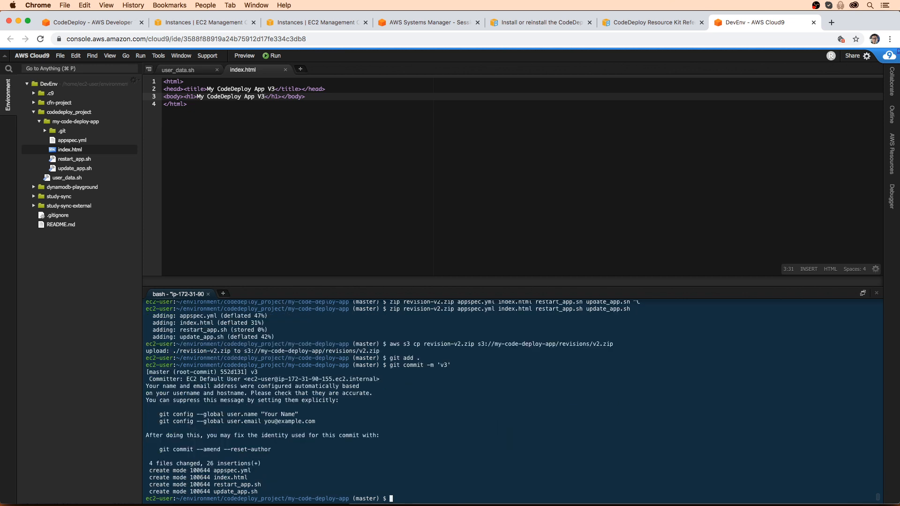
Step: Push the commit to the remote repository with "git push"
type("git pish")
key("Return")
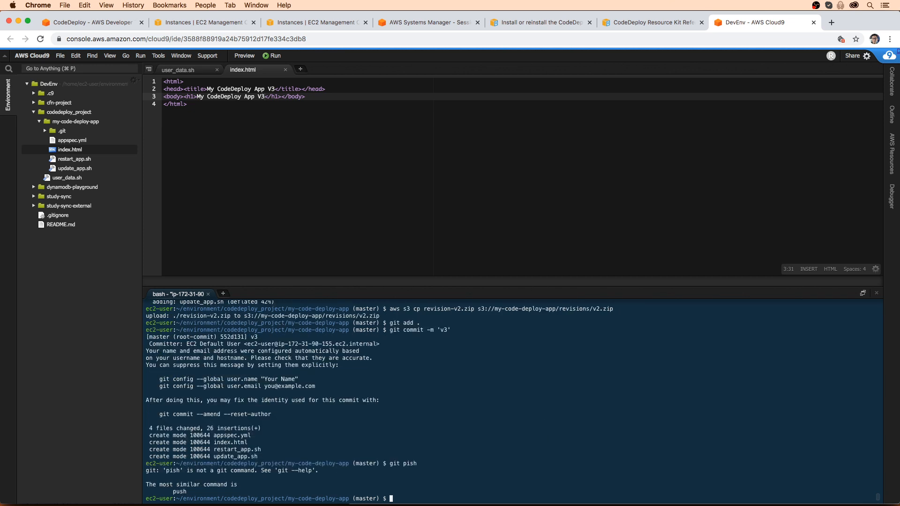
left_click_drag(325, 387, 159, 377)
left_click(456, 388)
type("git push")
key("Return")
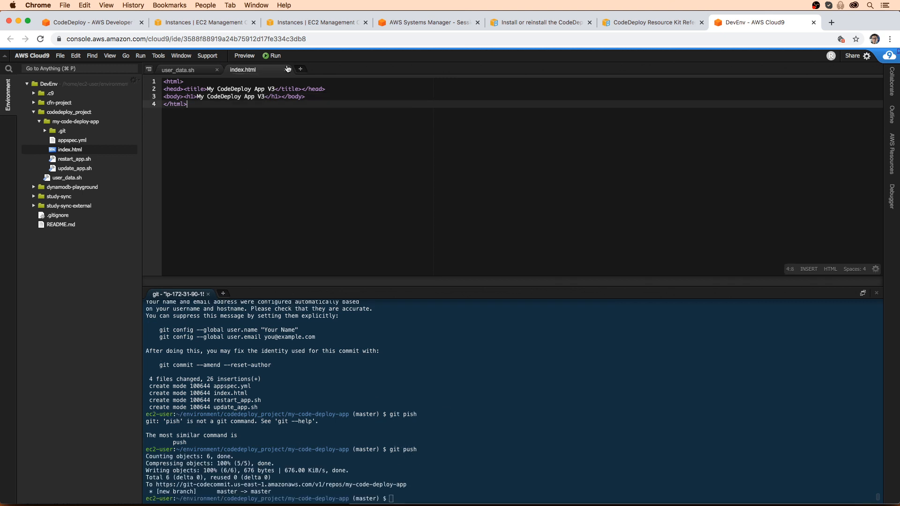
Step: Open the my-code-deploy-app repository in CodeCommit to check the pushed files
left_click(300, 22)
left_click(87, 57)
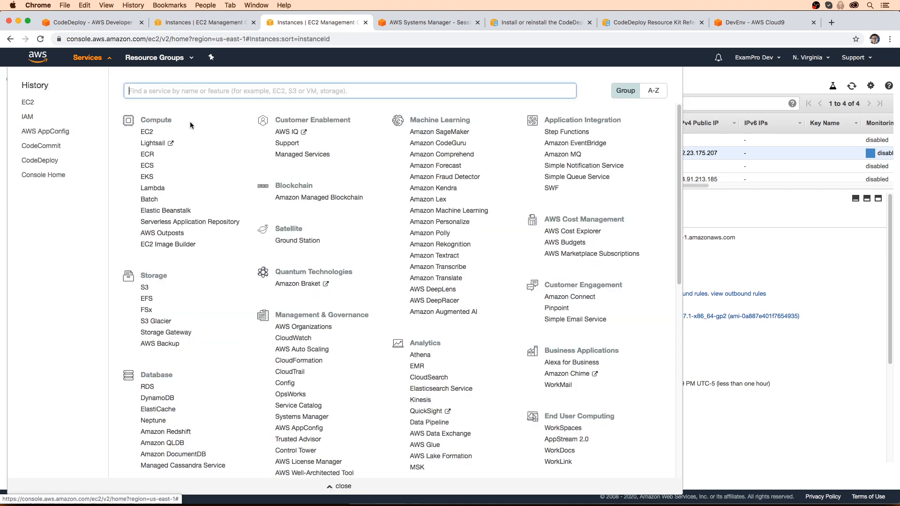
left_click(41, 145)
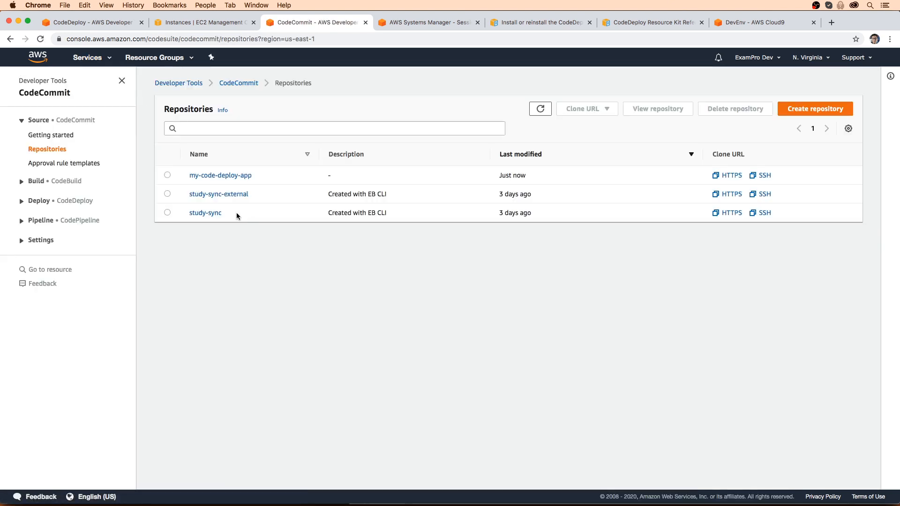
left_click(225, 175)
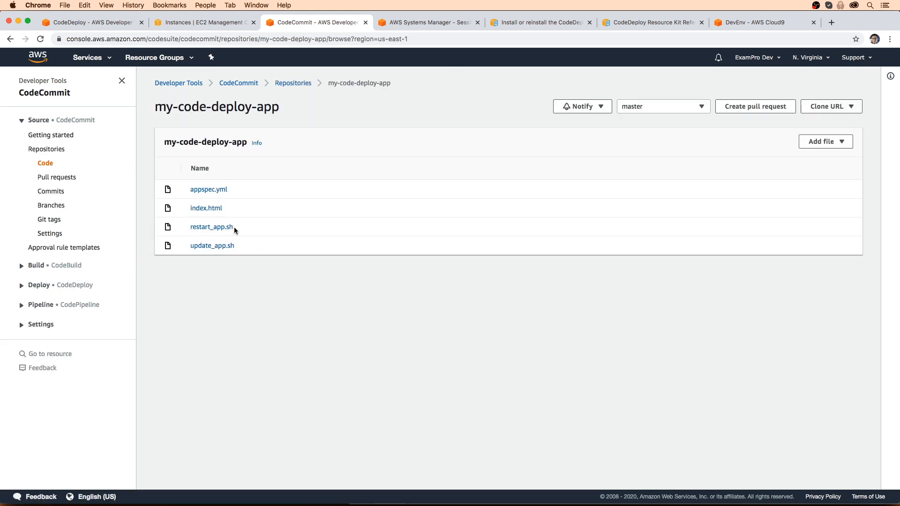
Step: Find the CodePipeline service from the CodeDeploy console page and start creating a new pipeline
left_click(114, 23)
left_click(100, 58)
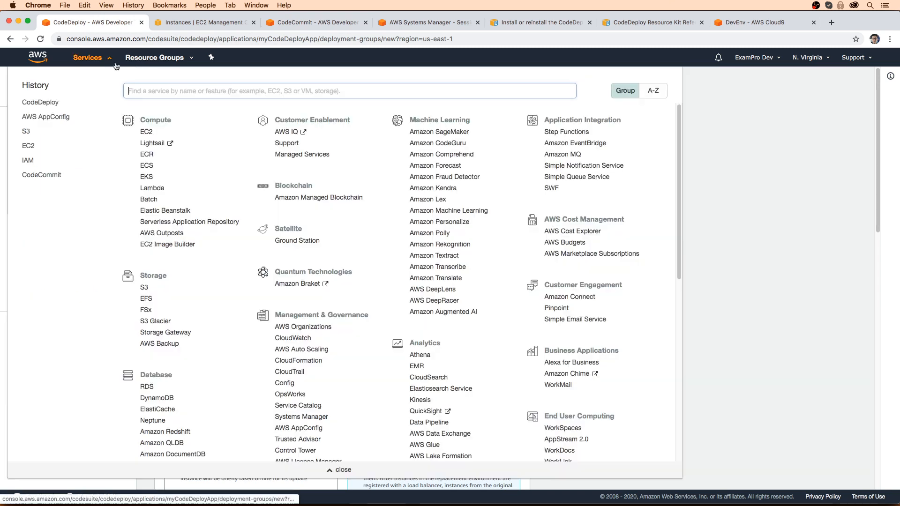
type("codeploy")
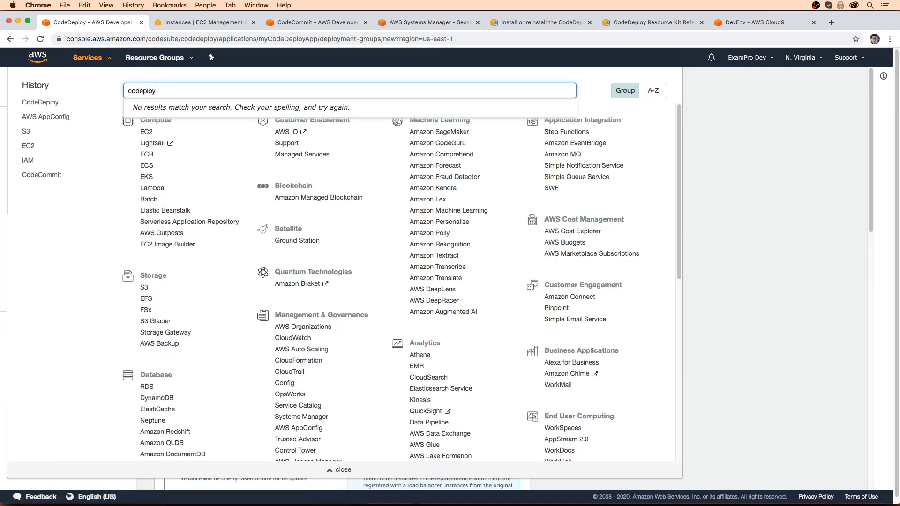
key("BackSpace")
key("BackSpace")
key("BackSpace")
type("ip")
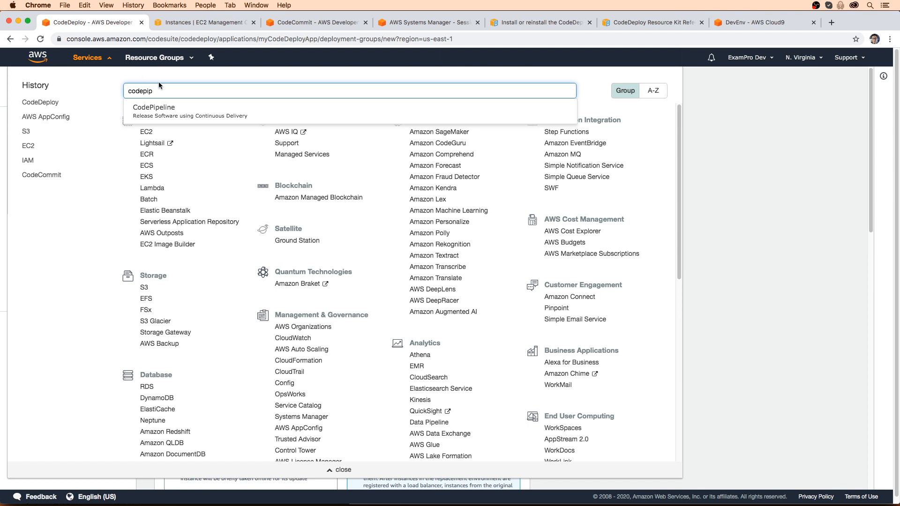
left_click(170, 105)
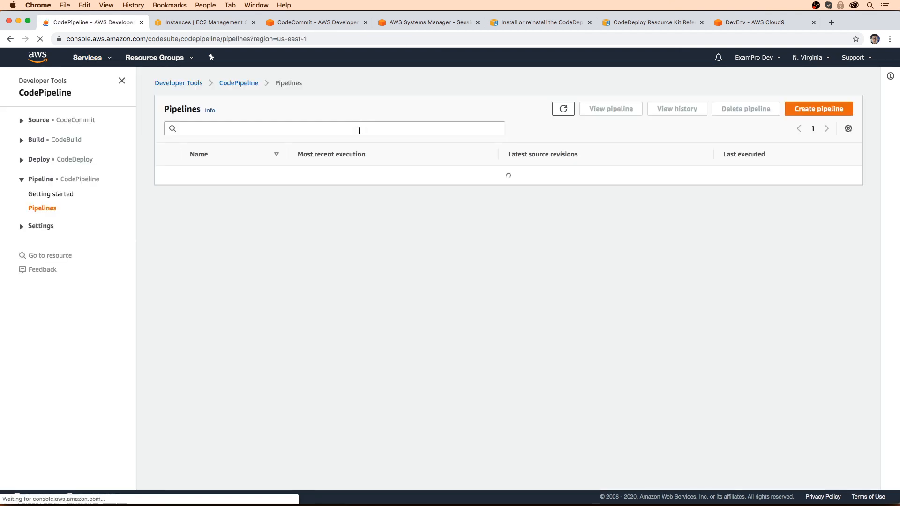
left_click(818, 109)
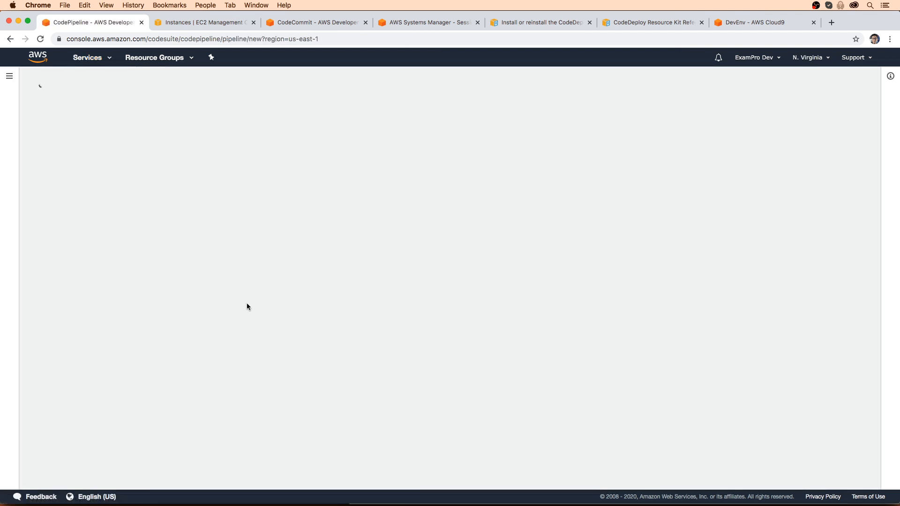
Step: Name the pipeline MyCodePipeline, keep a new service role and the default artifact store and encryption key, and continue to the source stage
left_click(225, 182)
type("My")
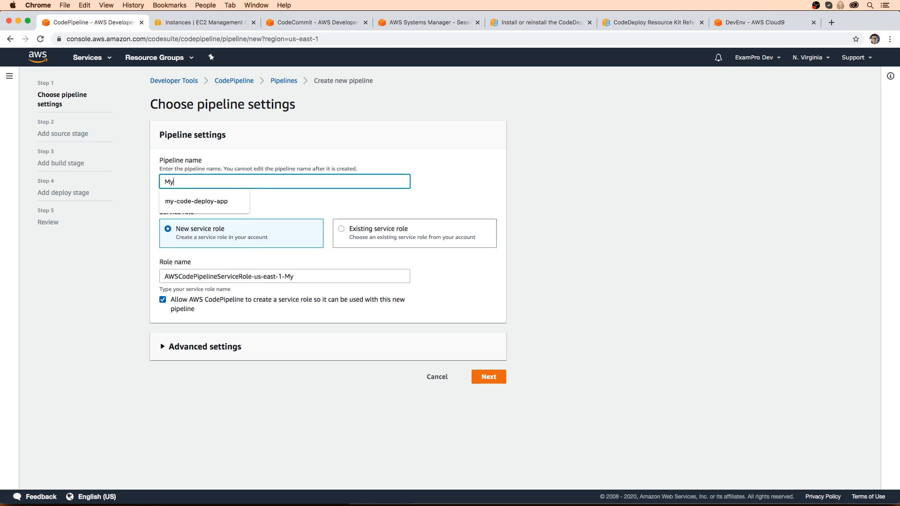
type("CodeD")
type("ipeline")
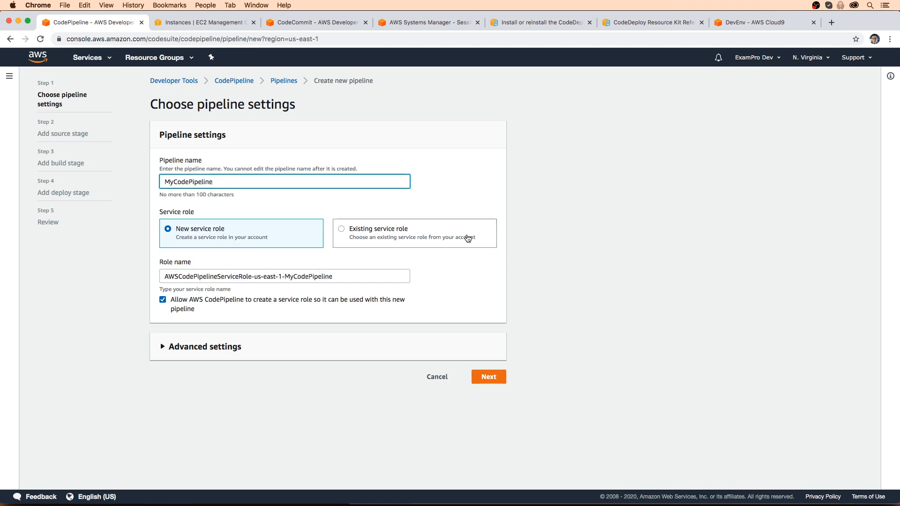
left_click(249, 238)
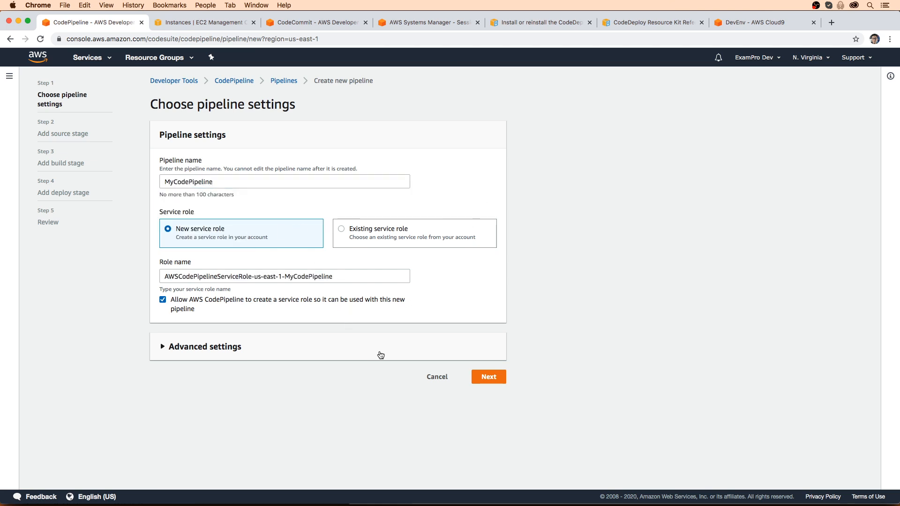
left_click(314, 347)
scroll(204, 385, "down", 2)
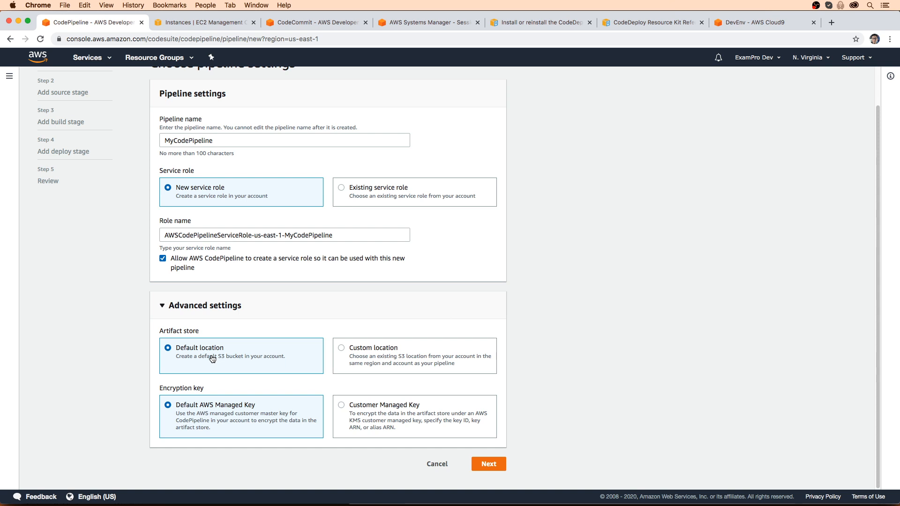
left_click(489, 463)
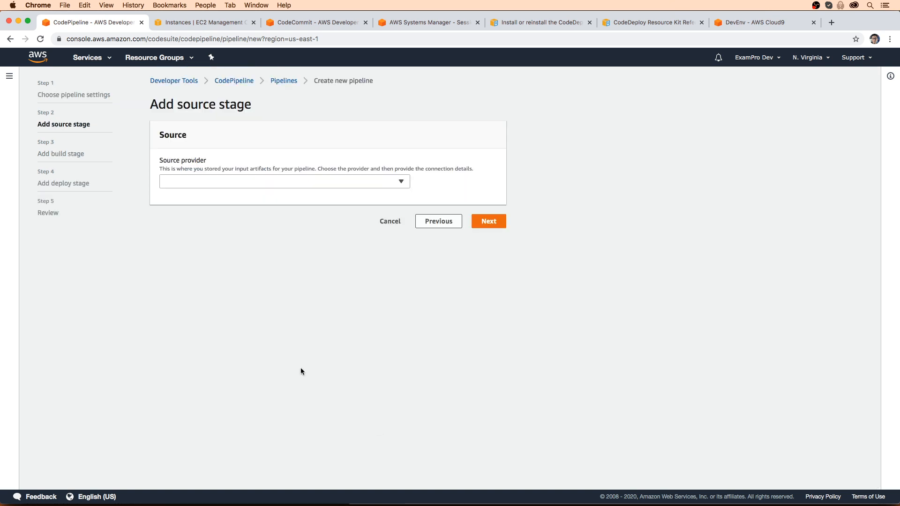
Step: Set the source stage to AWS CodeCommit with repository my-code-deploy-app, branch master and CloudWatch Events change detection, and continue
left_click(278, 185)
left_click(269, 209)
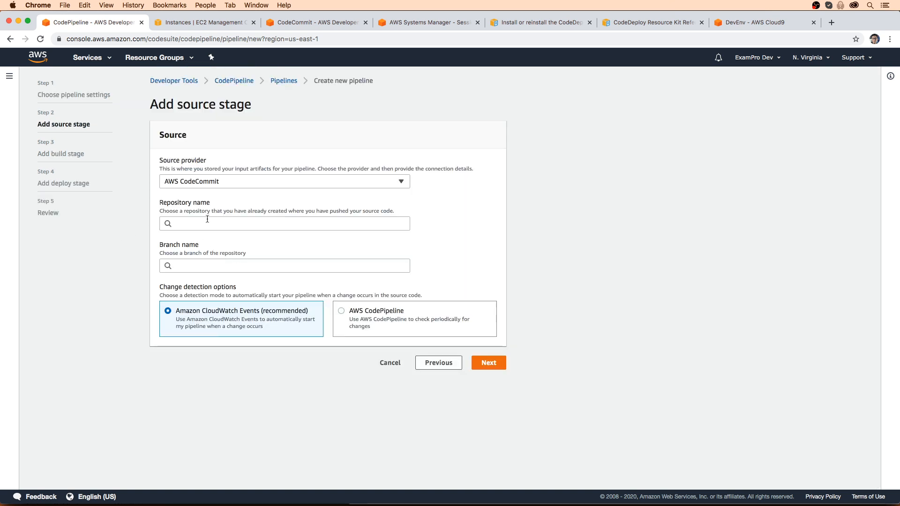
left_click(234, 223)
left_click(227, 236)
left_click(197, 266)
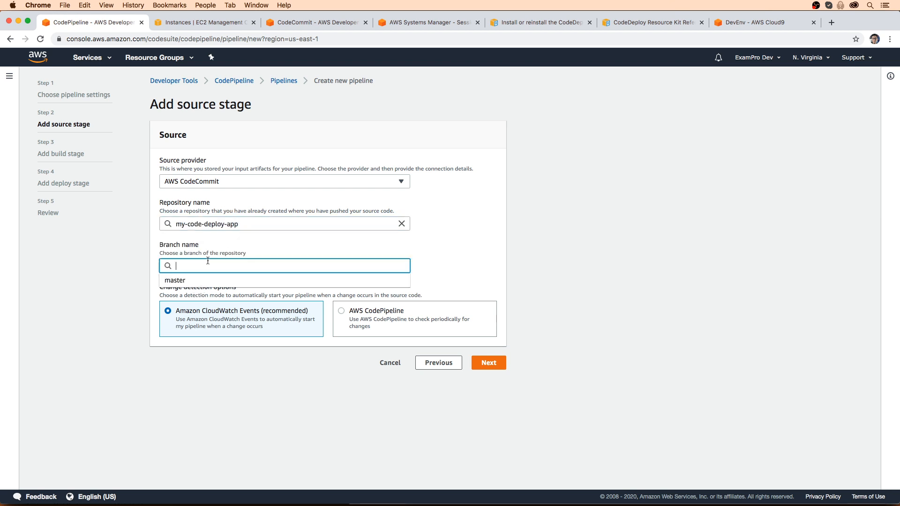
left_click(235, 281)
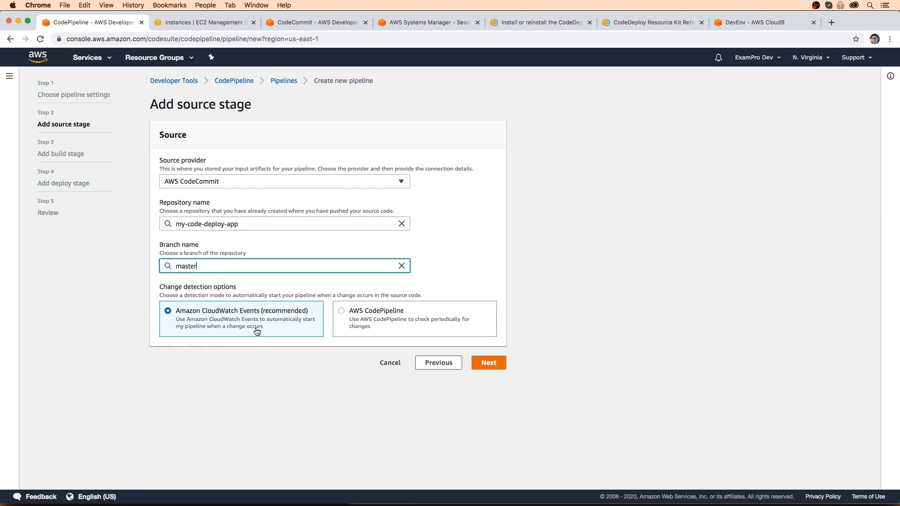
left_click(488, 363)
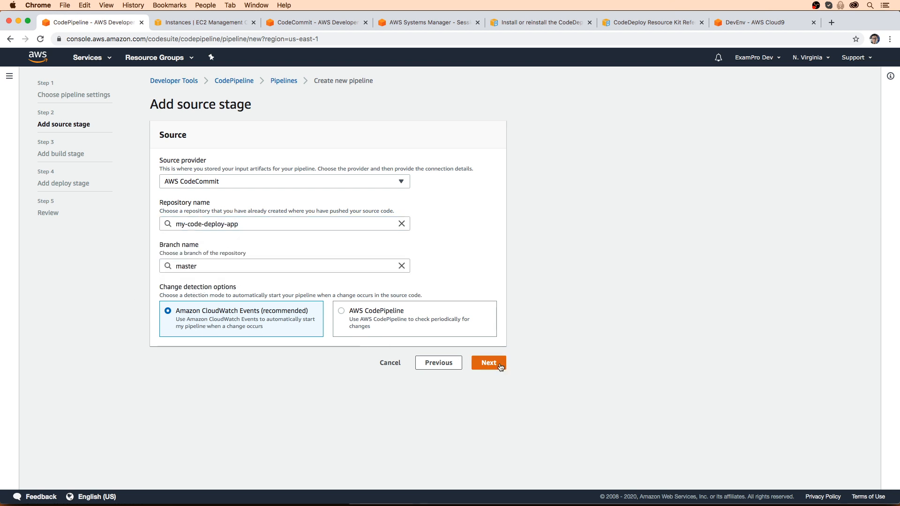
Step: Check the available build providers, skip the build stage and confirm skipping it
left_click(235, 182)
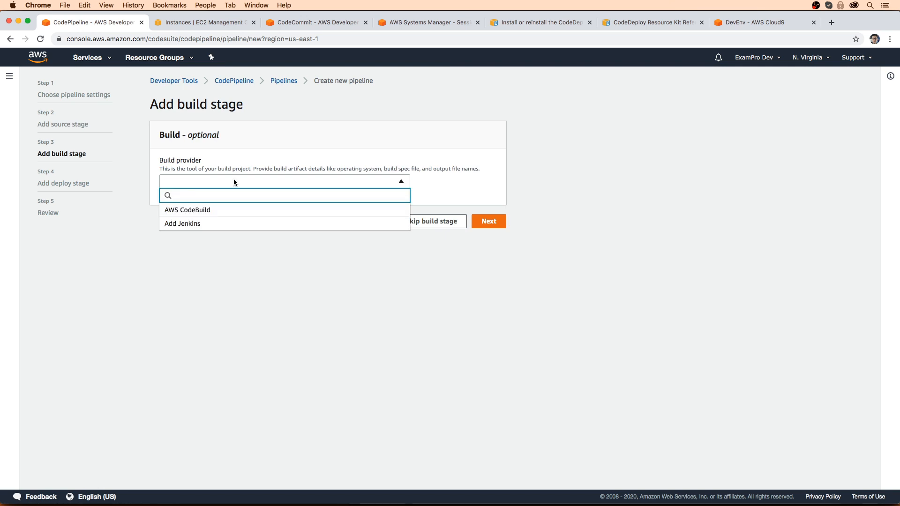
left_click(233, 182)
left_click(413, 223)
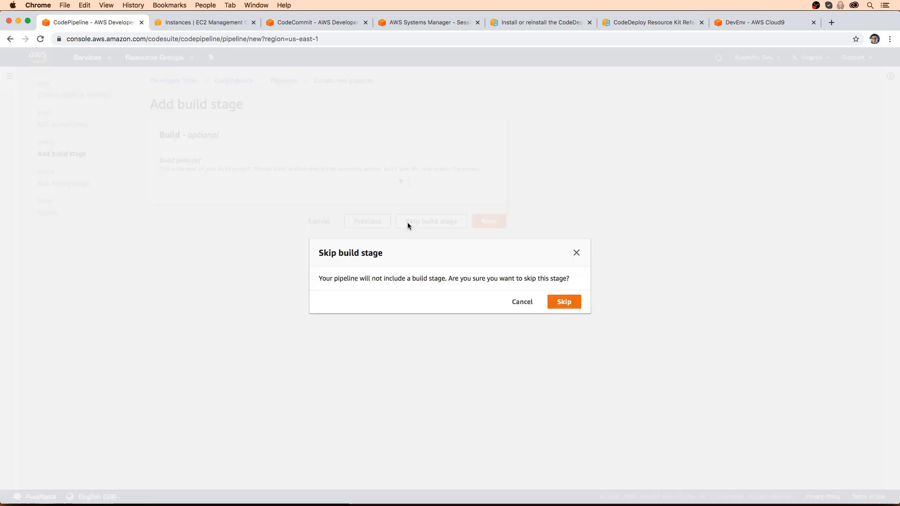
left_click(565, 300)
Step: Set the deploy stage to AWS CodeDeploy with application myCodeDeployApp and group myCodeDeployDeploymentGroup, and create the pipeline after reviewing it
left_click(277, 239)
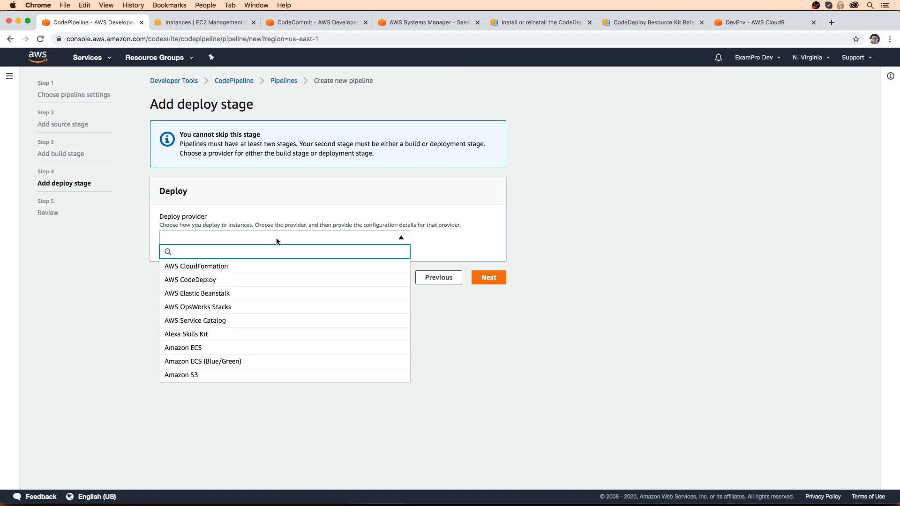
left_click(239, 279)
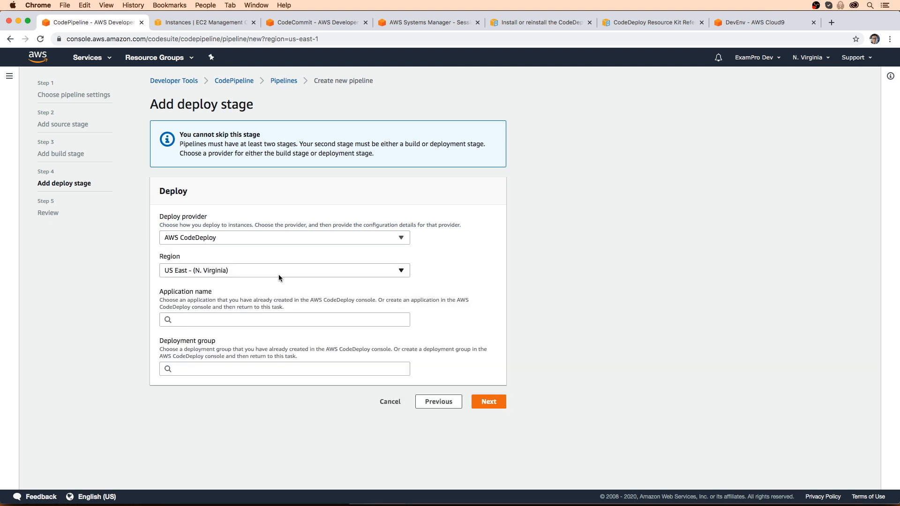
left_click(229, 319)
left_click(252, 332)
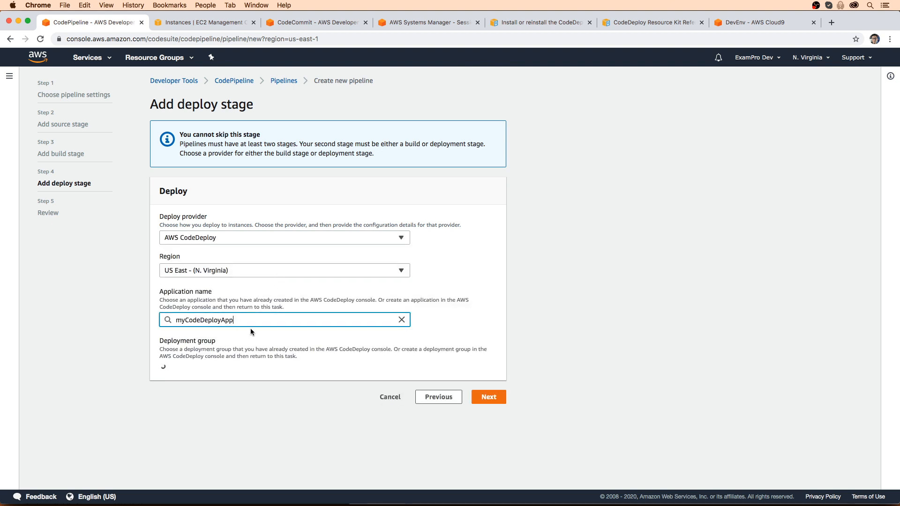
left_click(293, 369)
left_click(229, 380)
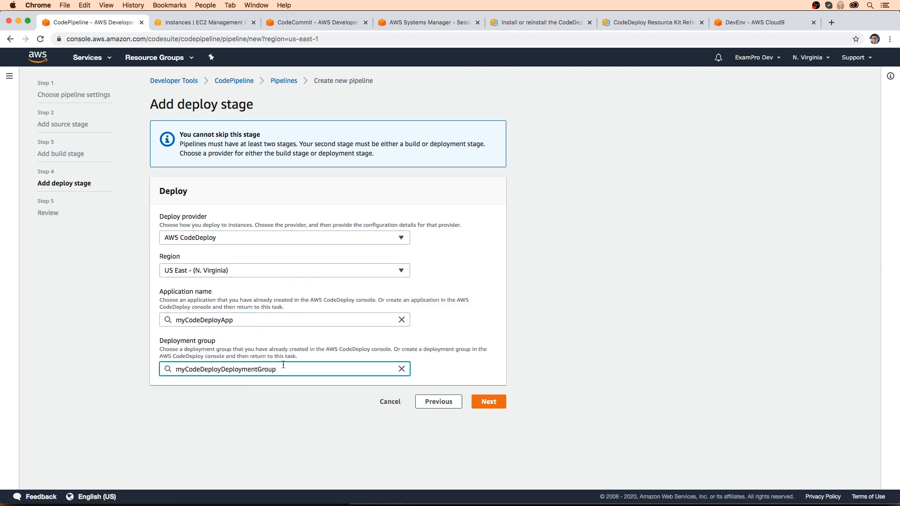
left_click(488, 401)
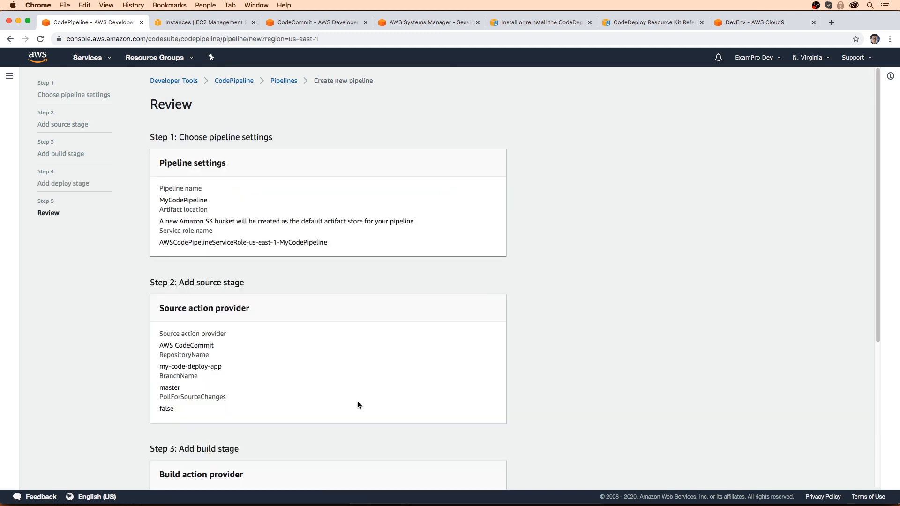
scroll(358, 403, "down", 5)
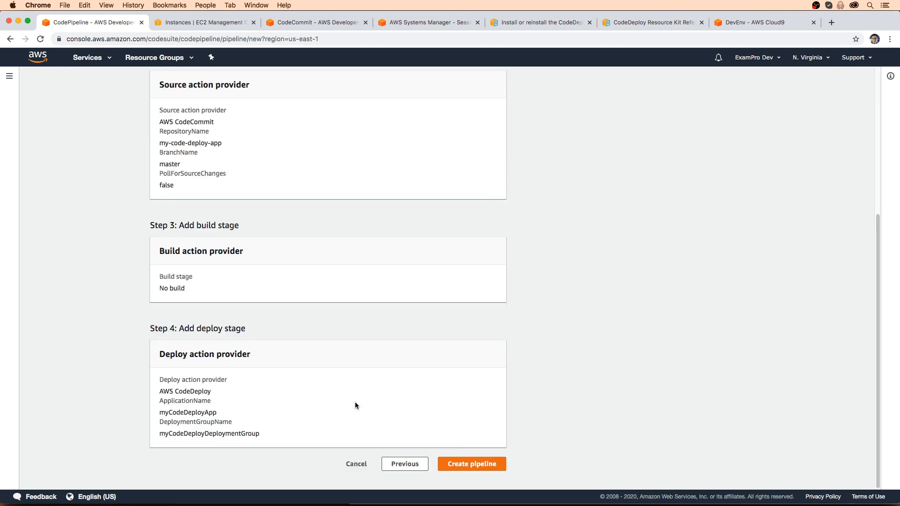
left_click(469, 464)
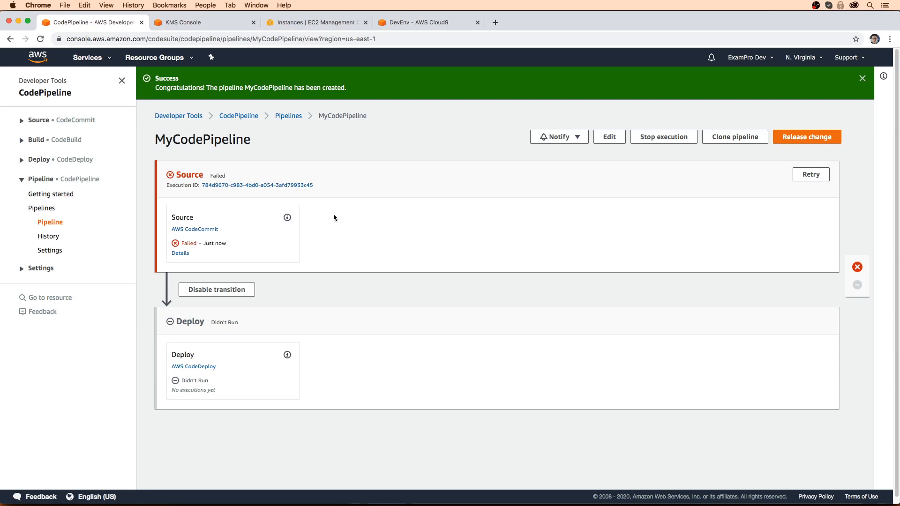
Step: Read the execution details of the pipeline's Source action, close them and return to the list of pipelines
left_click(184, 253)
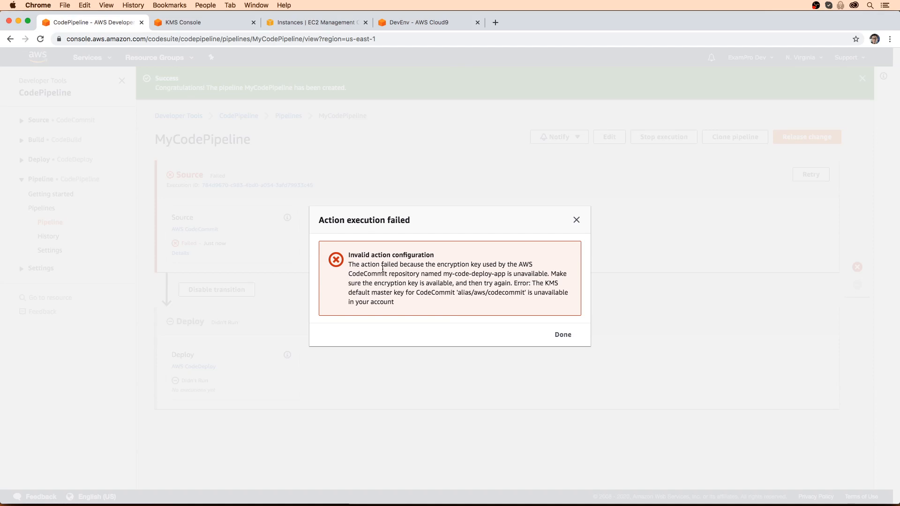
left_click(576, 220)
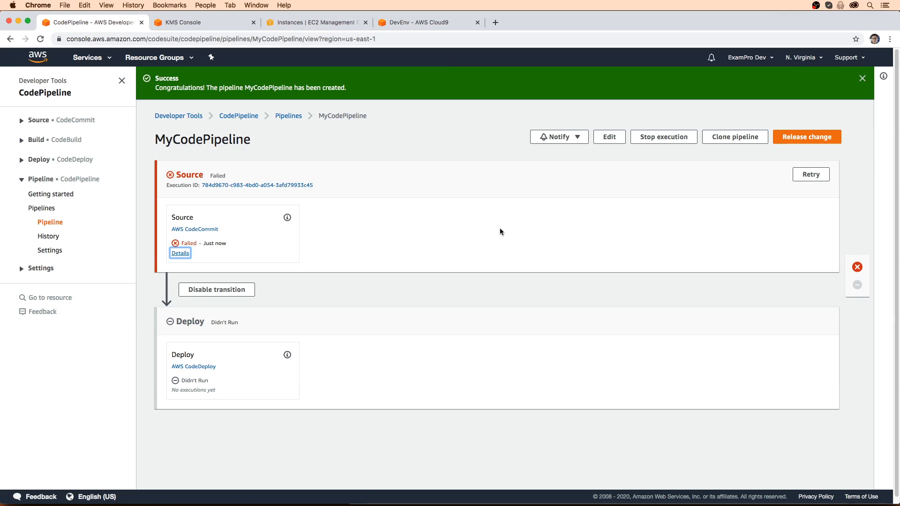
left_click(289, 117)
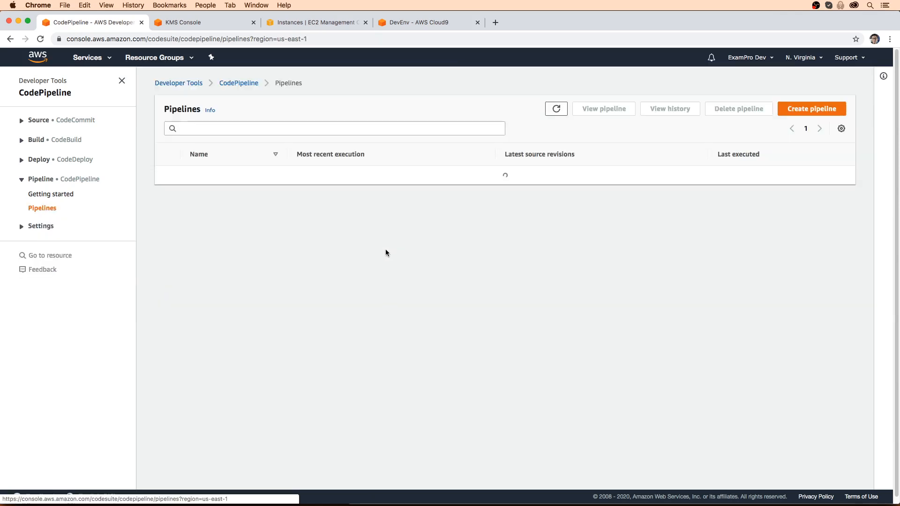
Step: Check the stage status of MyCodePipeline and open the IAM console in the tab holding the KMS console
left_click(212, 178)
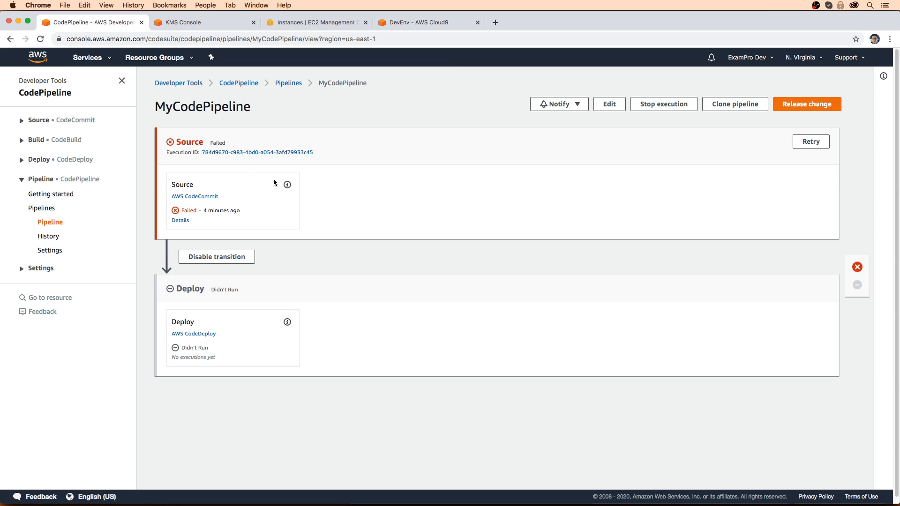
left_click(92, 57)
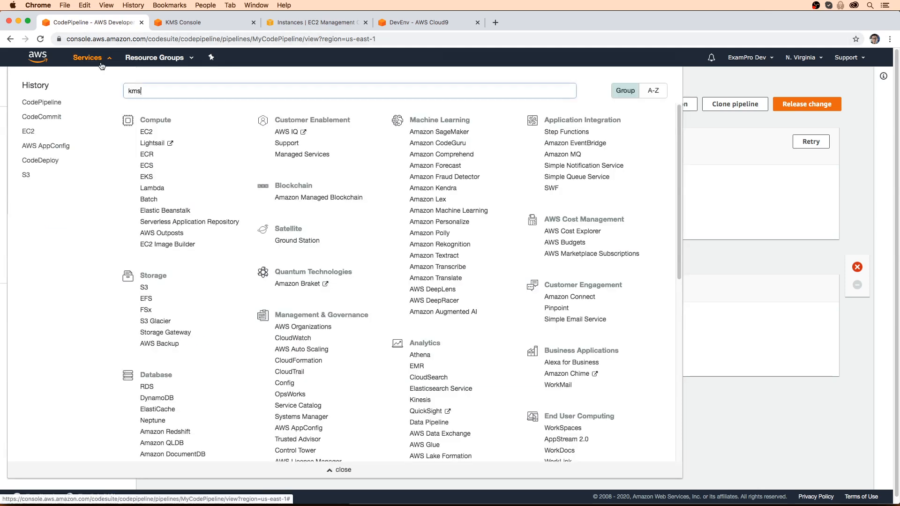
left_click(184, 23)
left_click(90, 57)
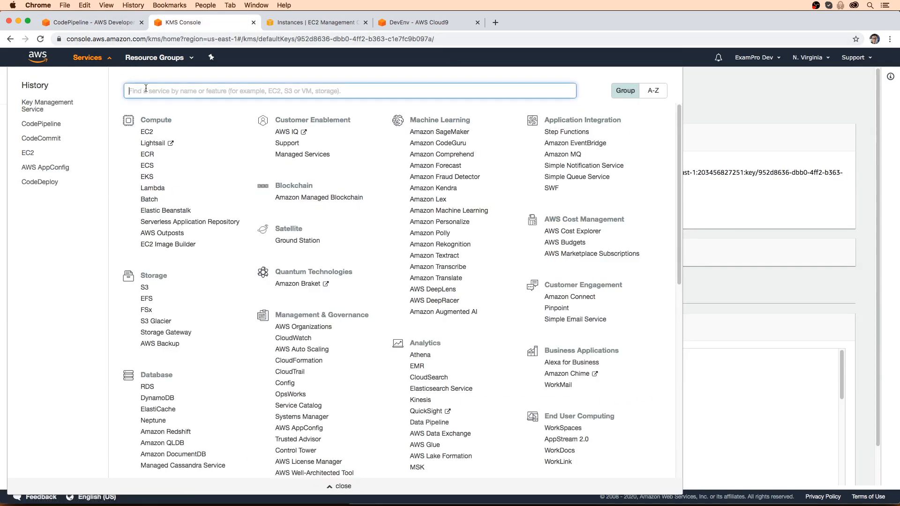
type("iam")
left_click(209, 117)
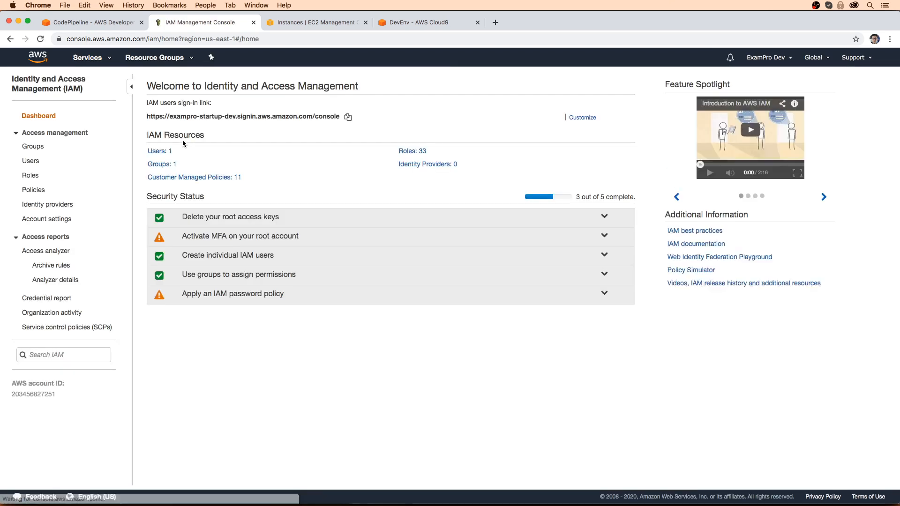
Step: Search the IAM roles for "codepip" and open AWSCodePipelineServiceRole-us-east-1-MyCodePipeline
left_click(31, 176)
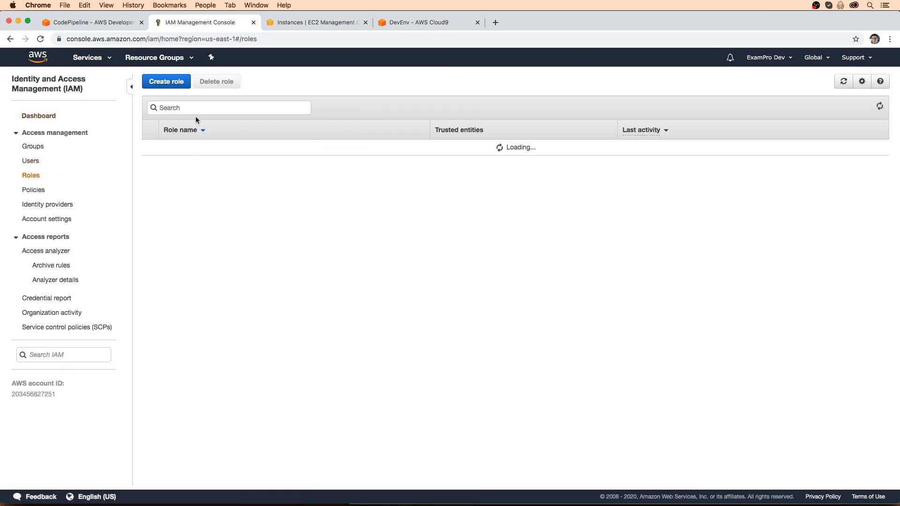
left_click(206, 108)
type("codepip")
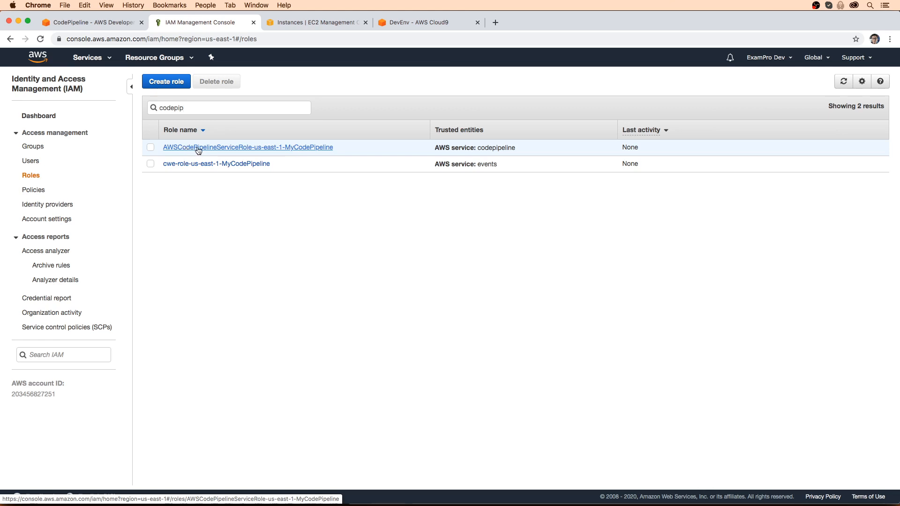
left_click(306, 147)
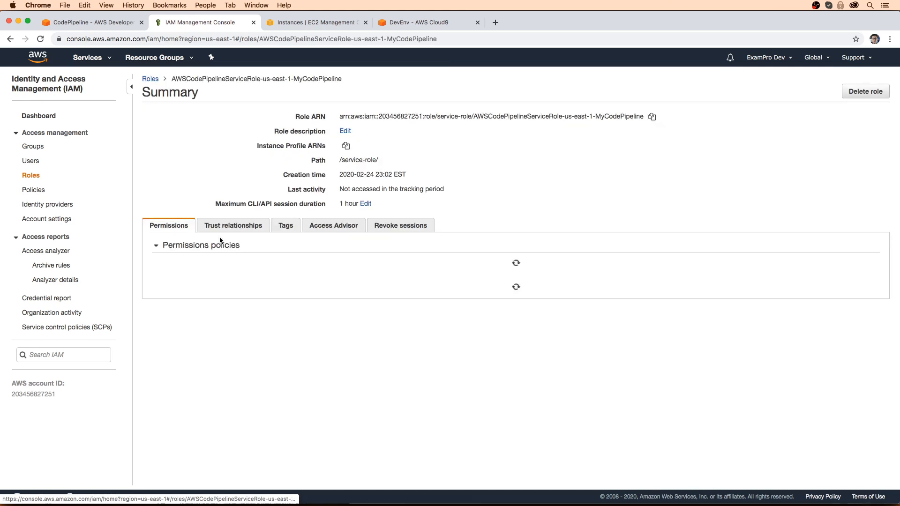
Step: Search the policies for "kms" and "key", review AWSKeyManagementServicePowerUser and attach it to the CodePipeline service role
left_click(194, 264)
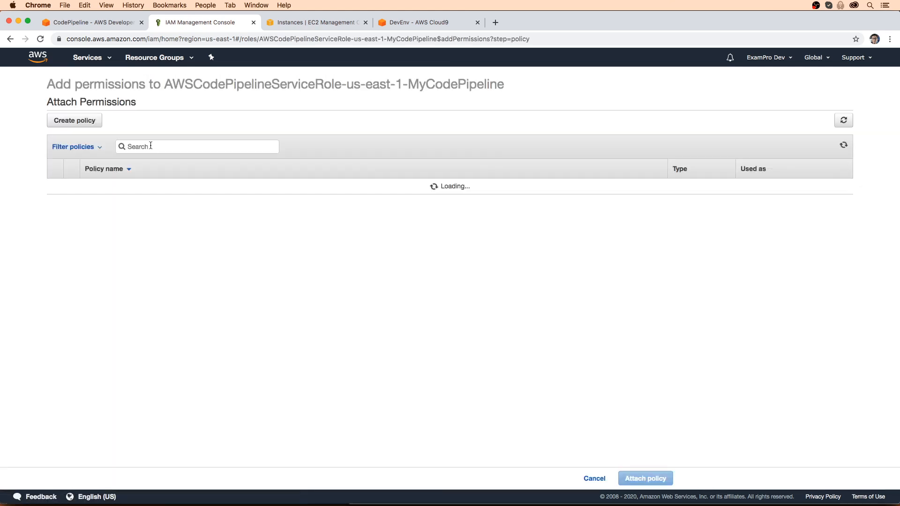
type("kms")
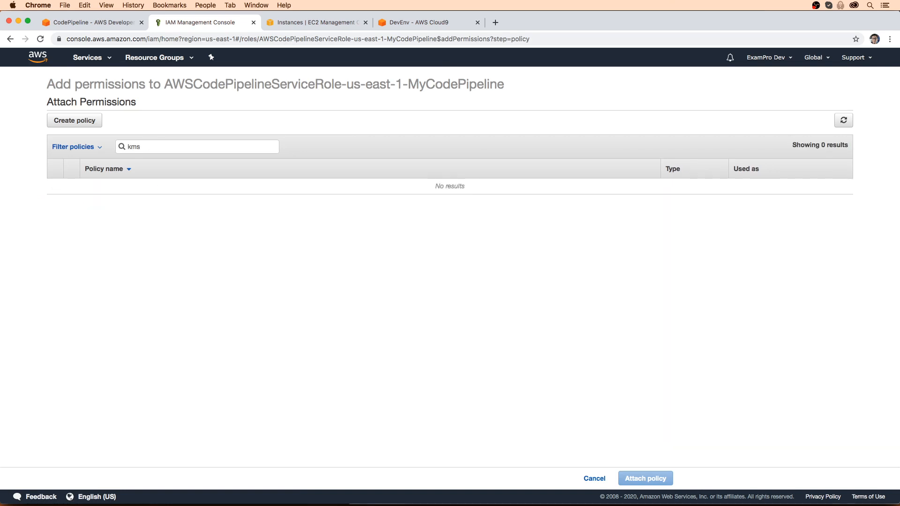
key("super+a")
type("kms")
key("BackSpace")
key("BackSpace")
type("ey")
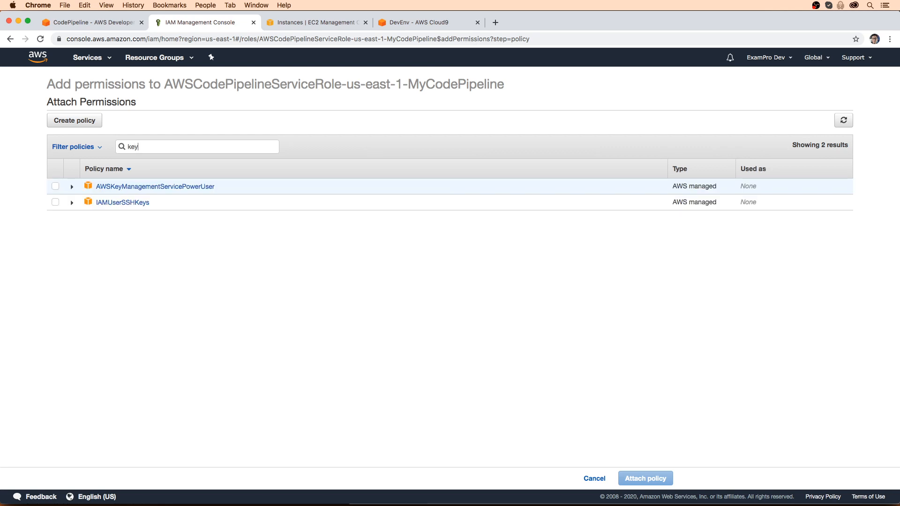
left_click(73, 187)
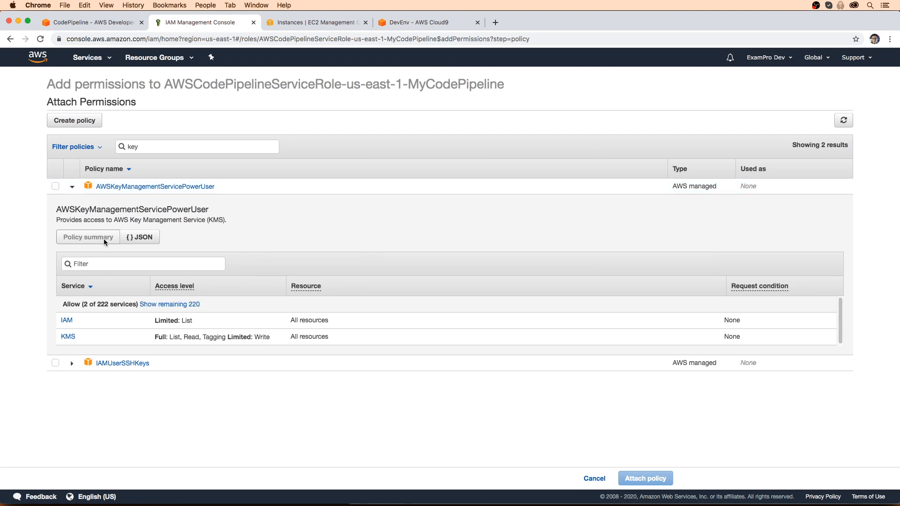
left_click(56, 186)
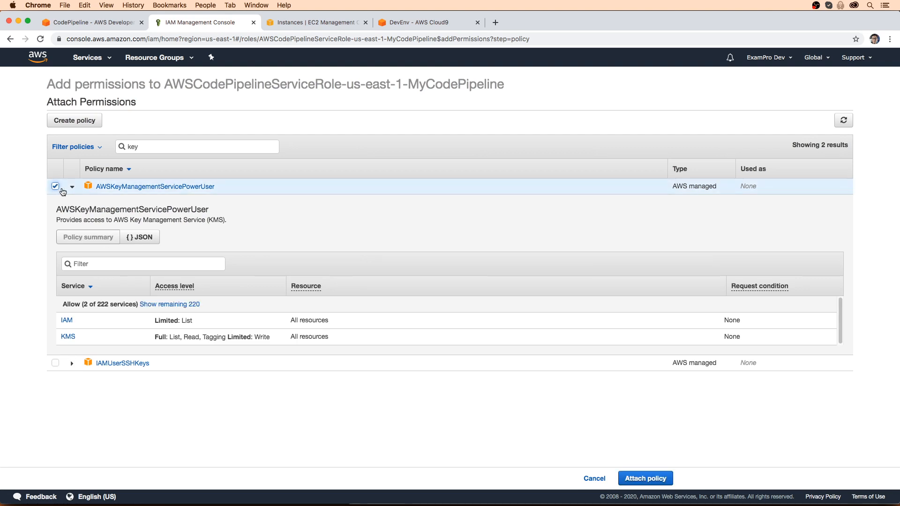
left_click(72, 187)
left_click(635, 476)
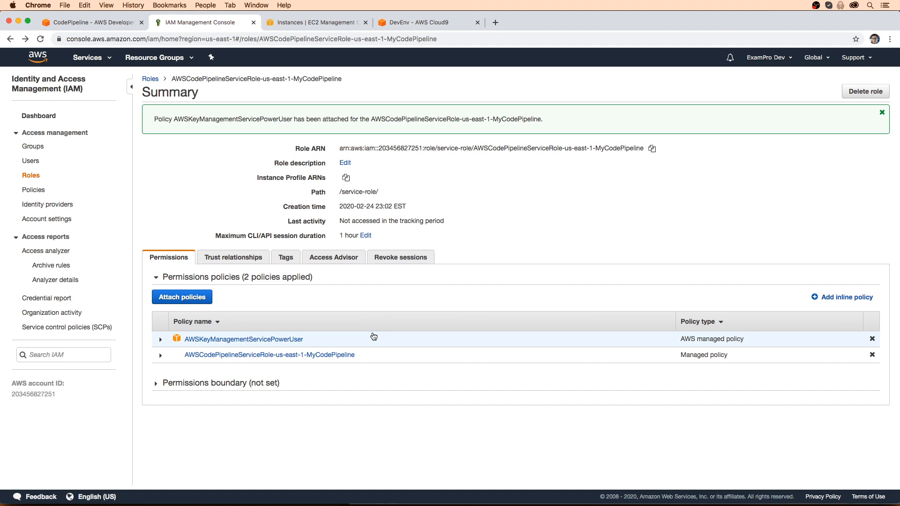
Step: Return to MyCodePipeline and release a change to run the latest source revision through the pipeline
left_click(114, 27)
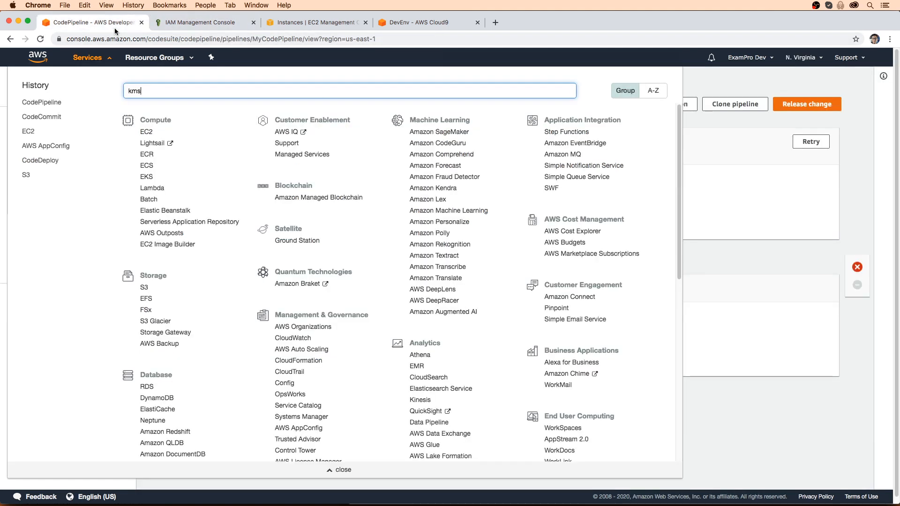
left_click(710, 153)
left_click(800, 109)
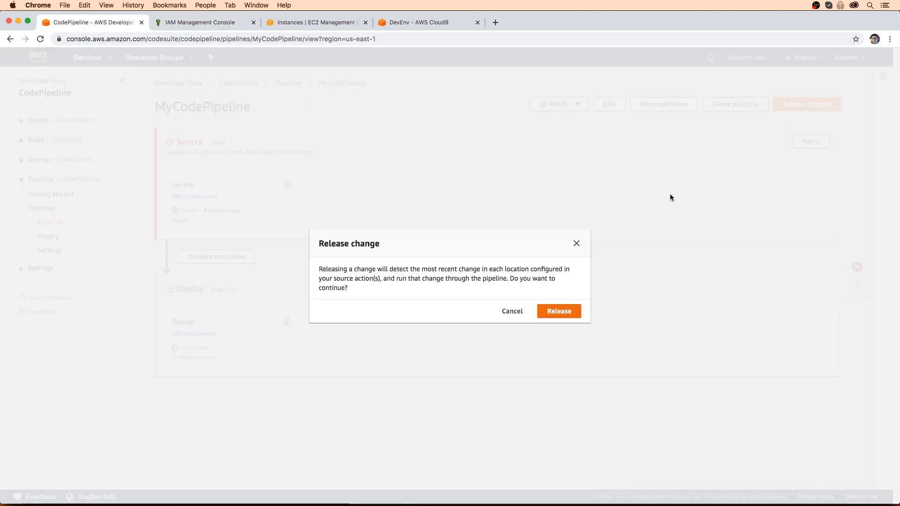
left_click(553, 310)
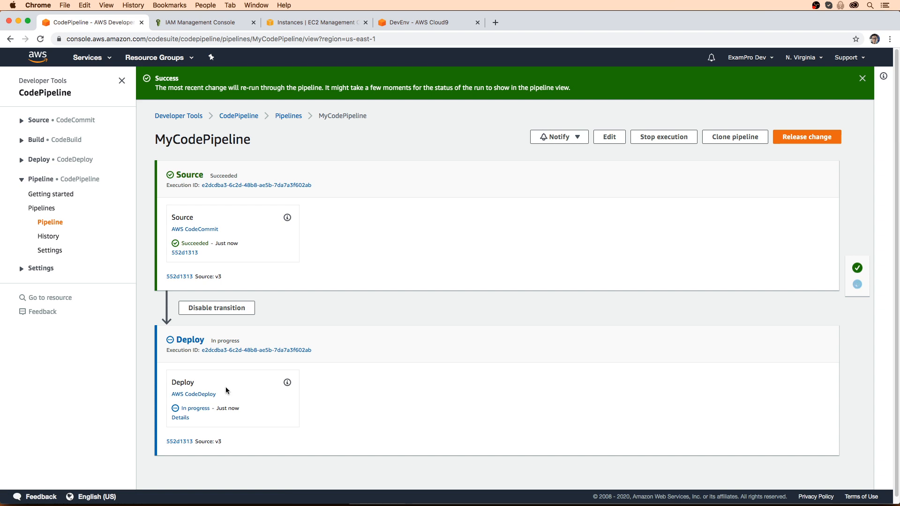
Step: Check the pipeline's Deploy stage and open the latest deployment of myCodeDeployDeploymentGroup to review its details and lifecycle events
left_click(192, 394)
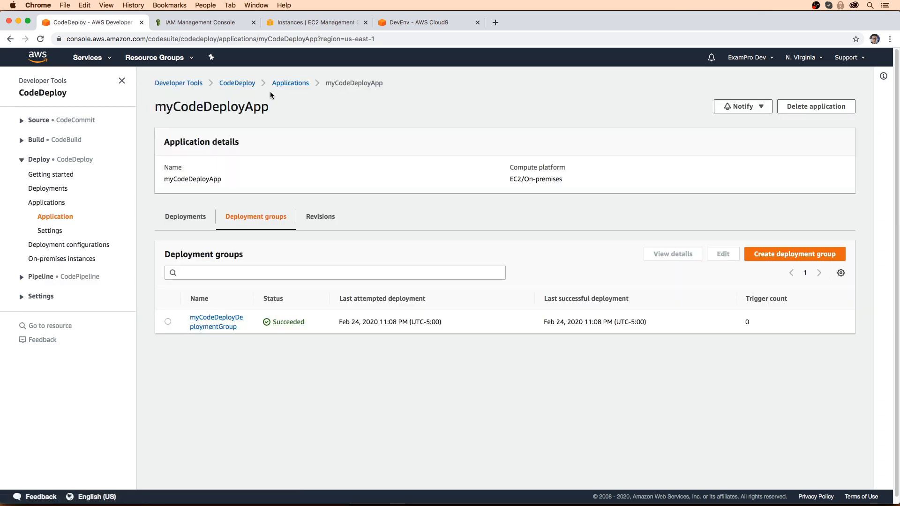
left_click(10, 39)
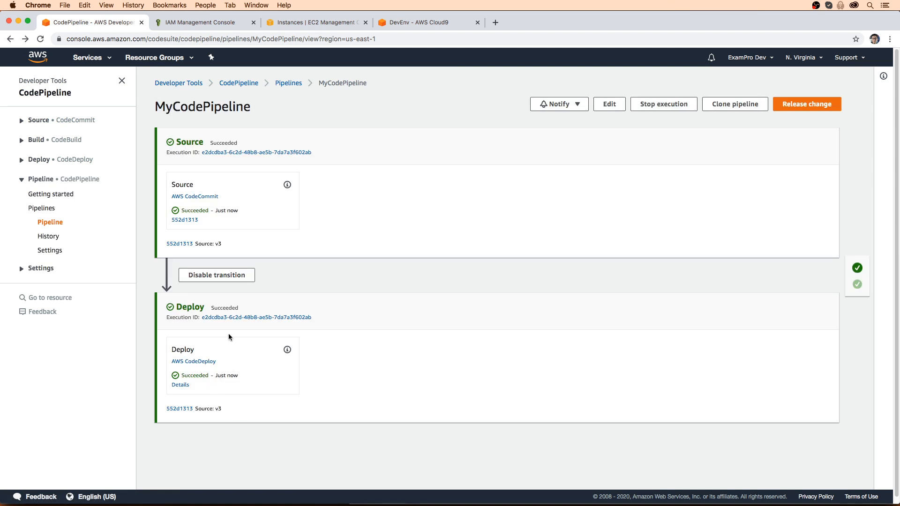
left_click(188, 362)
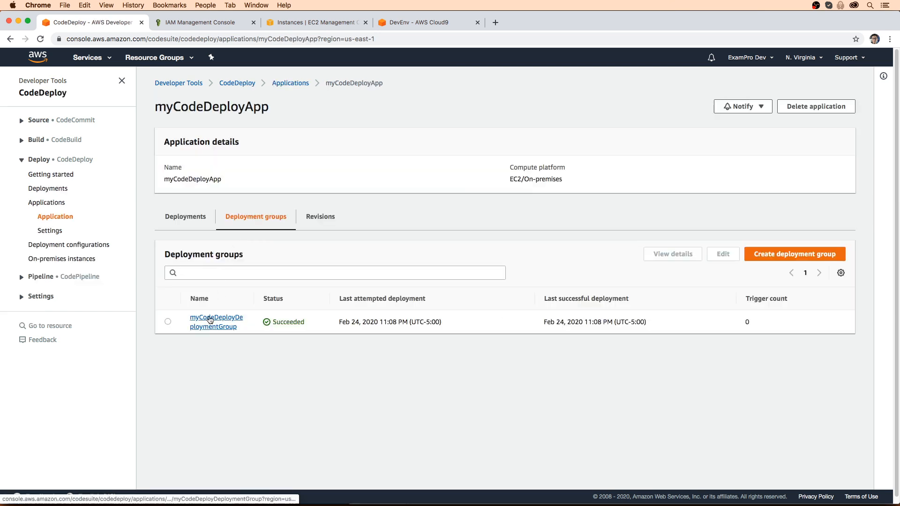
left_click(214, 322)
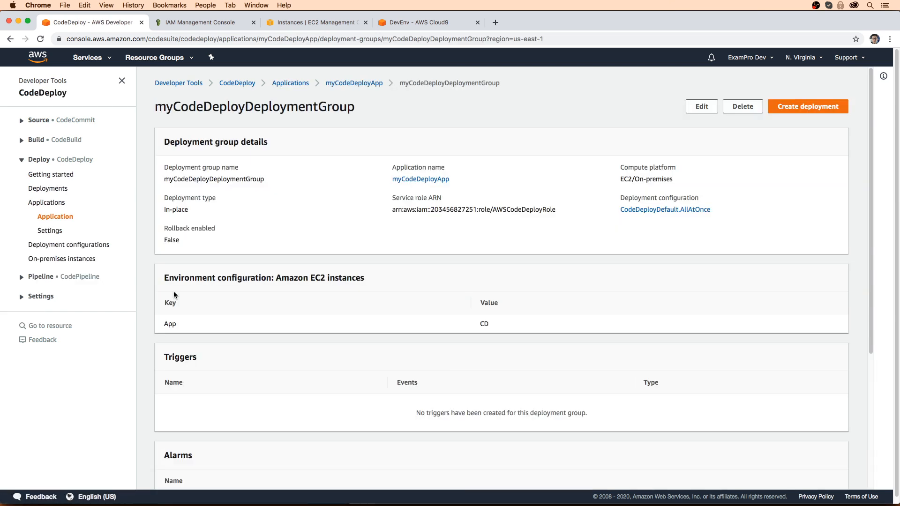
scroll(194, 353, "down", 6)
left_click(204, 370)
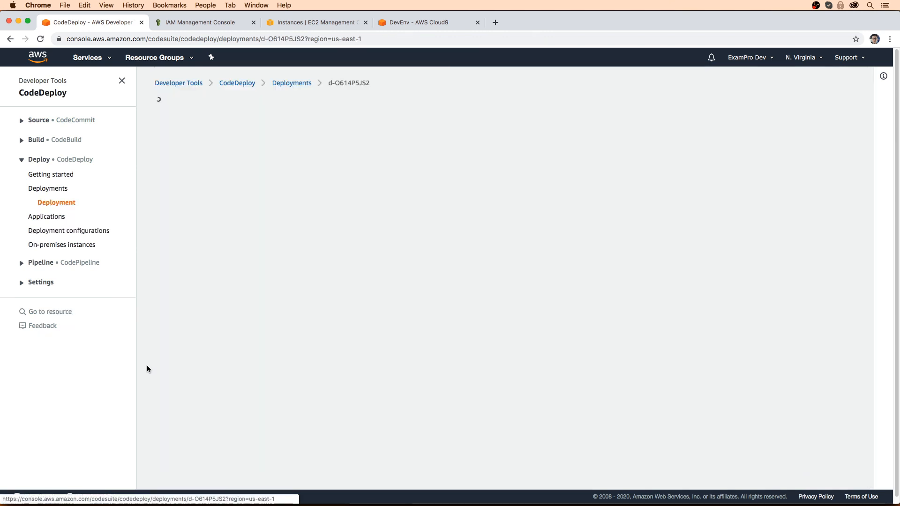
scroll(219, 427, "down", 2)
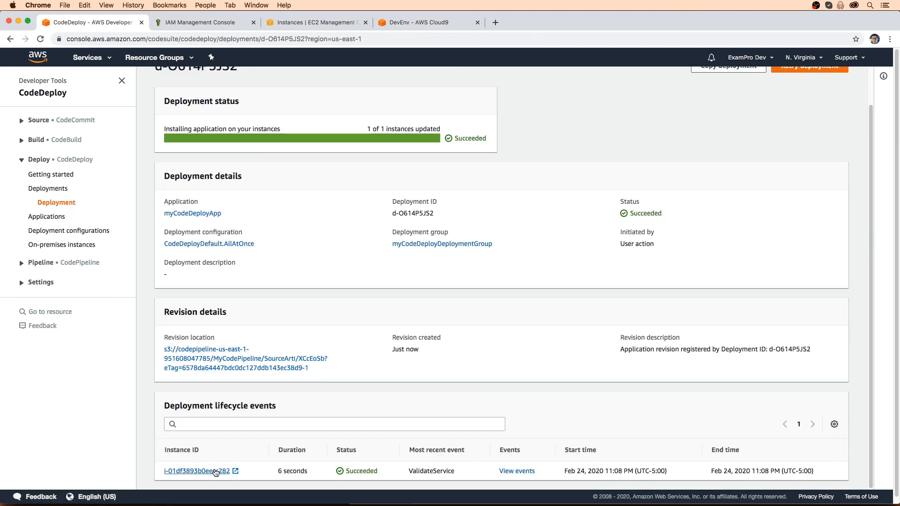
Step: Open the deployment's EC2 instance, copy its public IP and load that address in a new browser tab
left_click(197, 471)
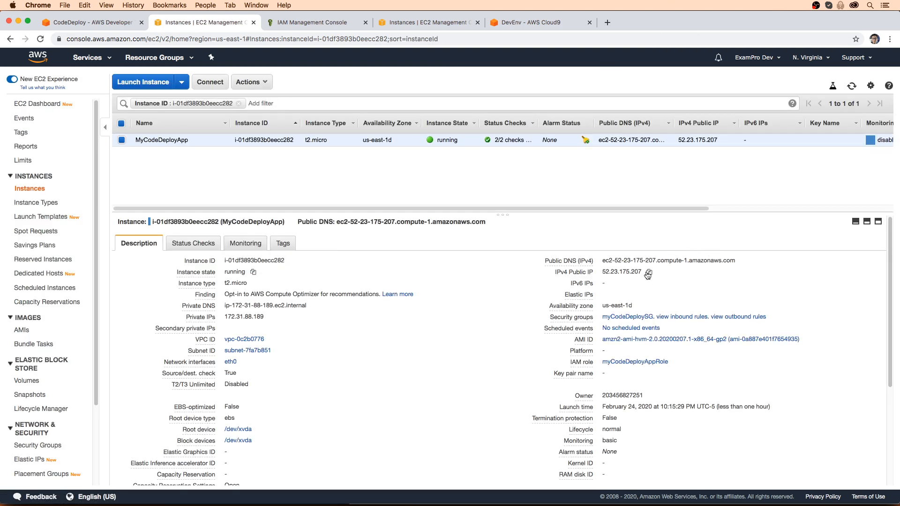
left_click(648, 273)
key("super+t")
key("super+v")
key("Return")
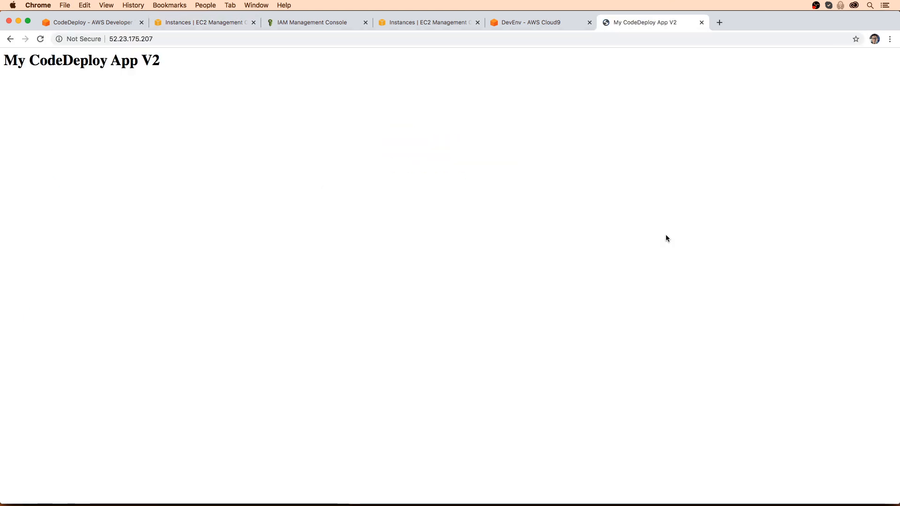
Step: Reload the deployed app page, including with the network inspector open and caching disabled, to check which version is served
key("super+r")
right_click(445, 128)
left_click(477, 218)
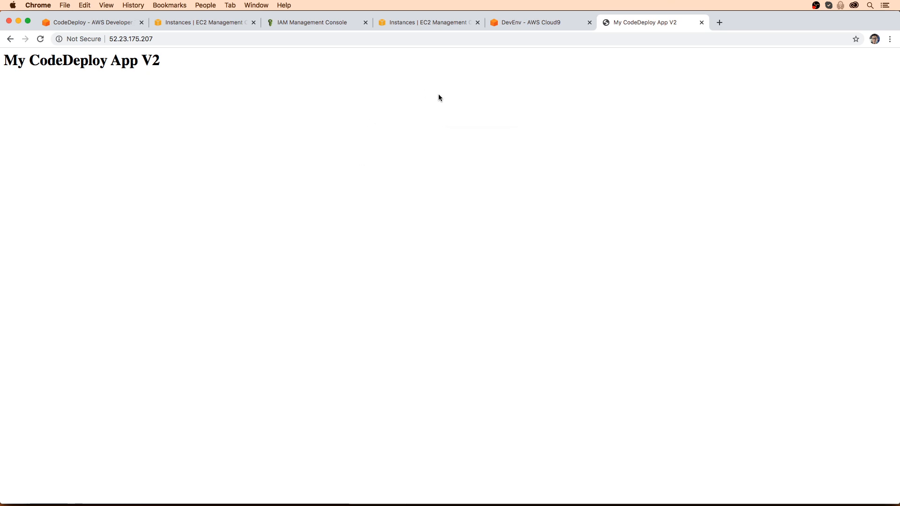
left_click(323, 28)
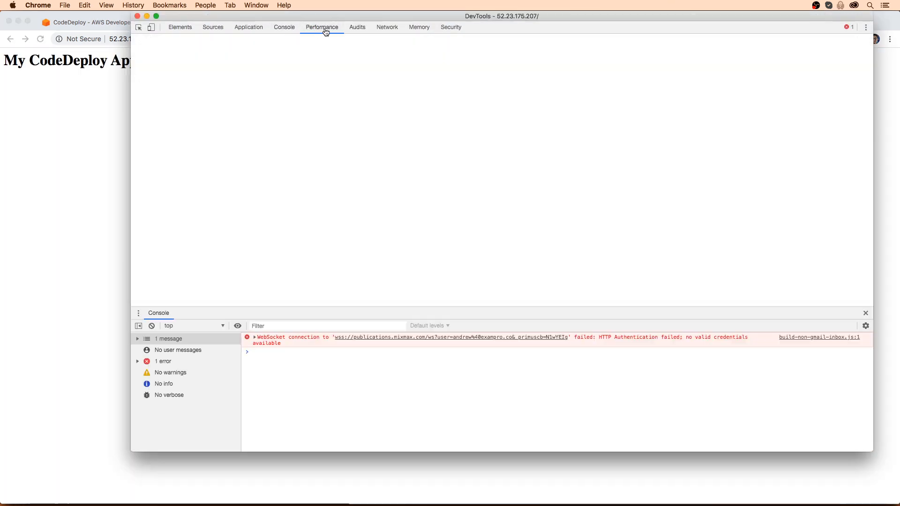
left_click(357, 27)
left_click(323, 27)
left_click(387, 27)
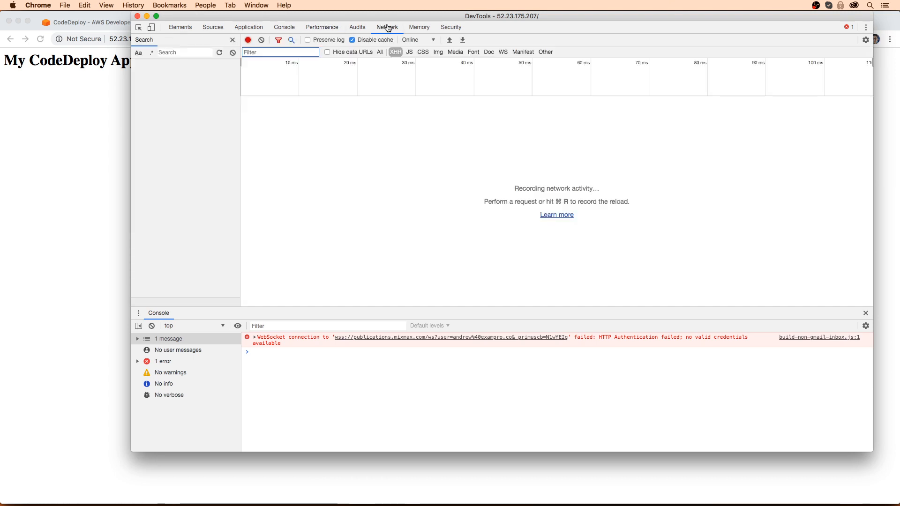
left_click(104, 92)
key("super+r")
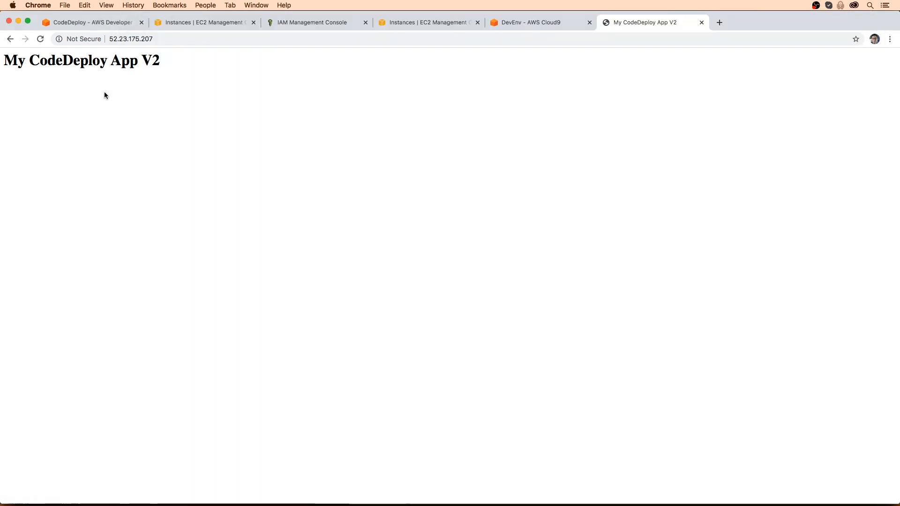
Step: Return to the CodeDeploy deployment and examine its revision details and source archive
left_click(120, 34)
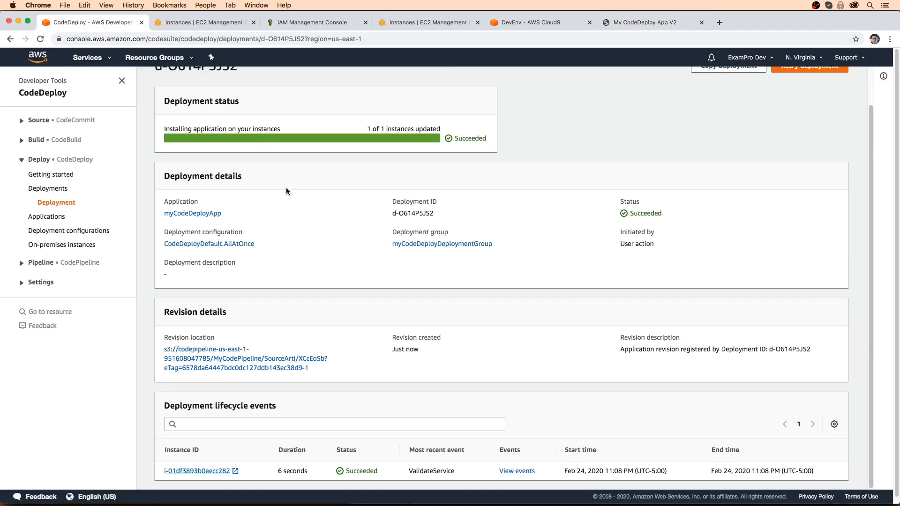
scroll(352, 239, "down", 1)
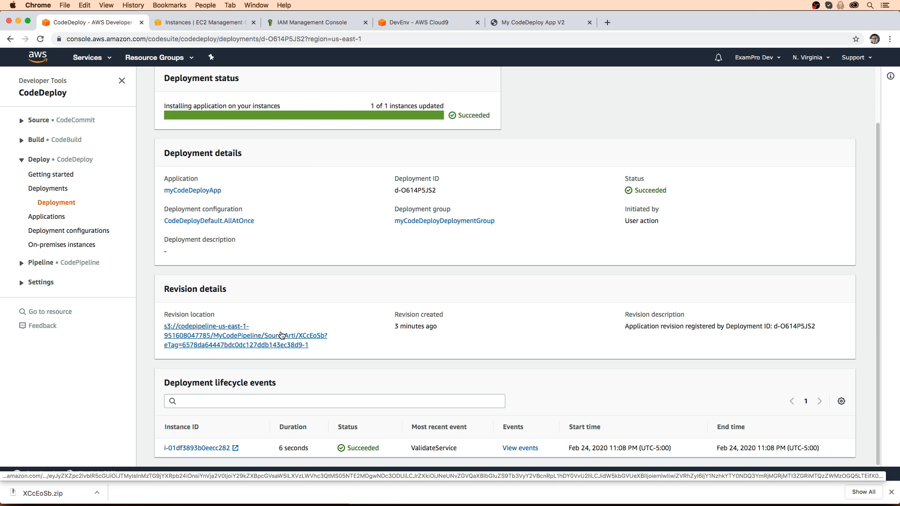
scroll(279, 333, "up", 3)
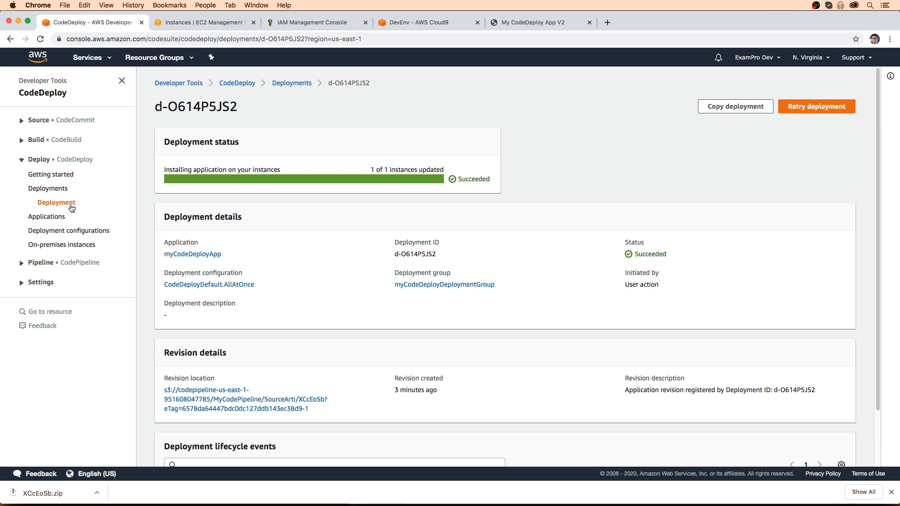
Step: Open MyCodePipeline from the list of pipelines to check its Source and Deploy stages
left_click(21, 159)
left_click(21, 179)
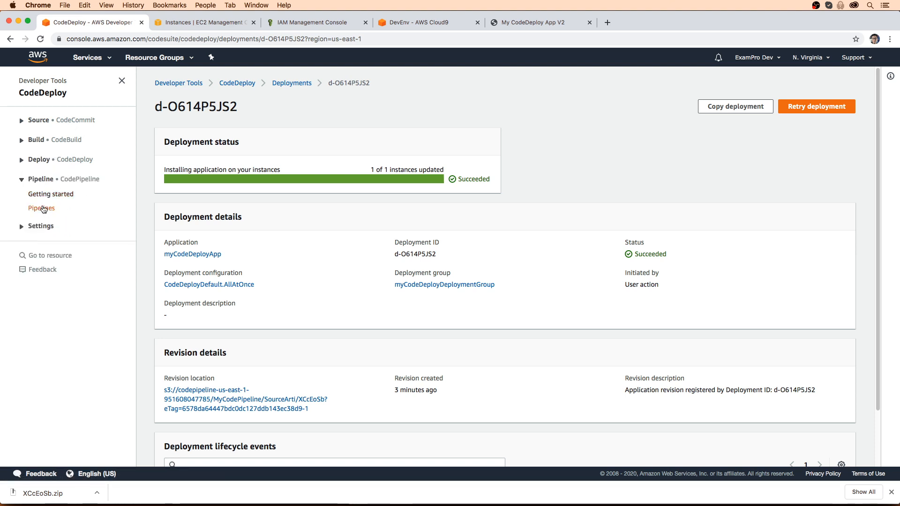
left_click(43, 209)
left_click(214, 174)
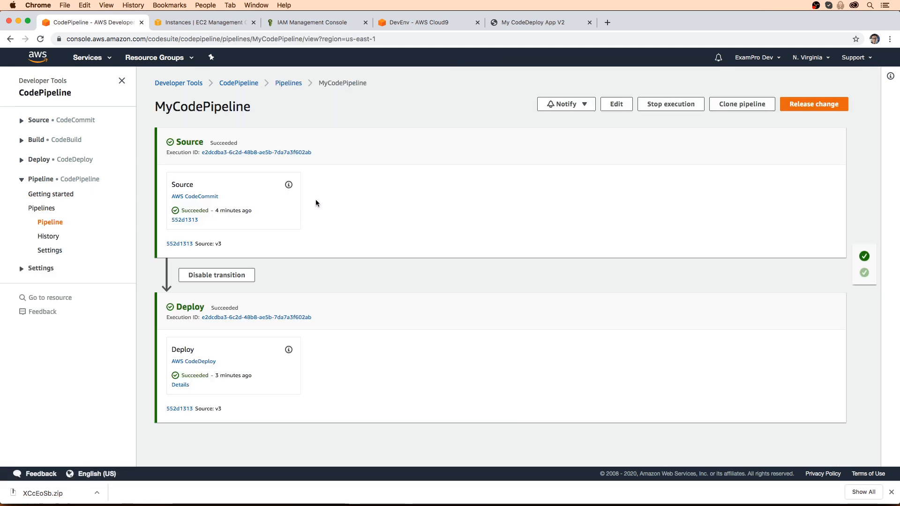
Step: In the Cloud9 environment, change the title and heading in index.html to "My CodeDeploy App V4" and save the file
left_click(403, 27)
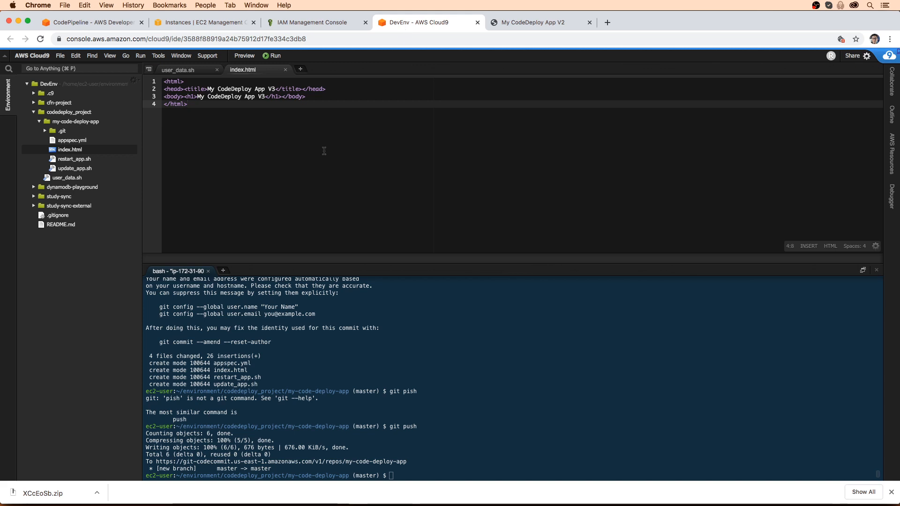
left_click(265, 96)
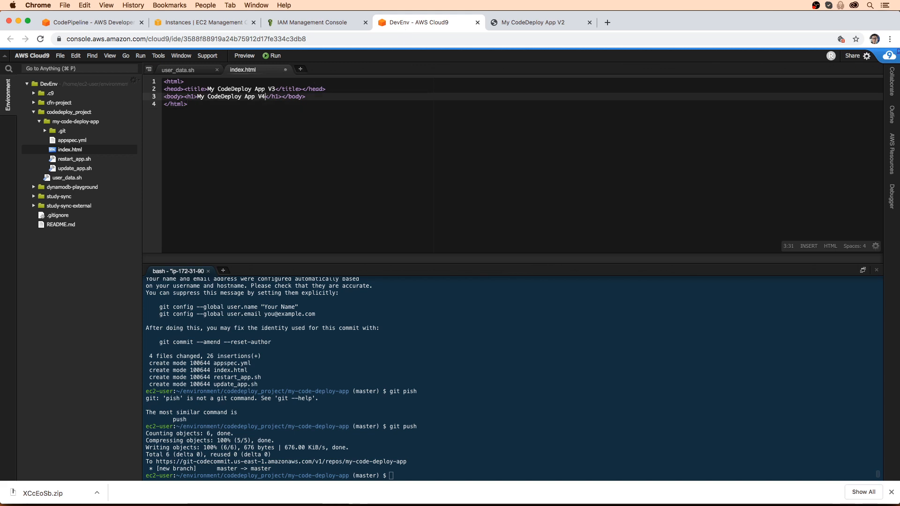
key("Up")
key("Right")
key("Right")
key("Right")
key("super+s")
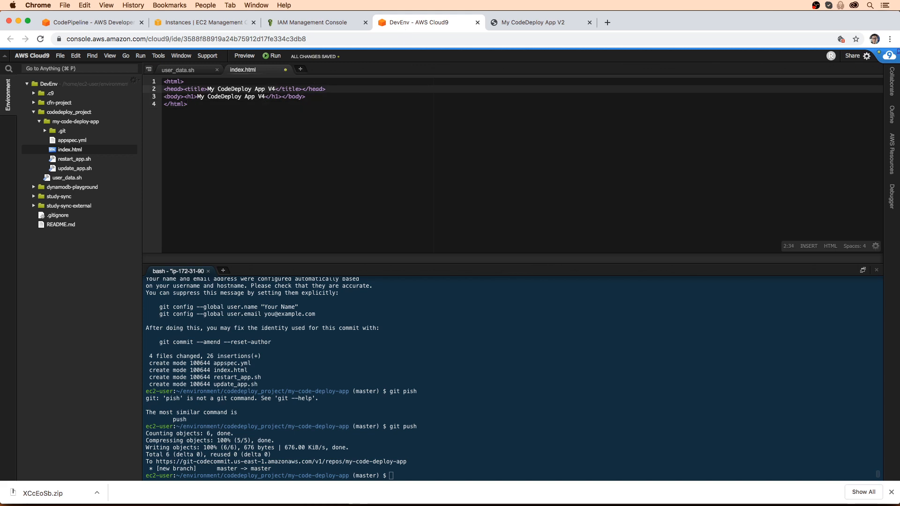
left_click(294, 139)
Step: Stage all changes in the my-code-deploy-app repository with git add
left_click(376, 326)
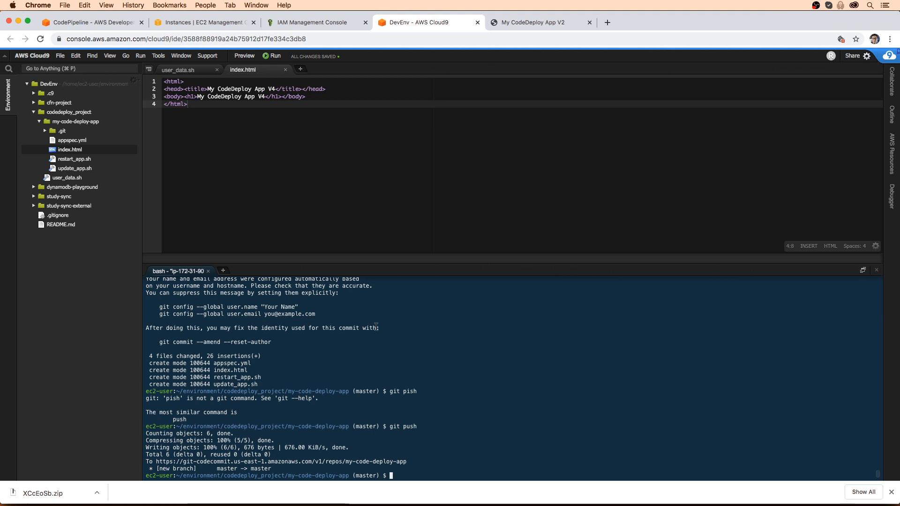
type("git add .")
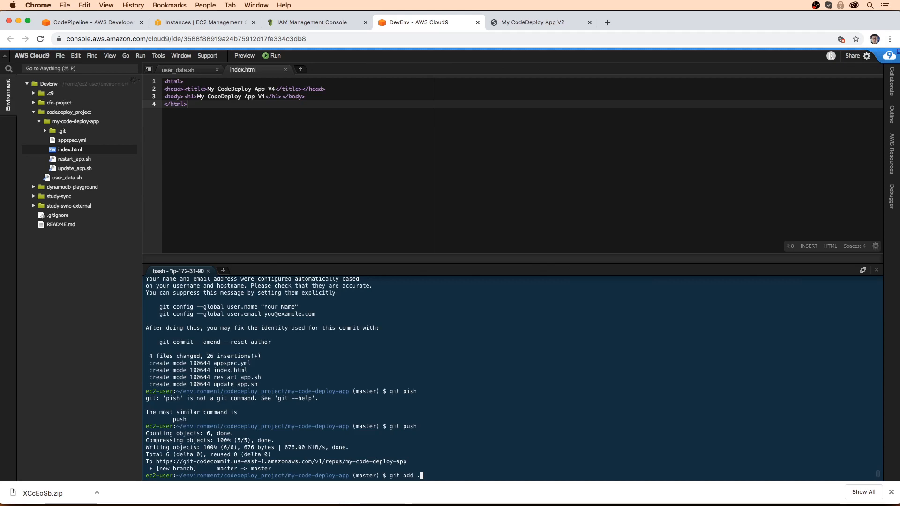
key("Return")
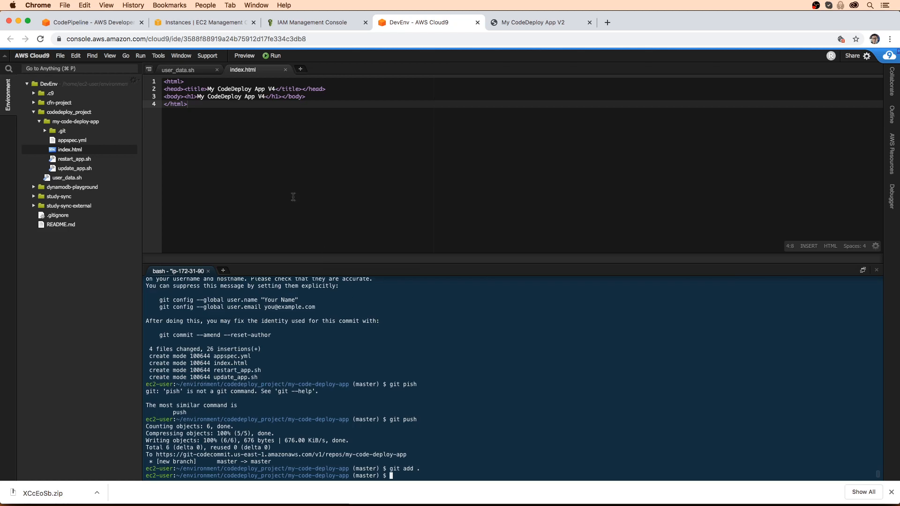
Step: Review appspec.yml, including its /revision destination line, and compare it with user_data.sh and index.html
double_click(68, 140)
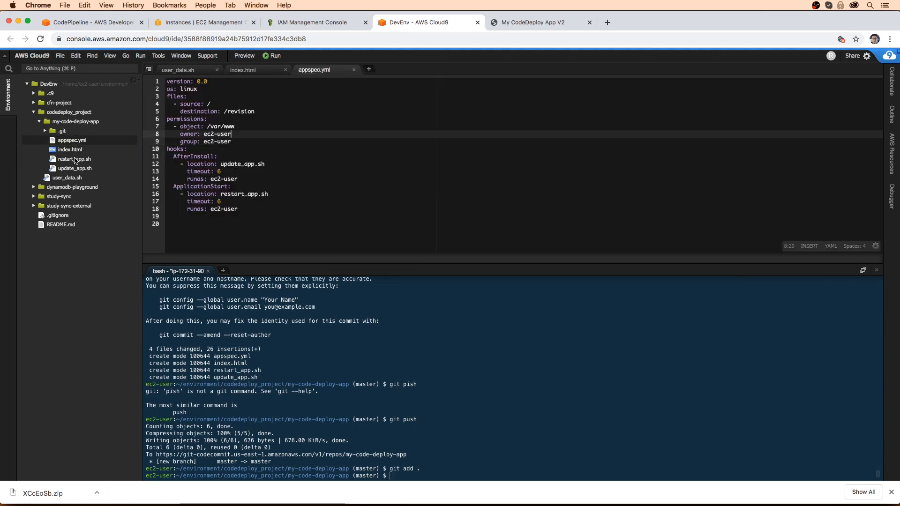
left_click_drag(251, 112, 180, 113)
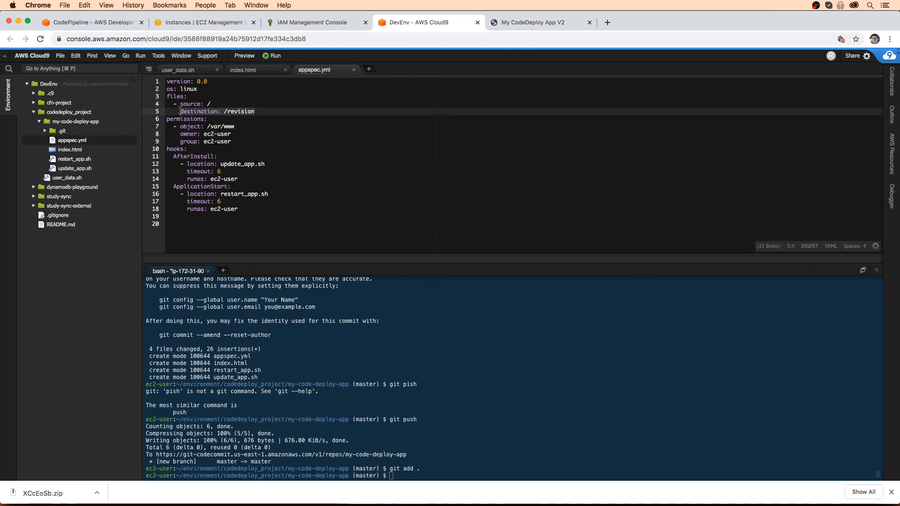
left_click(252, 70)
left_click(183, 70)
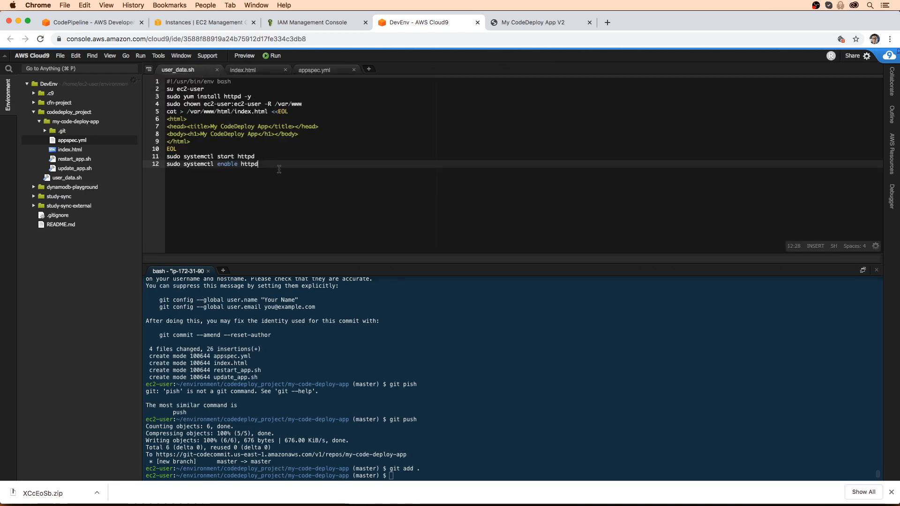
left_click(252, 70)
left_click(314, 72)
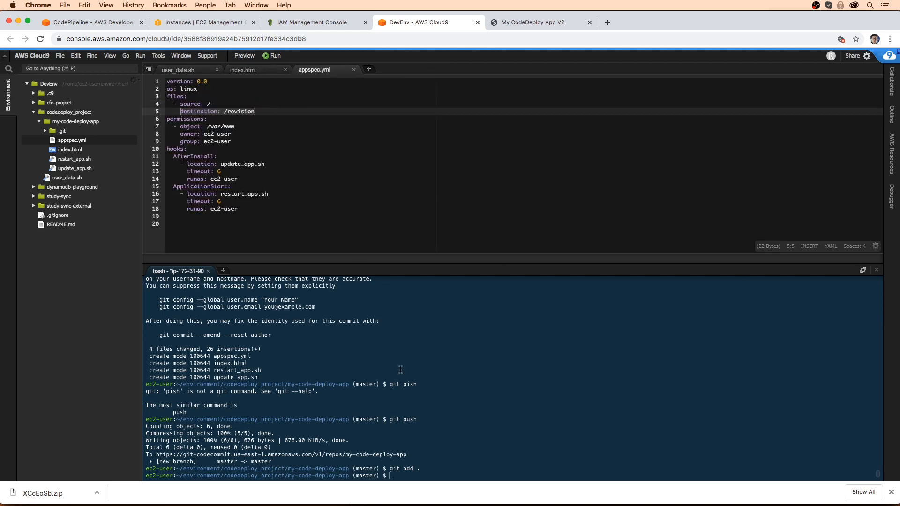
Step: Check the git status of my-code-deploy-app in the terminal and stage all changes again
left_click(406, 397)
type("gits")
key("BackSpace")
type("status")
key("Return")
type("git add .")
key("Return")
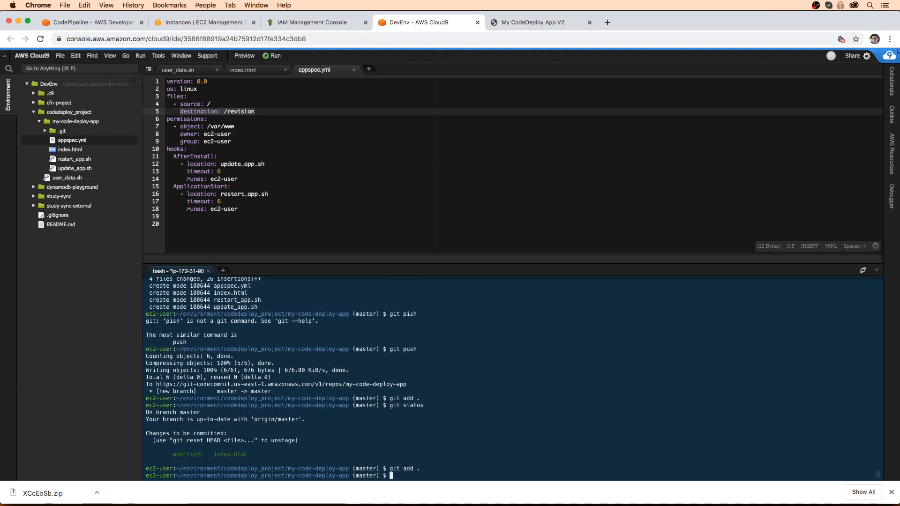
Step: Commit the staged index.html change with the message 'v4'
type("git co")
type("mmit -m 'v2")
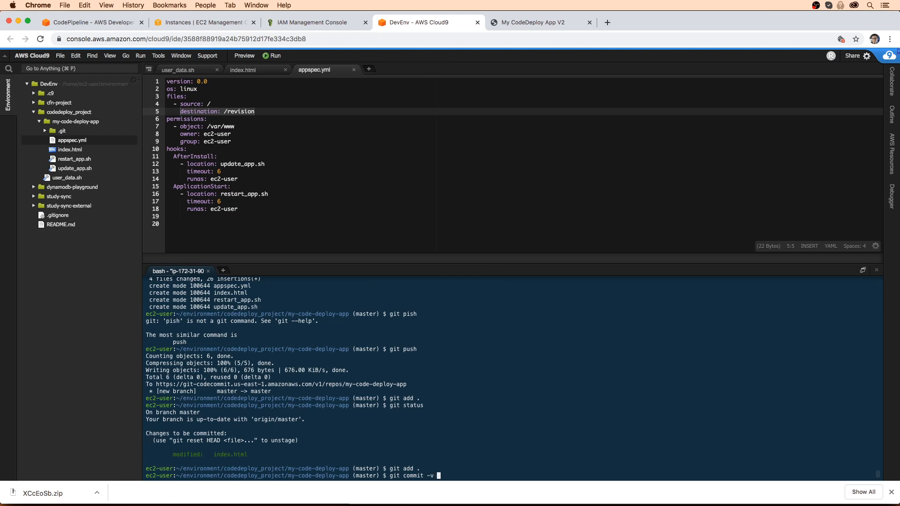
key("BackSpace")
type("4'")
key("Return")
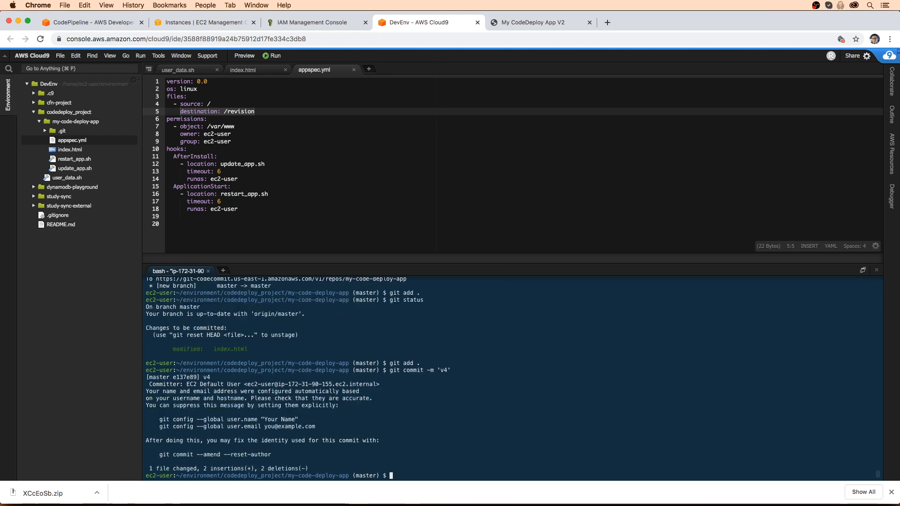
Step: Push the v4 commit to the CodeCommit repository with git push
type("git pis")
key("BackSpace")
key("BackSpace")
type("ush")
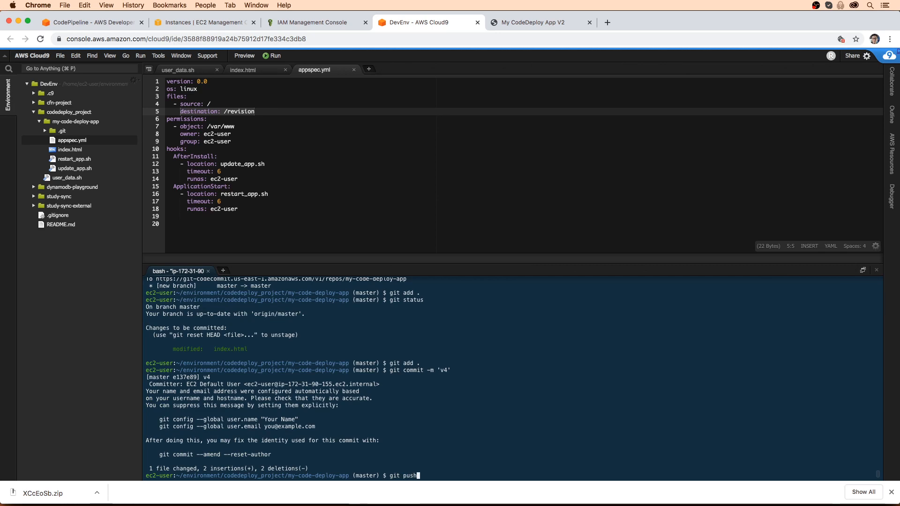
key("Return")
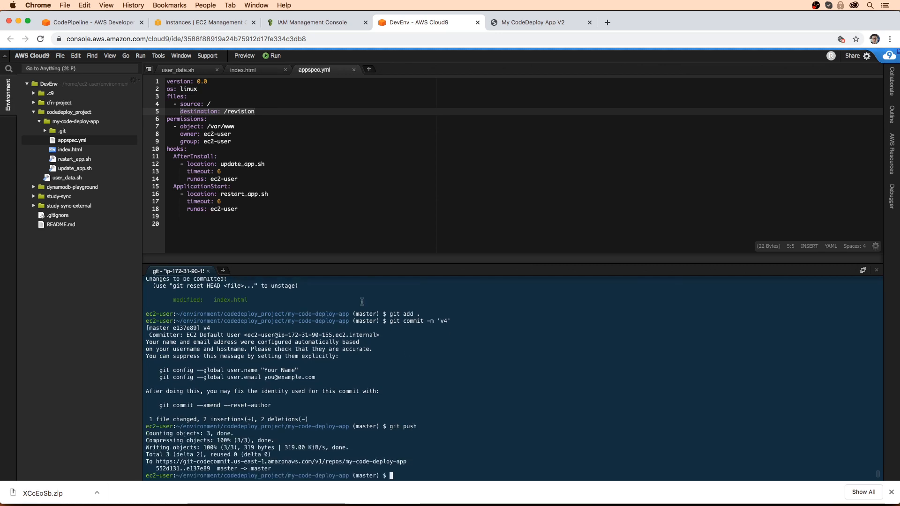
Step: Return to MyCodePipeline and reload its page to check whether the push has triggered a new execution
left_click(116, 23)
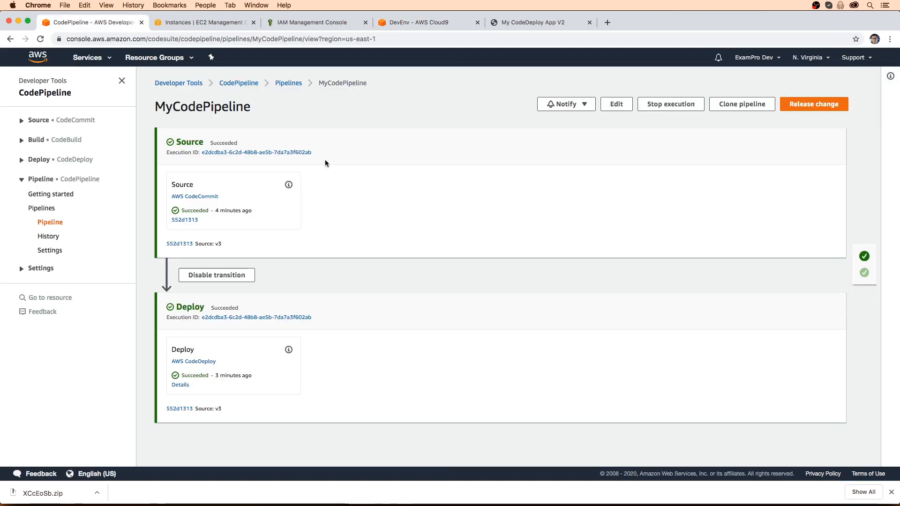
key("super+r")
key("super+r")
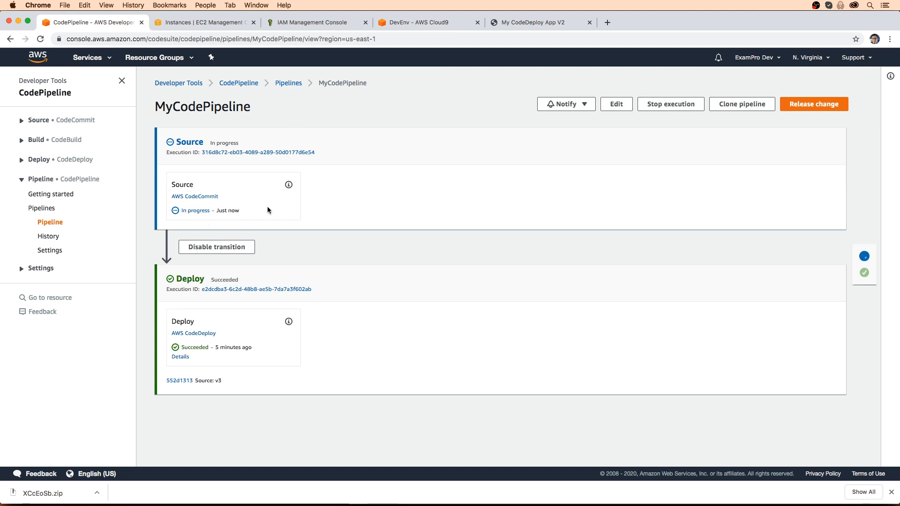
Step: Open index.html in the my-code-deploy-app CodeCommit repository to check which version was pushed
left_click(223, 25)
left_click(89, 57)
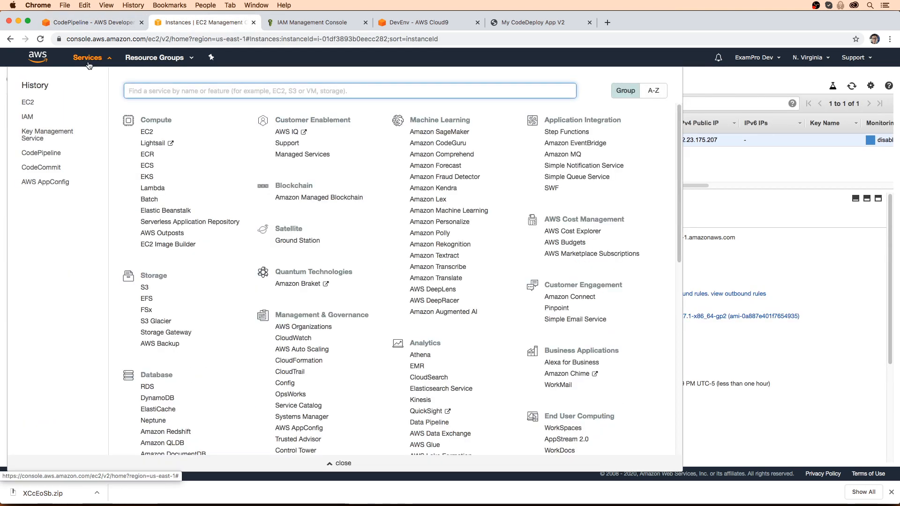
left_click(47, 168)
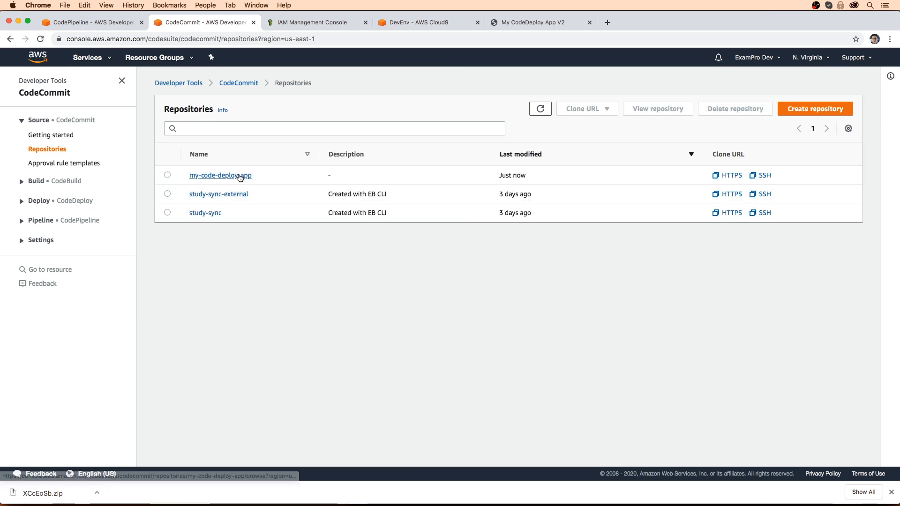
left_click(219, 176)
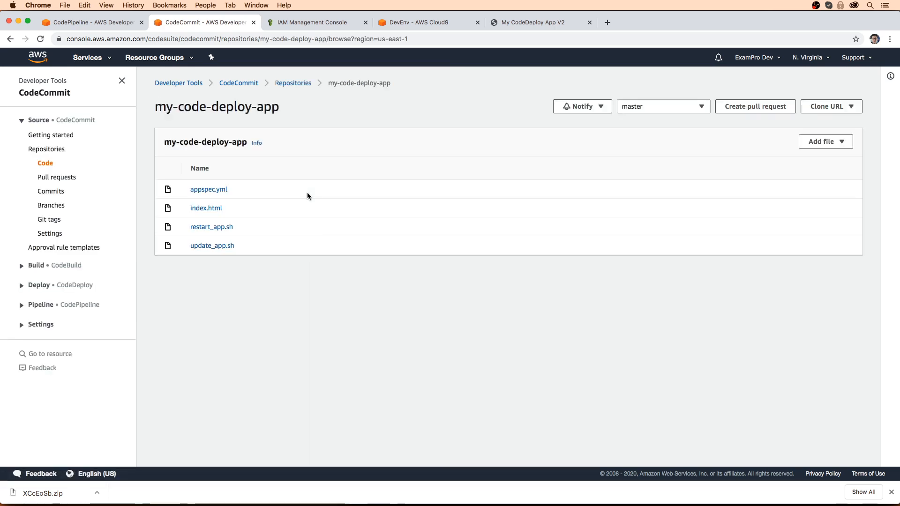
left_click(221, 208)
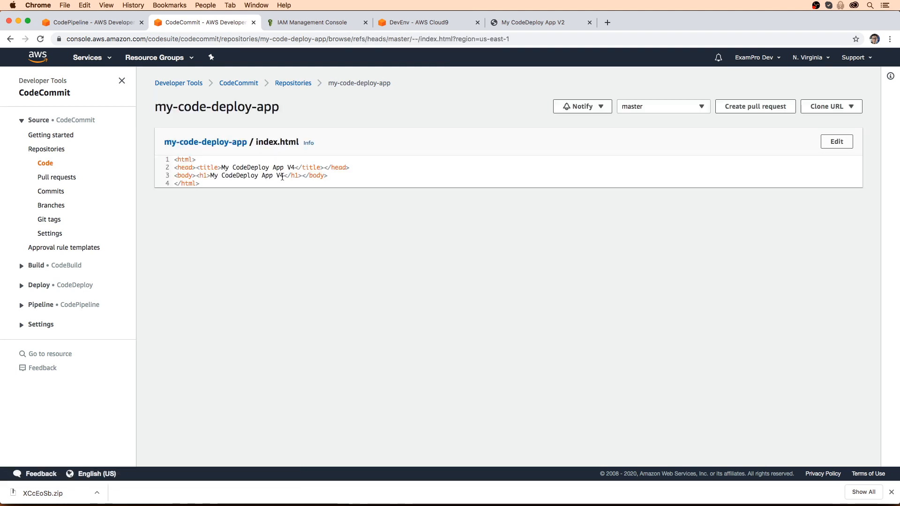
Step: Check the pipeline's Deploy stage and its CodeDeploy application, and reload the deployed app page to verify its version
left_click(127, 23)
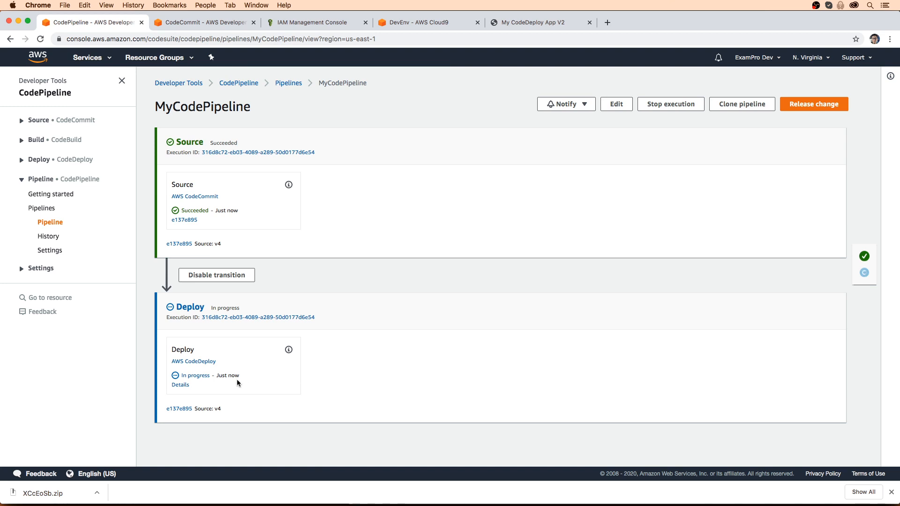
left_click(208, 362)
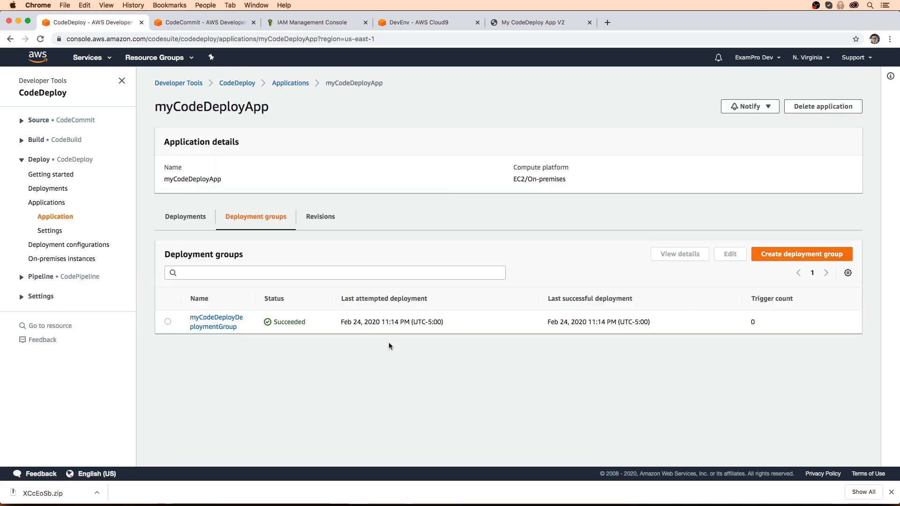
left_click(514, 28)
key("super+r")
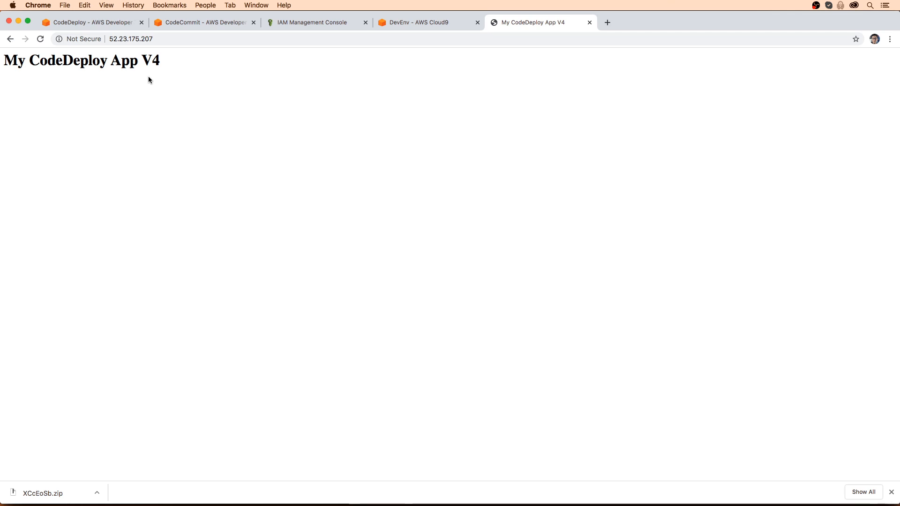
Step: Delete MyCodePipeline from the CodePipeline list, confirming with "delete"
left_click(117, 25)
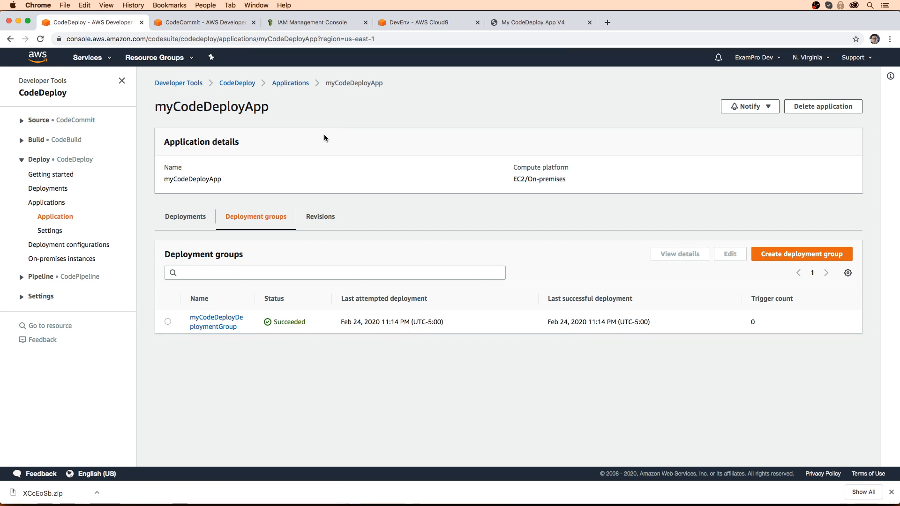
left_click(41, 277)
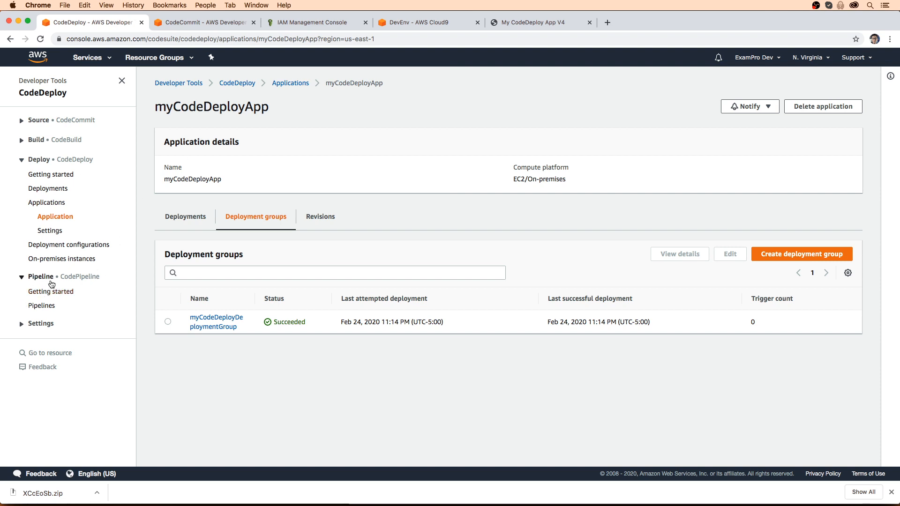
left_click(41, 305)
left_click(184, 176)
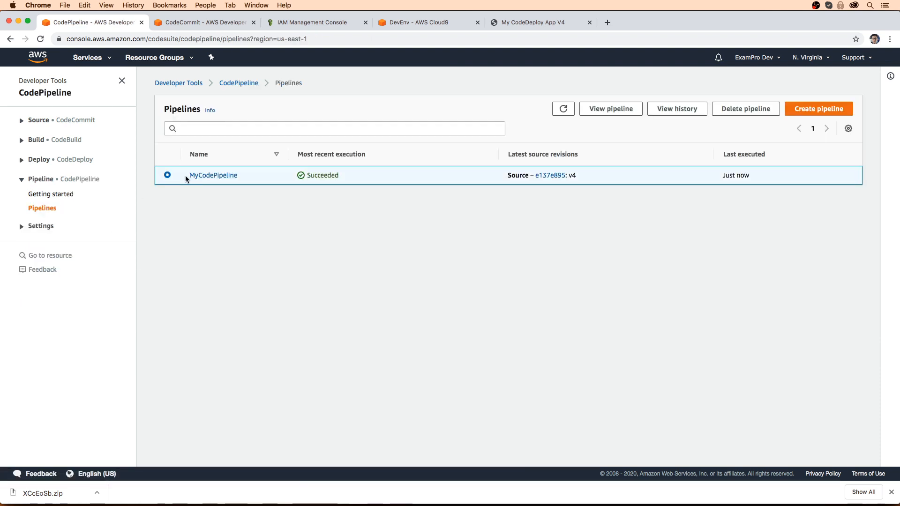
left_click(746, 109)
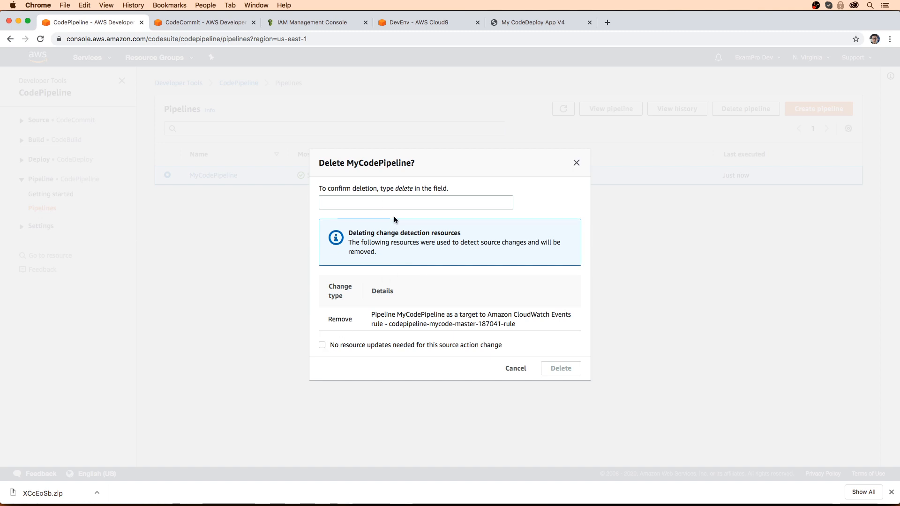
left_click(399, 196)
type("delete")
left_click(556, 368)
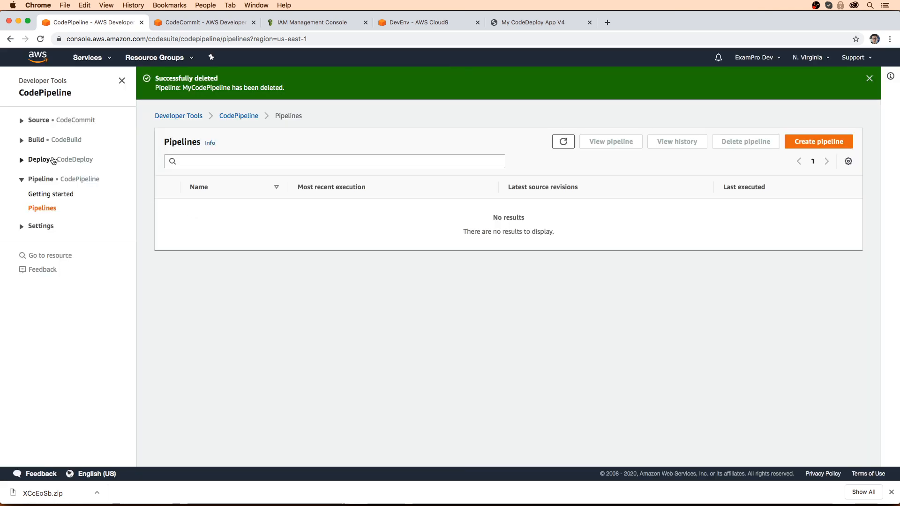
Step: Open myCodeDeployApp from the CodeDeploy applications and delete it, confirming with "delete"
left_click(53, 161)
left_click(56, 189)
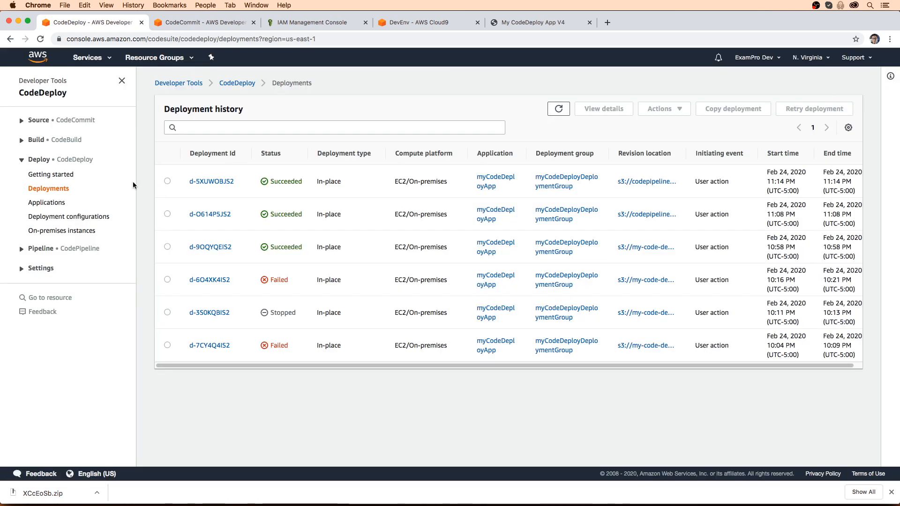
left_click(47, 203)
left_click(168, 174)
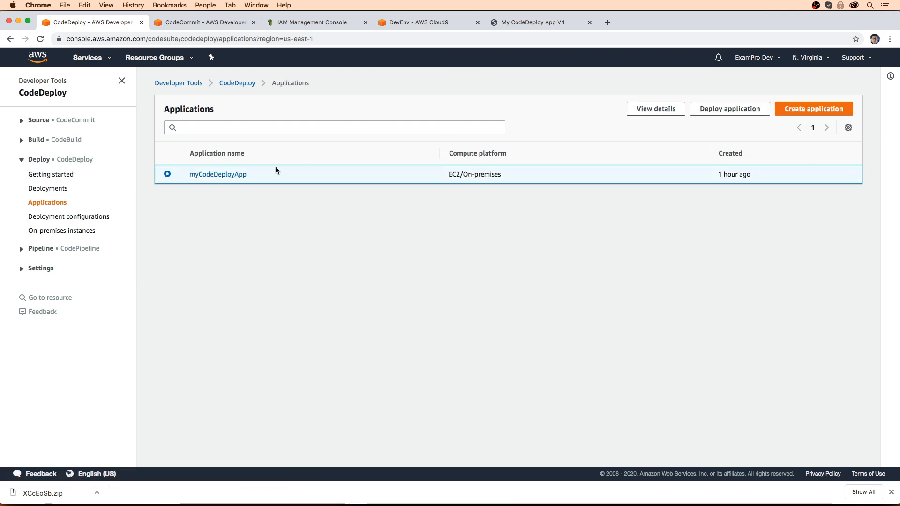
left_click(222, 175)
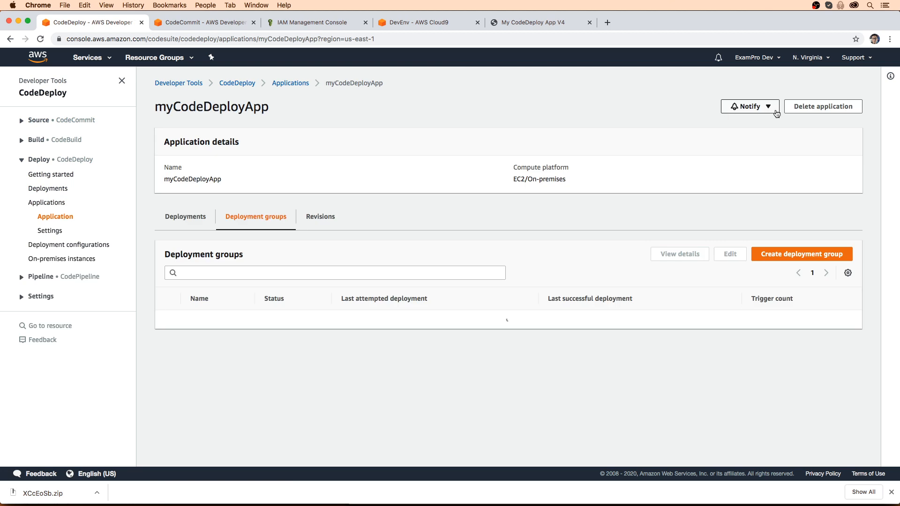
left_click(794, 107)
left_click(413, 277)
type("delete")
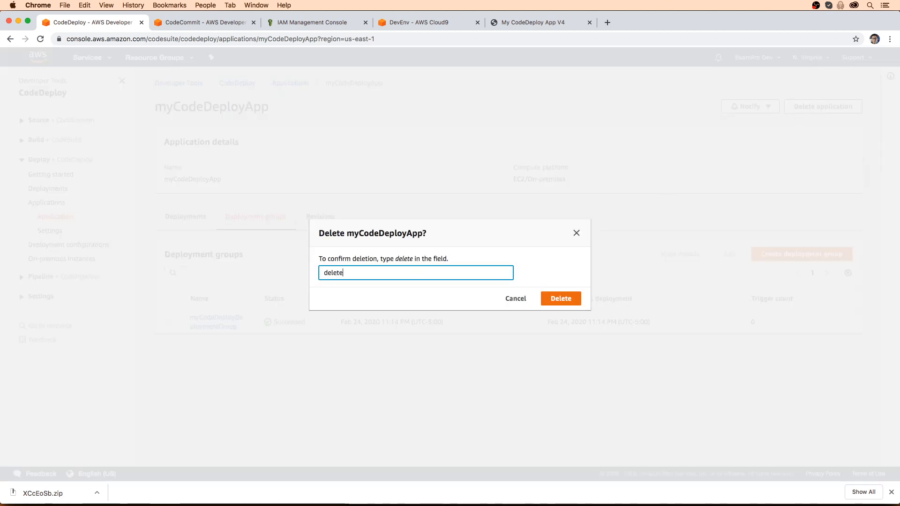
left_click(555, 297)
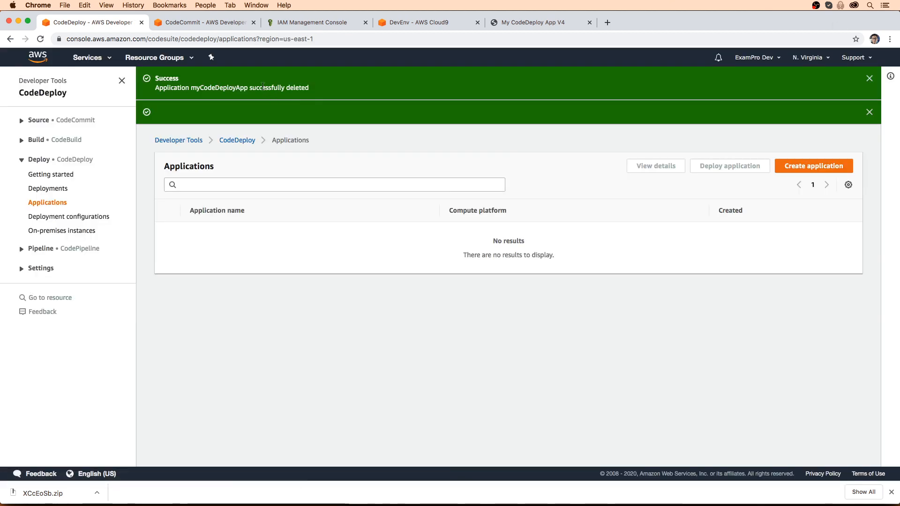
Step: Delete the my-code-deploy-app repository from CodeCommit, confirming with "delete"
left_click(216, 24)
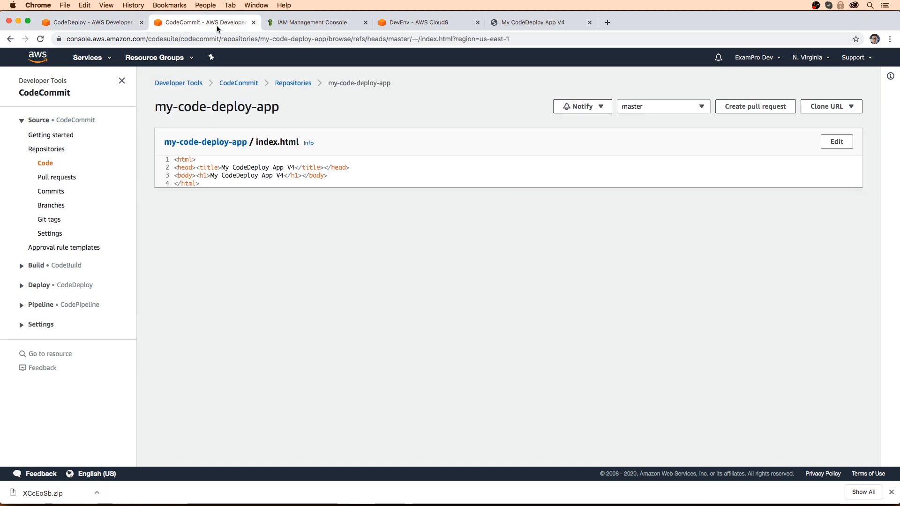
left_click(294, 84)
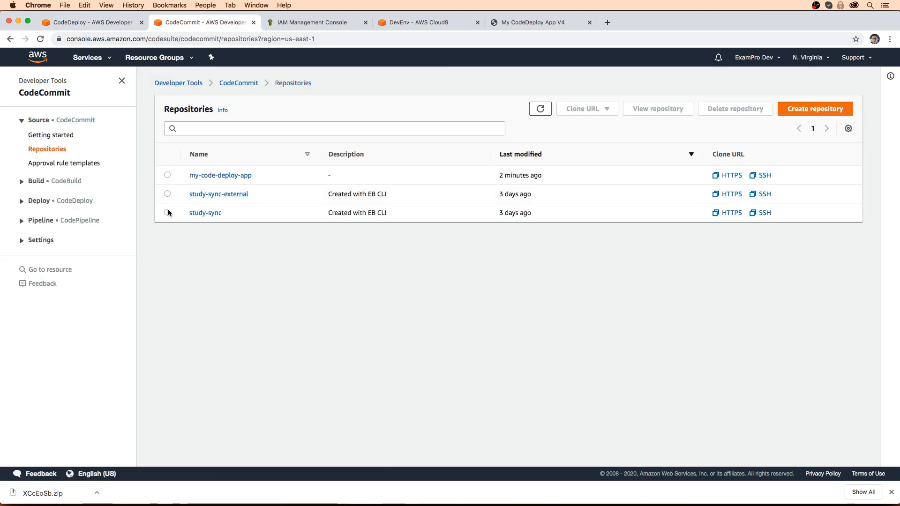
left_click(167, 176)
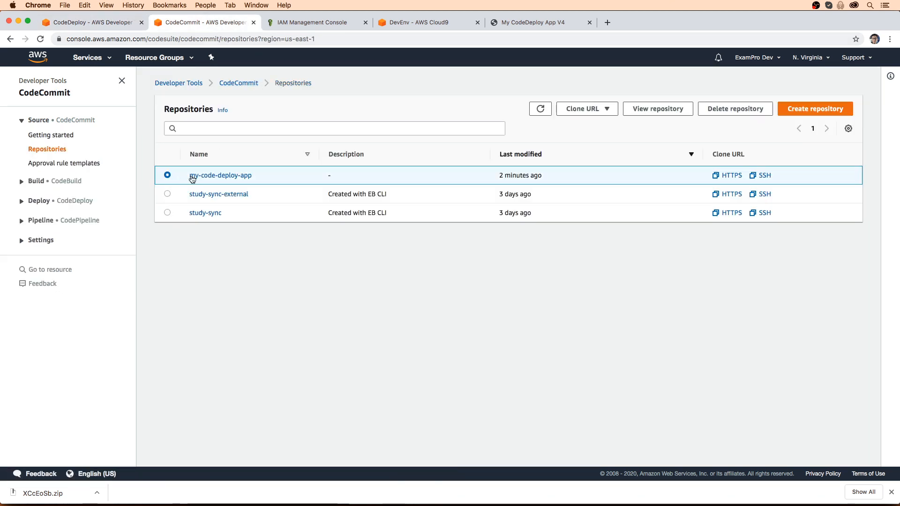
left_click(735, 109)
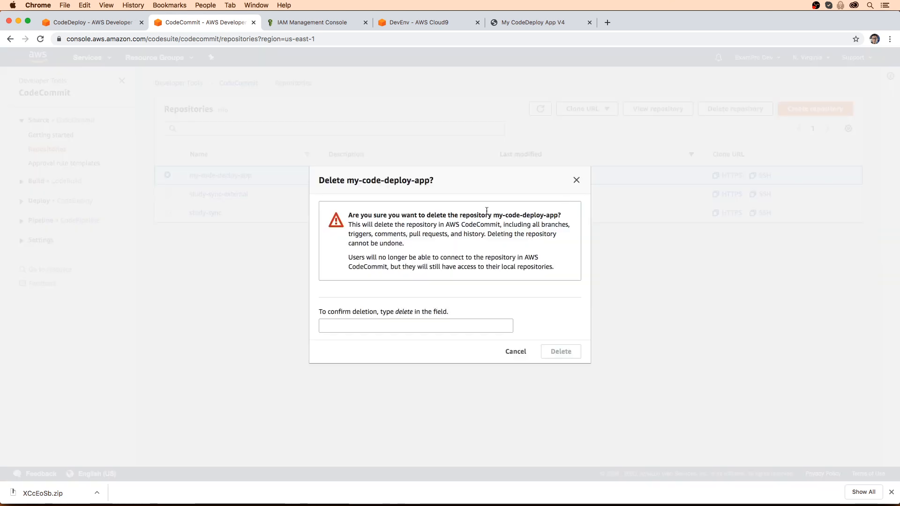
left_click(407, 329)
type("delete")
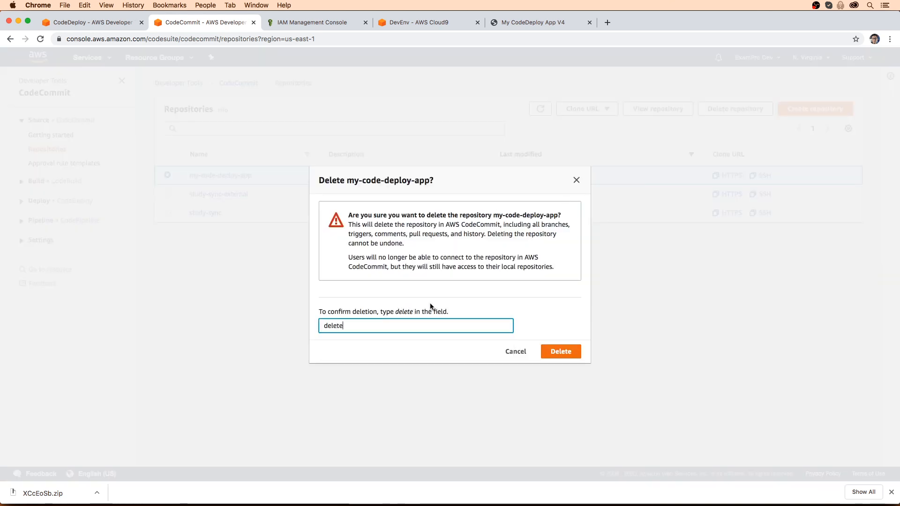
left_click(561, 351)
Step: Go to the EC2 instances list and terminate the MyCodeDeployApp instance
left_click(109, 57)
type("ec2")
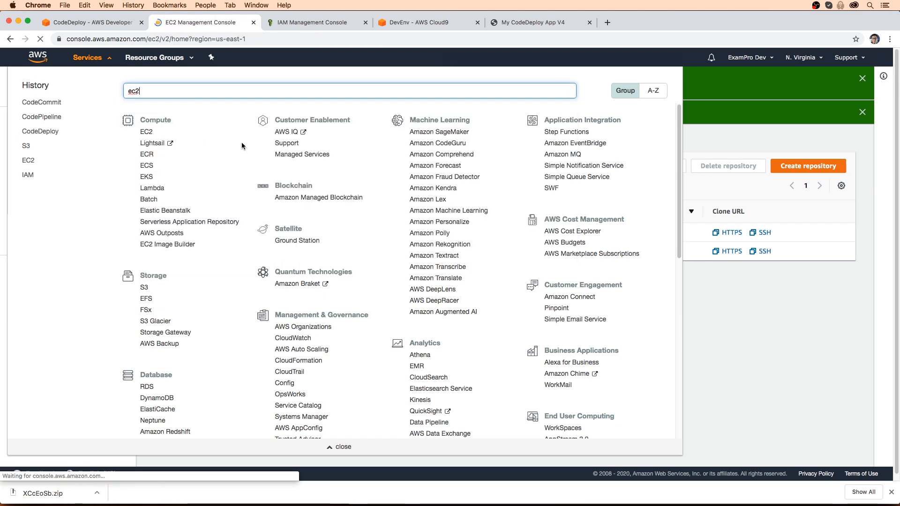
key("Return")
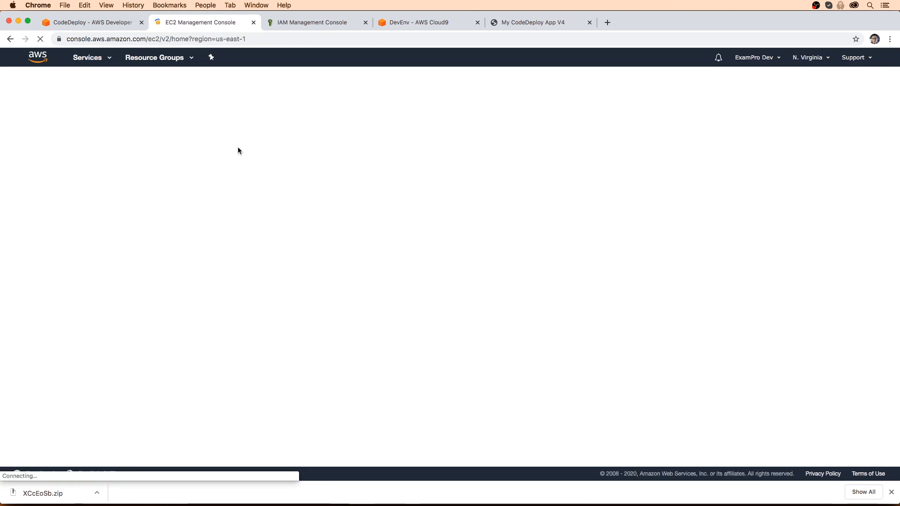
left_click(48, 187)
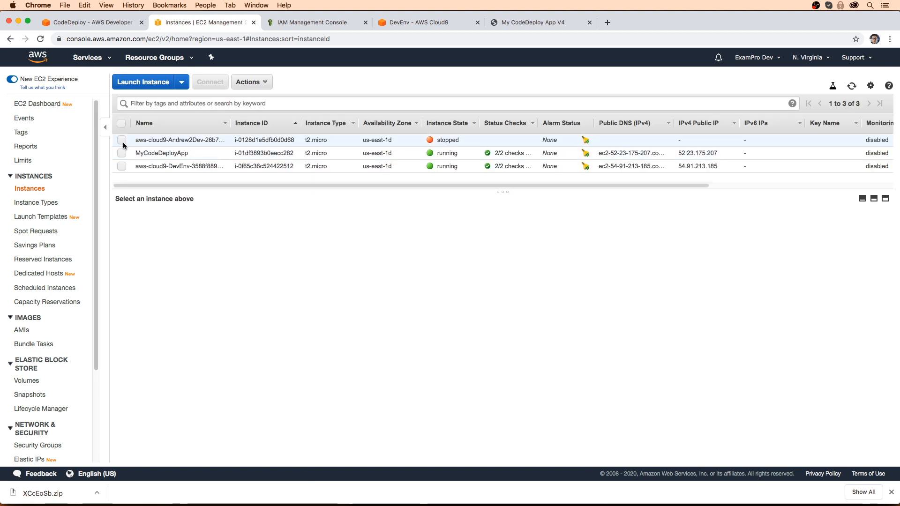
left_click(123, 153)
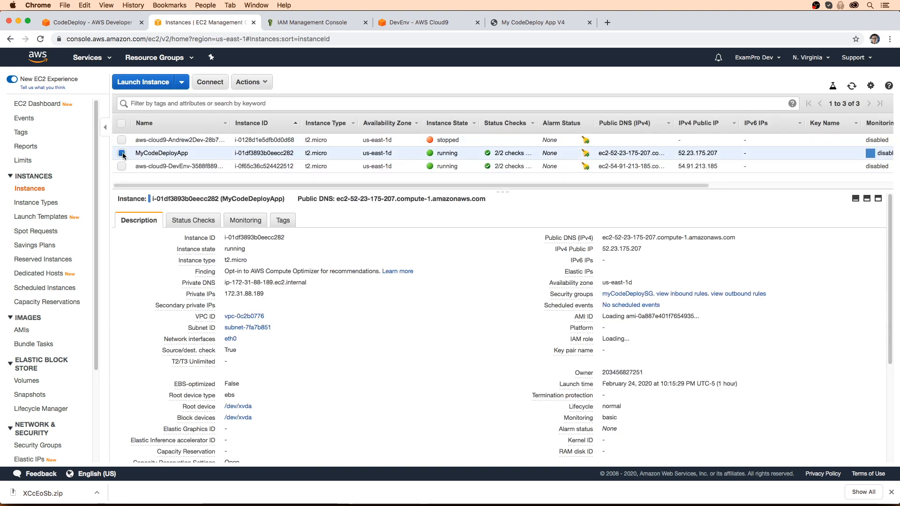
left_click(270, 83)
mouse_move(289, 146)
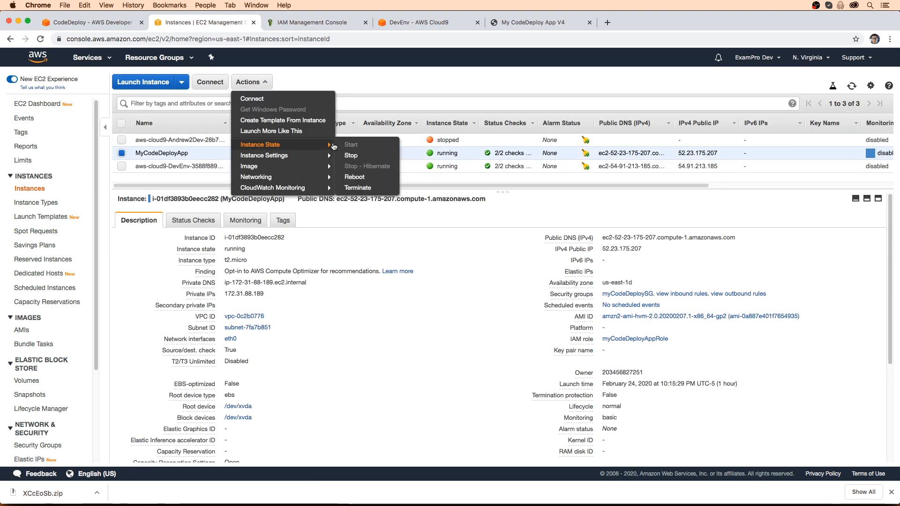
left_click(359, 188)
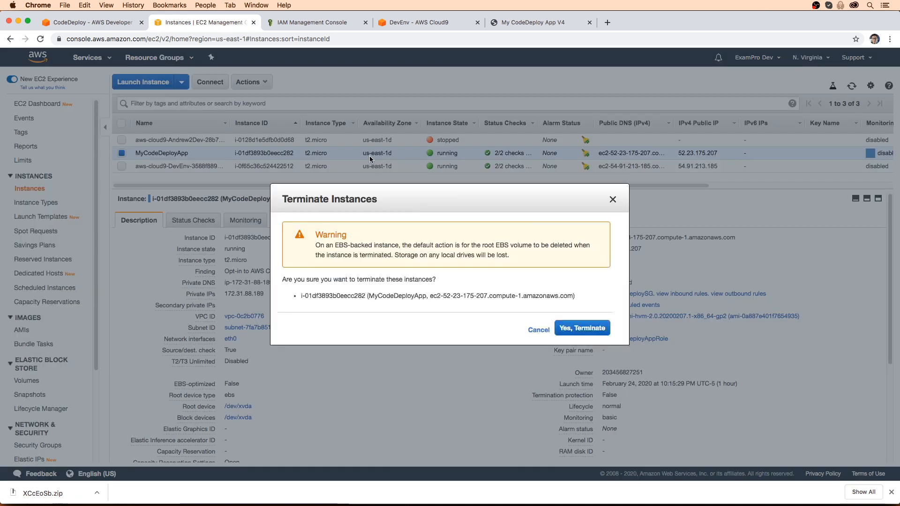
left_click(587, 328)
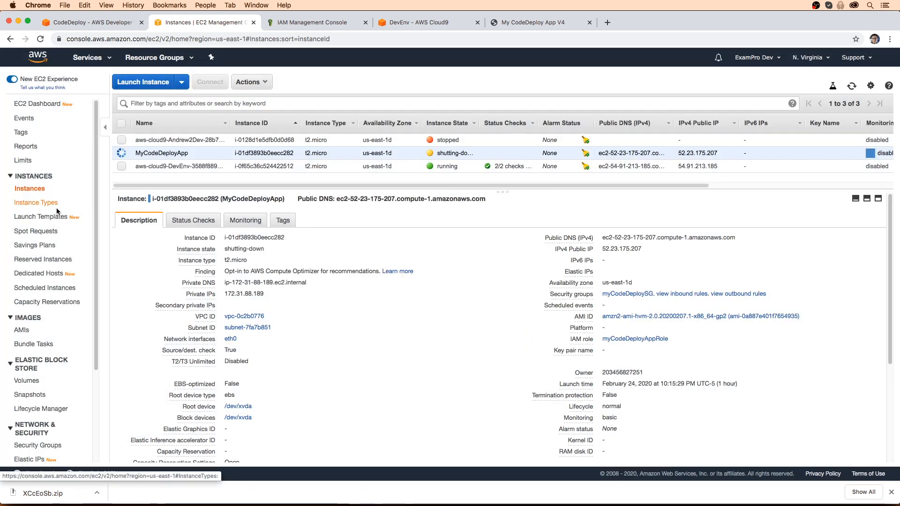
Step: Deregister the myCodeDeployApp-000 image from the EC2 AMIs
left_click(34, 331)
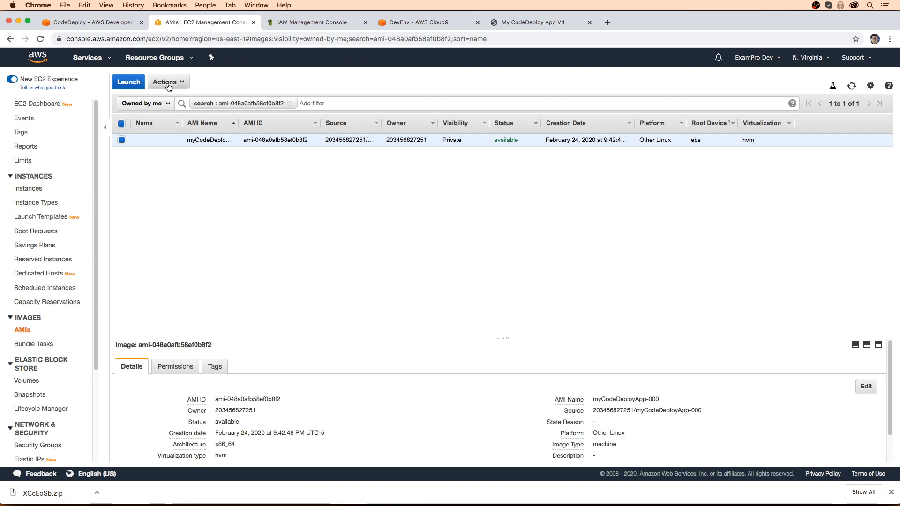
left_click(168, 82)
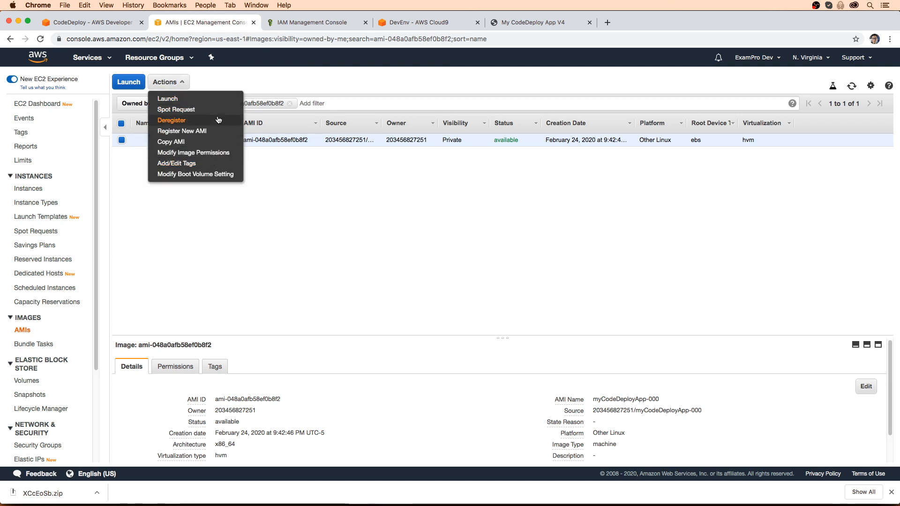
left_click(323, 190)
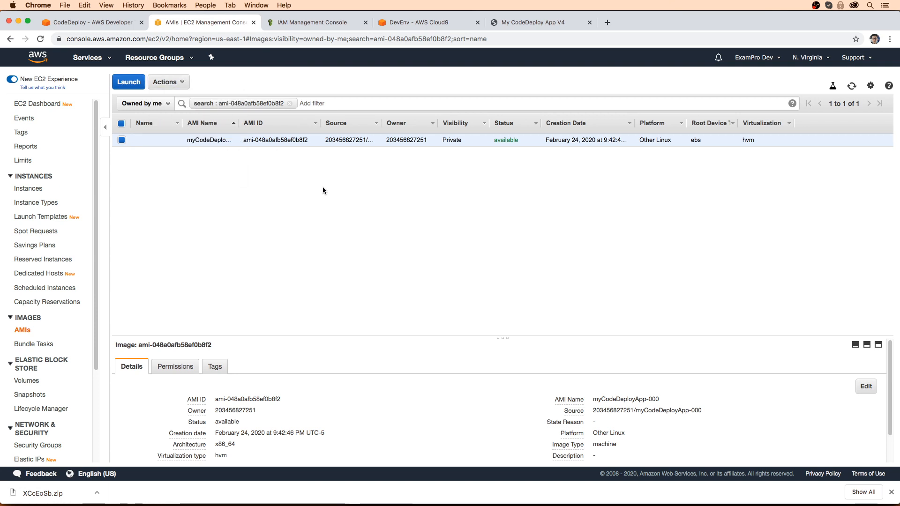
left_click(167, 82)
left_click(196, 120)
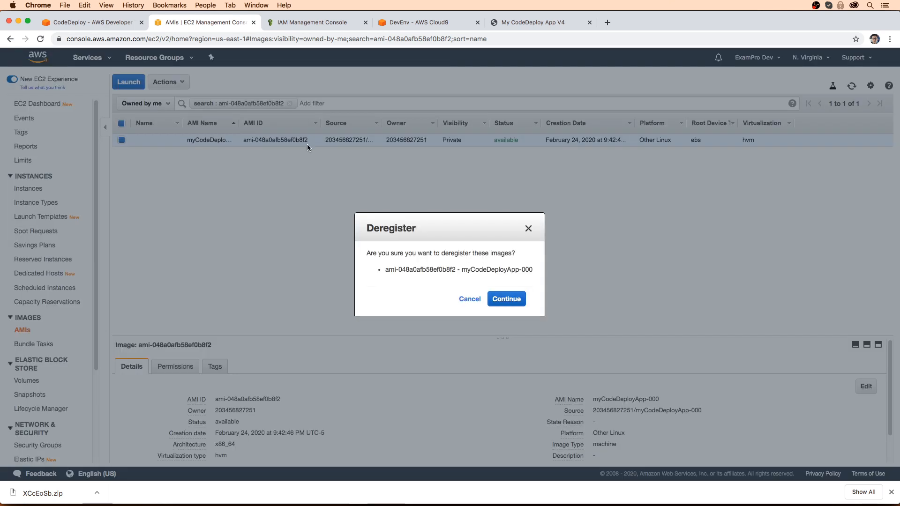
left_click(504, 301)
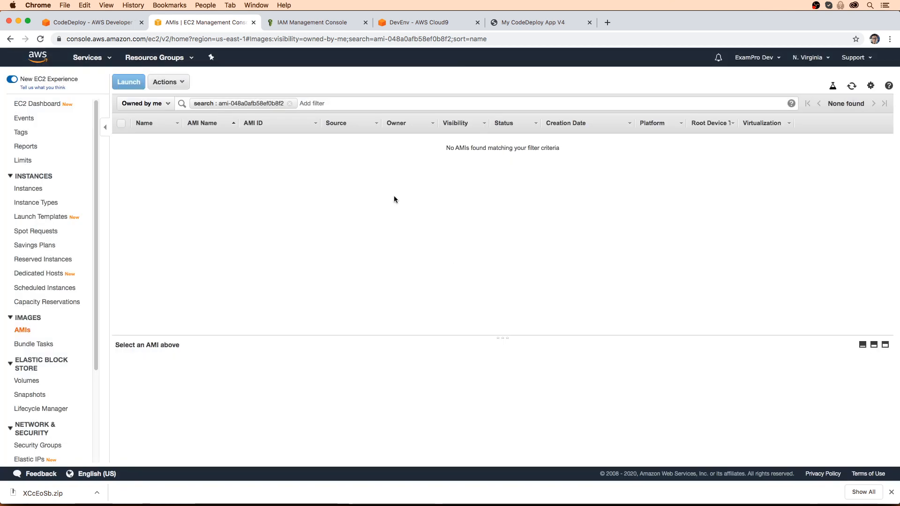